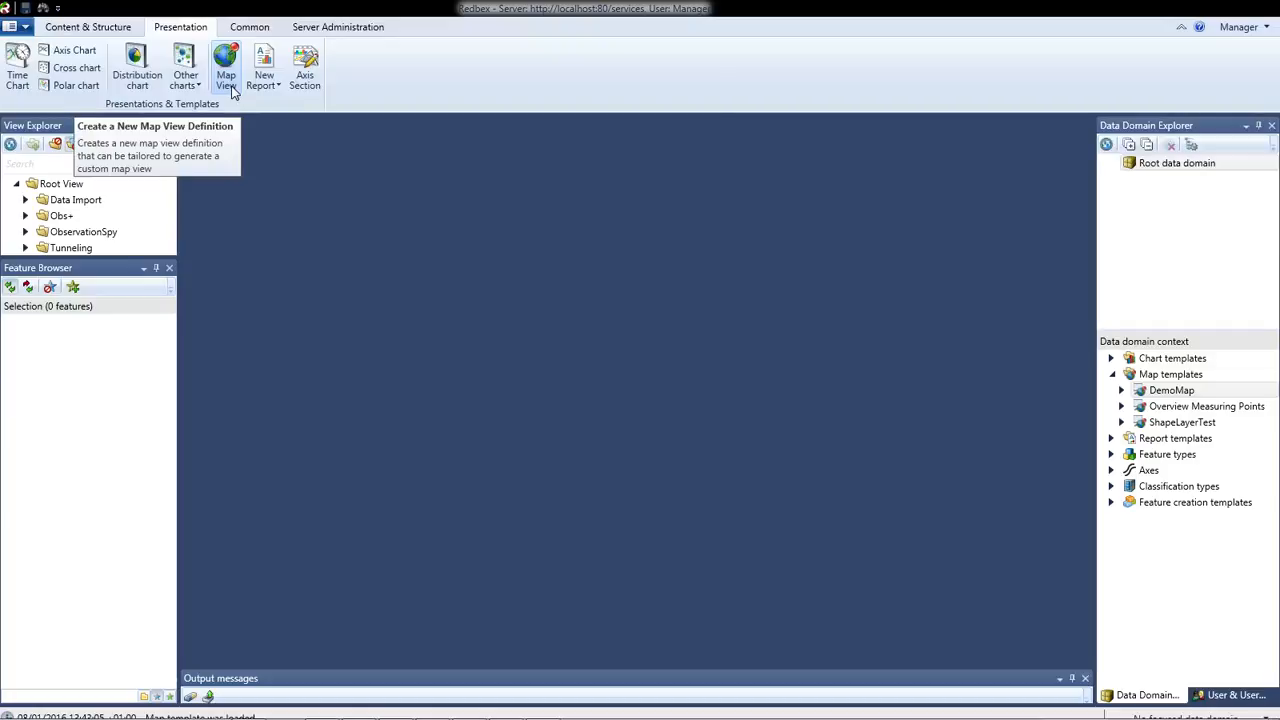
Create a new map view and add an OpenStreetMap layer to it
left_click(230, 90)
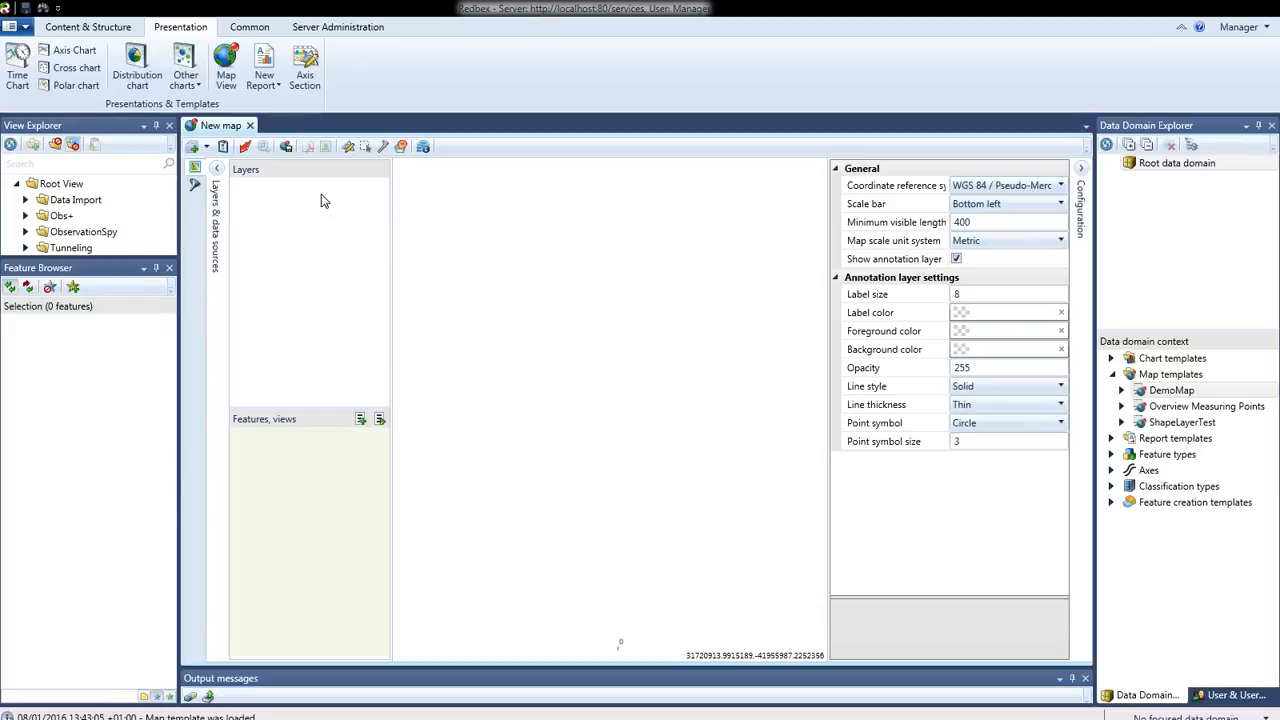
left_click(206, 148)
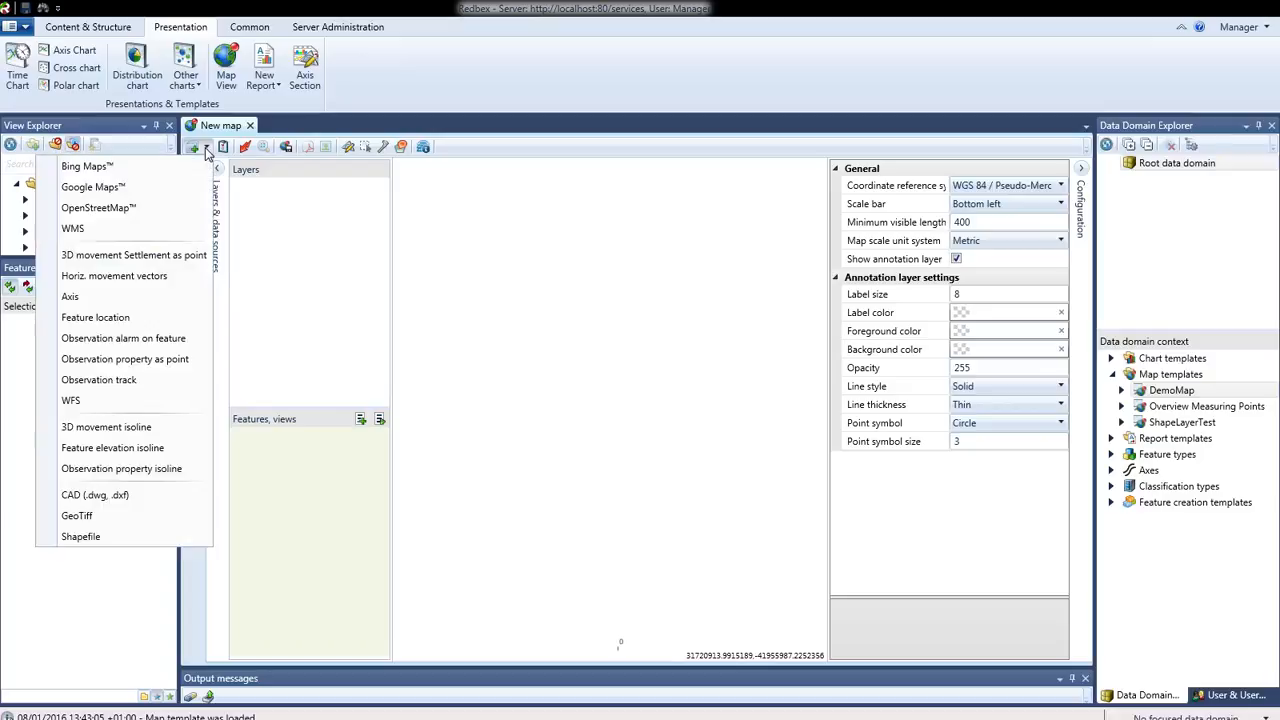
left_click(108, 210)
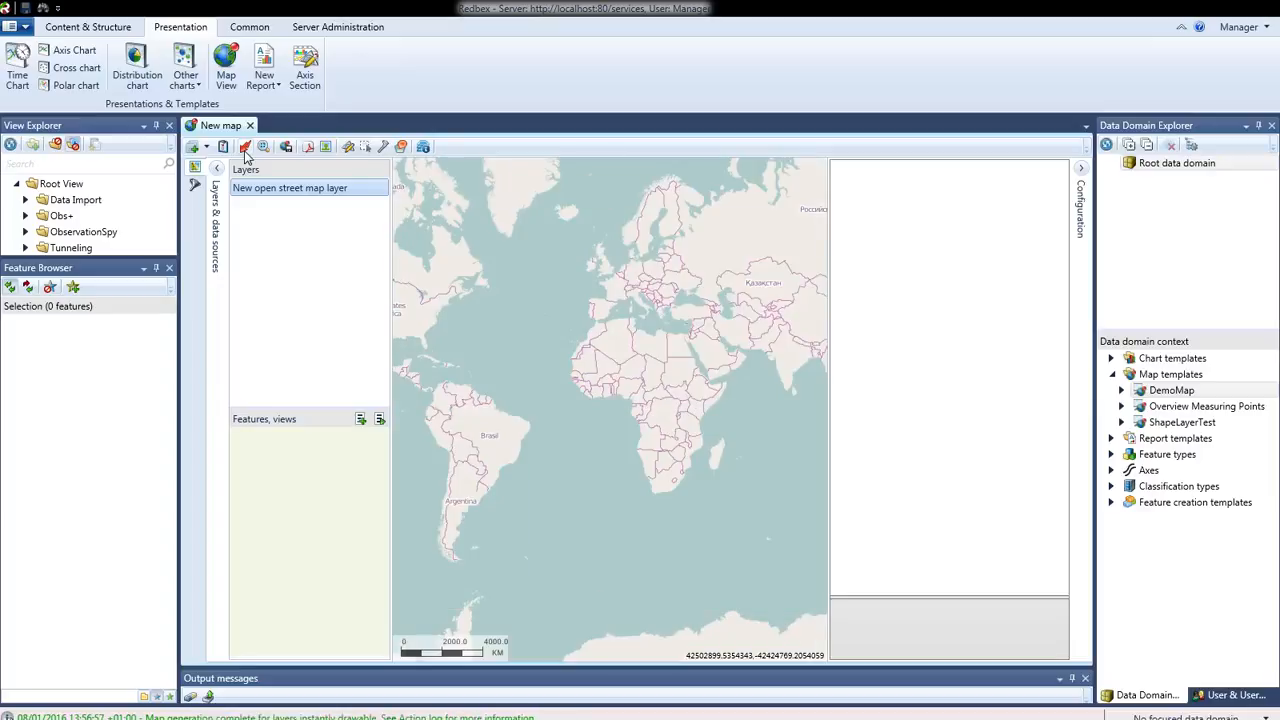
List the Features for Map feature set and add a feature location layer to the map
scroll(646, 288, "up", 4)
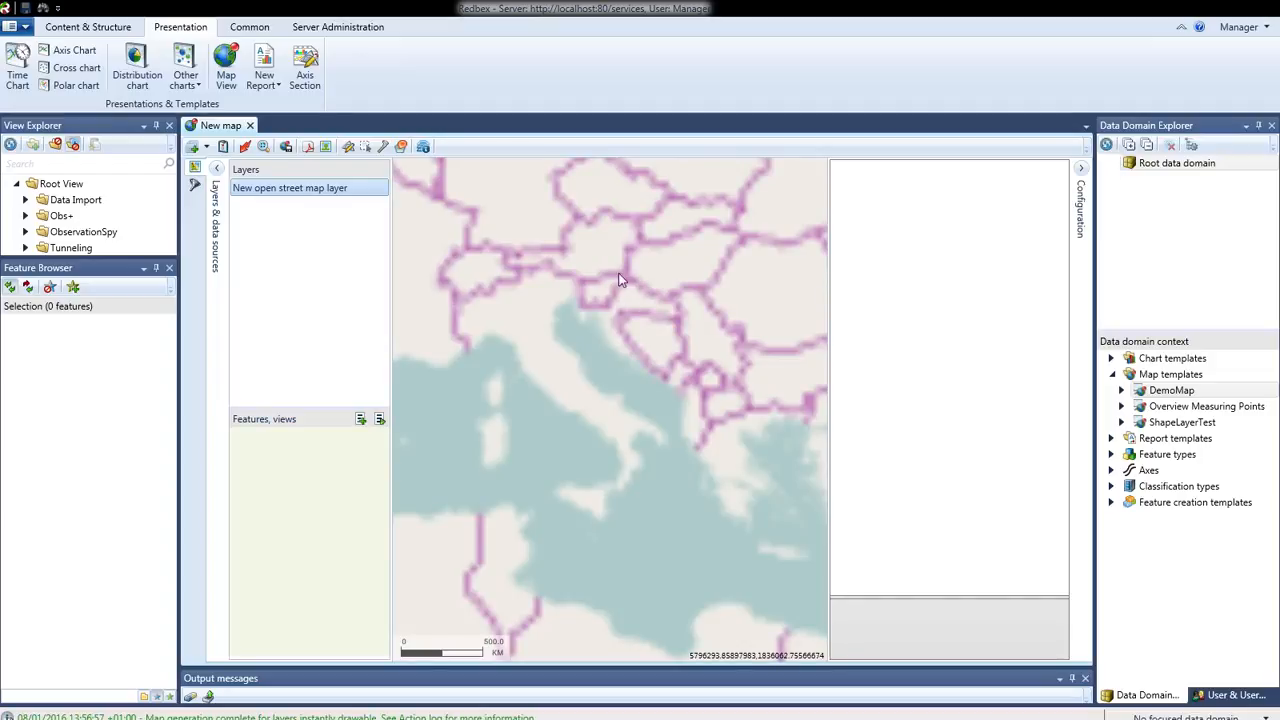
left_click_drag(588, 343, 602, 398)
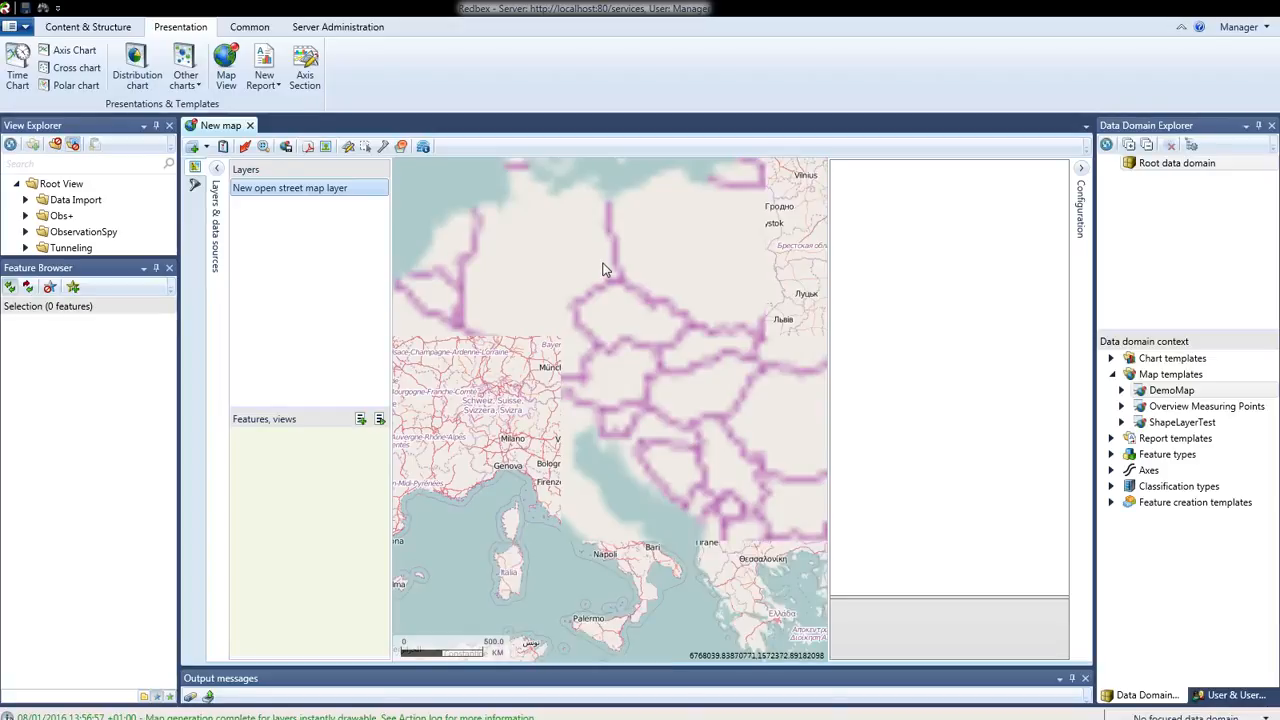
left_click_drag(600, 344, 627, 538)
left_click_drag(619, 329, 645, 431)
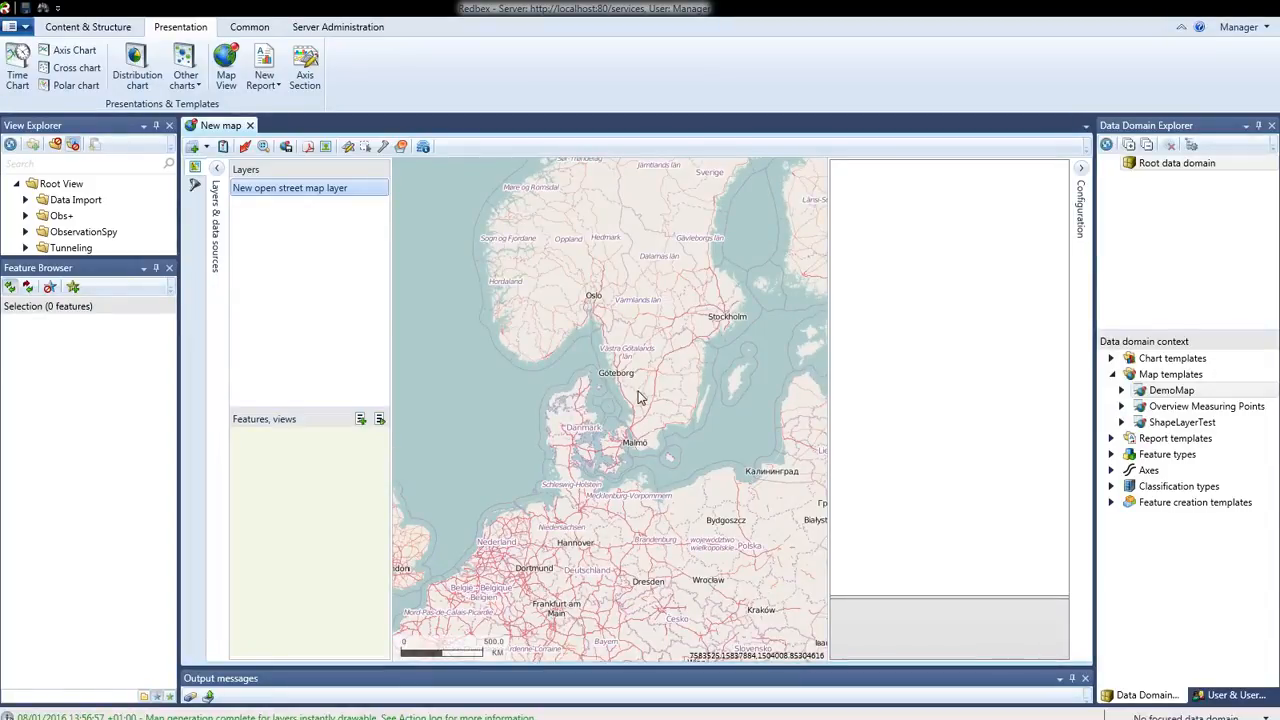
left_click_drag(697, 331, 638, 391)
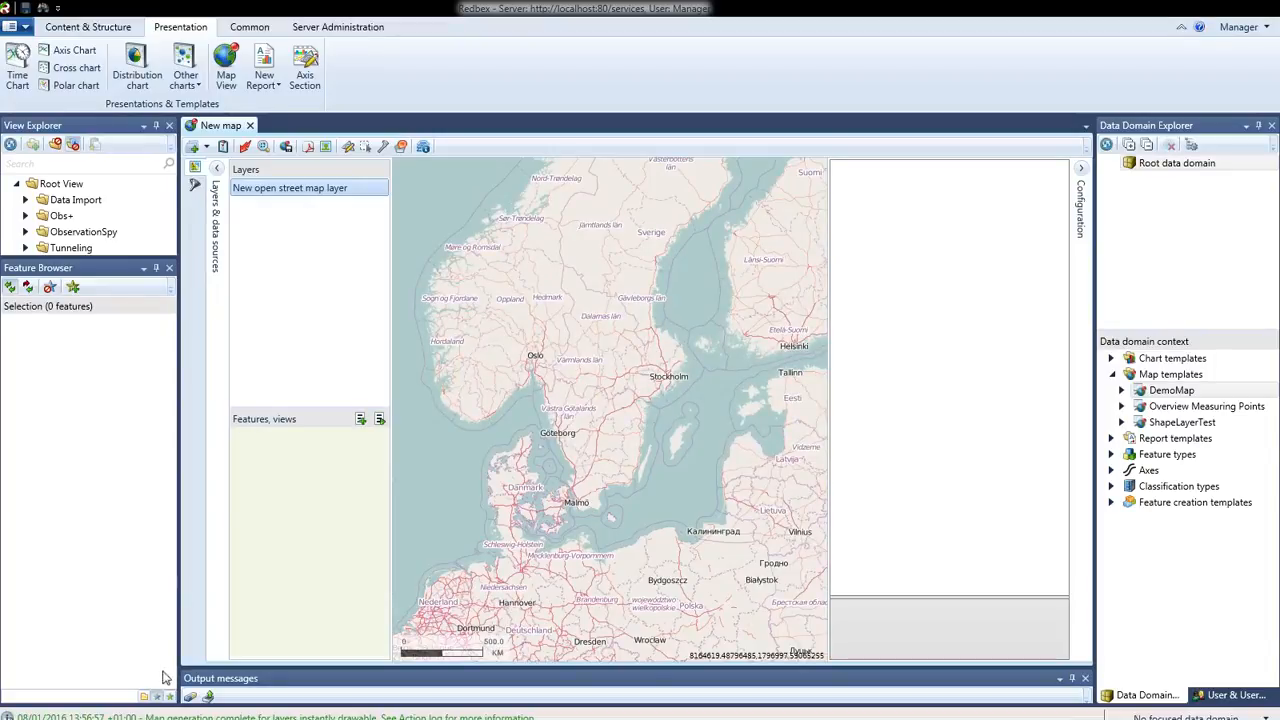
left_click(169, 696)
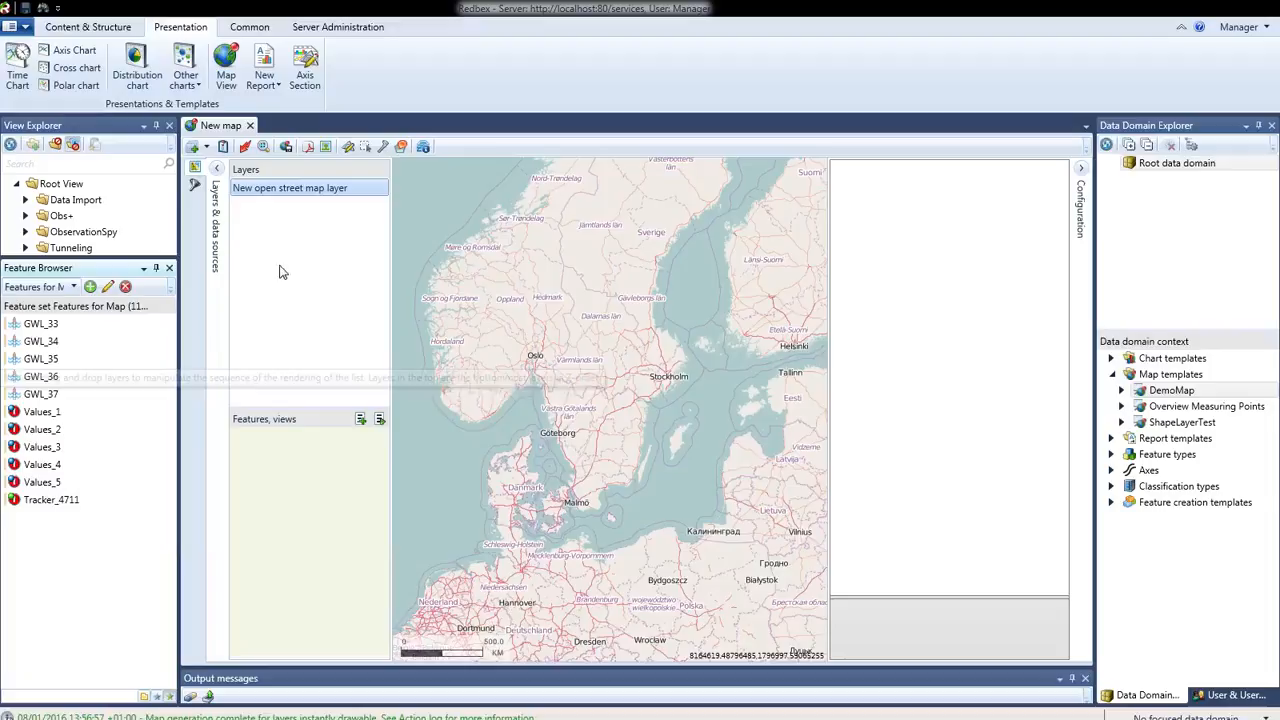
left_click(207, 149)
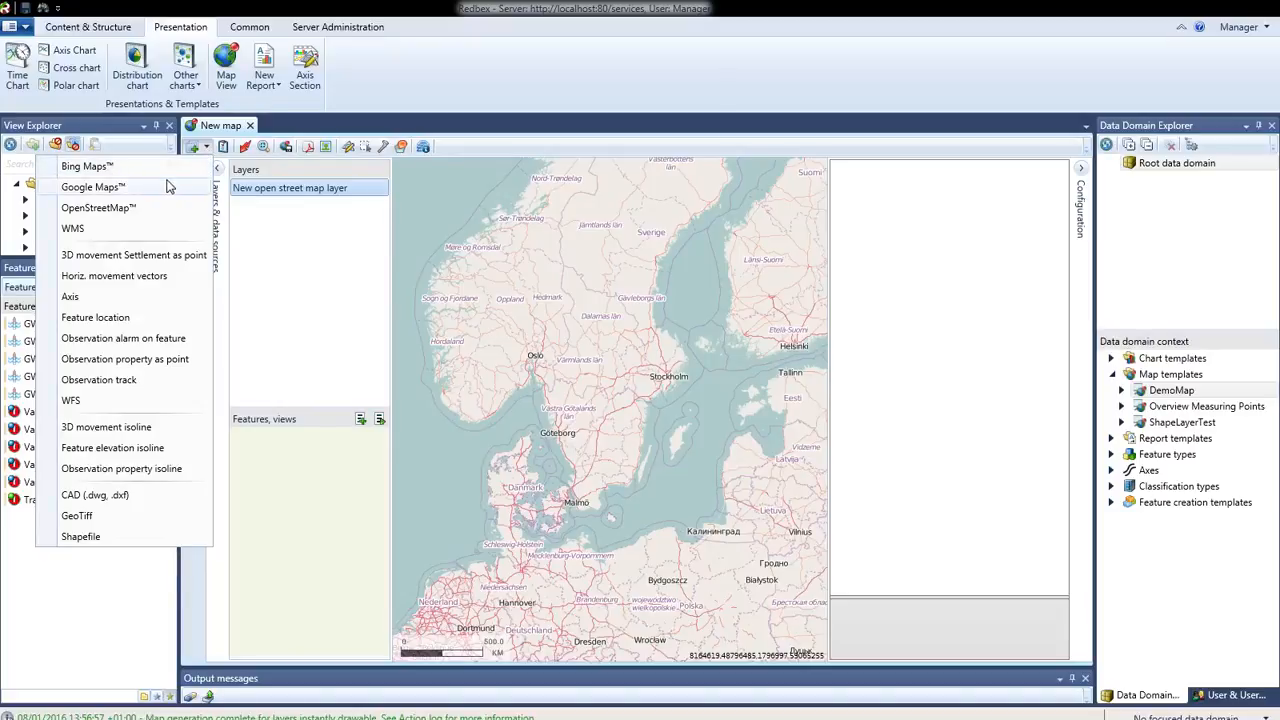
left_click(95, 319)
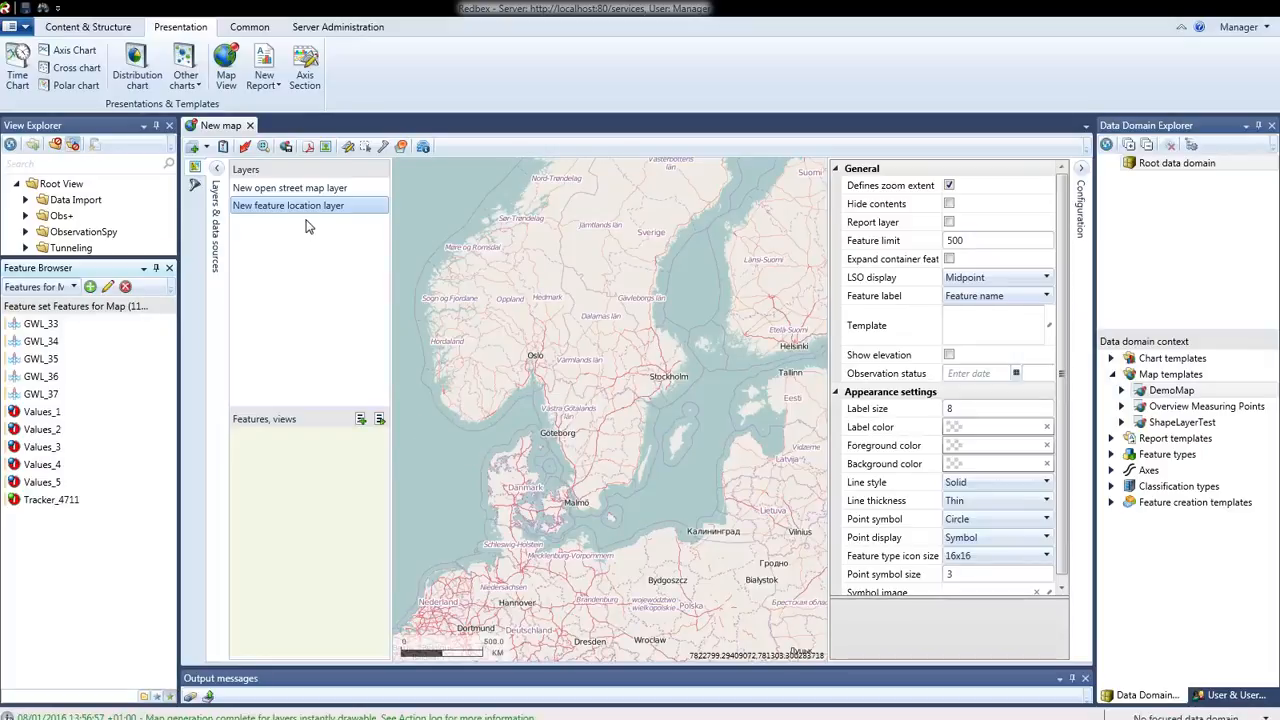
Assign features GWL_33 through GWL_37 to the new feature location layer and apply the template to the map
left_click(64, 332)
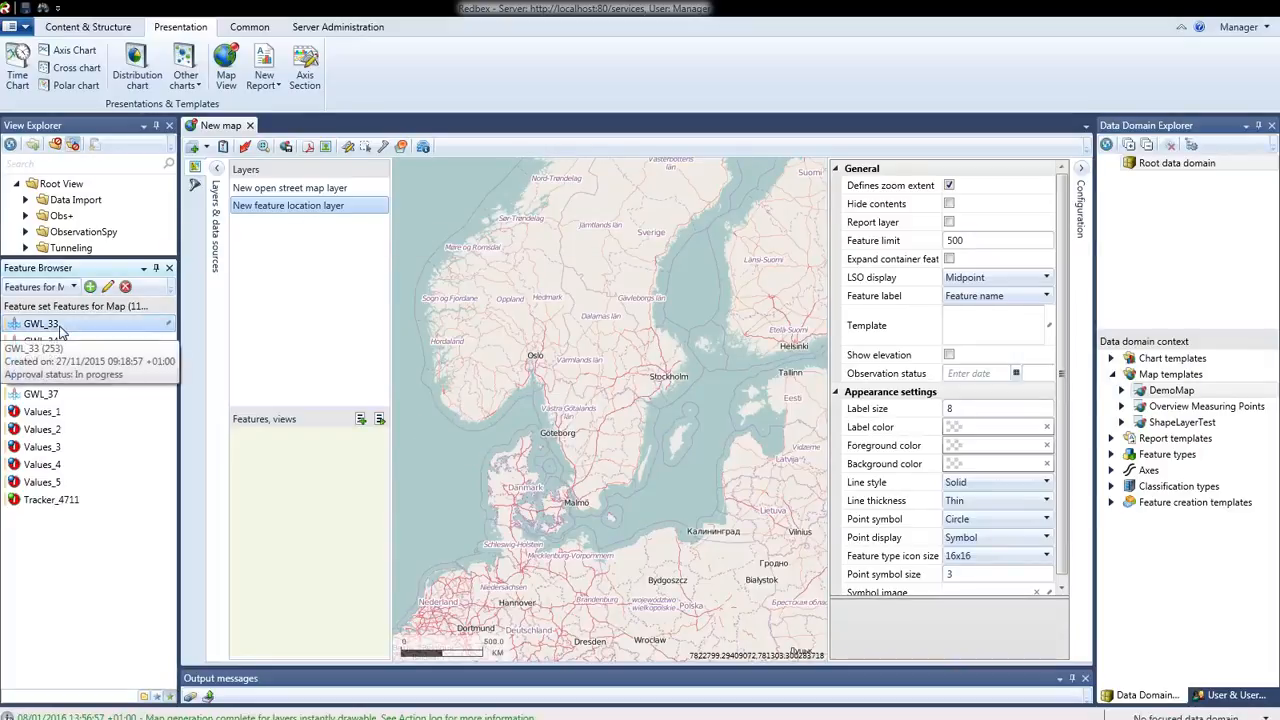
left_click(68, 398, "shift")
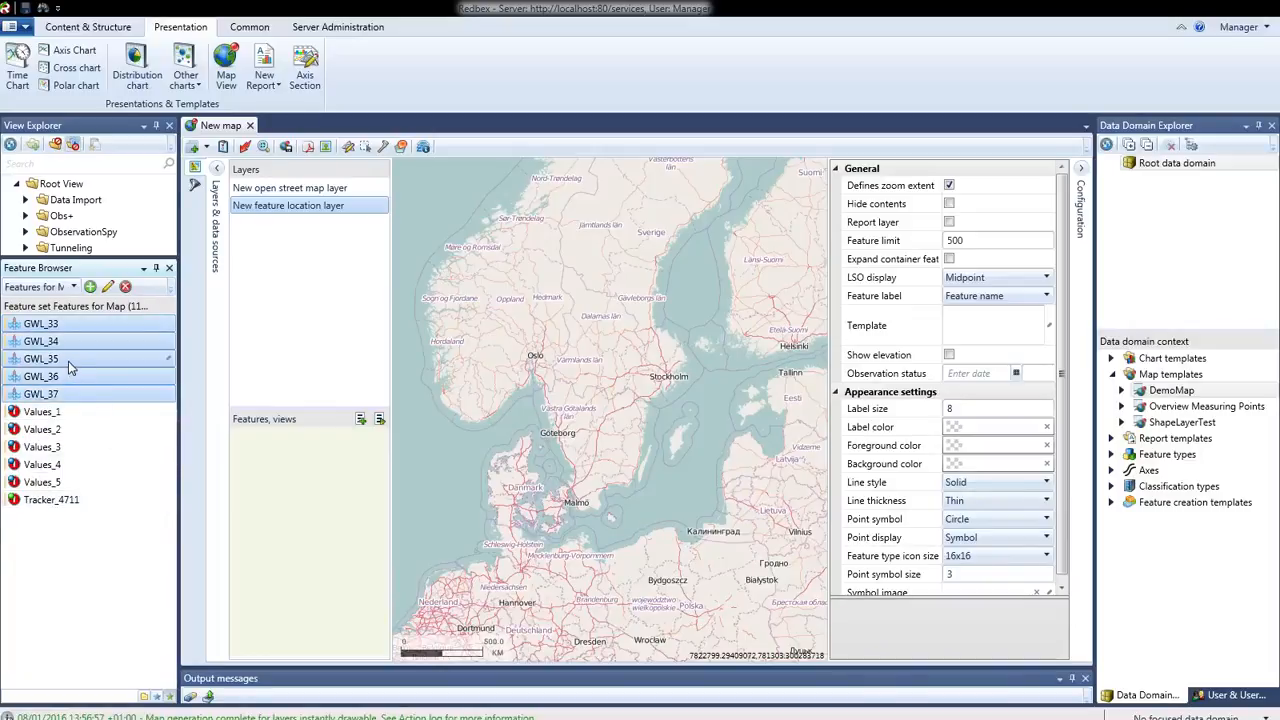
left_click_drag(67, 365, 340, 487)
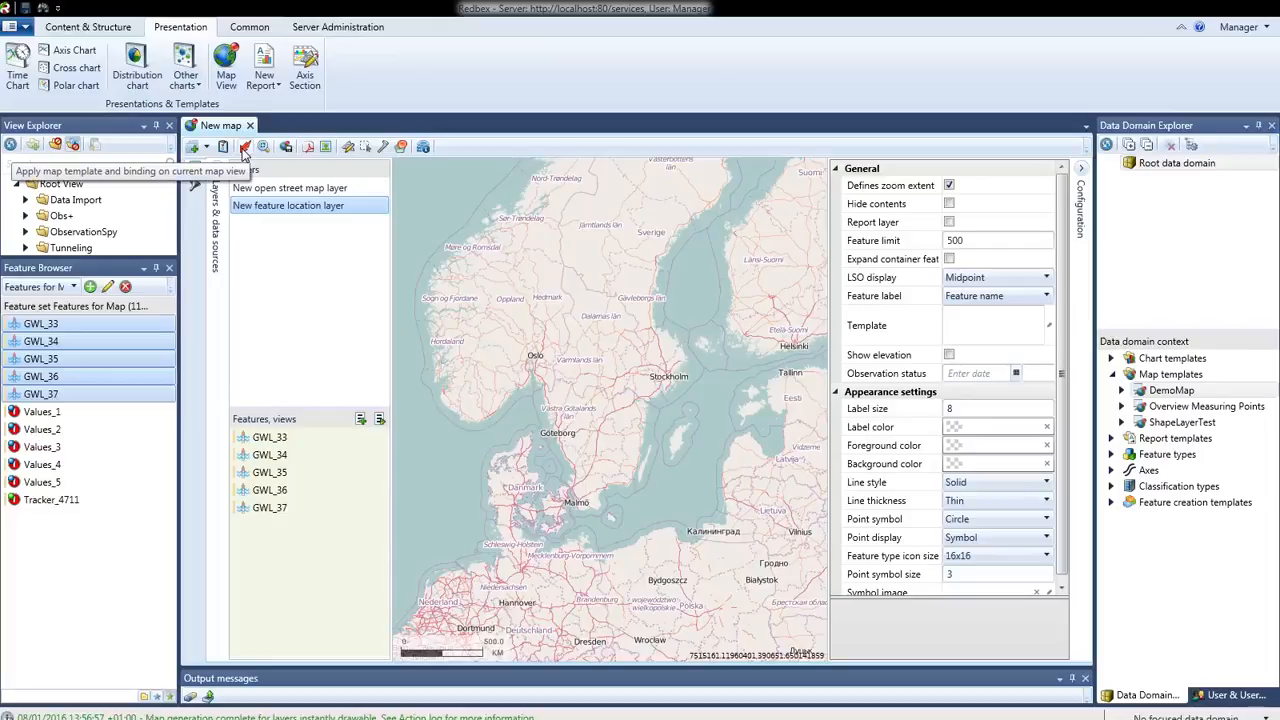
left_click(243, 148)
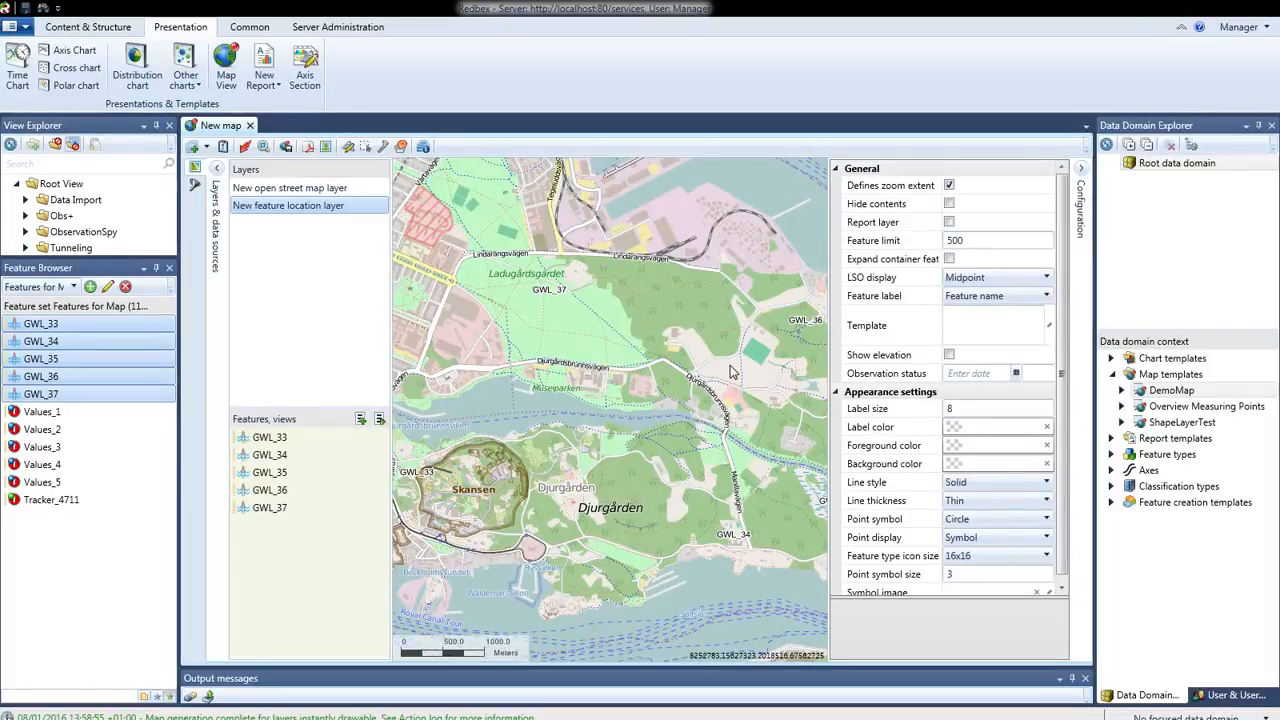
Examine the feature location layer's Hide contents, Feature limit and Expand container features settings
left_click(949, 205)
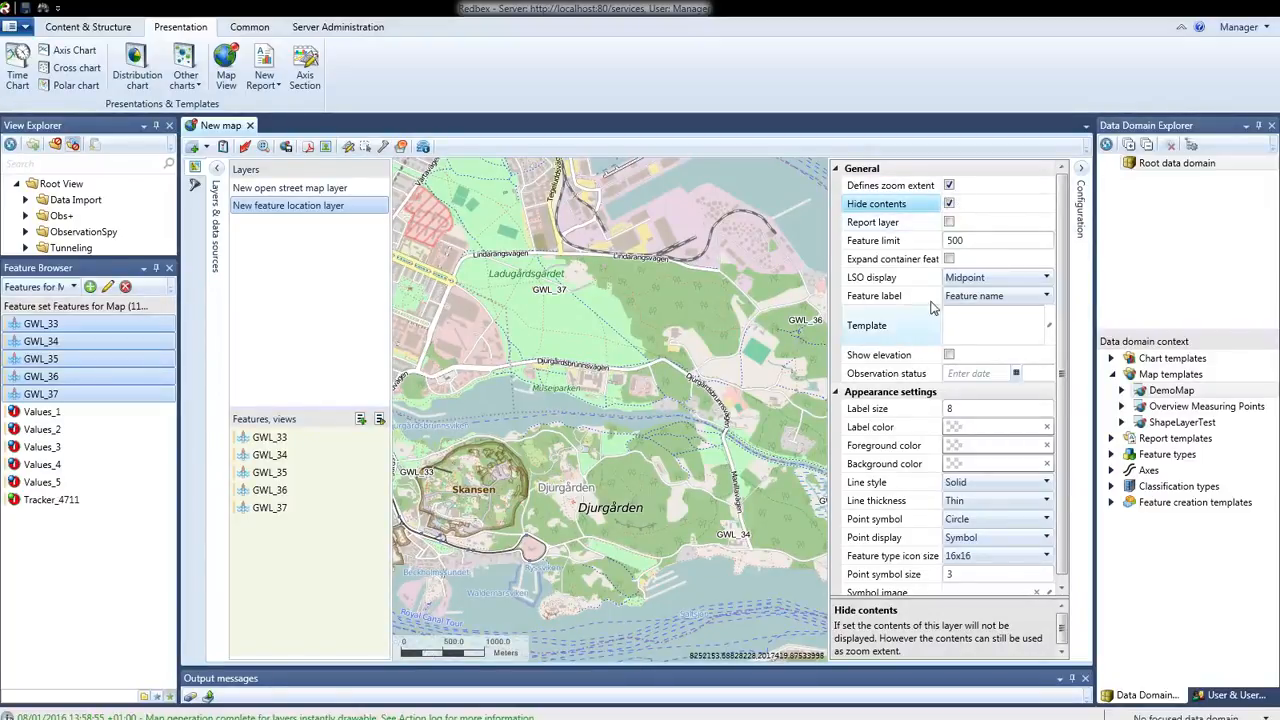
left_click(953, 206)
left_click(1000, 242)
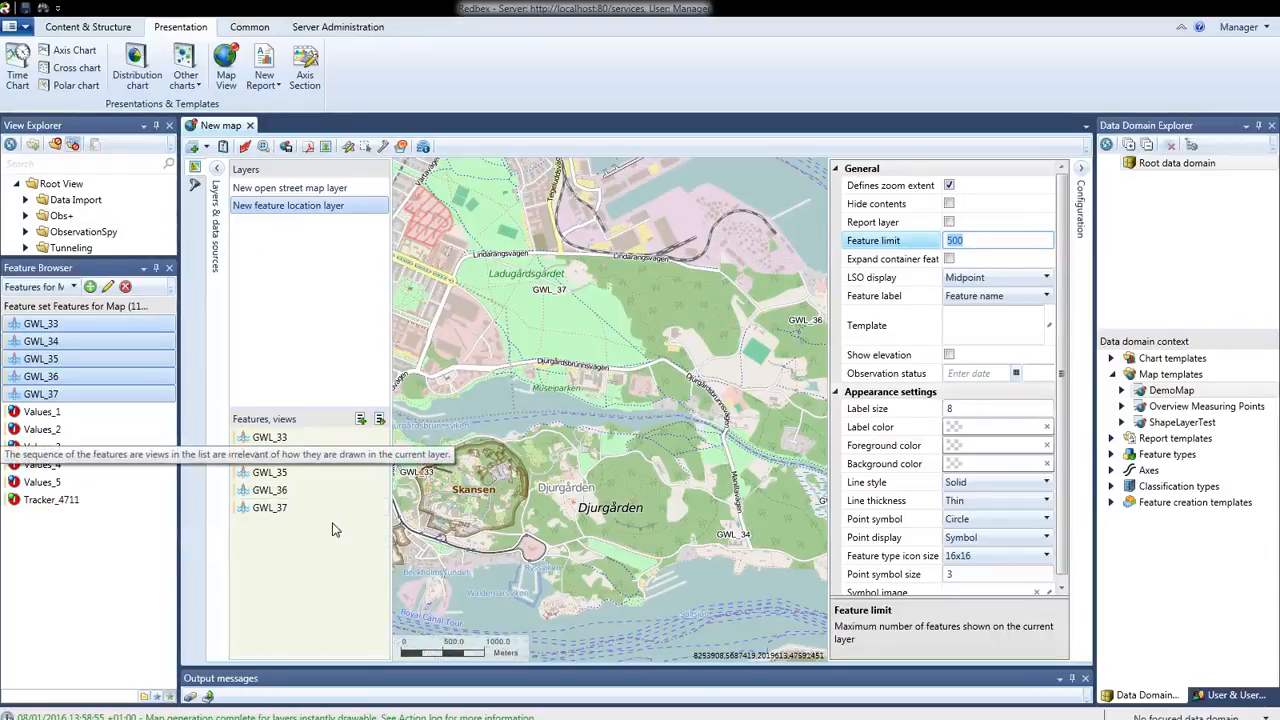
left_click_drag(75, 200, 117, 204)
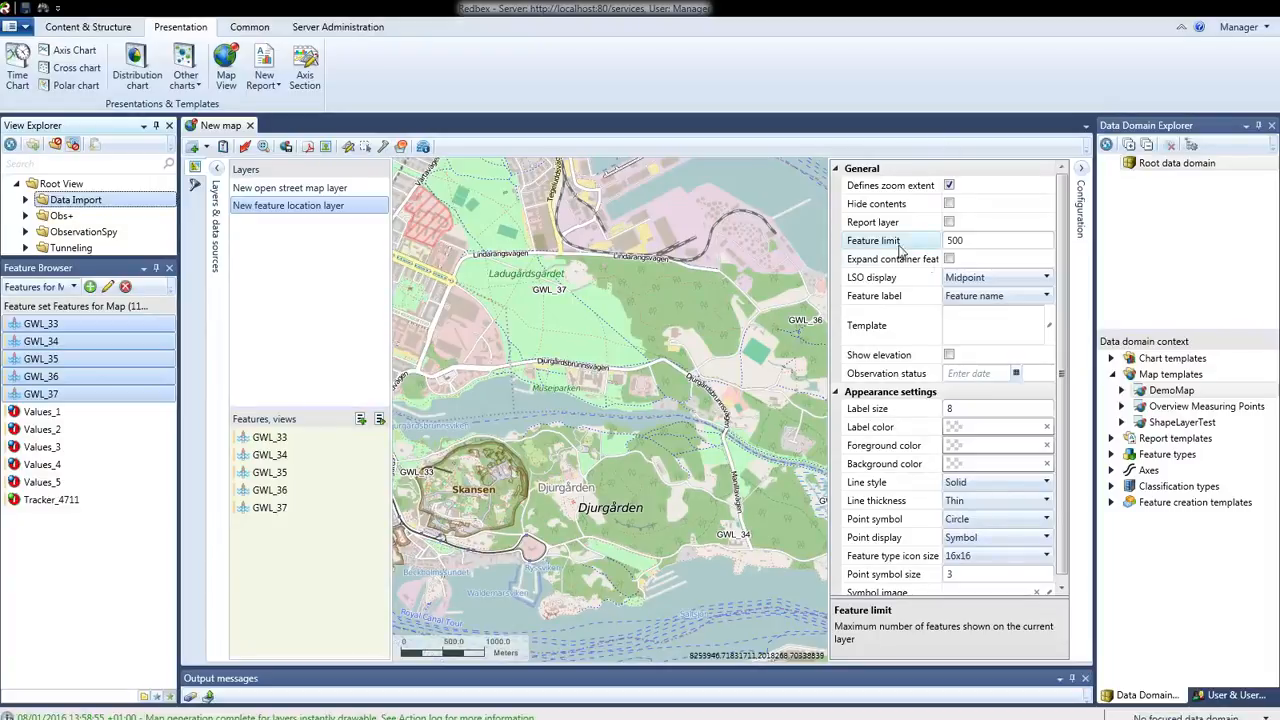
left_click(972, 241)
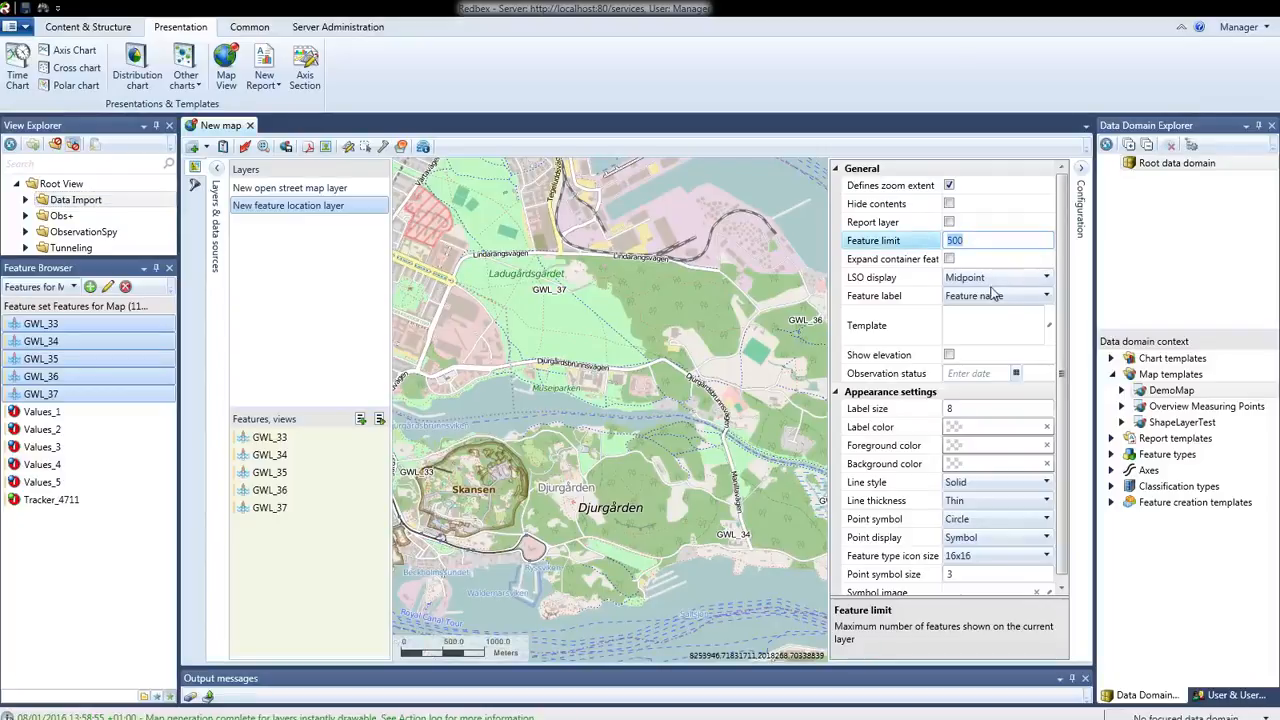
left_click(903, 260)
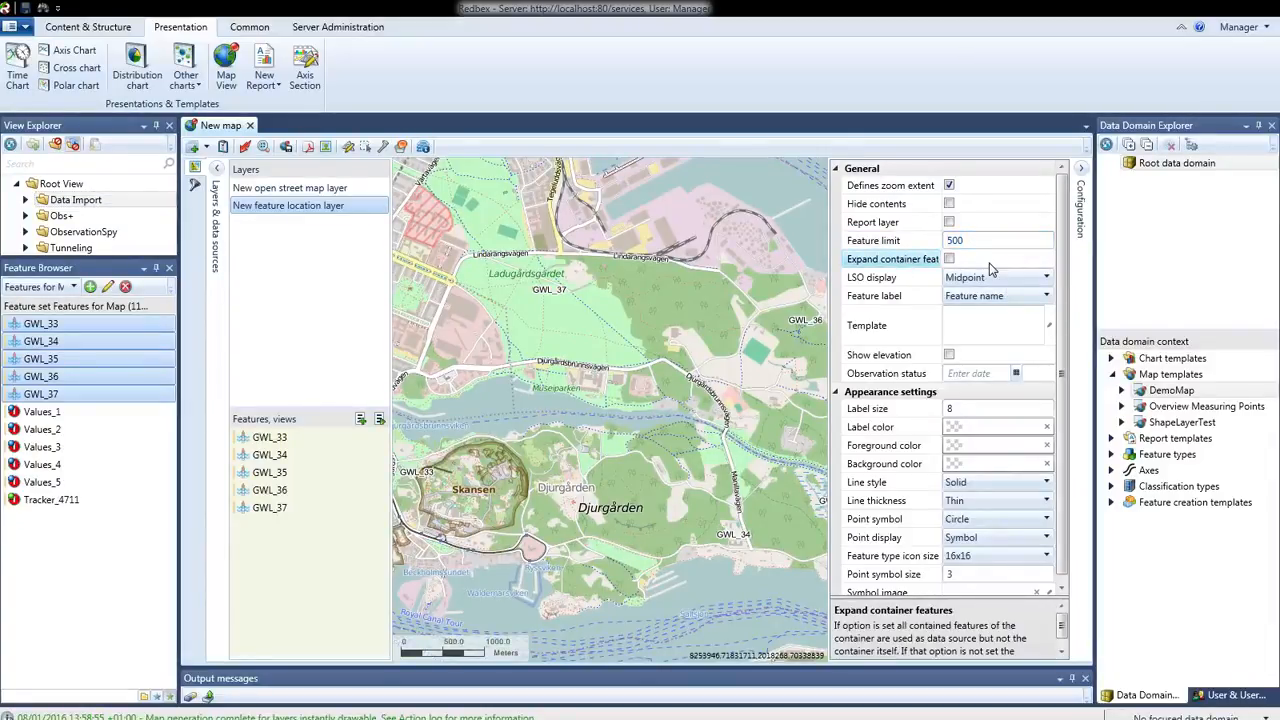
left_click(949, 259)
left_click(949, 260)
Try the Shape option for the layer's LSO display and return it to Midpoint
left_click(1043, 279)
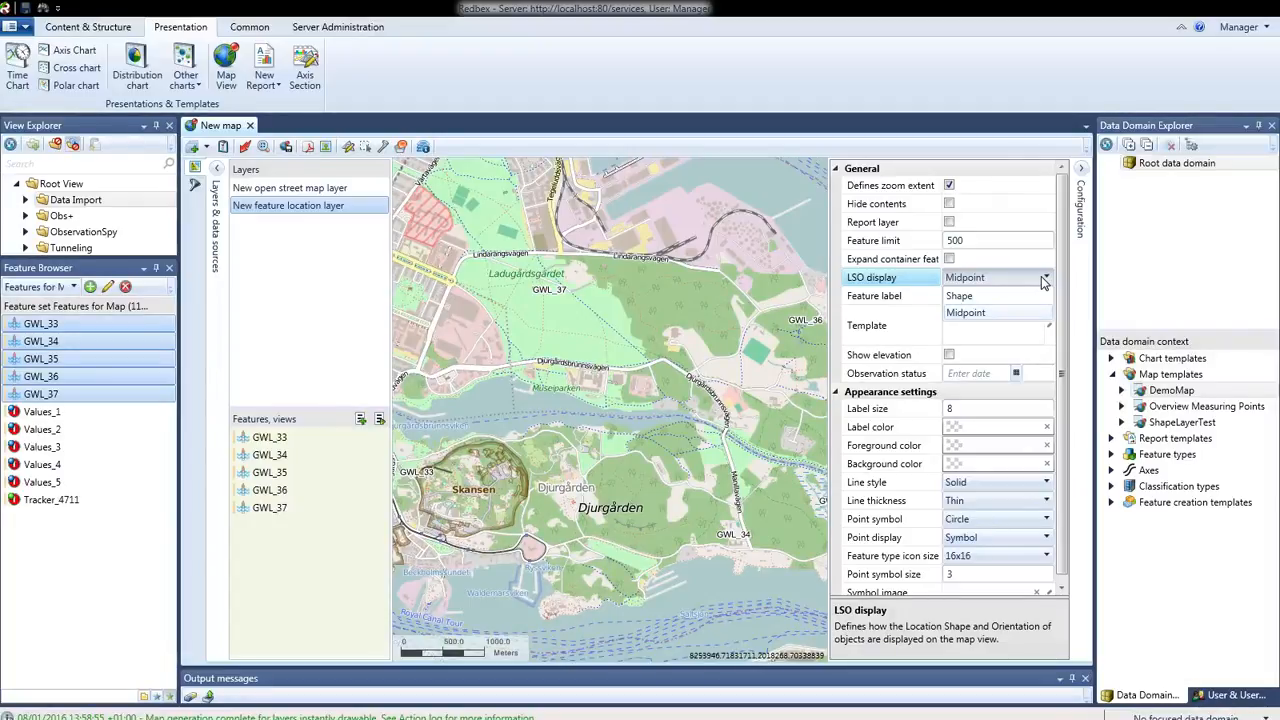
left_click(997, 312)
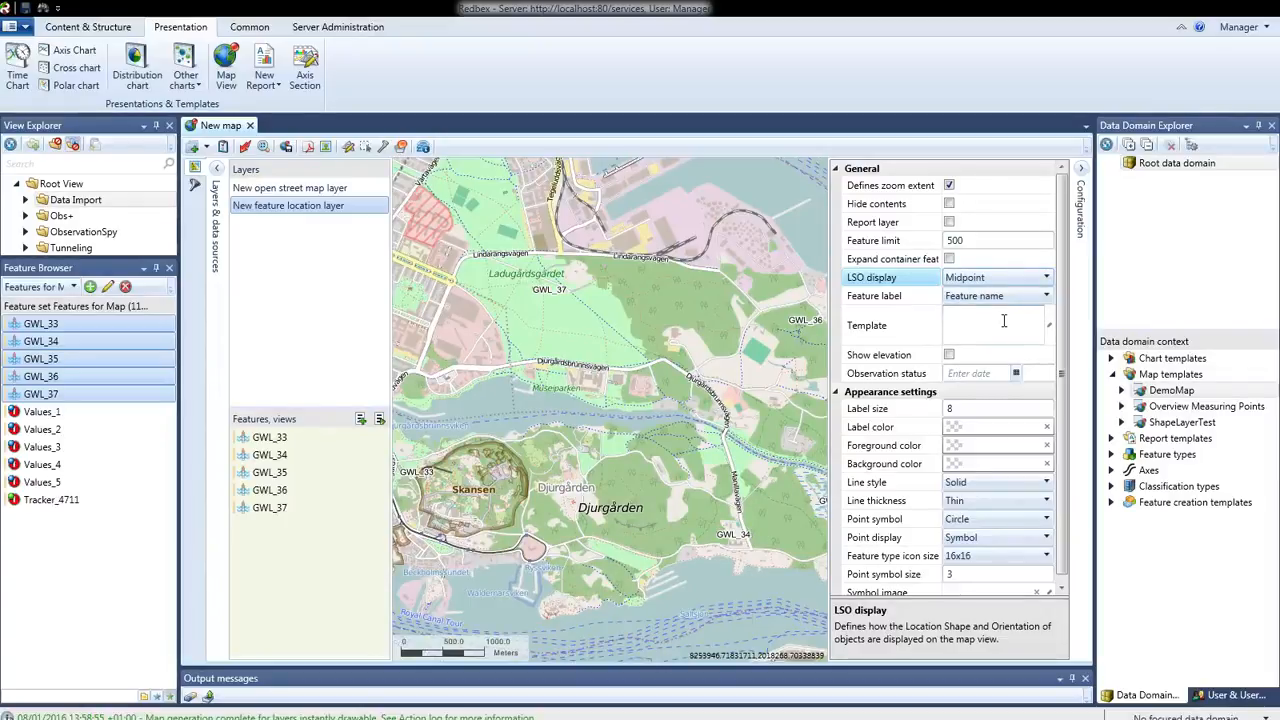
left_click(1032, 281)
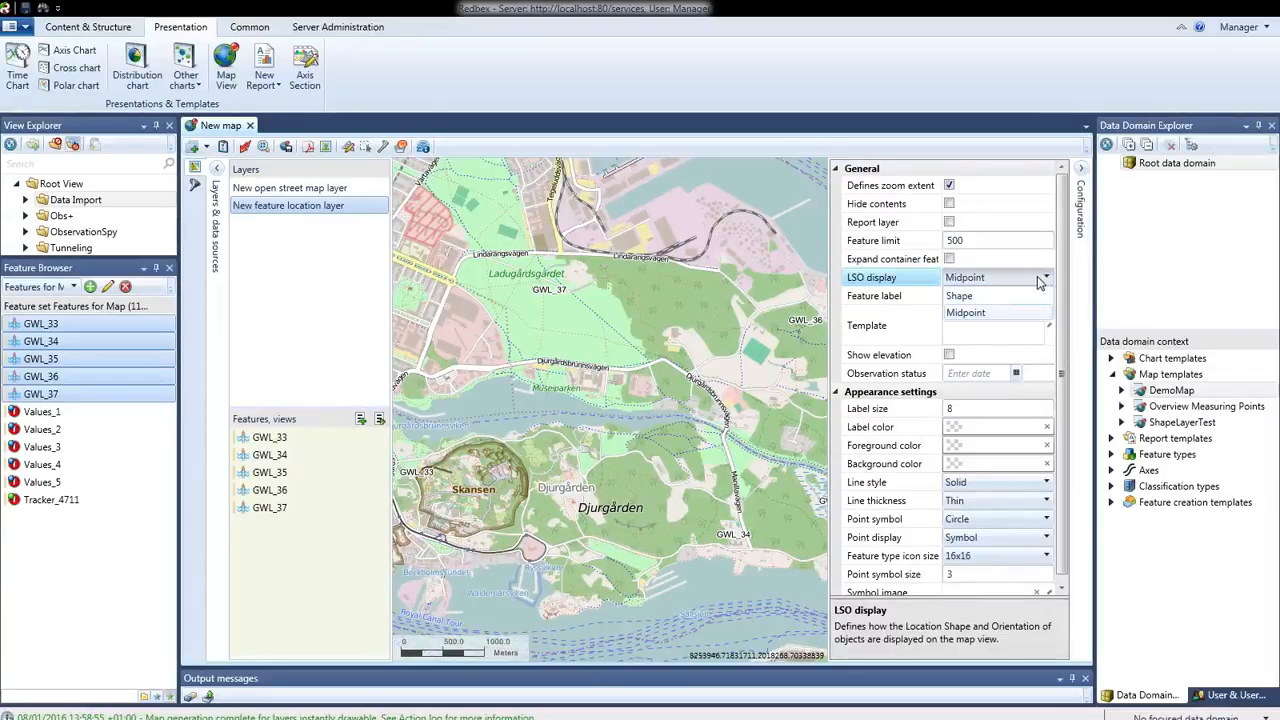
left_click(1027, 297)
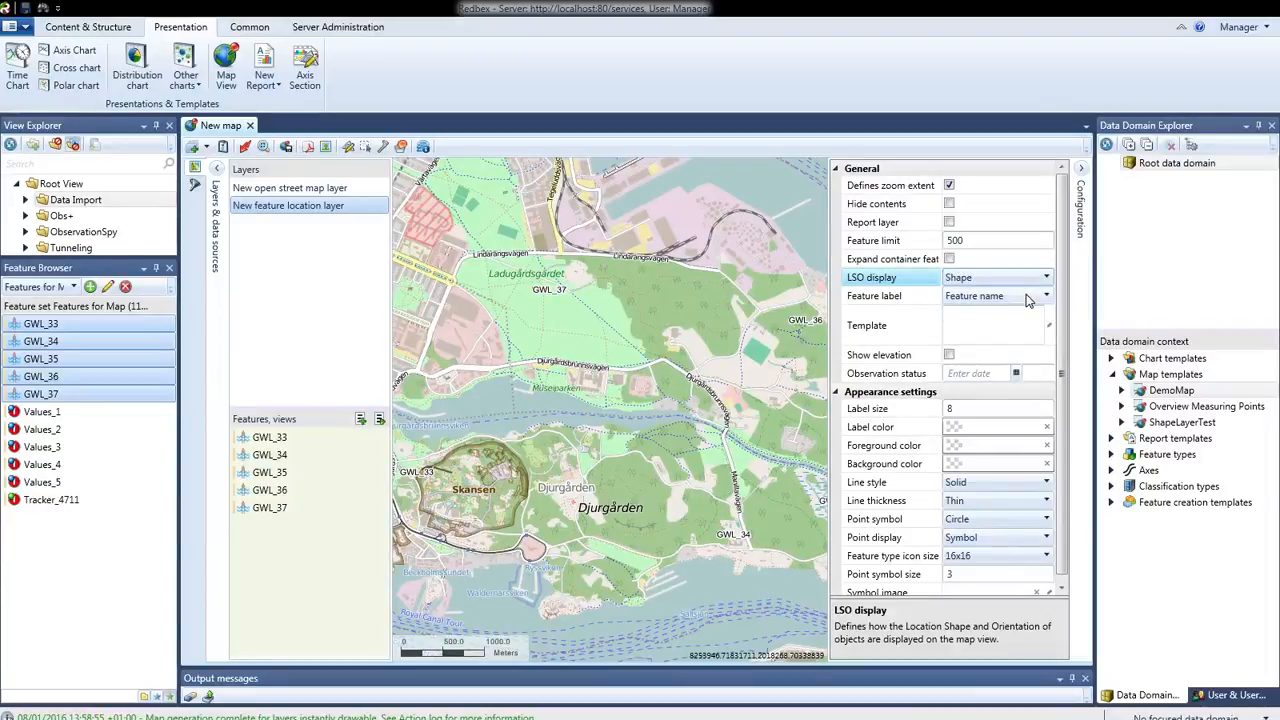
left_click(1025, 279)
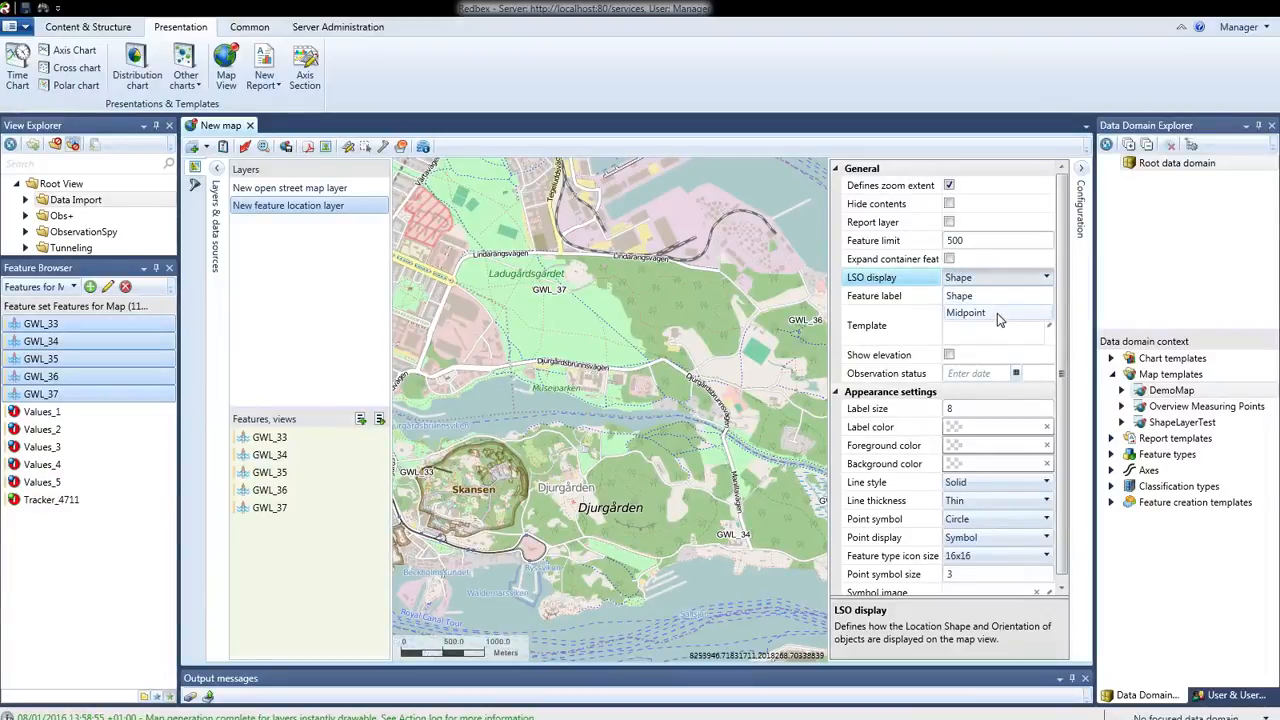
left_click(997, 313)
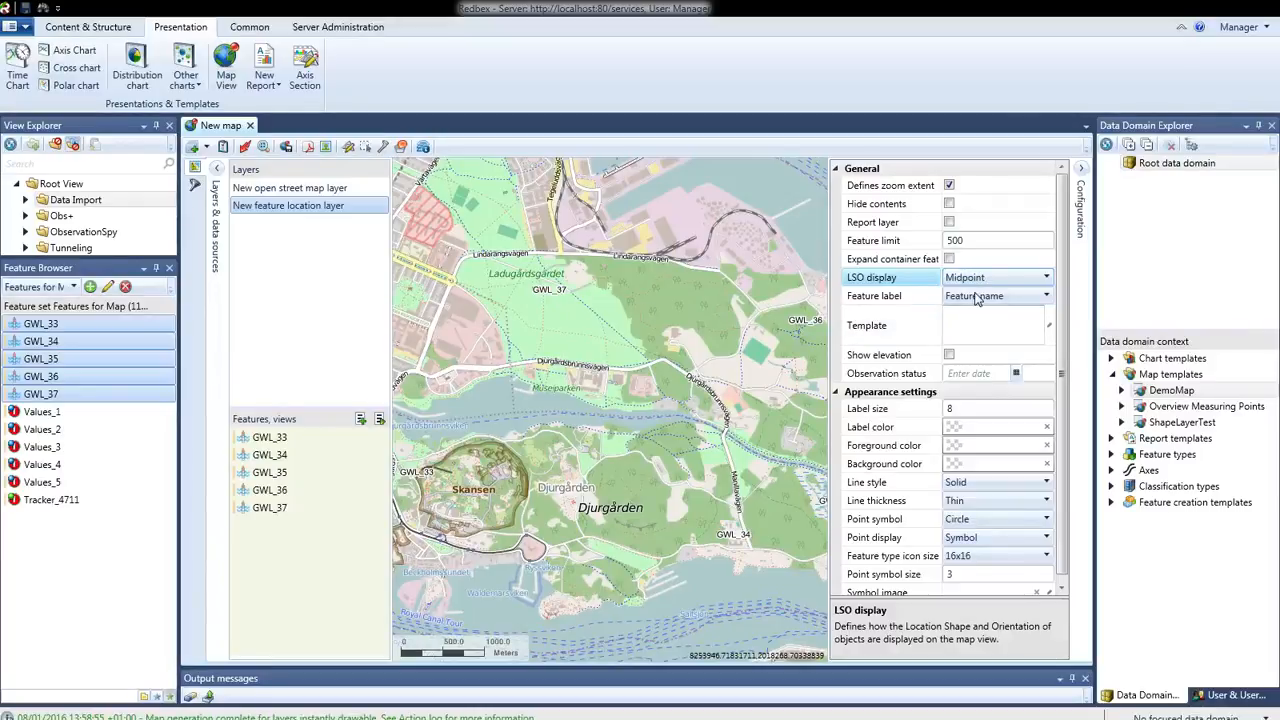
Try Text template as the layer's feature label and set it back to Feature name
left_click(1046, 298)
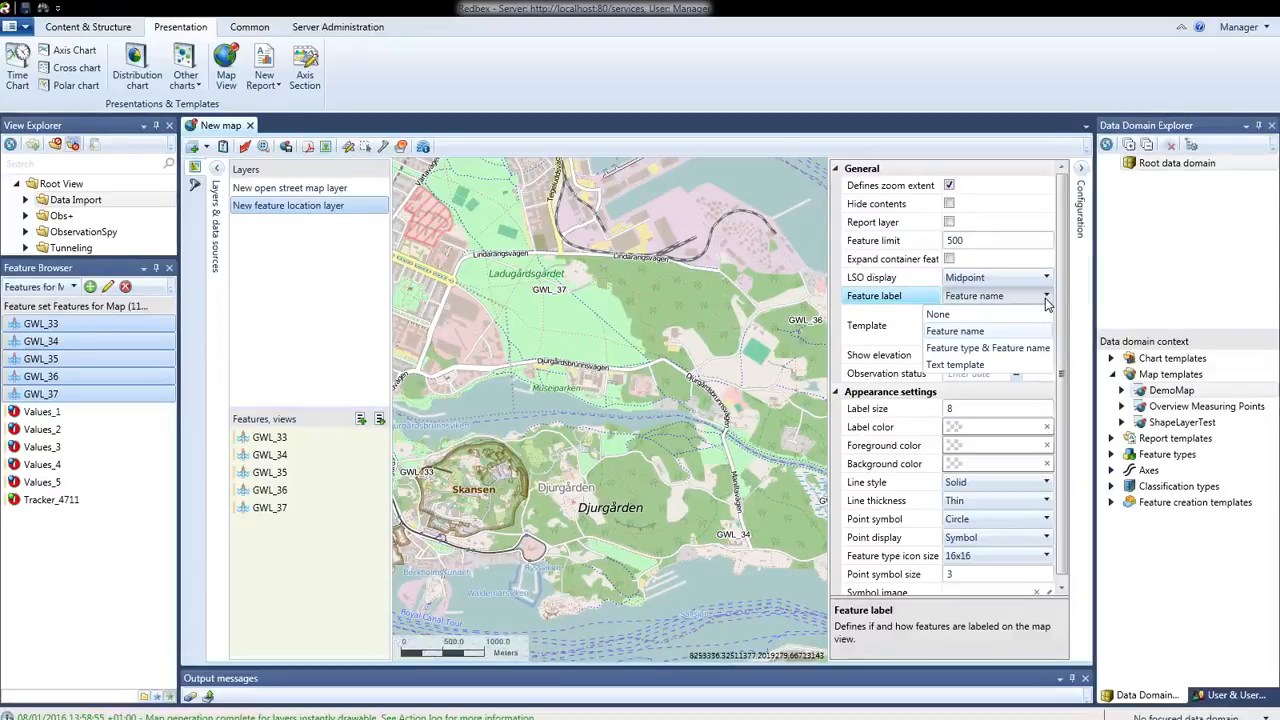
left_click(1000, 366)
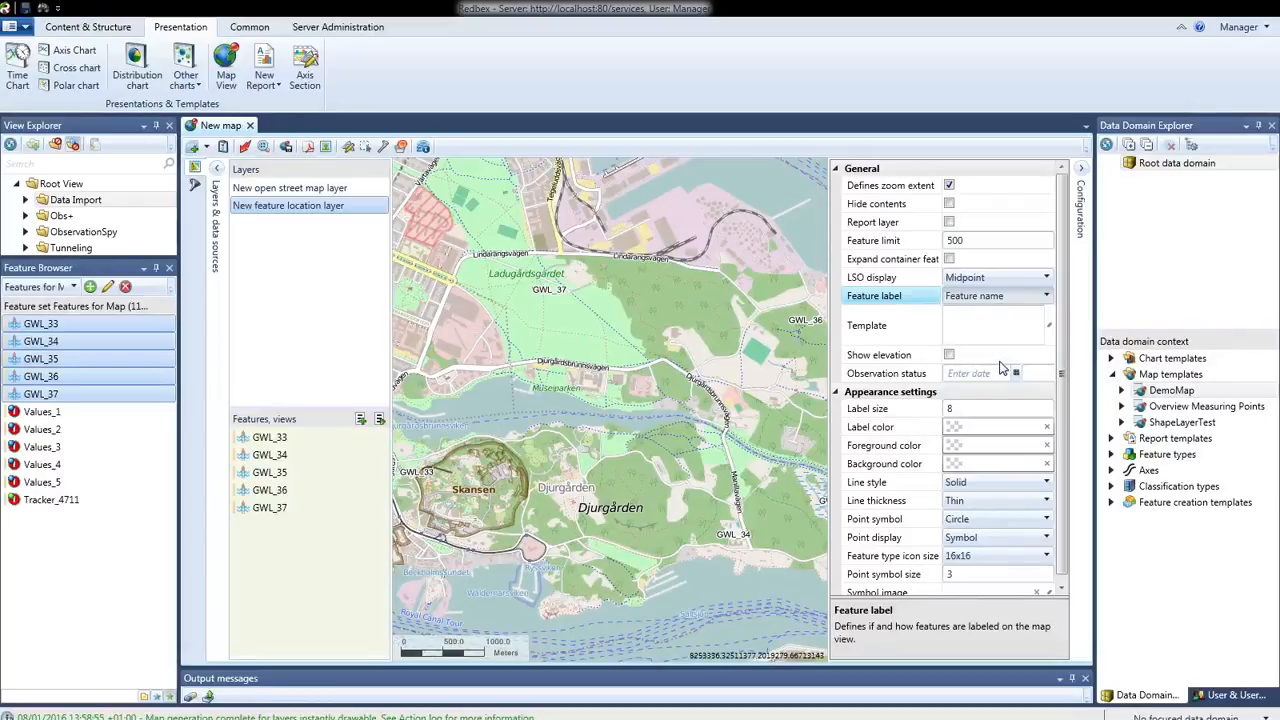
left_click(993, 332)
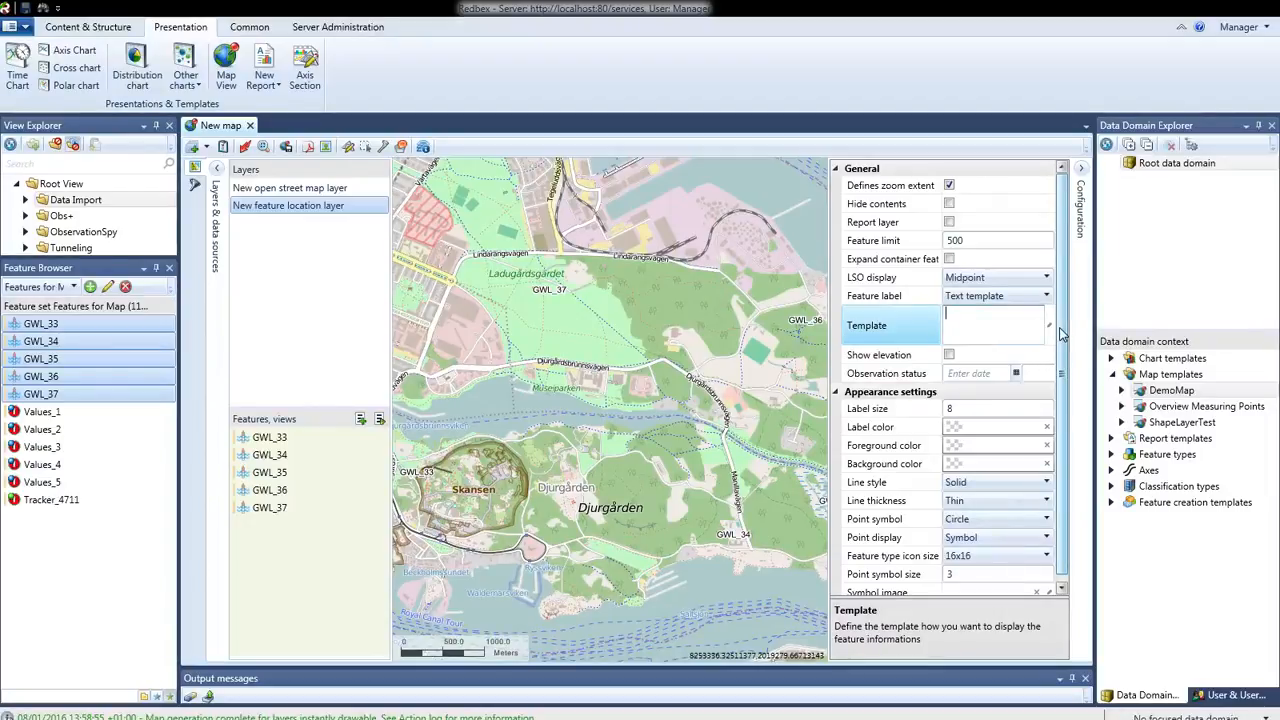
left_click(1046, 298)
left_click(1046, 298)
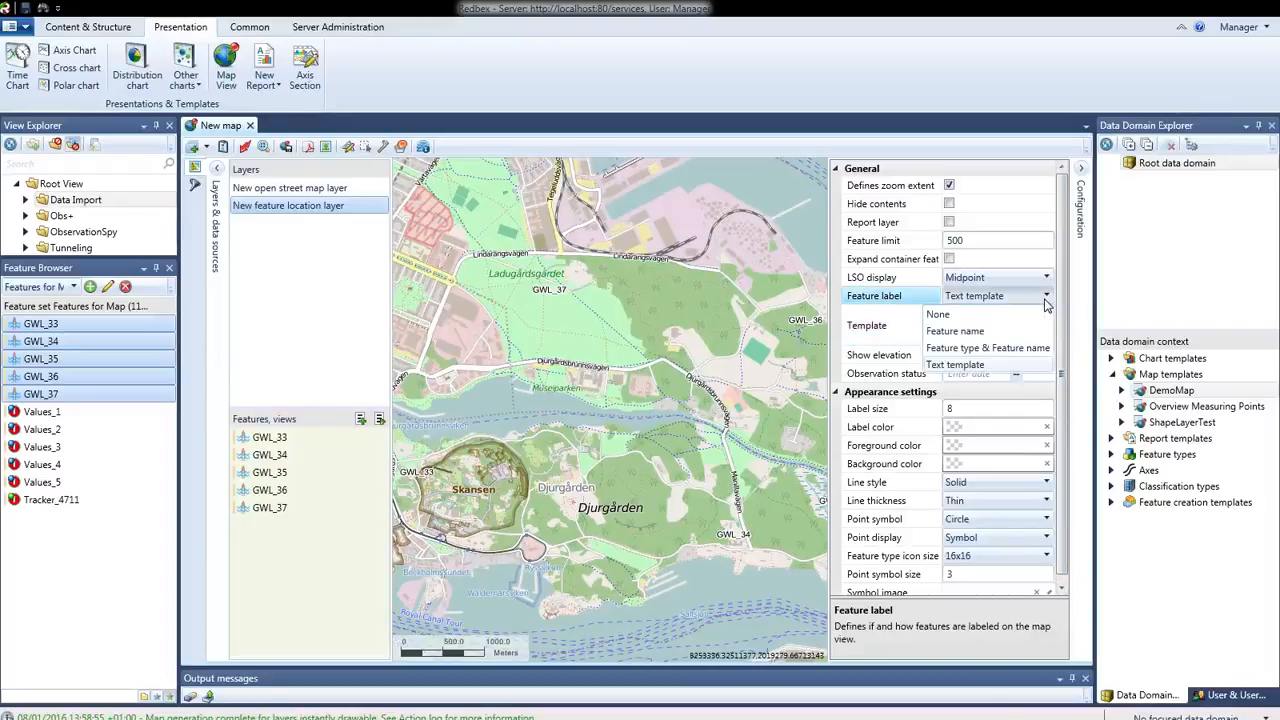
left_click(970, 331)
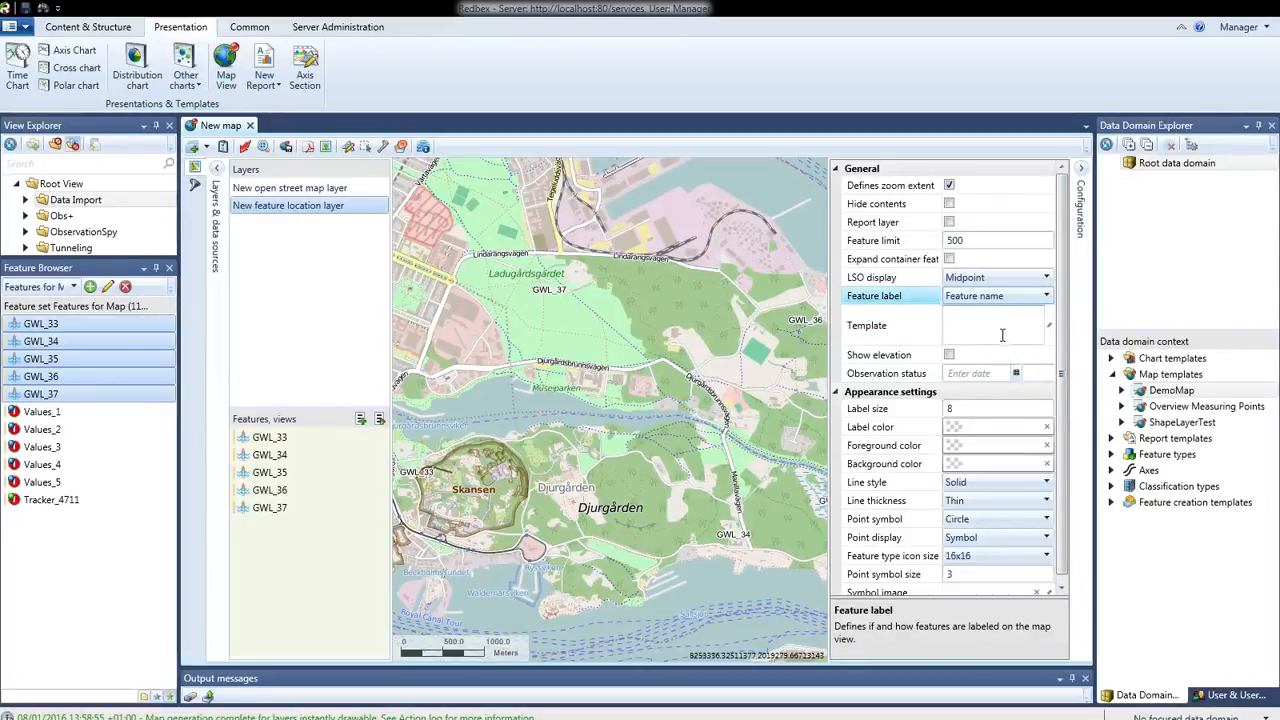
Examine the feature location layer's Show elevation setting, leaving it switched off
left_click(981, 356)
left_click(1010, 356)
left_click(950, 356)
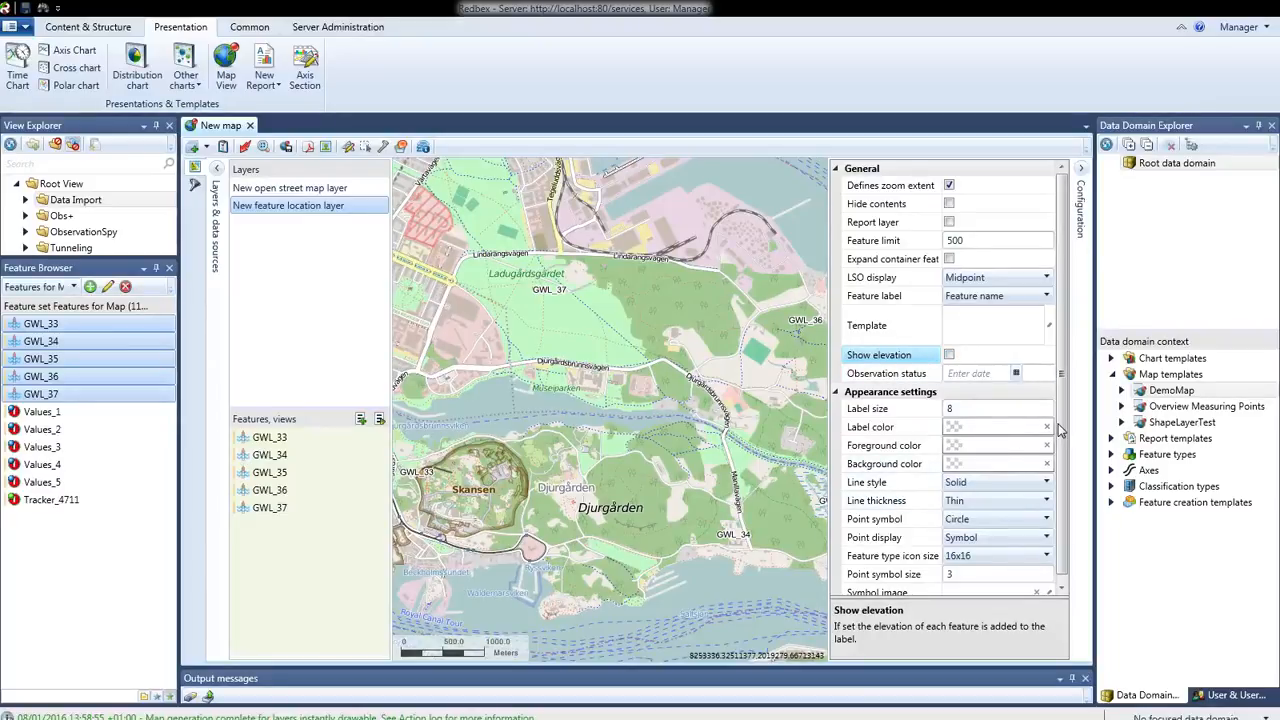
Review the layer's Point symbol and Point display options, keeping Circle as the symbol
scroll(1000, 450, "down", 1)
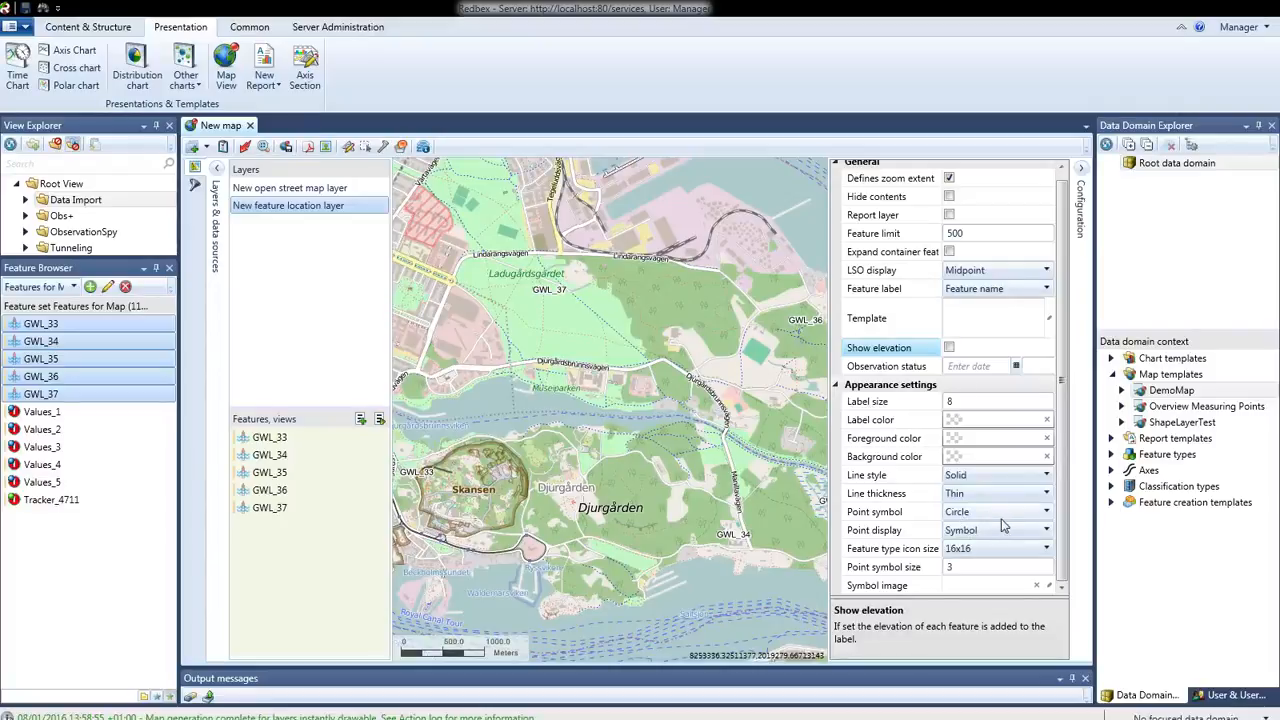
left_click(1043, 514)
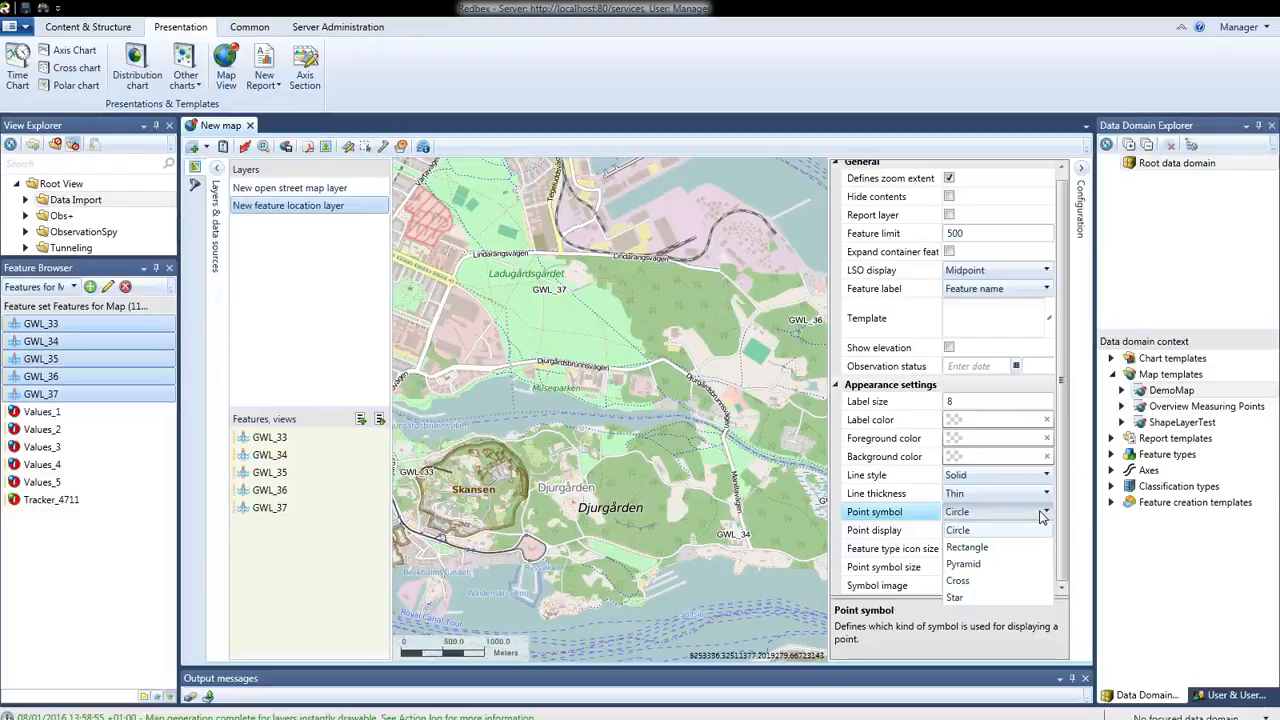
left_click(1027, 513)
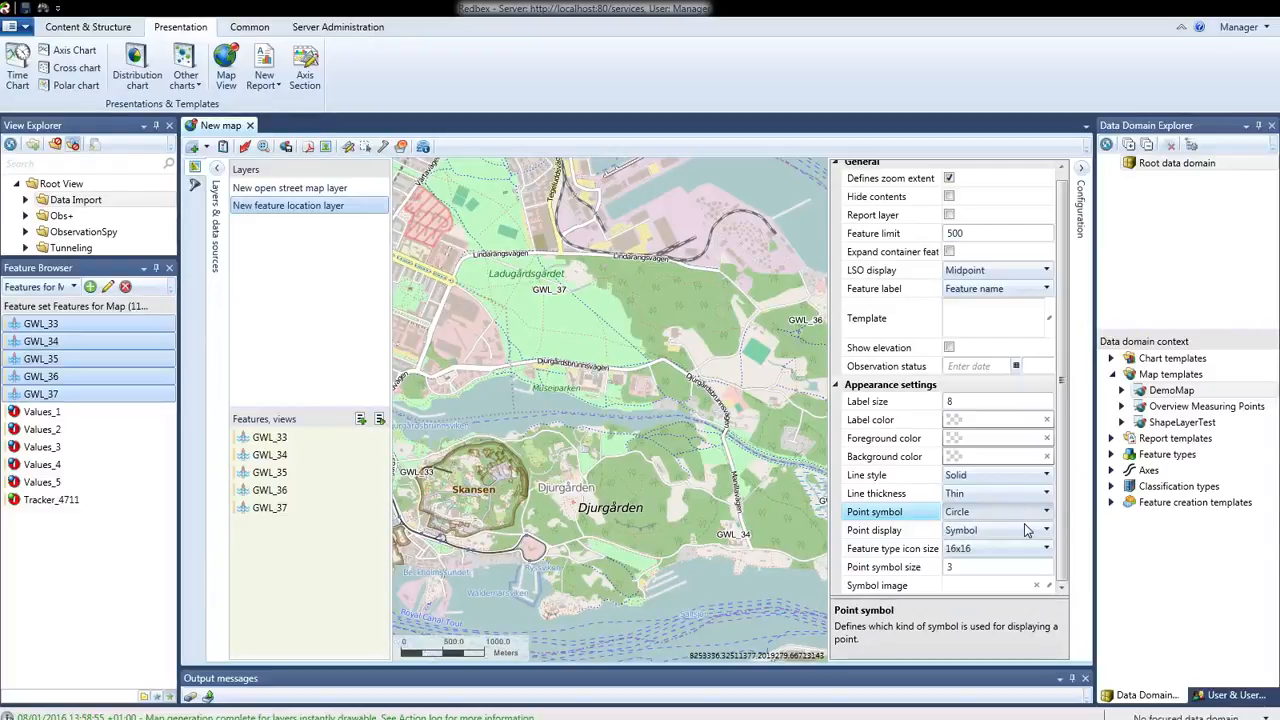
left_click(1032, 531)
left_click(1041, 534)
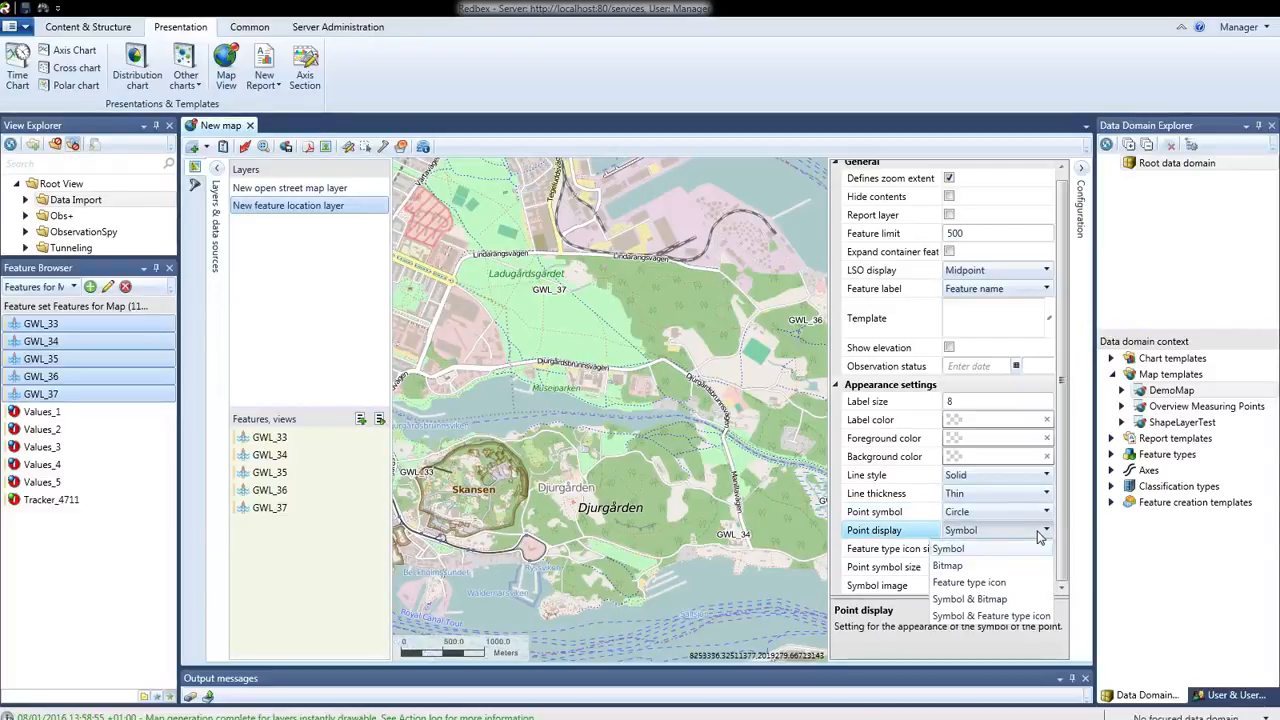
left_click(1040, 535)
left_click(1045, 513)
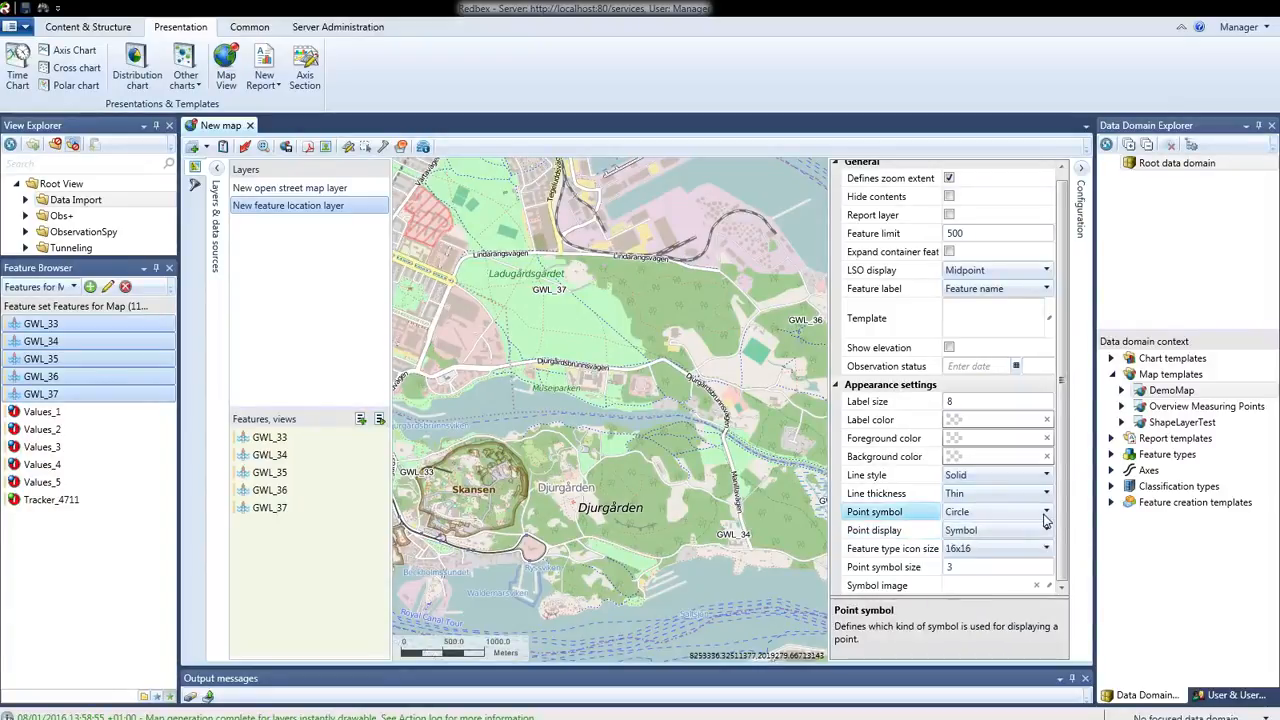
left_click(1046, 514)
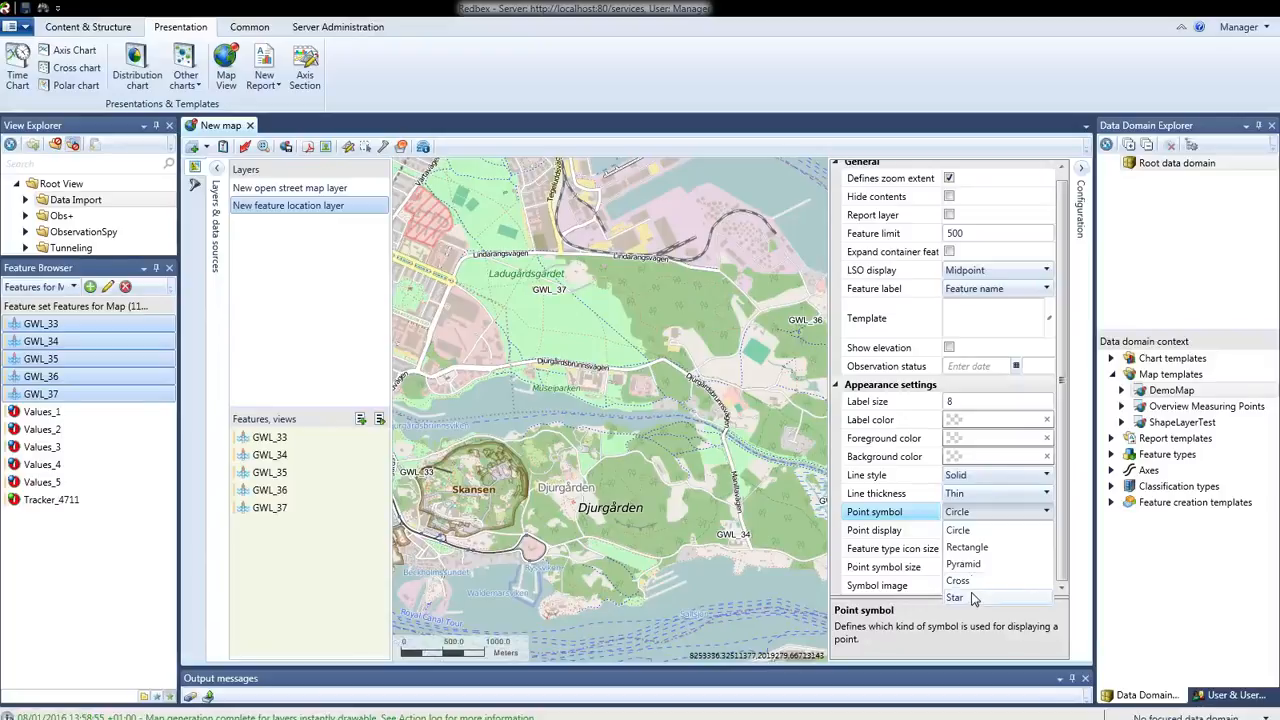
left_click(972, 530)
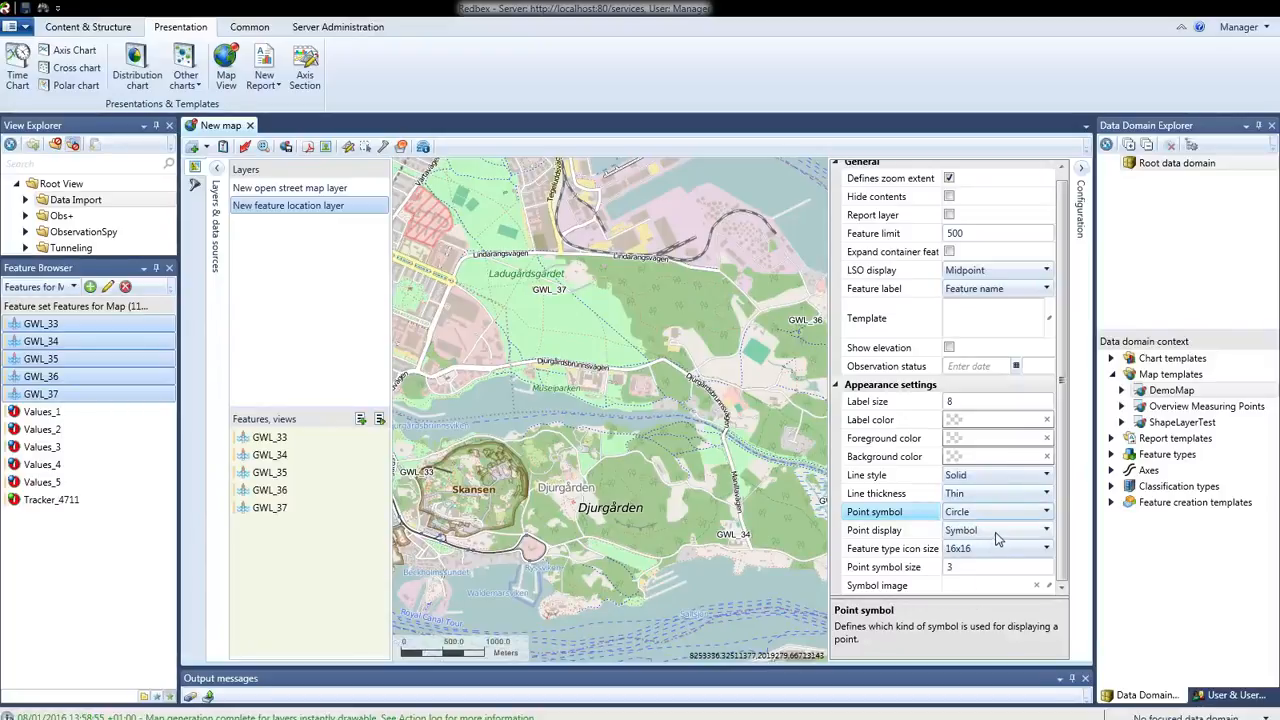
Set the layer's point display to Feature type icon and apply the template to the map
left_click(997, 538)
left_click(997, 538)
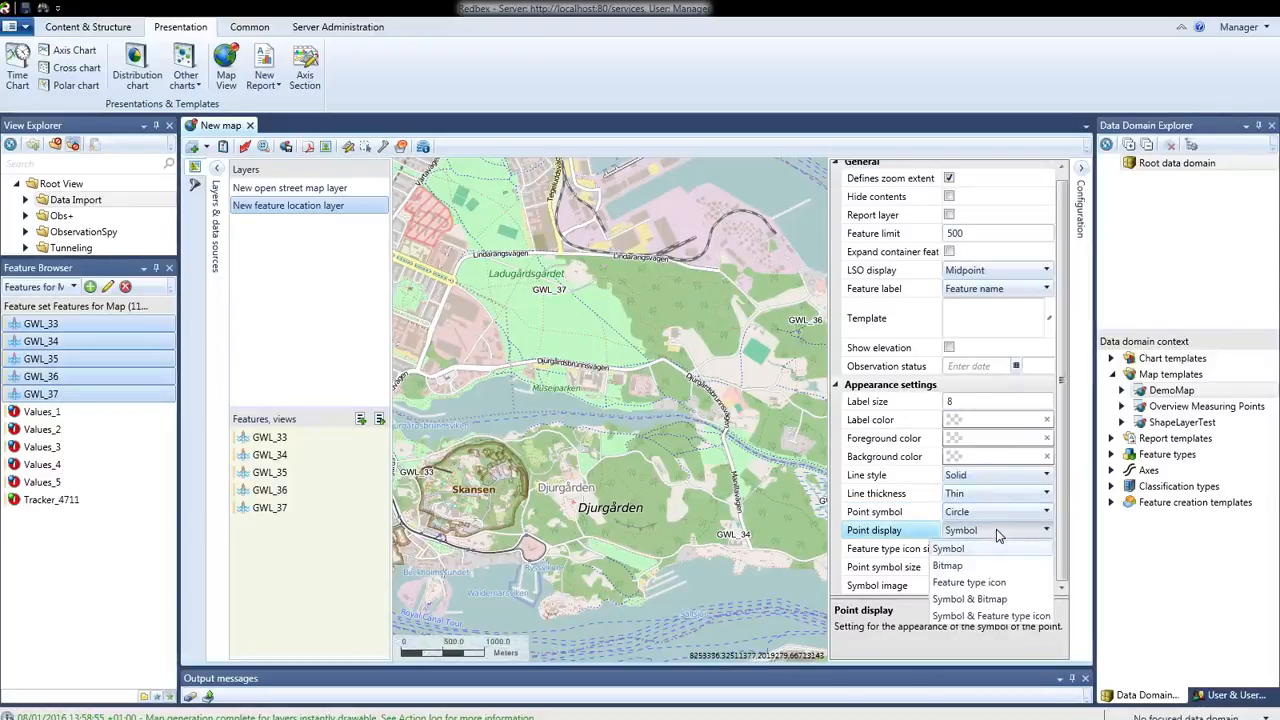
left_click(986, 585)
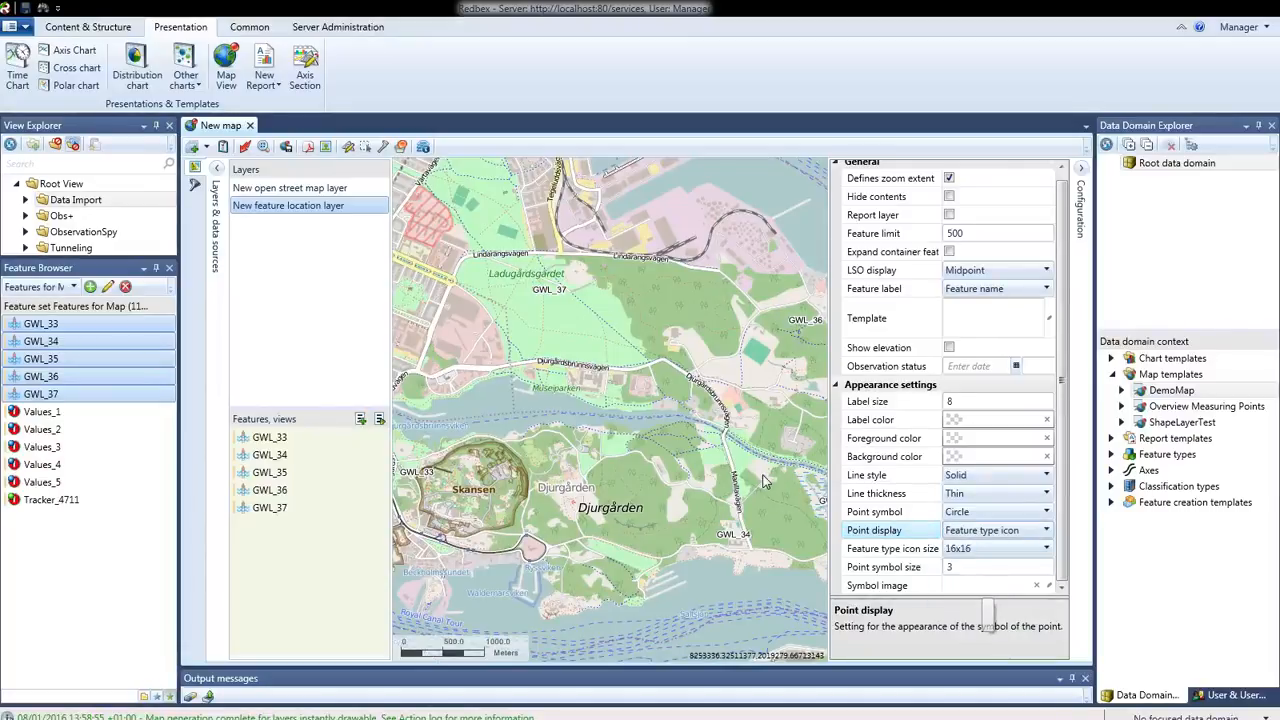
left_click(245, 147)
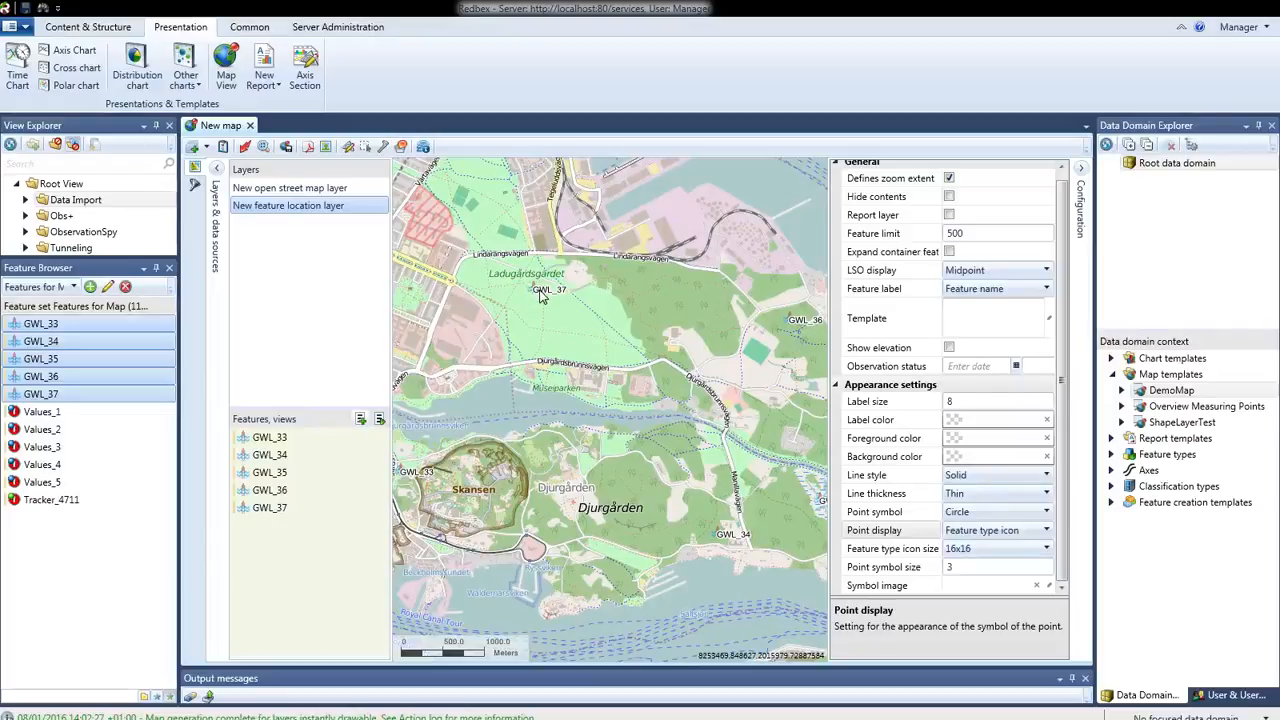
Set the layer's feature type icon size to 32x32 and apply the template to the map
scroll(533, 293, "up", 1)
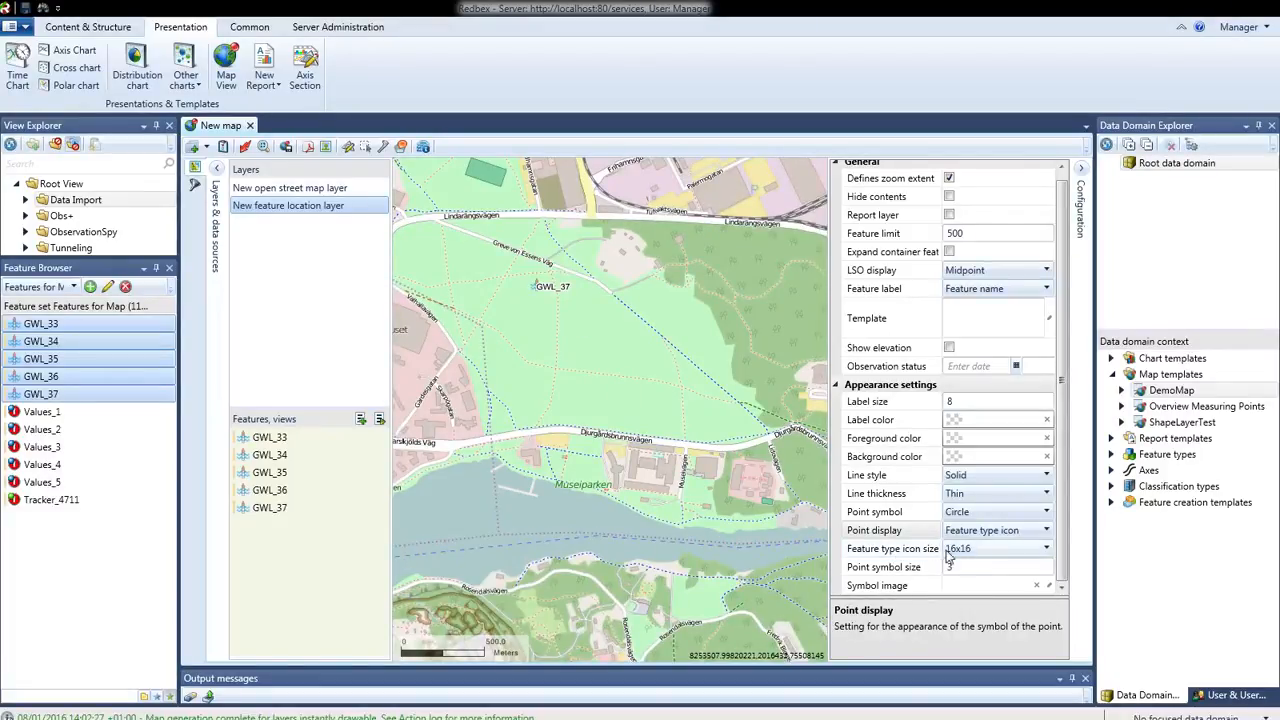
left_click(1045, 557)
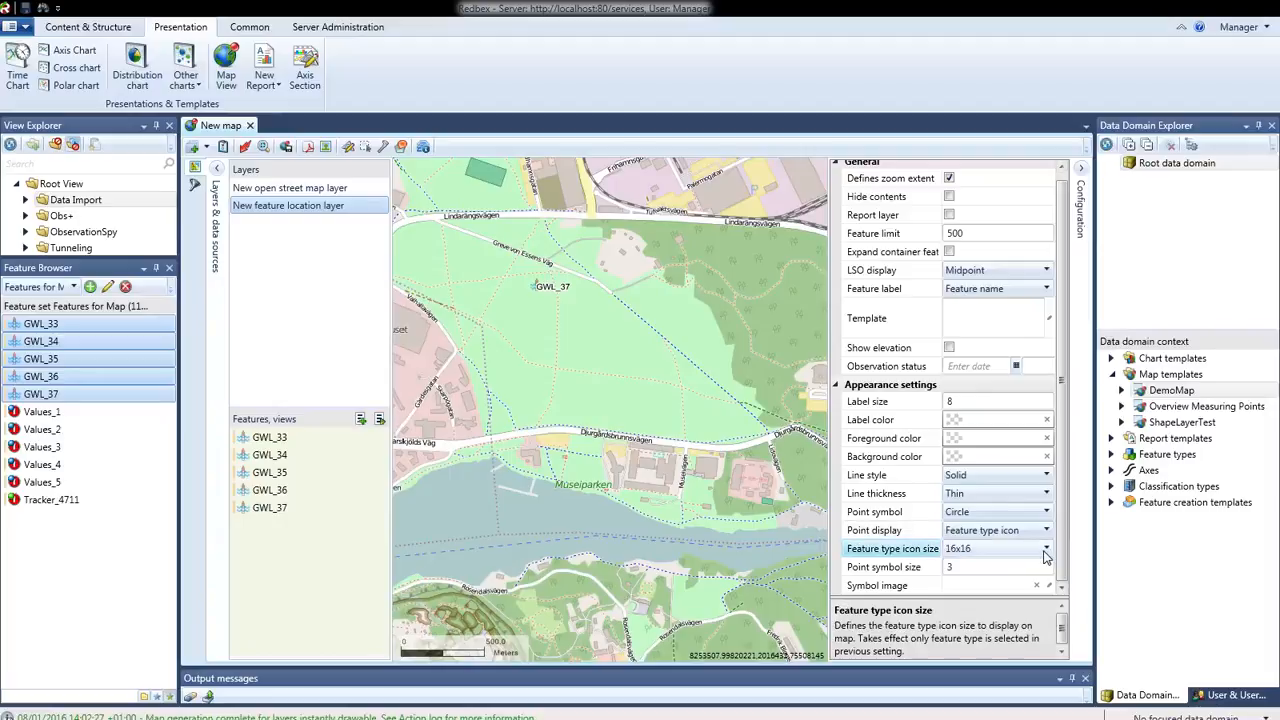
left_click(993, 589)
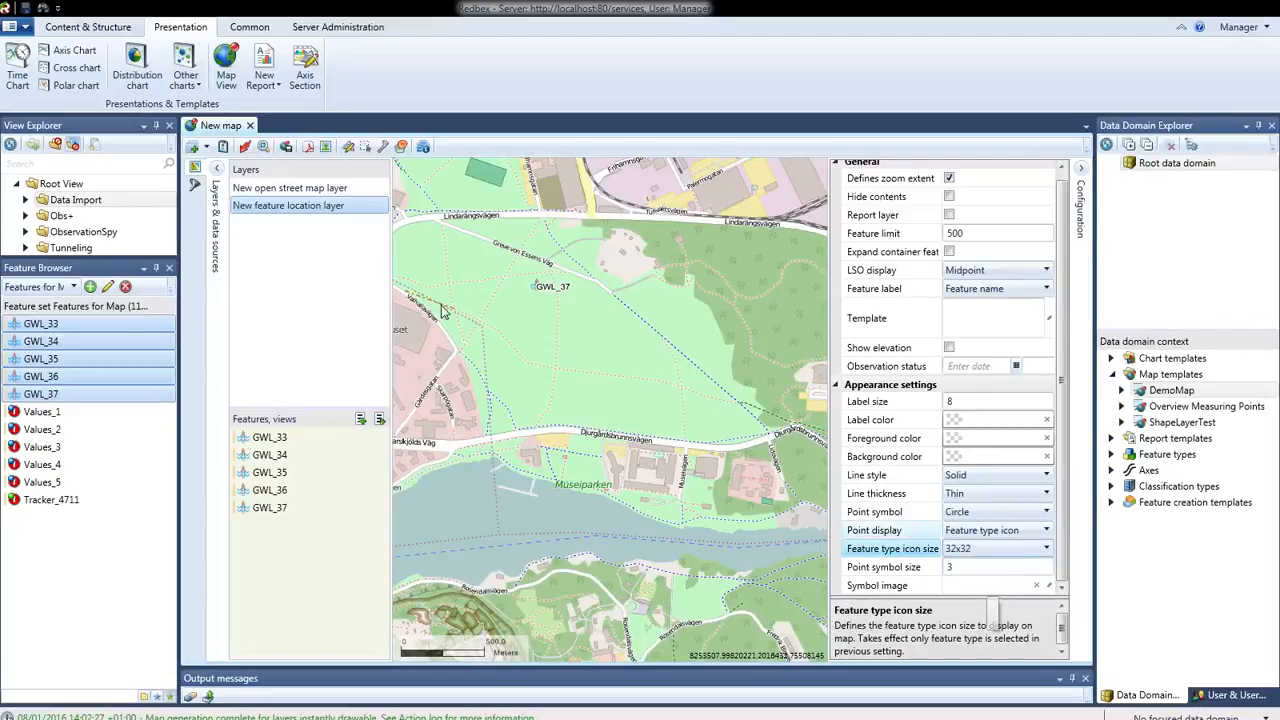
left_click(245, 147)
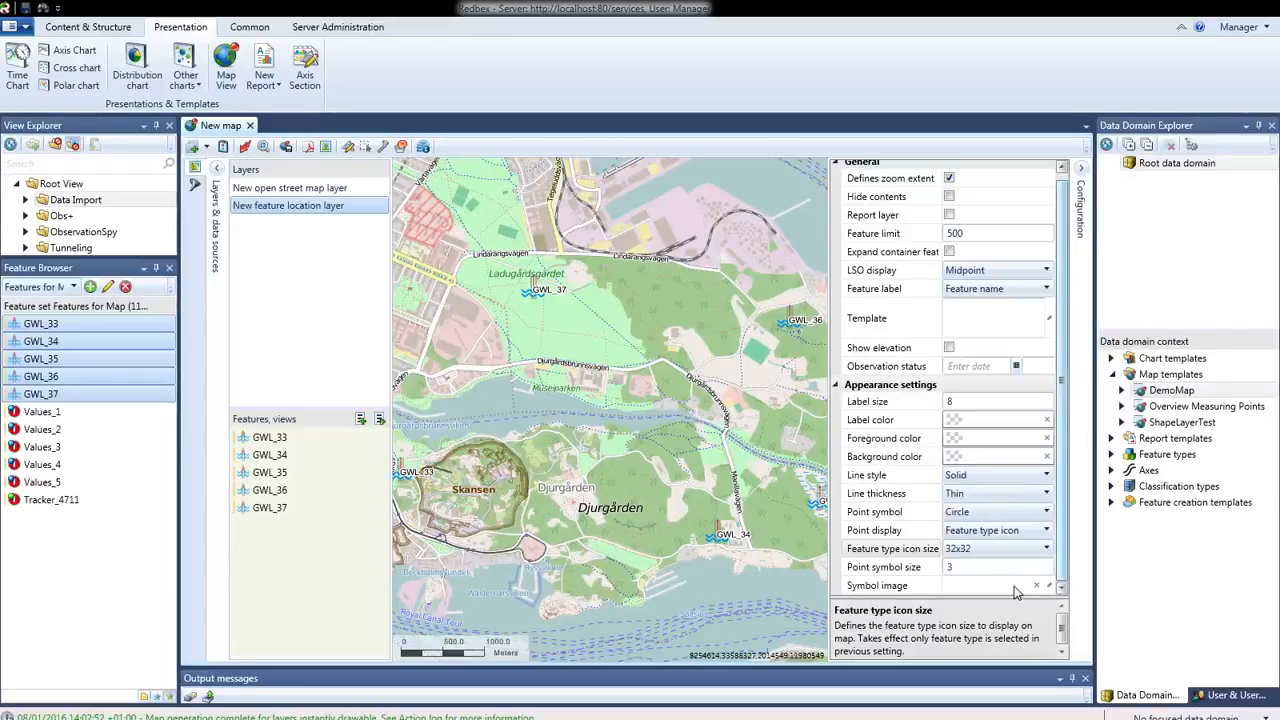
Try Bitmap as the layer's point display and set it back to Feature type icon
left_click(1046, 533)
left_click(1046, 531)
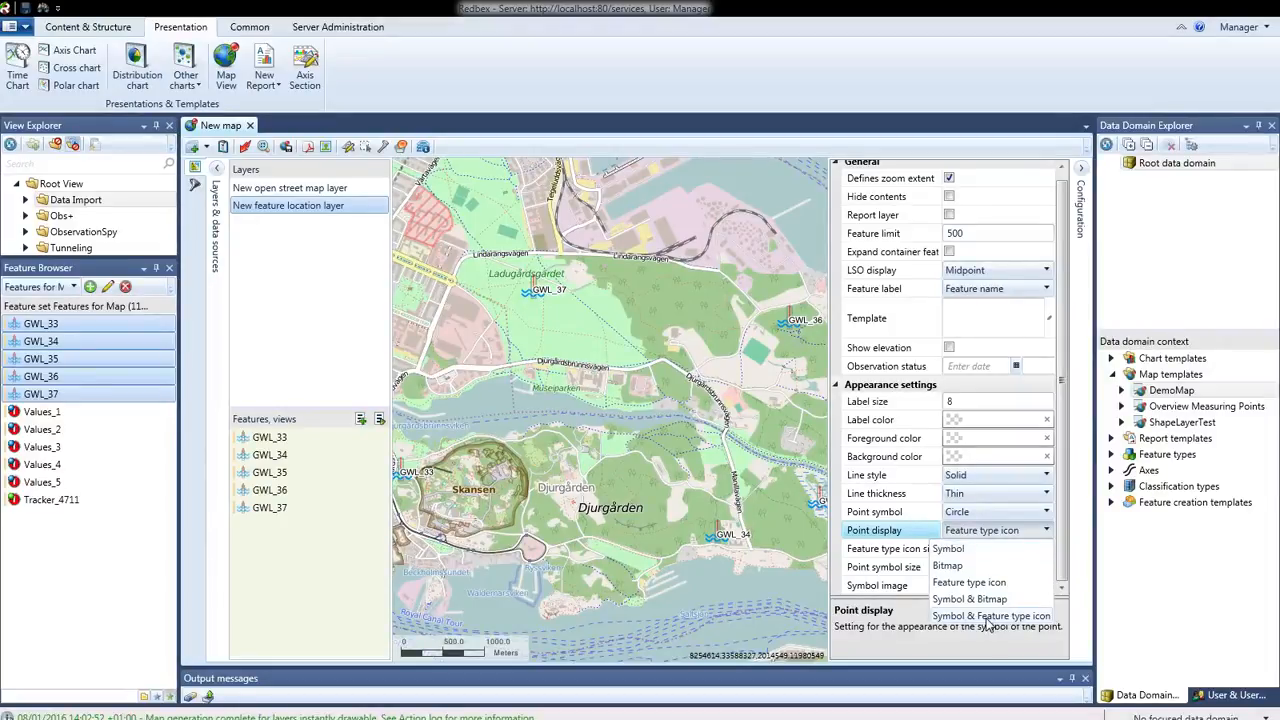
left_click(947, 566)
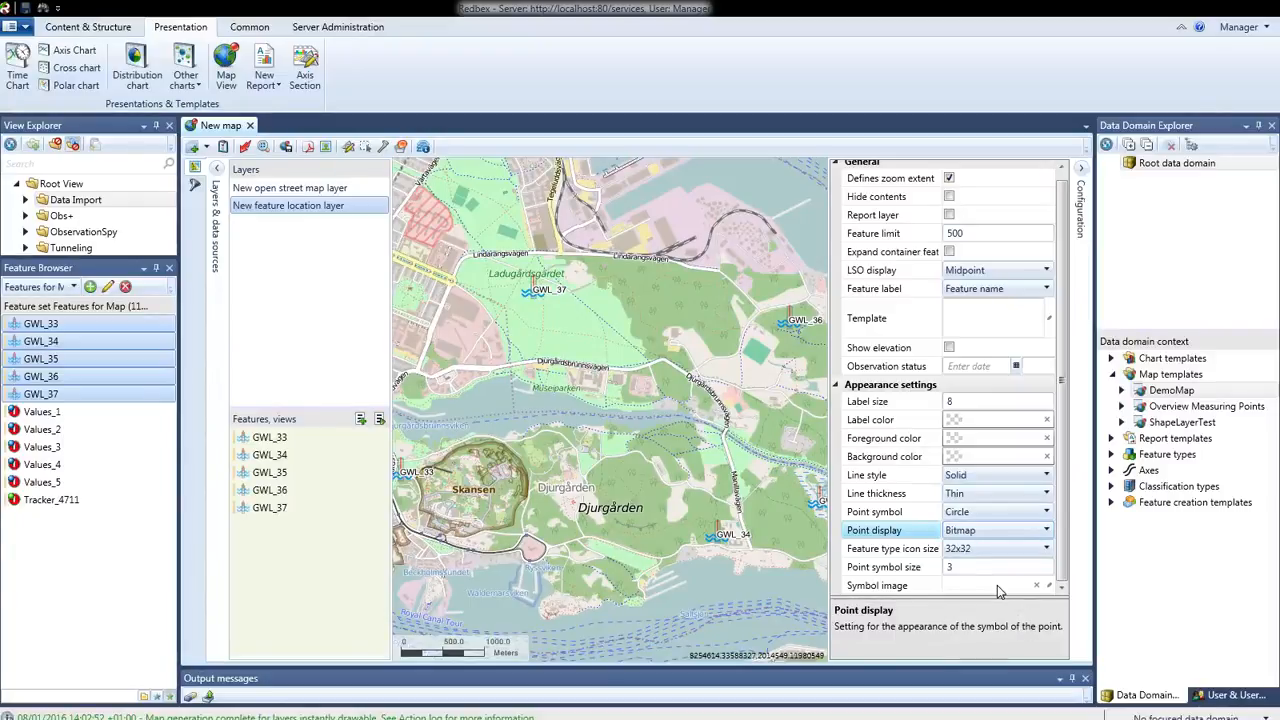
left_click(1047, 531)
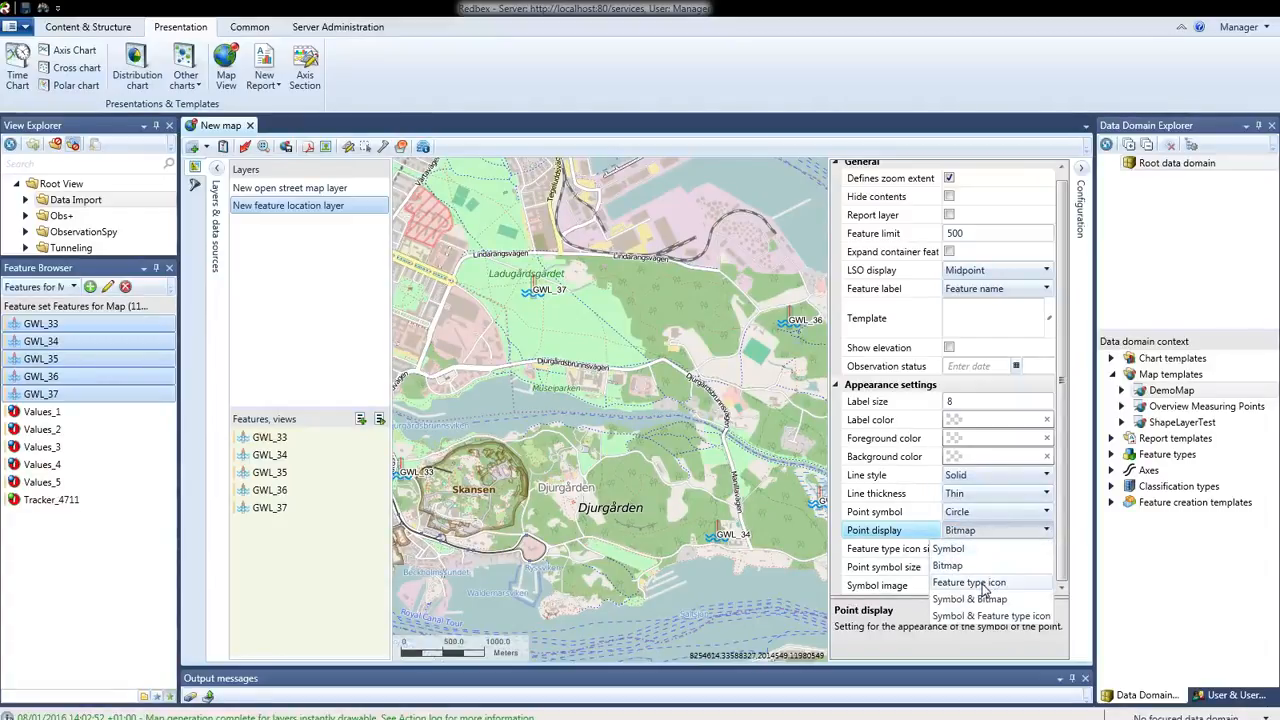
left_click(975, 583)
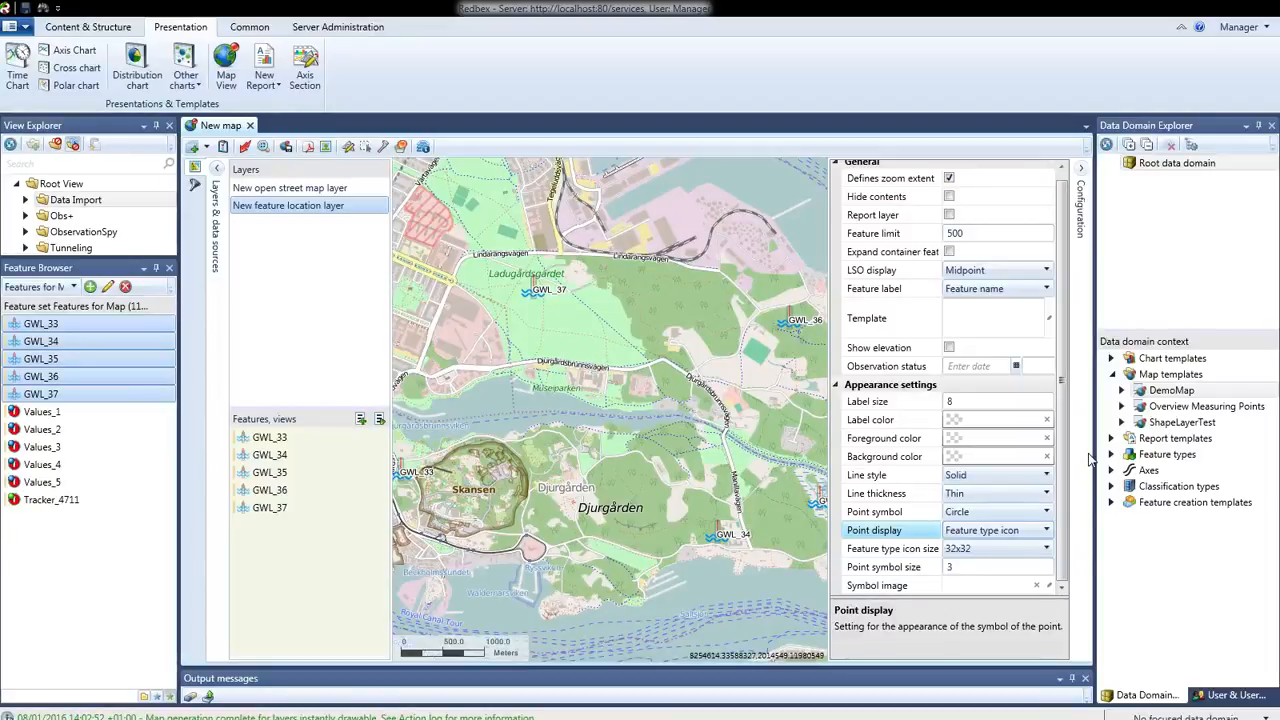
Save the map template as MyDemonstrationMap in the Root data domain
left_click(286, 147)
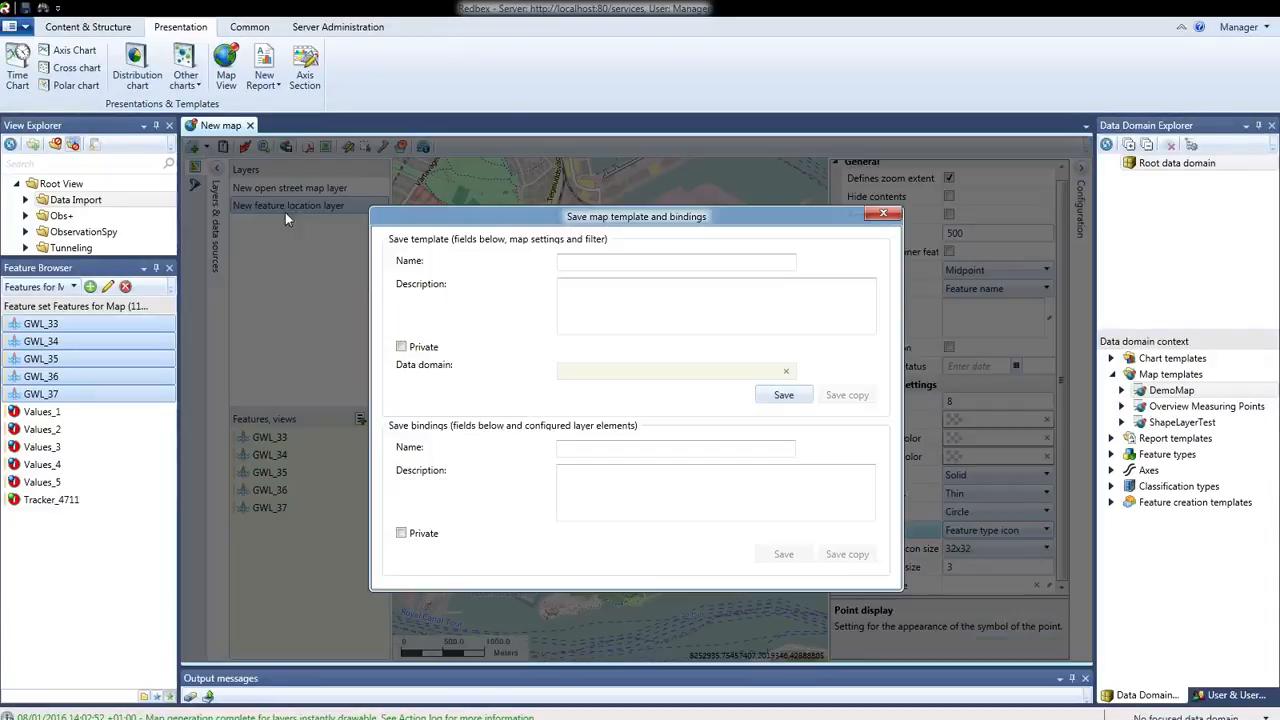
left_click(586, 263)
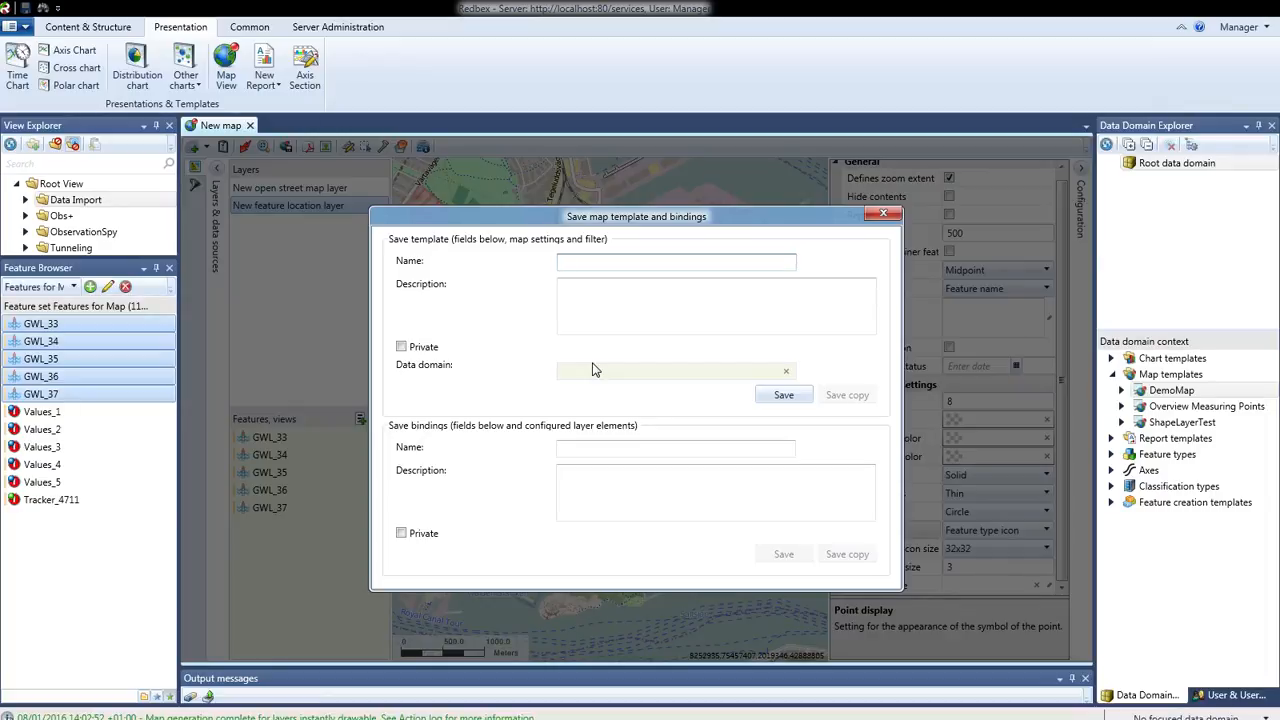
type("DemonstrationMap")
left_click(771, 399)
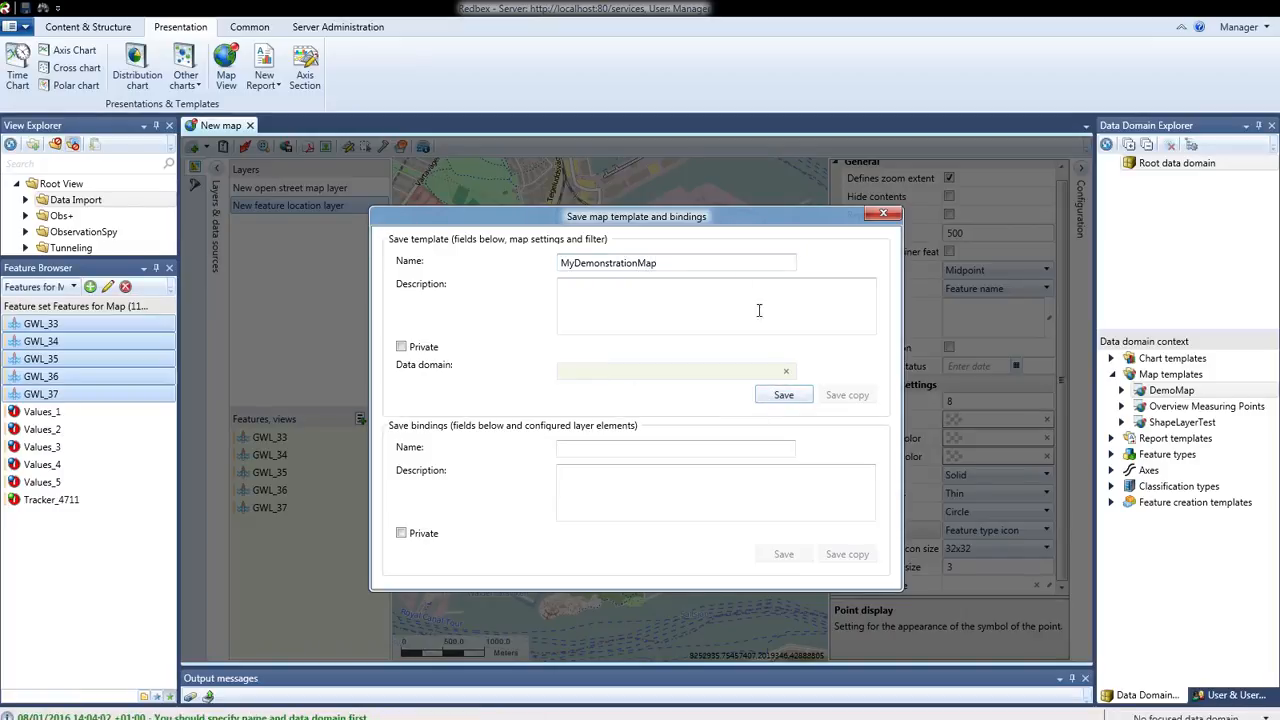
left_click_drag(1177, 163, 666, 370)
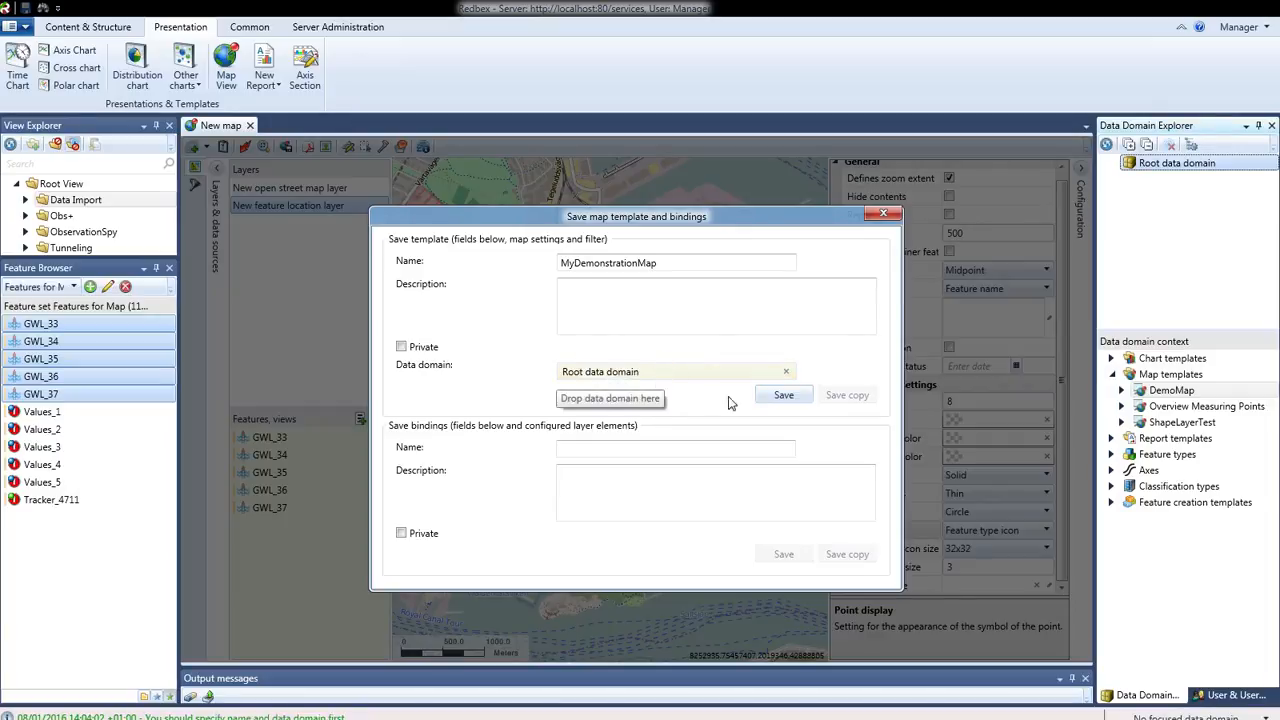
left_click(784, 397)
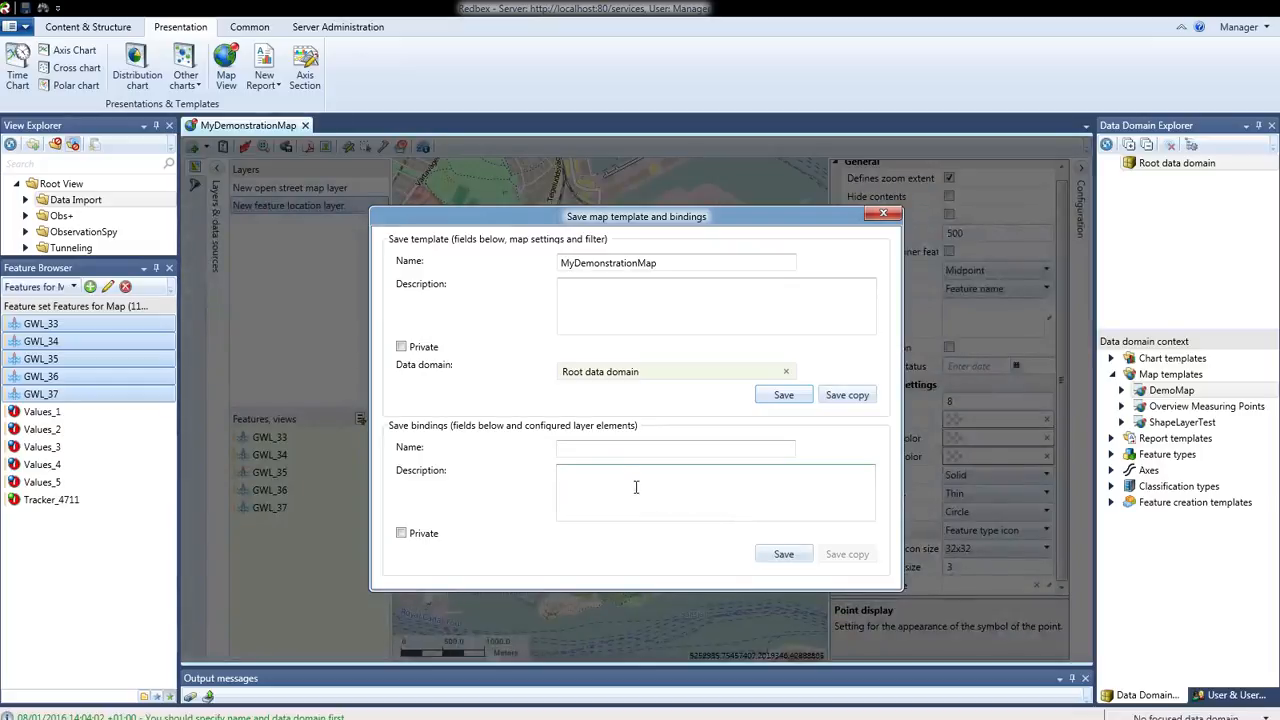
Save the map's bindings as MyDemonstrationMapBindings and close the save dialog
left_click_drag(676, 264, 515, 265)
key("ctrl+c")
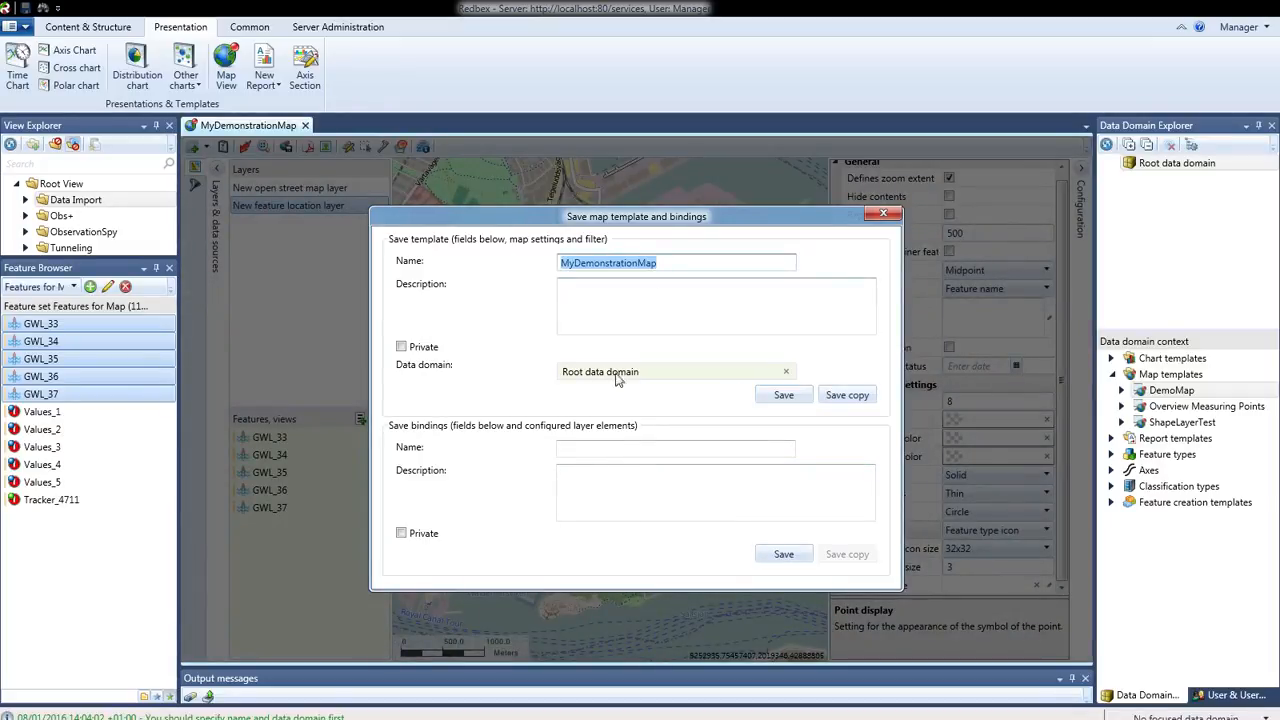
left_click(614, 450)
key("ctrl+v")
left_click(638, 474)
left_click(666, 450)
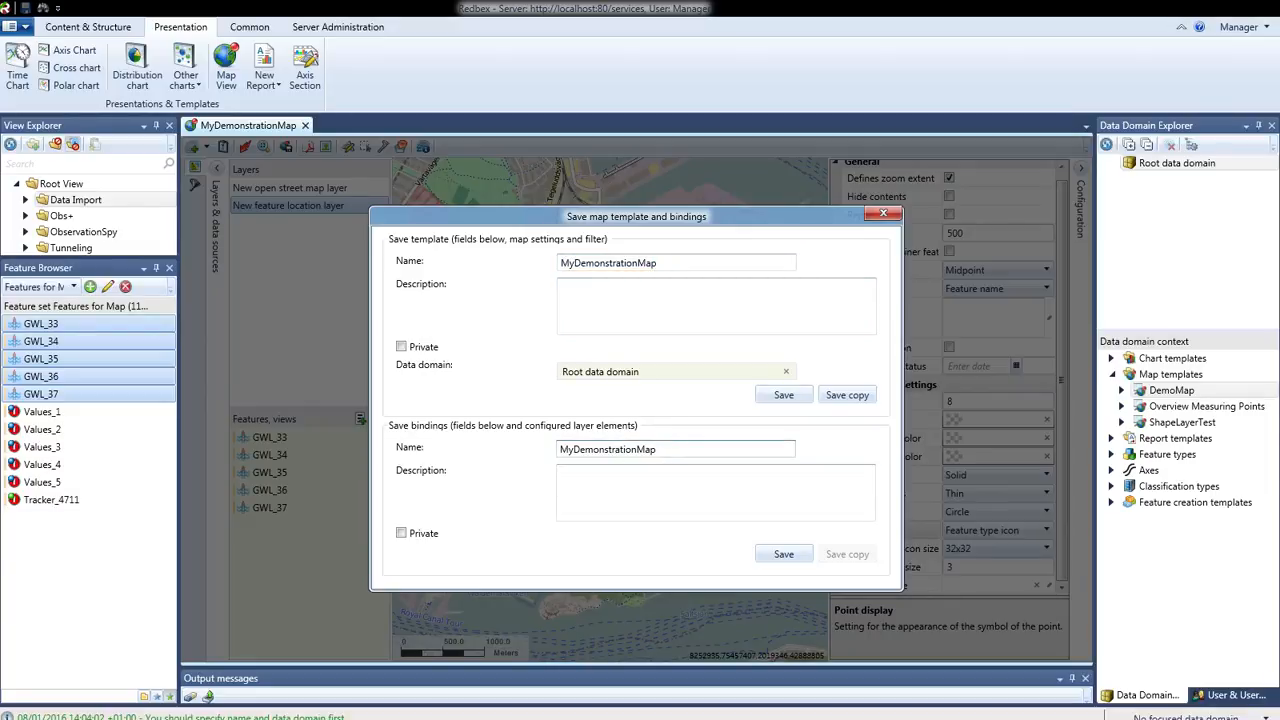
type("Bindings")
left_click(785, 555)
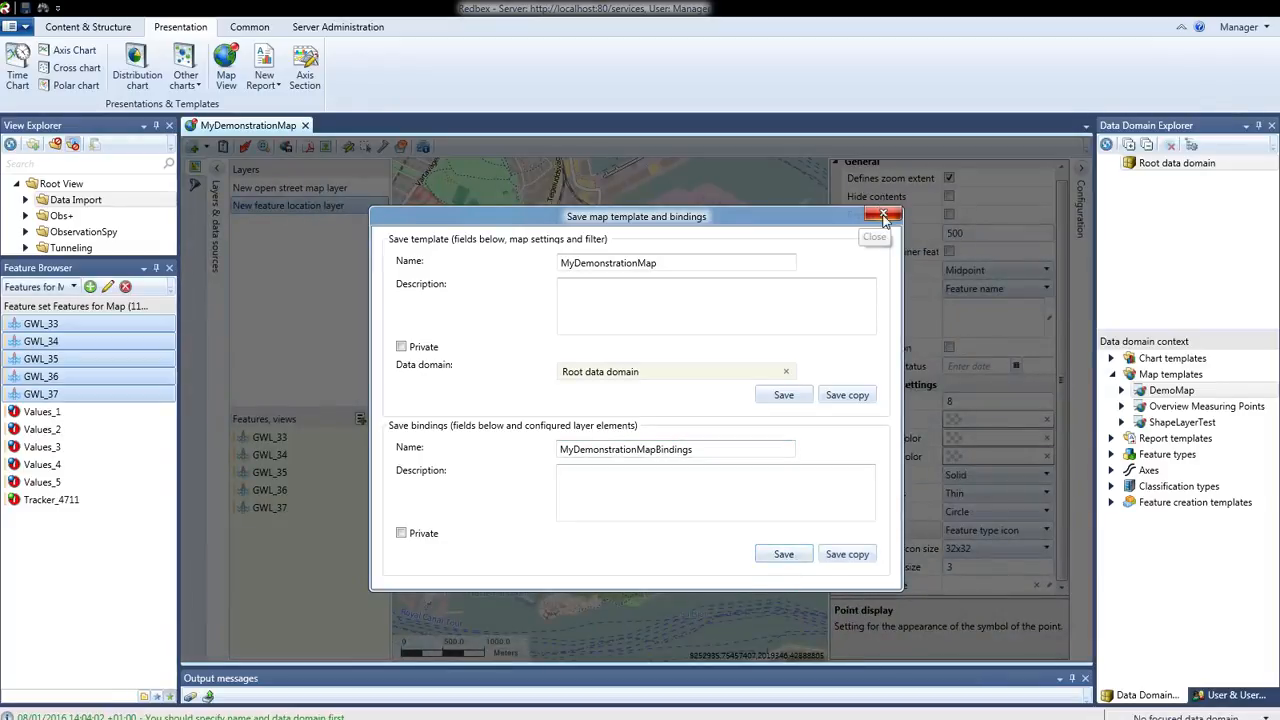
left_click(884, 216)
Toggle the Map templates context node's visibility, keeping it shown, and select MyDemonstrationMap in its expanded list
left_click(1170, 374)
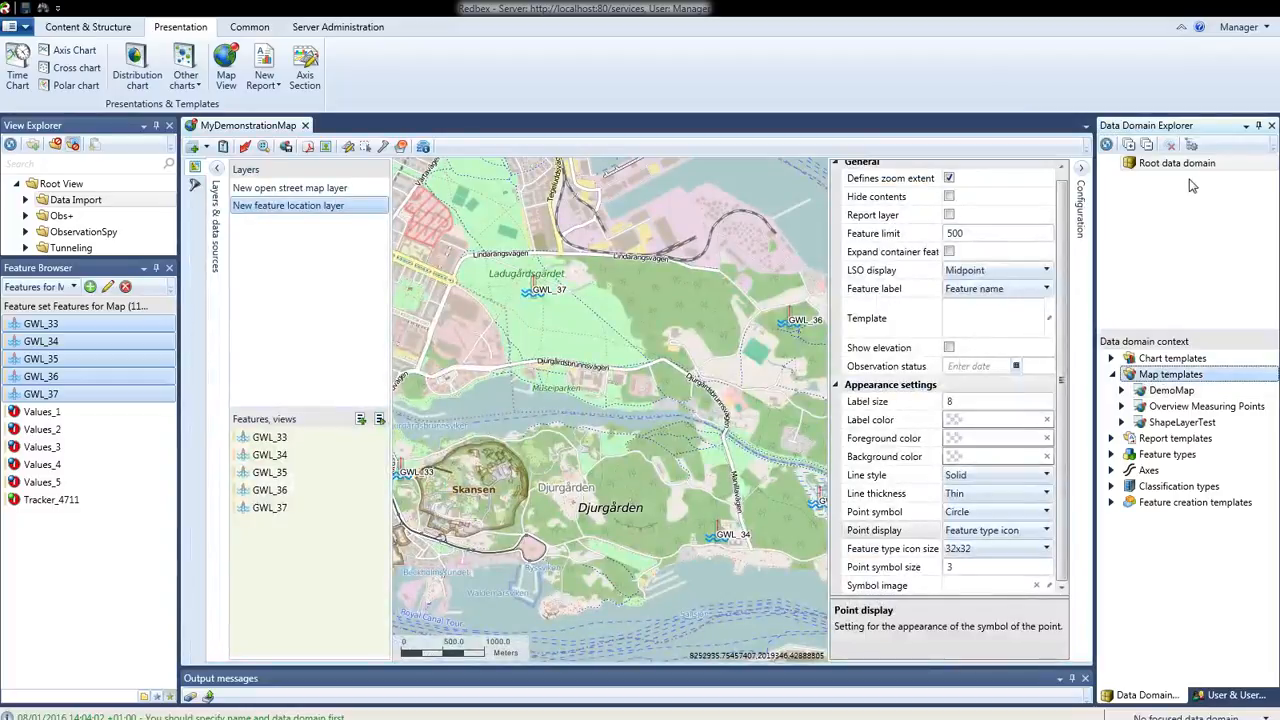
left_click(1191, 145)
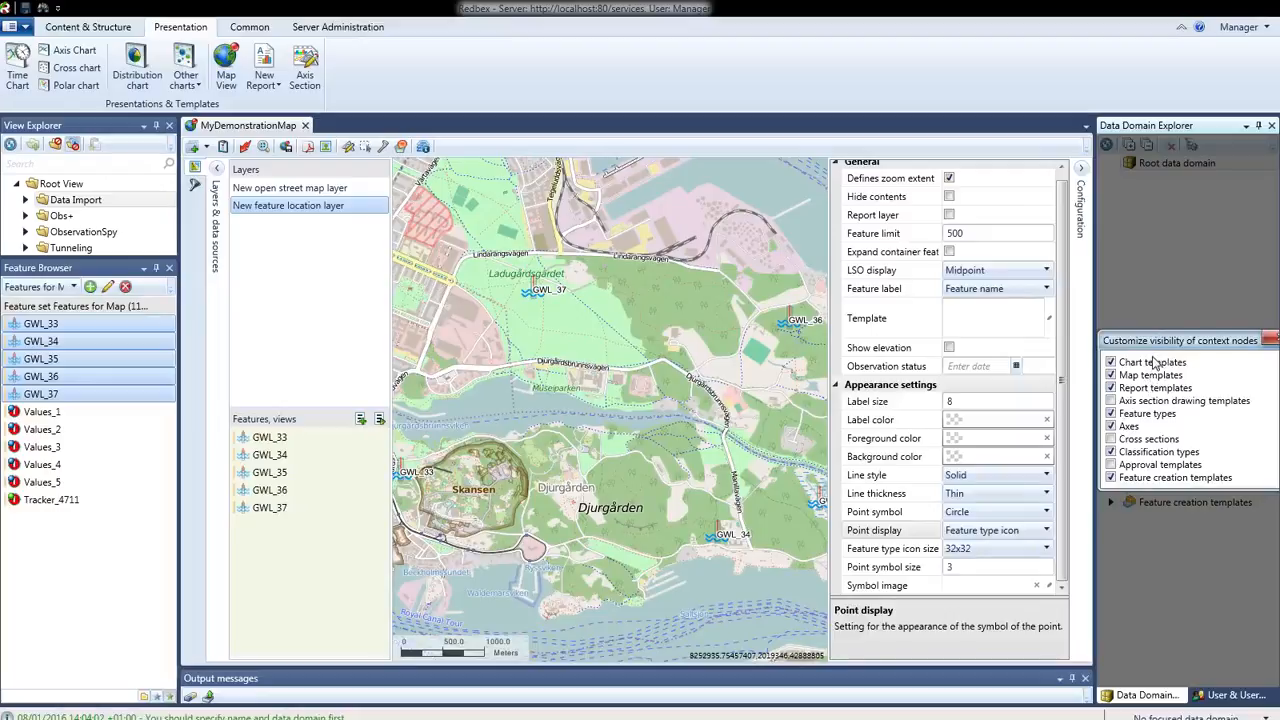
left_click(1112, 376)
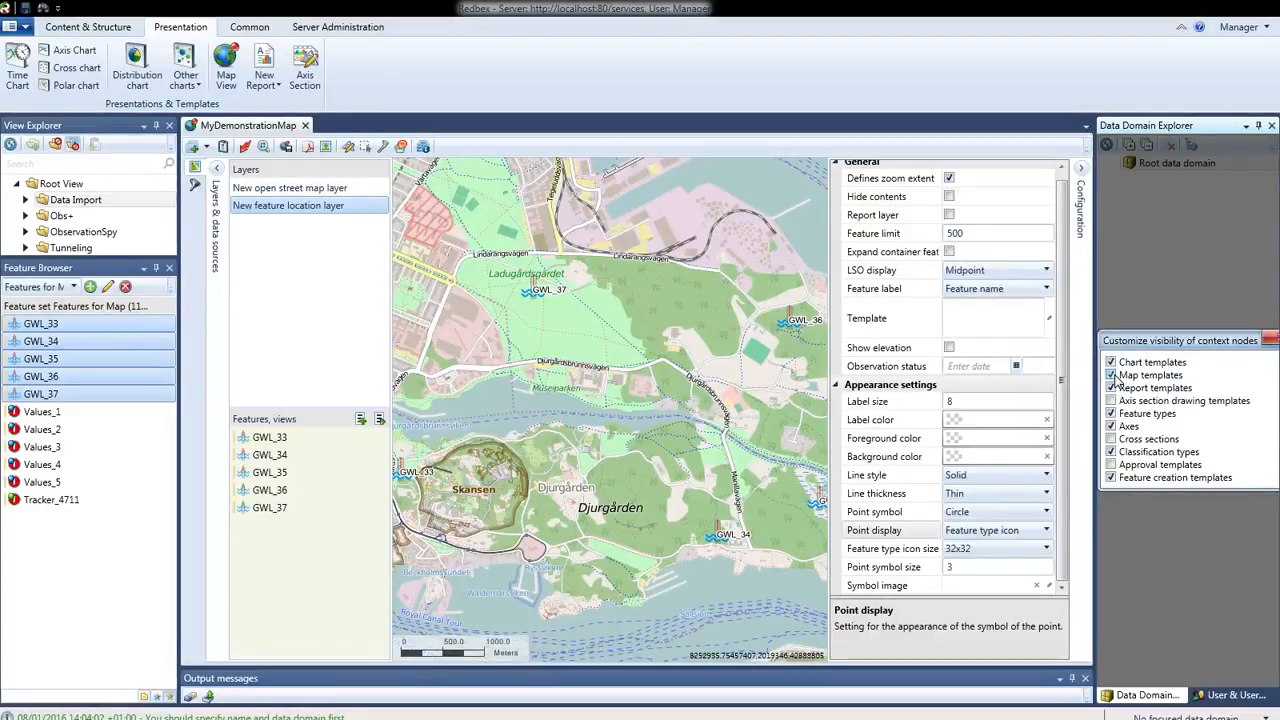
left_click(1268, 340)
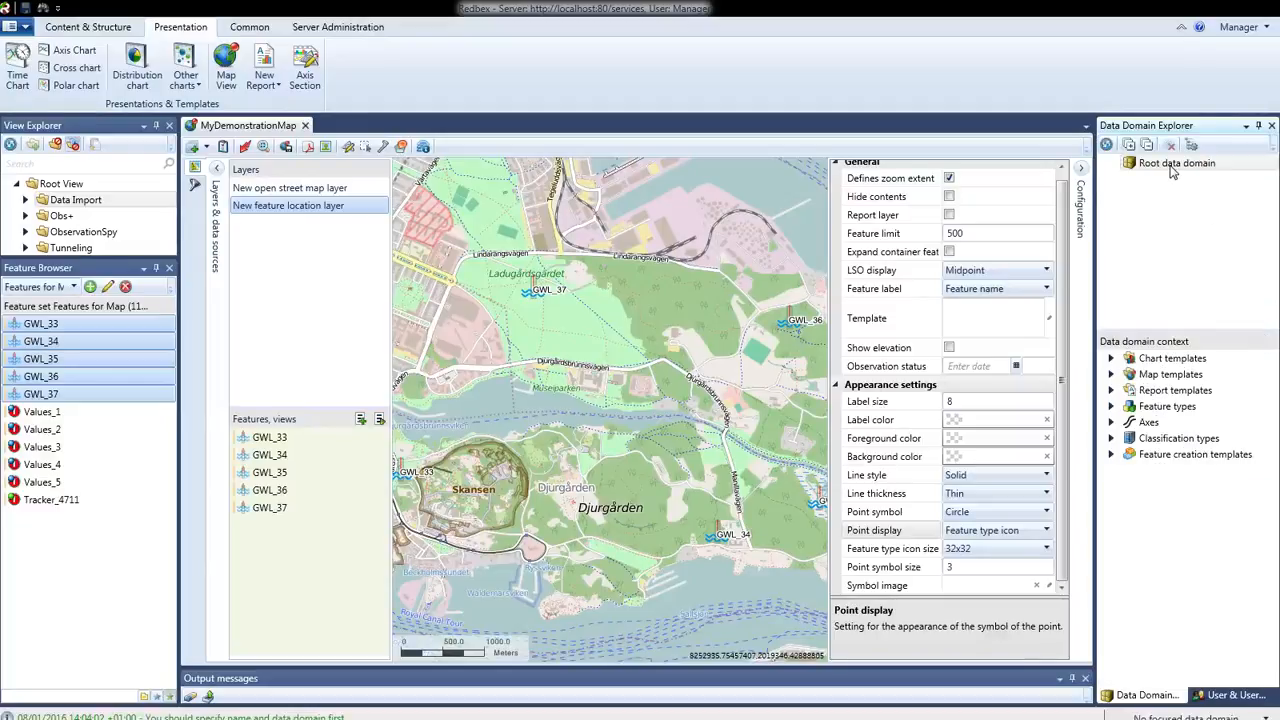
left_click(1152, 380)
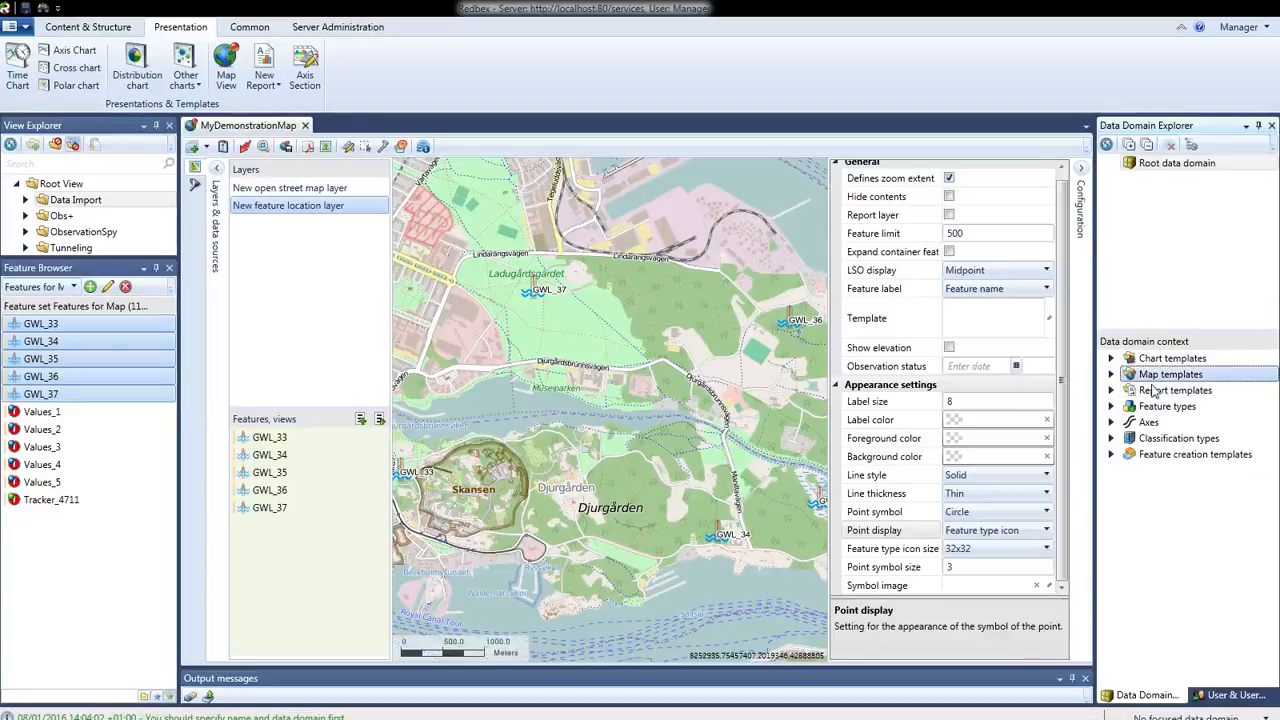
left_click(1111, 375)
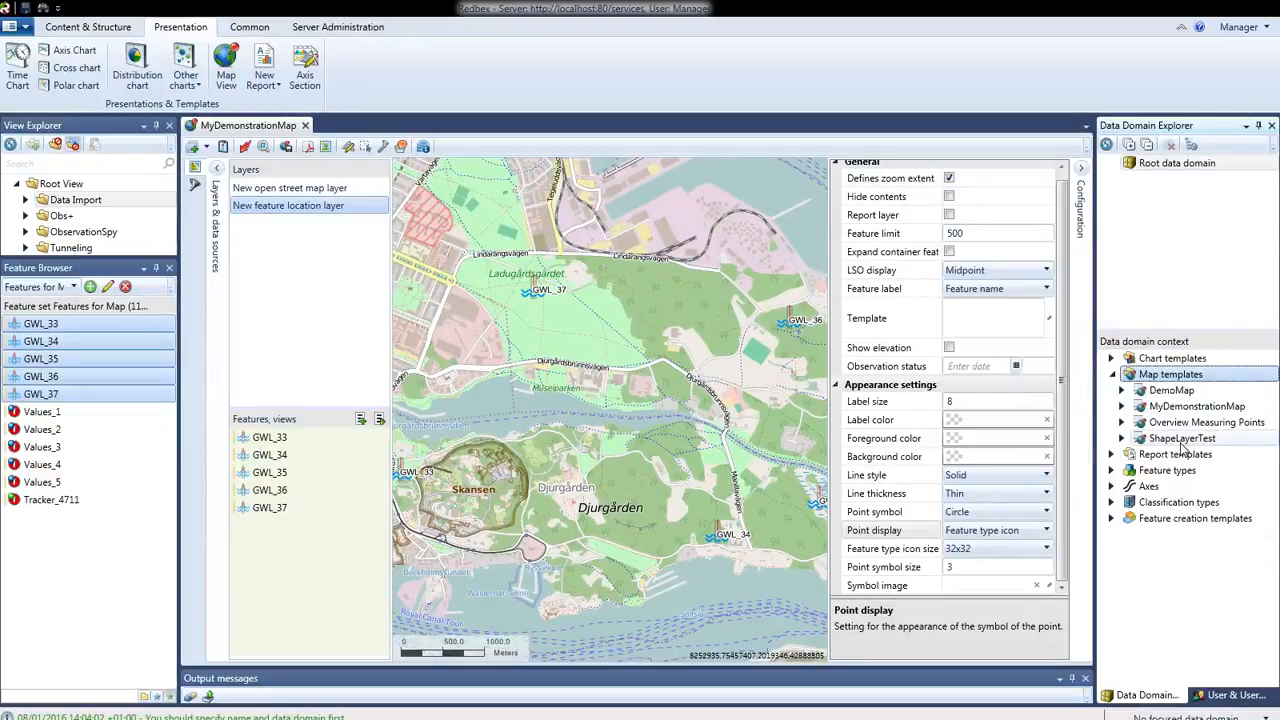
left_click(1187, 408)
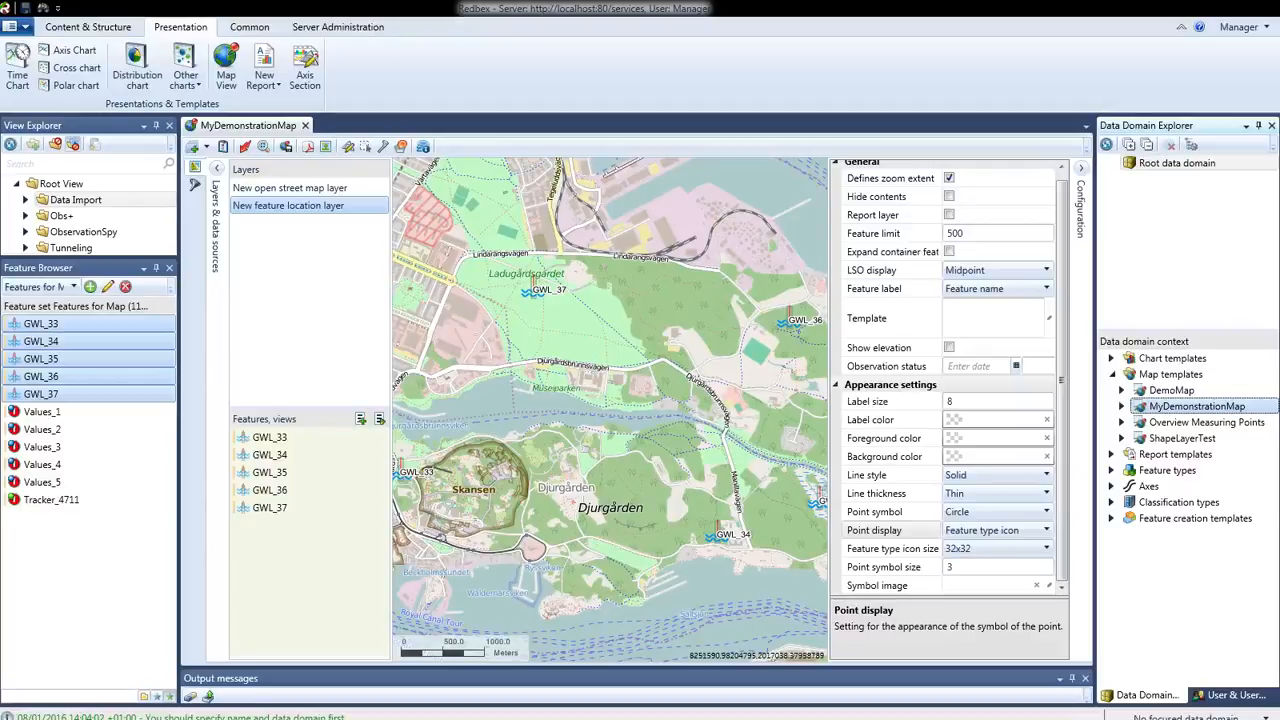
Add a WMS layer to MyDemonstrationMap and move it before the feature location layer in the layer order
left_click(244, 127)
left_click(196, 148)
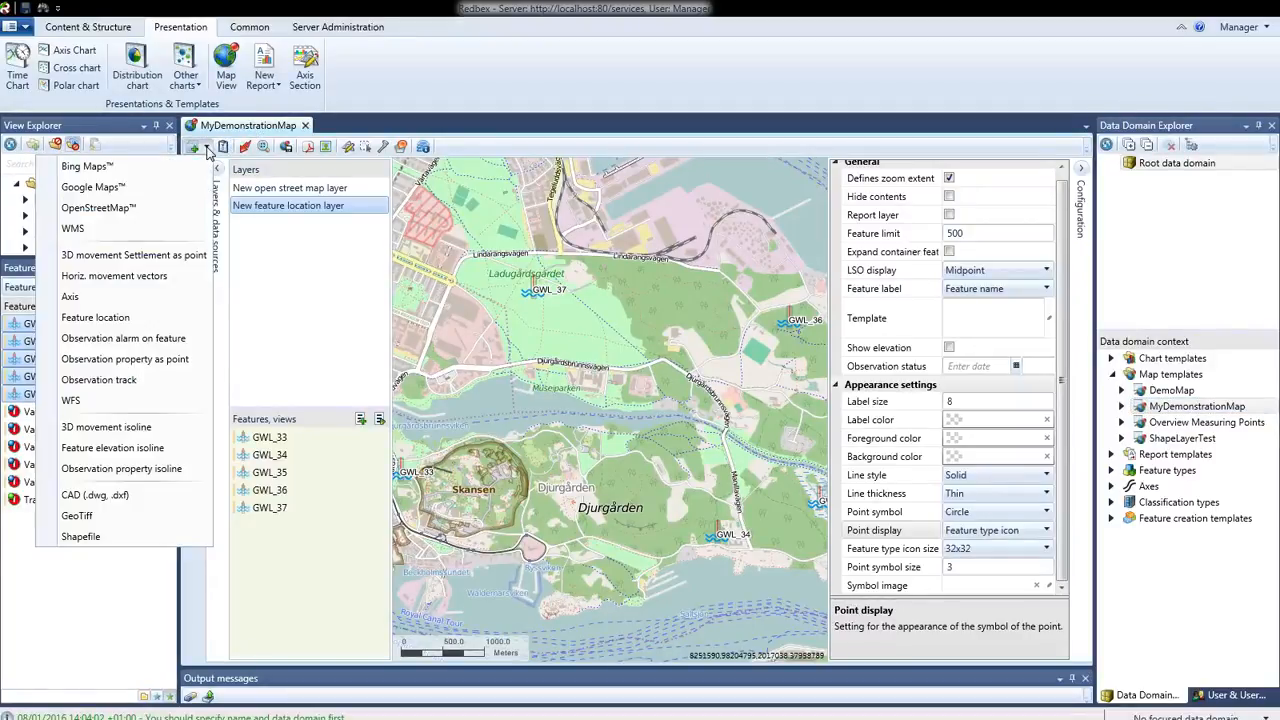
left_click(90, 230)
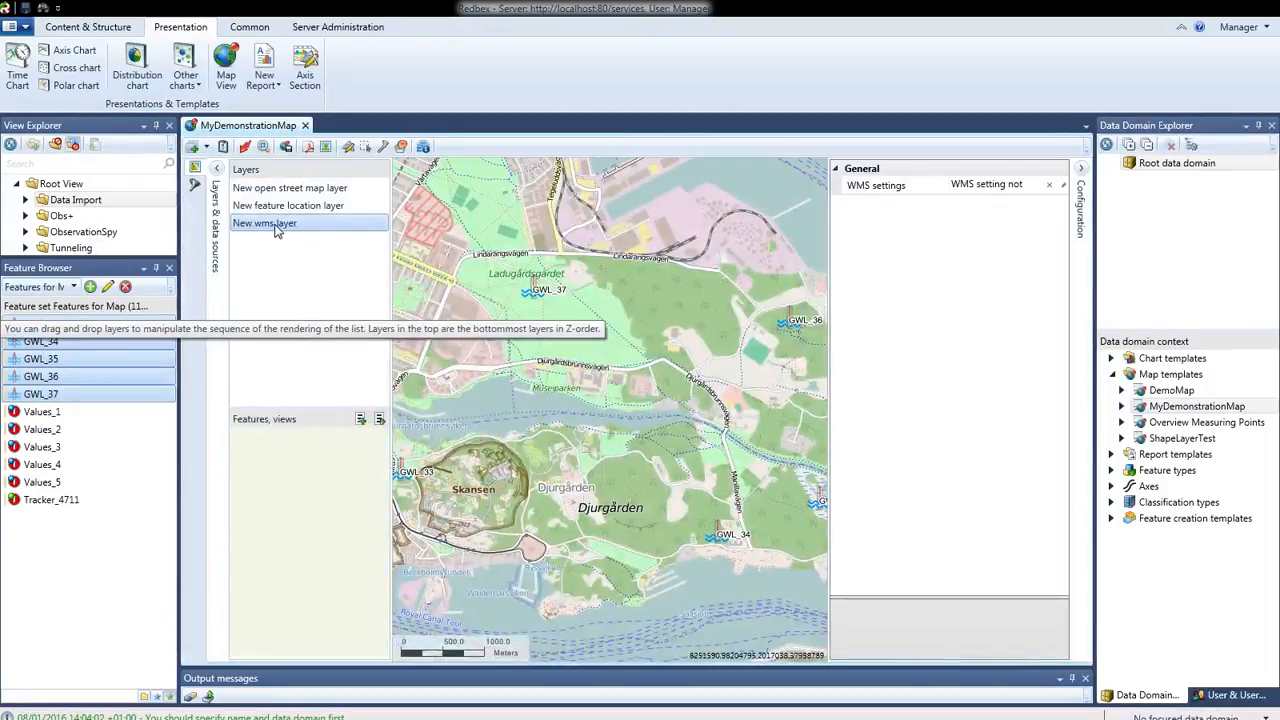
left_click_drag(277, 224, 283, 206)
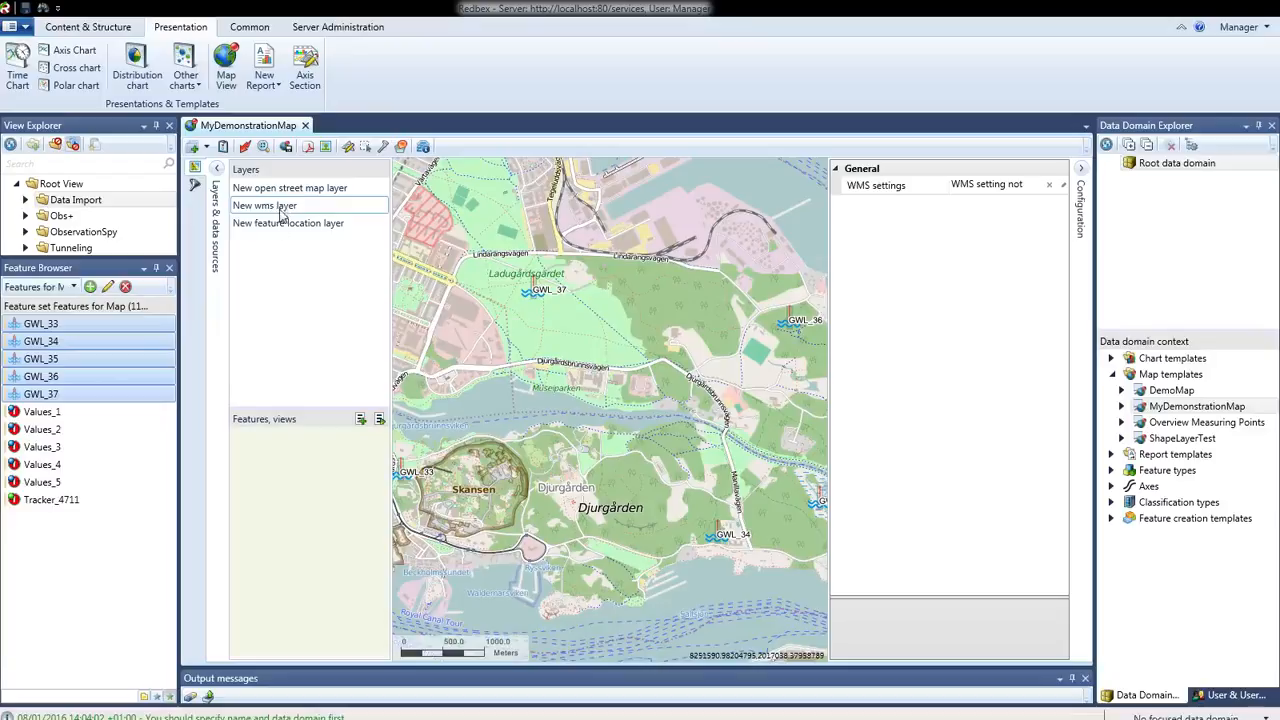
Delete the OpenStreetMap layer from the map's layer list
left_click(308, 191)
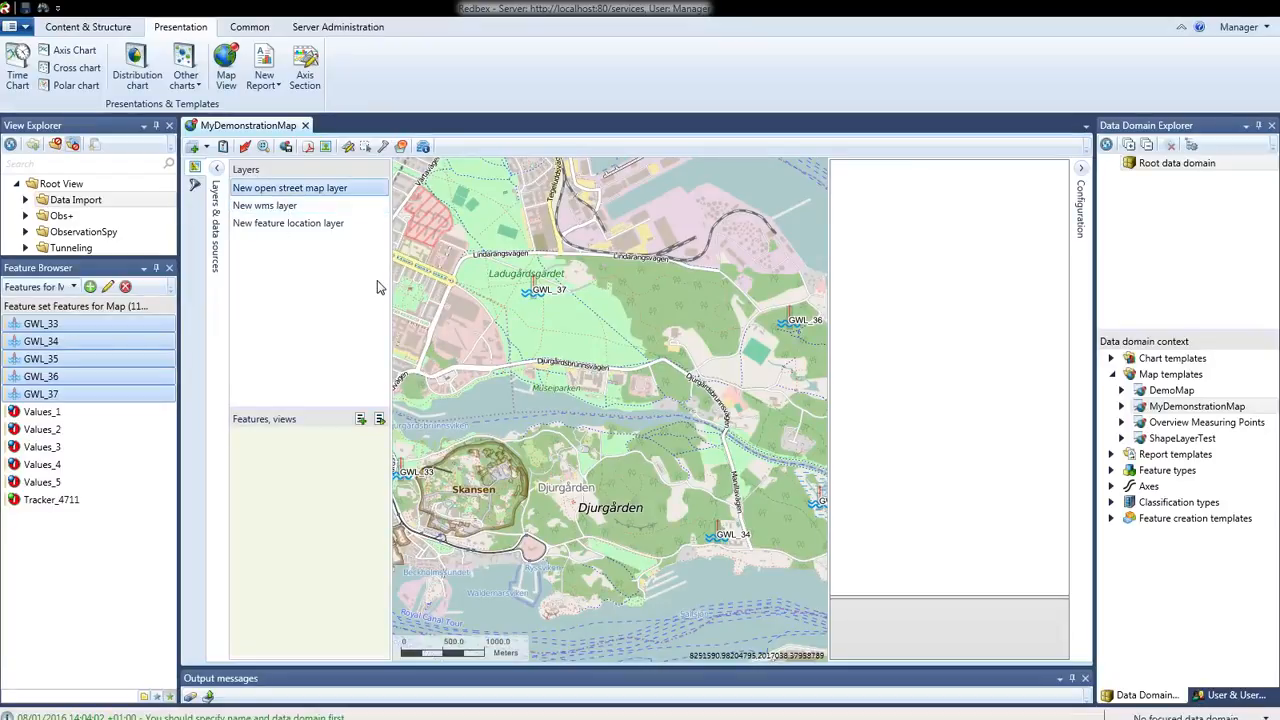
right_click(323, 196)
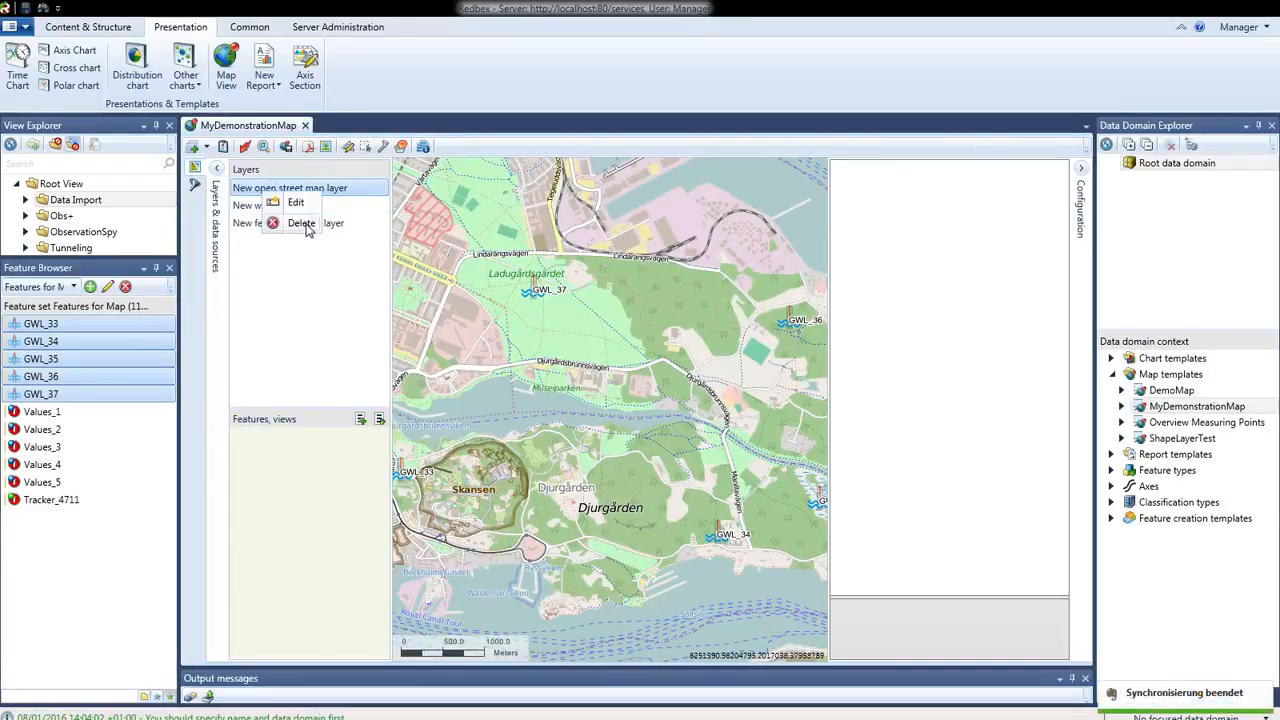
left_click(306, 226)
Open the WMS layer's settings, paste the WMS URL ending in WMS_STHLM_TATORTSKARTA?, and query the service's capabilities
left_click(240, 189)
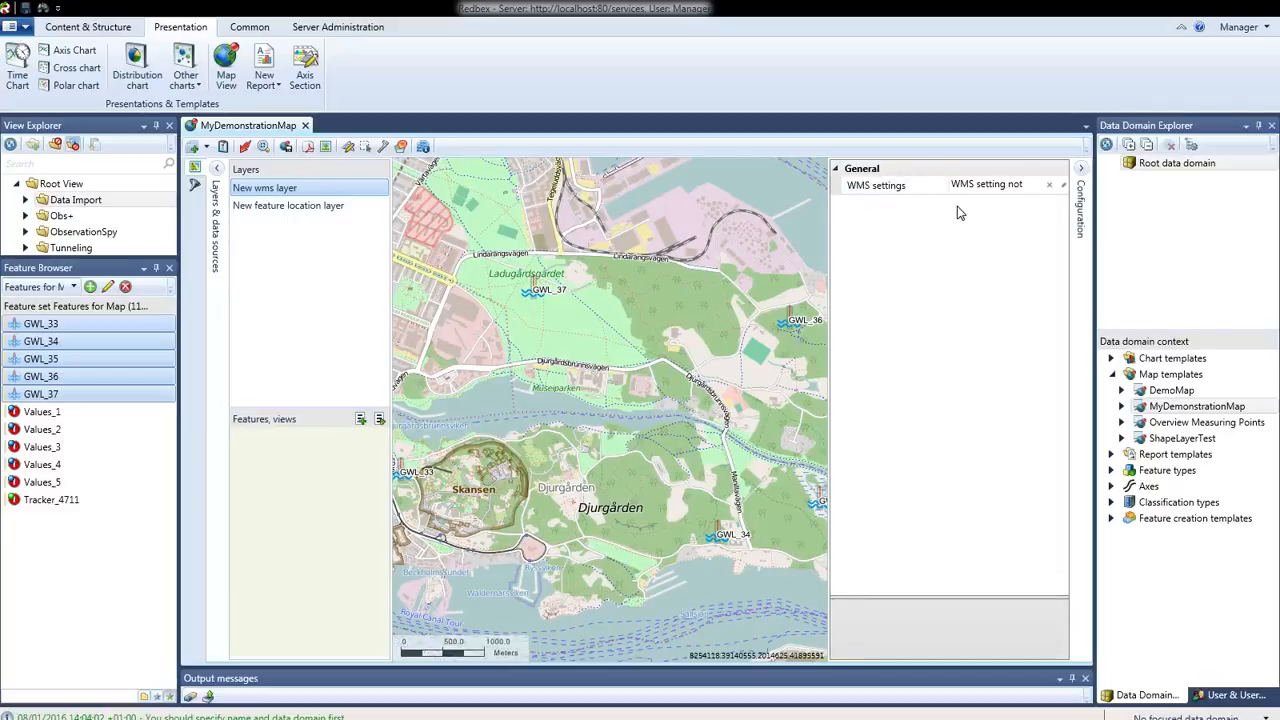
left_click(1063, 187)
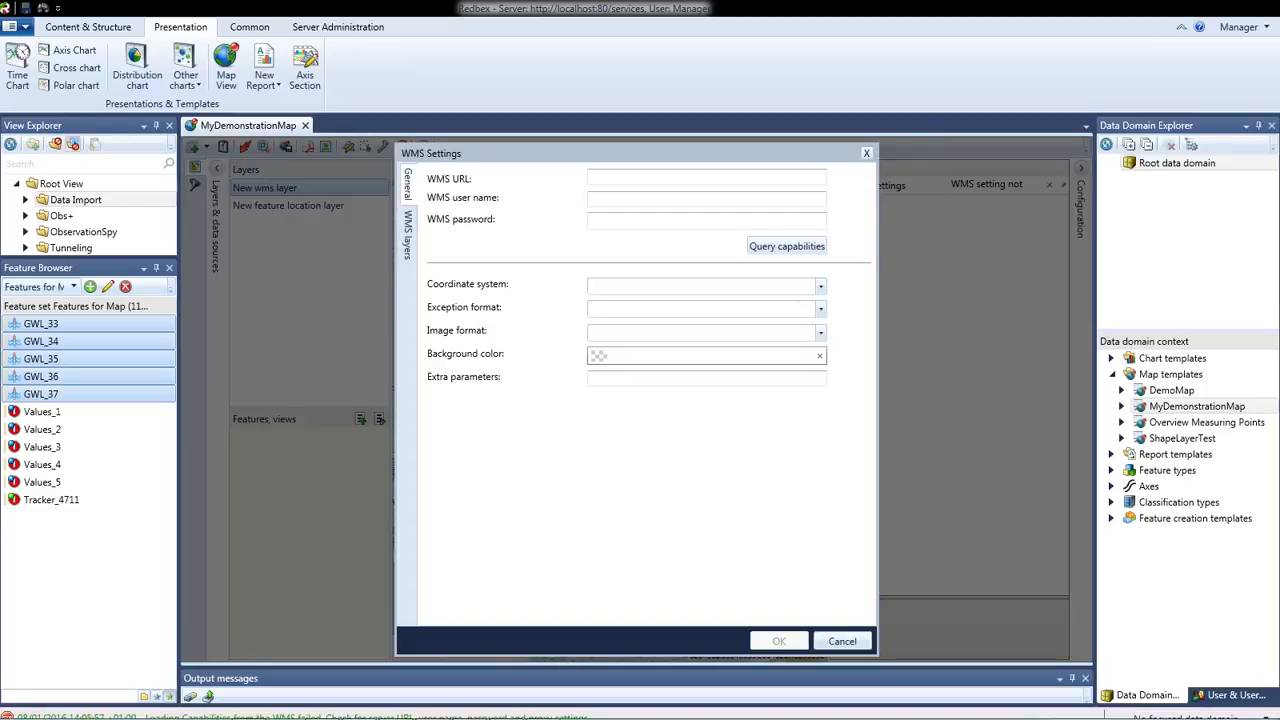
left_click(600, 177)
key("ctrl+v")
left_click(620, 201)
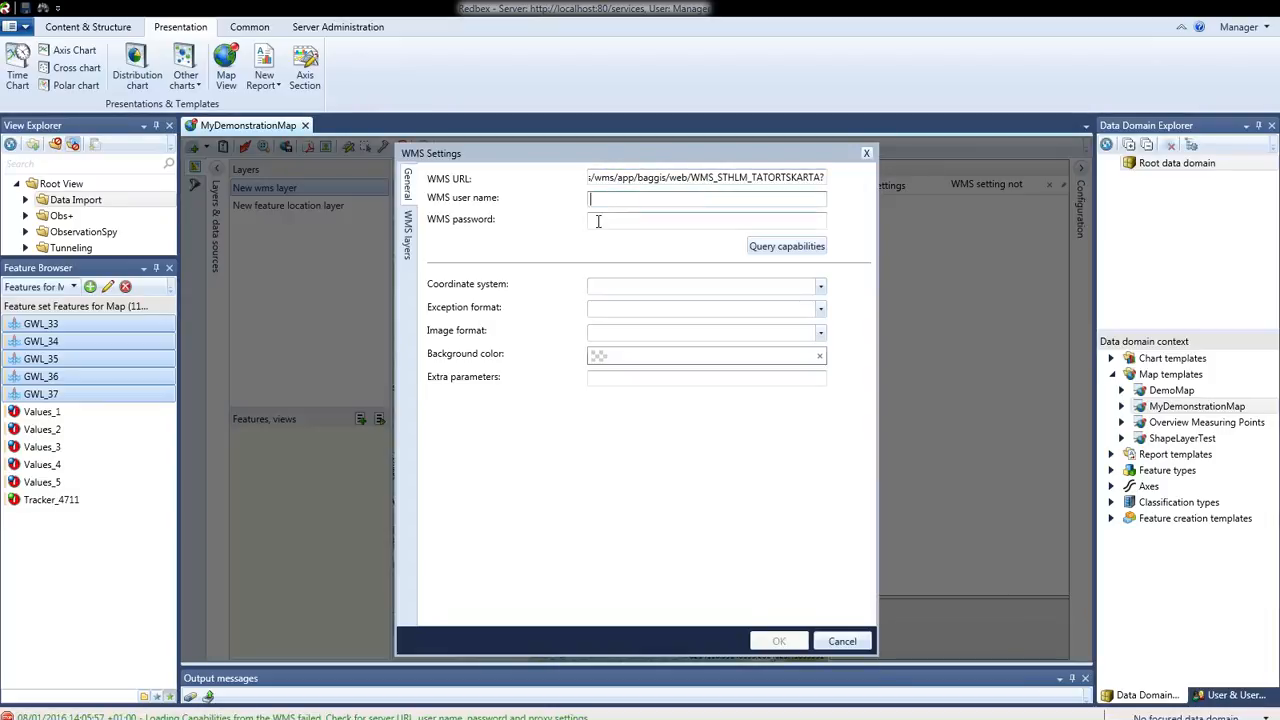
left_click(769, 250)
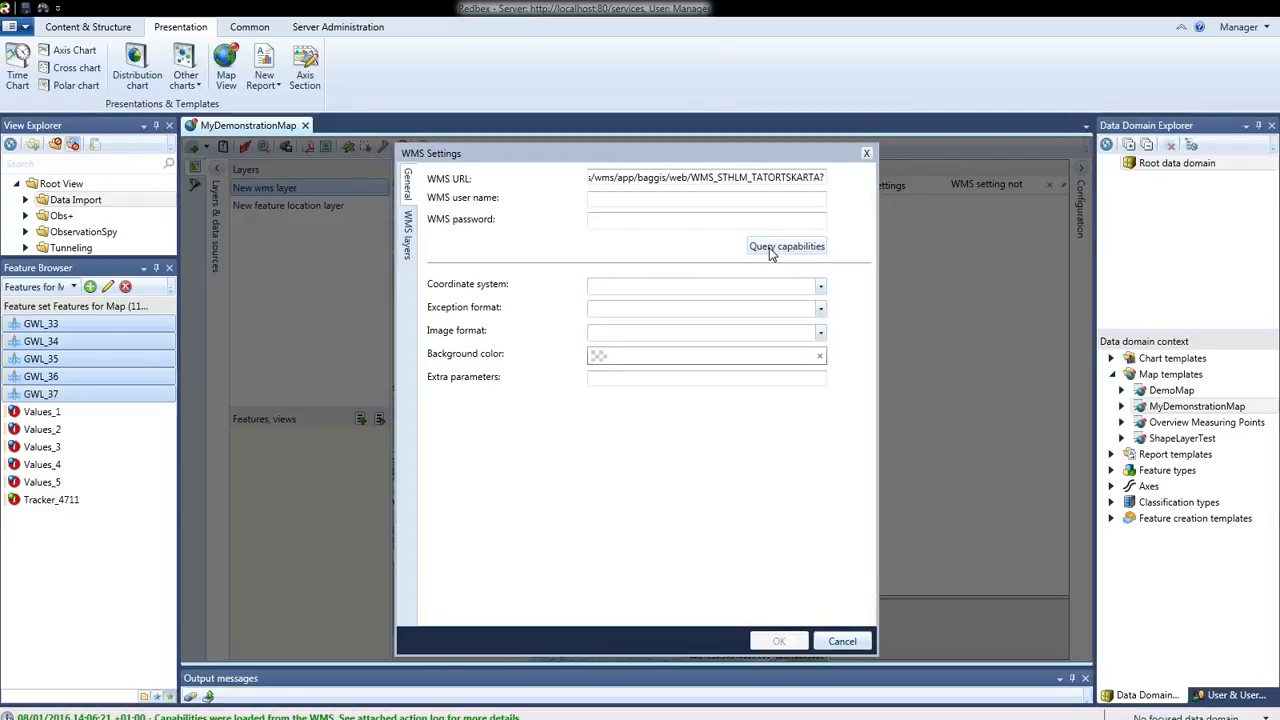
Set the WMS coordinate system to EPSG:900913, exception format to application/vnd.ogc.se_xml and image format to image/png
left_click(820, 286)
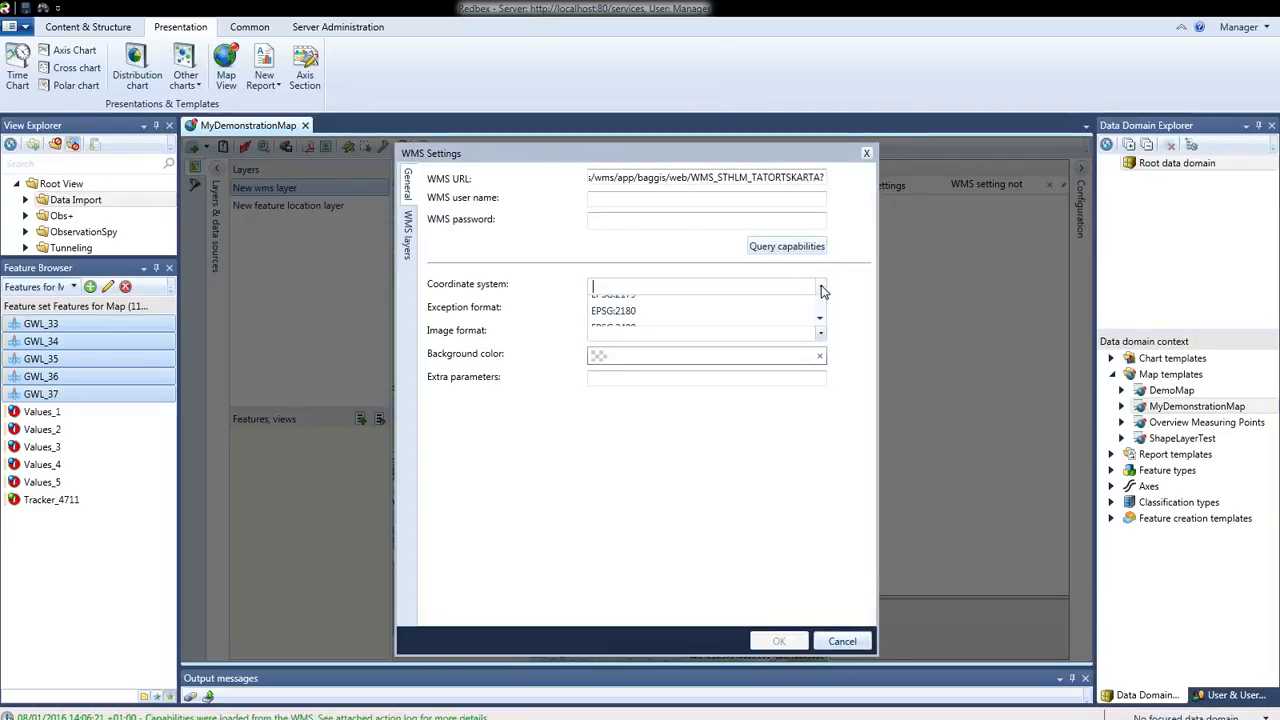
left_click_drag(820, 330, 815, 425)
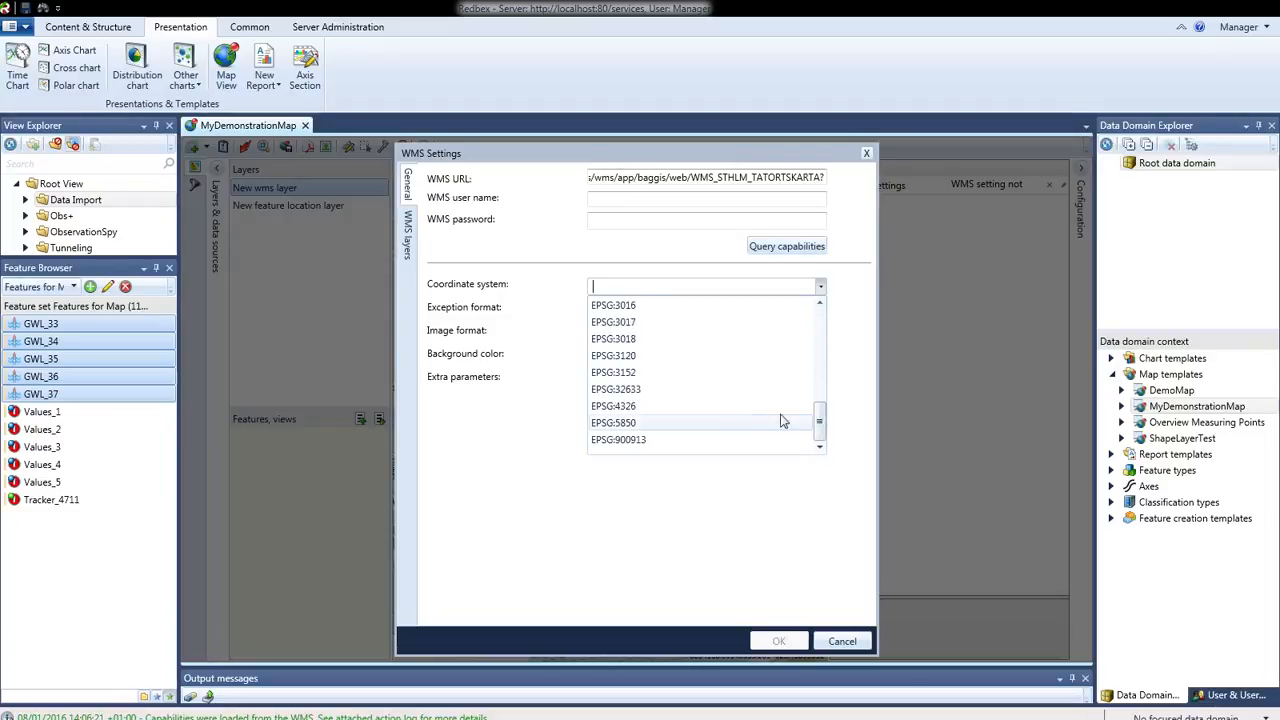
left_click(678, 439)
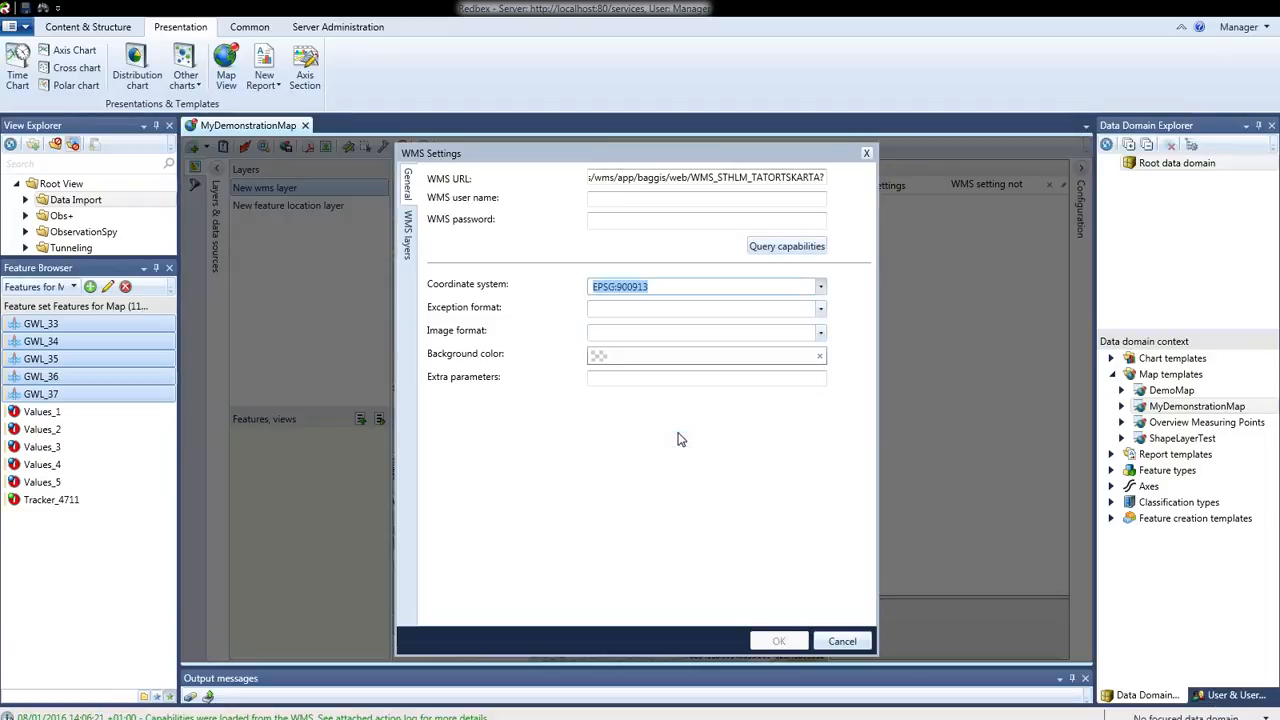
left_click(821, 312)
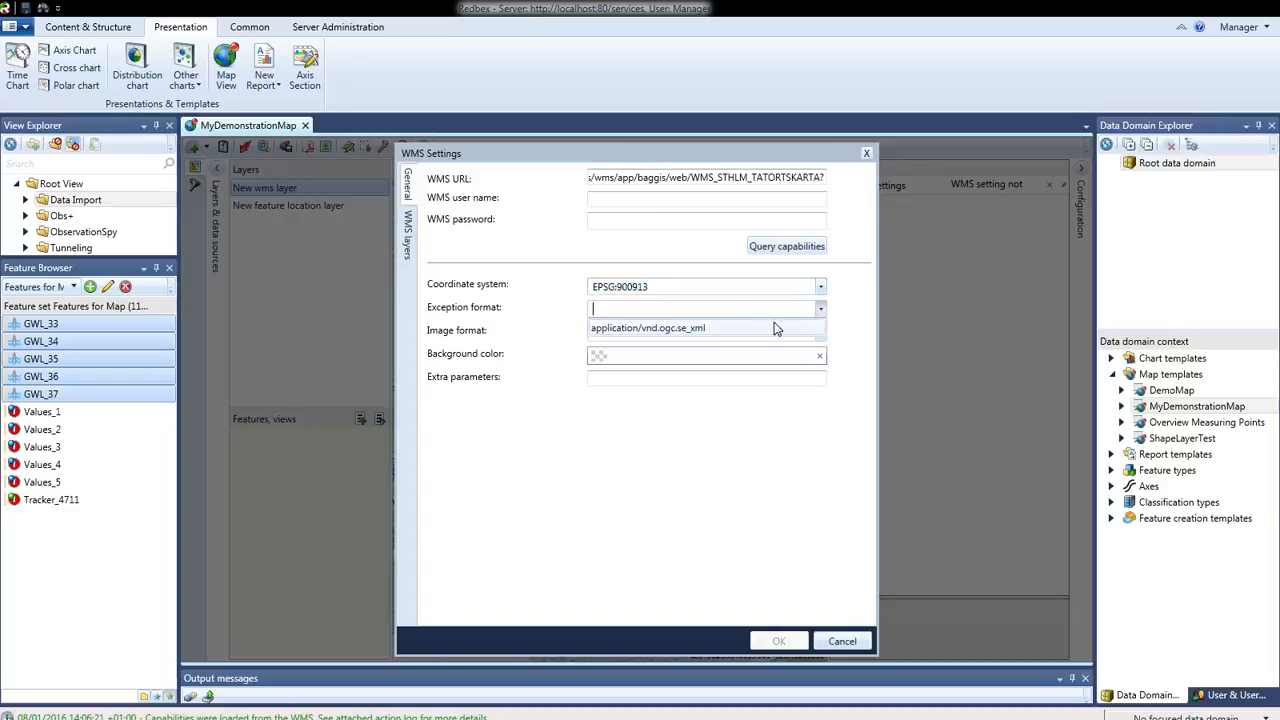
left_click(744, 328)
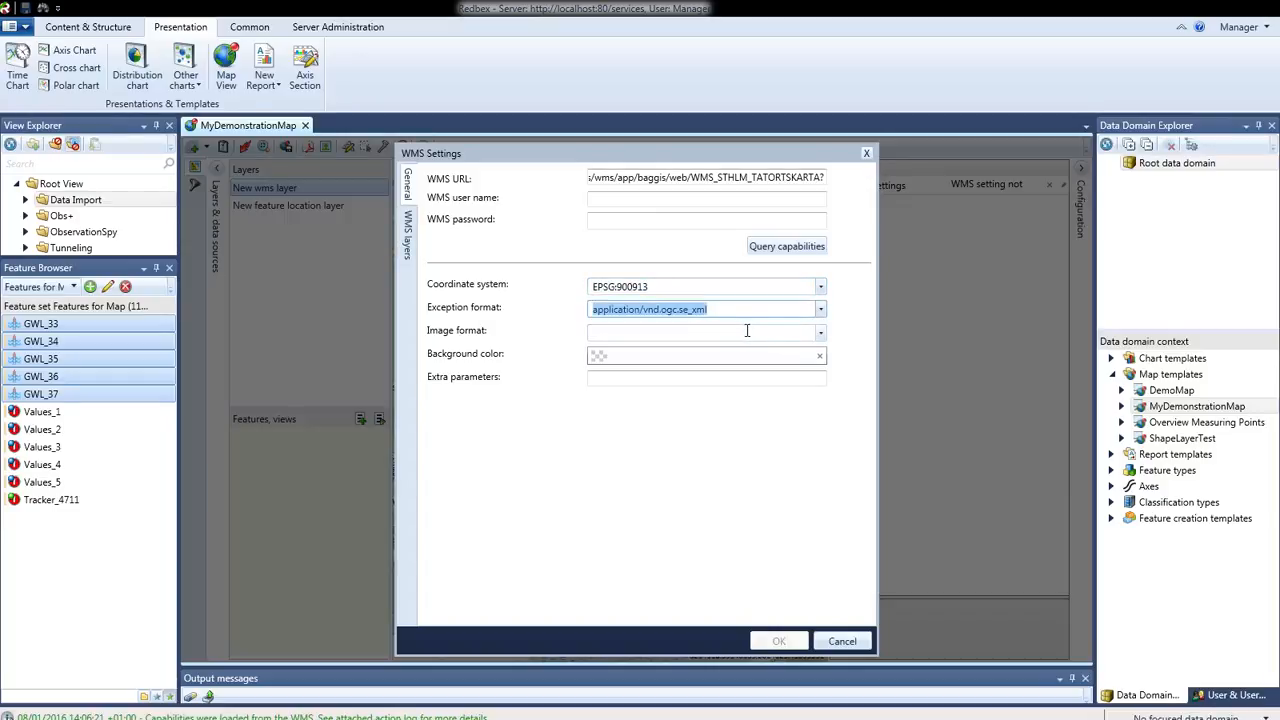
left_click(819, 335)
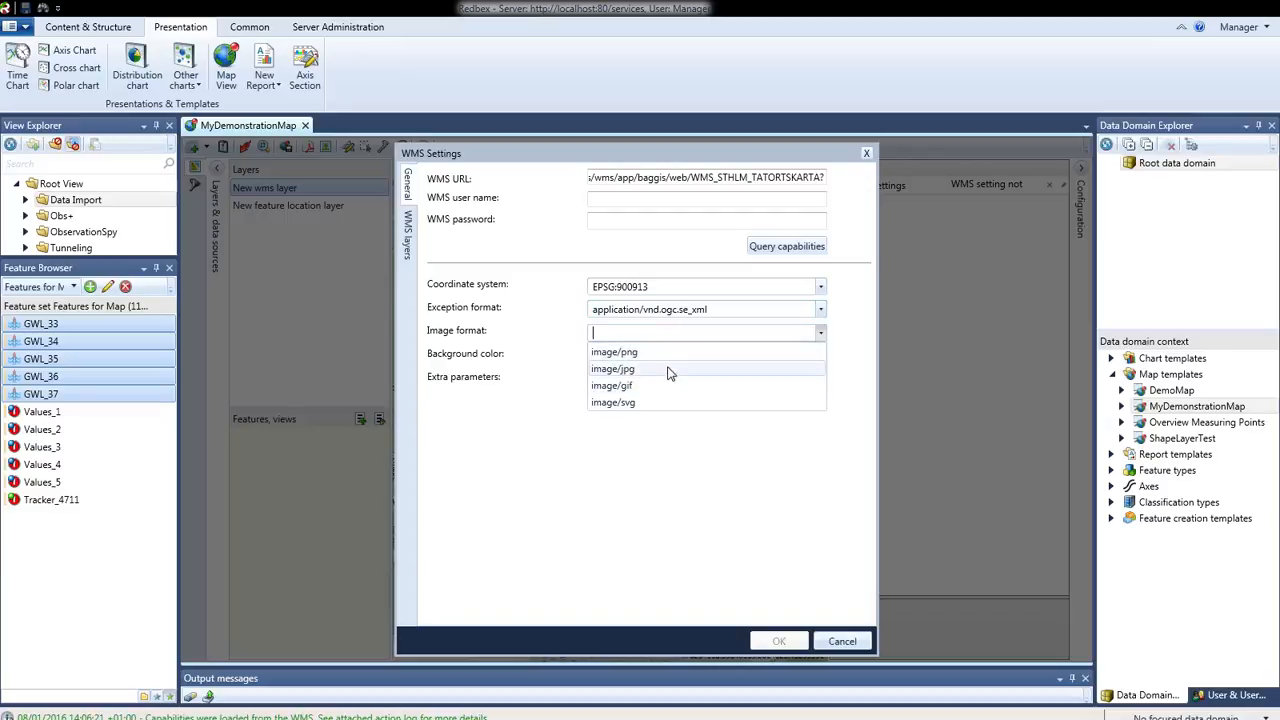
left_click(638, 353)
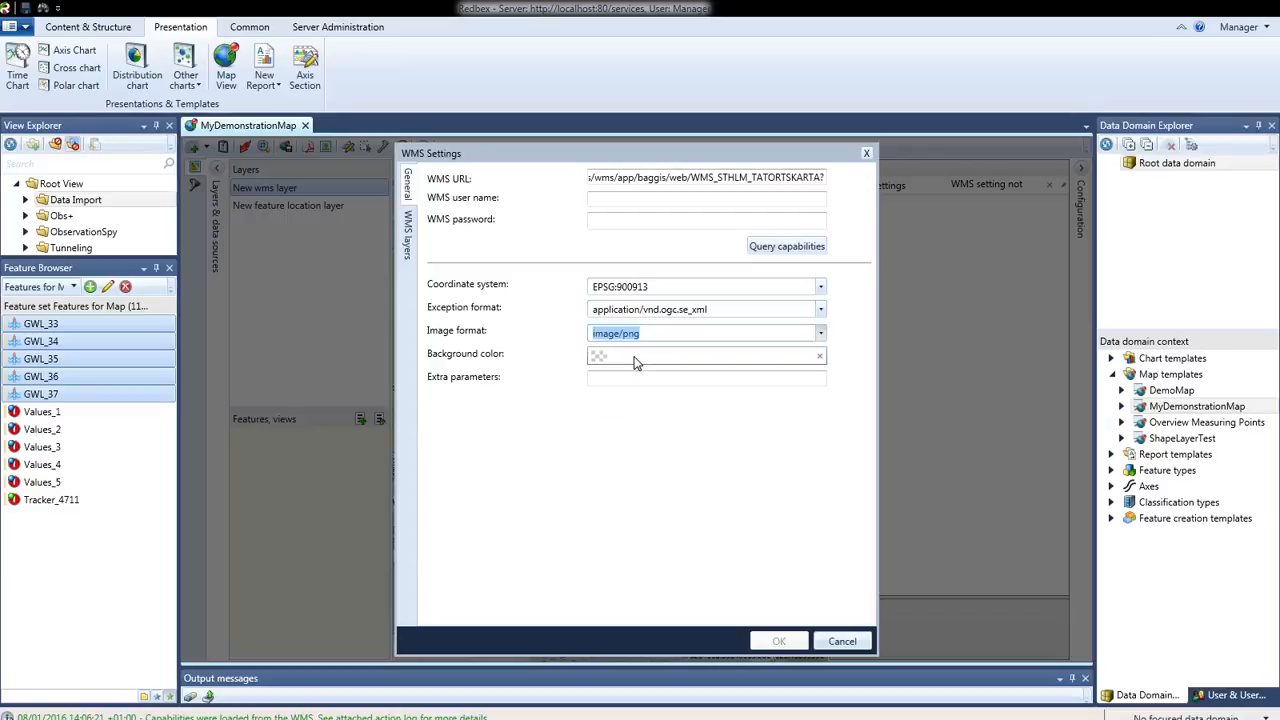
left_click(671, 466)
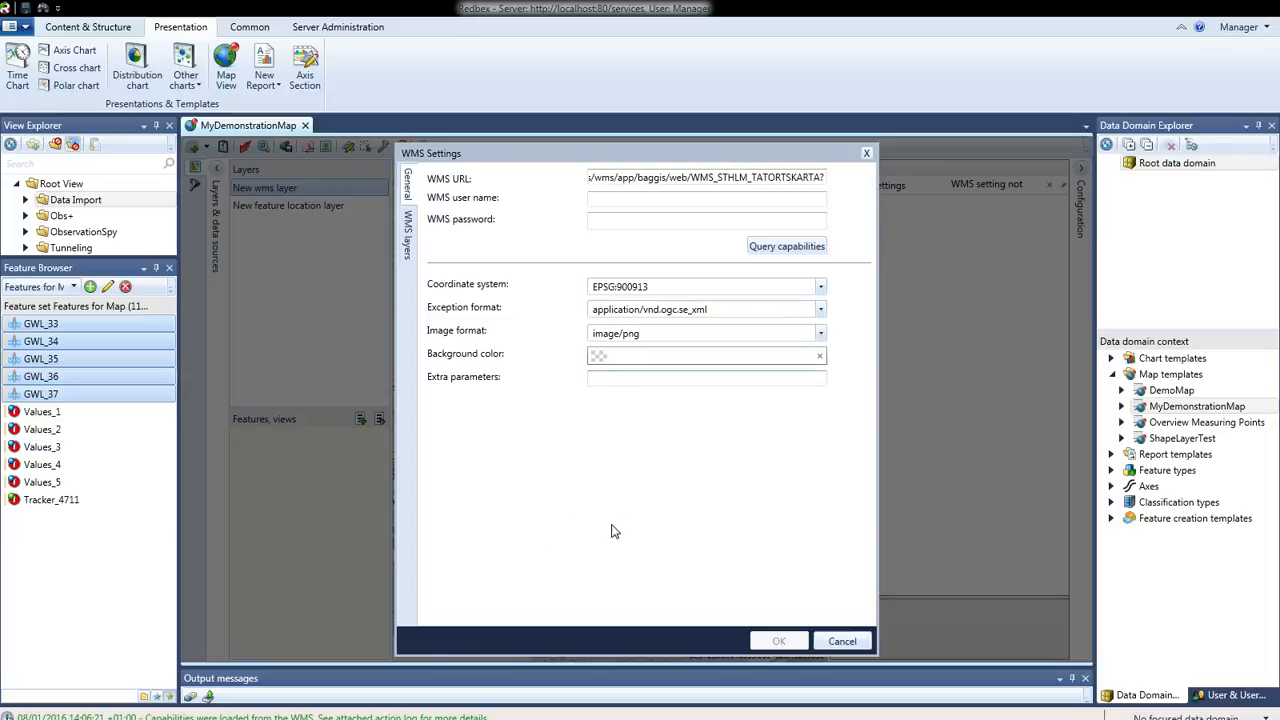
Add tätortskarta as the WMS layer to display, without a style, and confirm the WMS settings
left_click(408, 232)
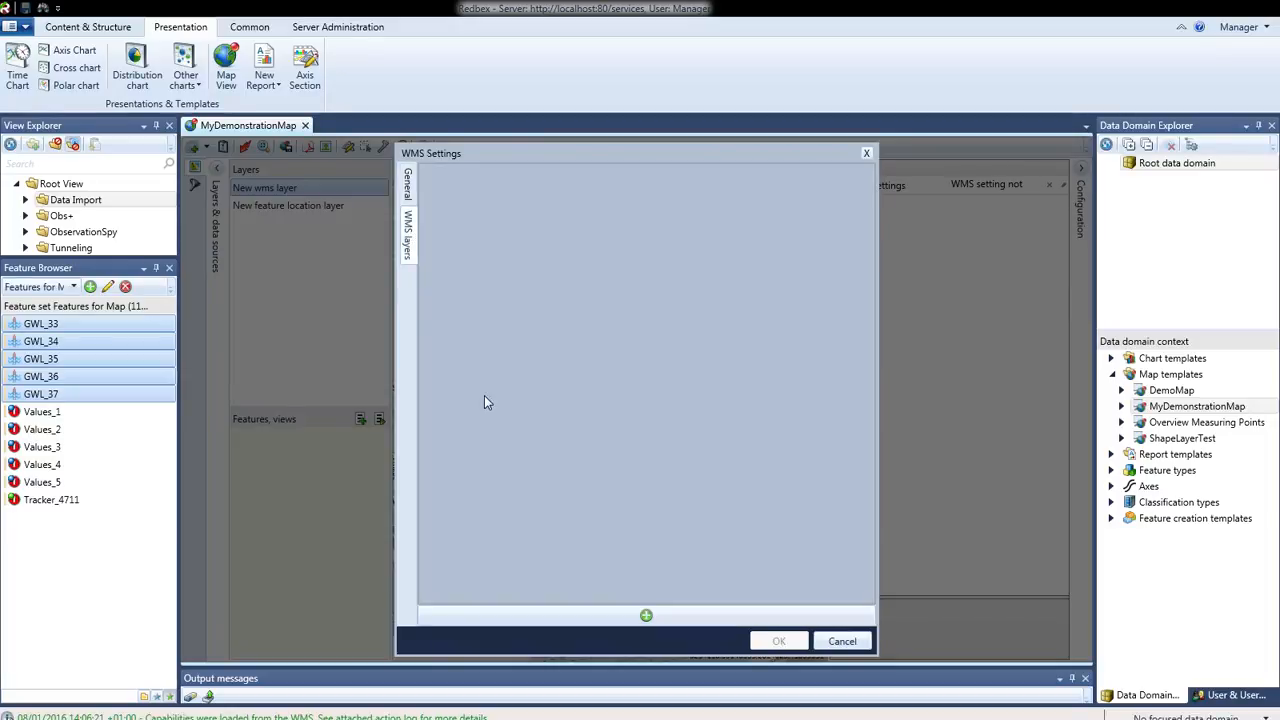
left_click(646, 615)
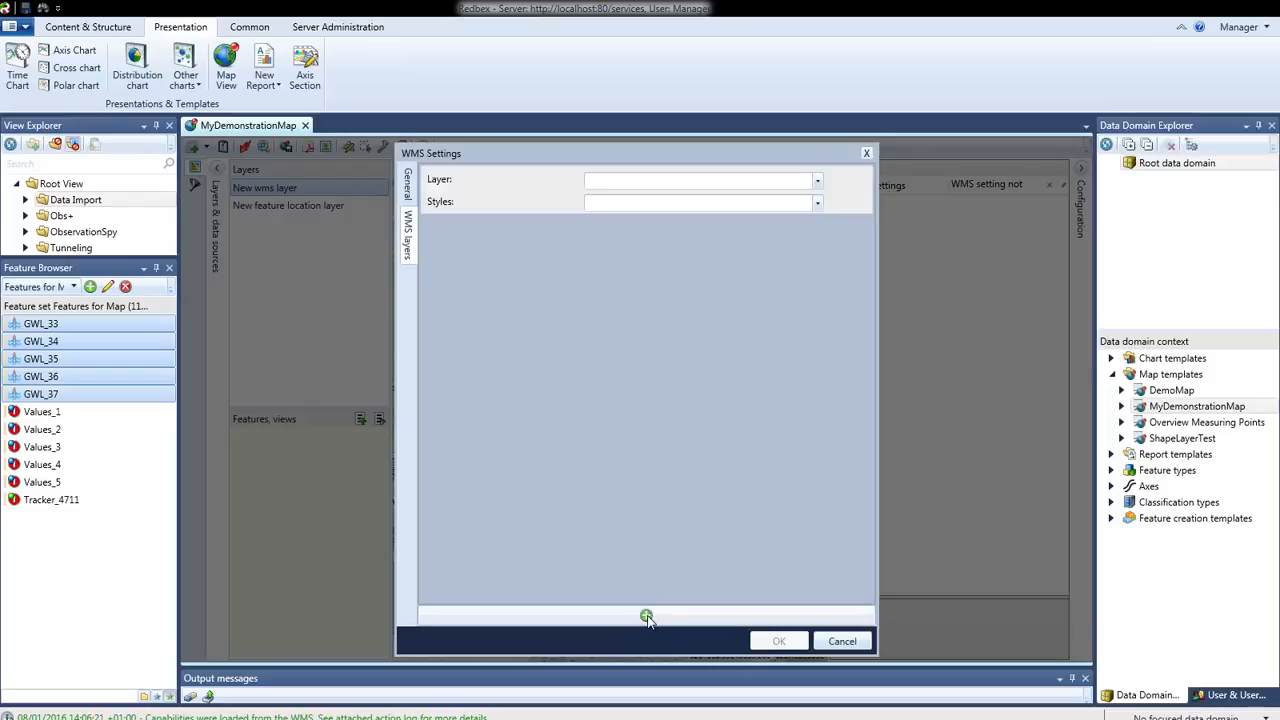
left_click(815, 181)
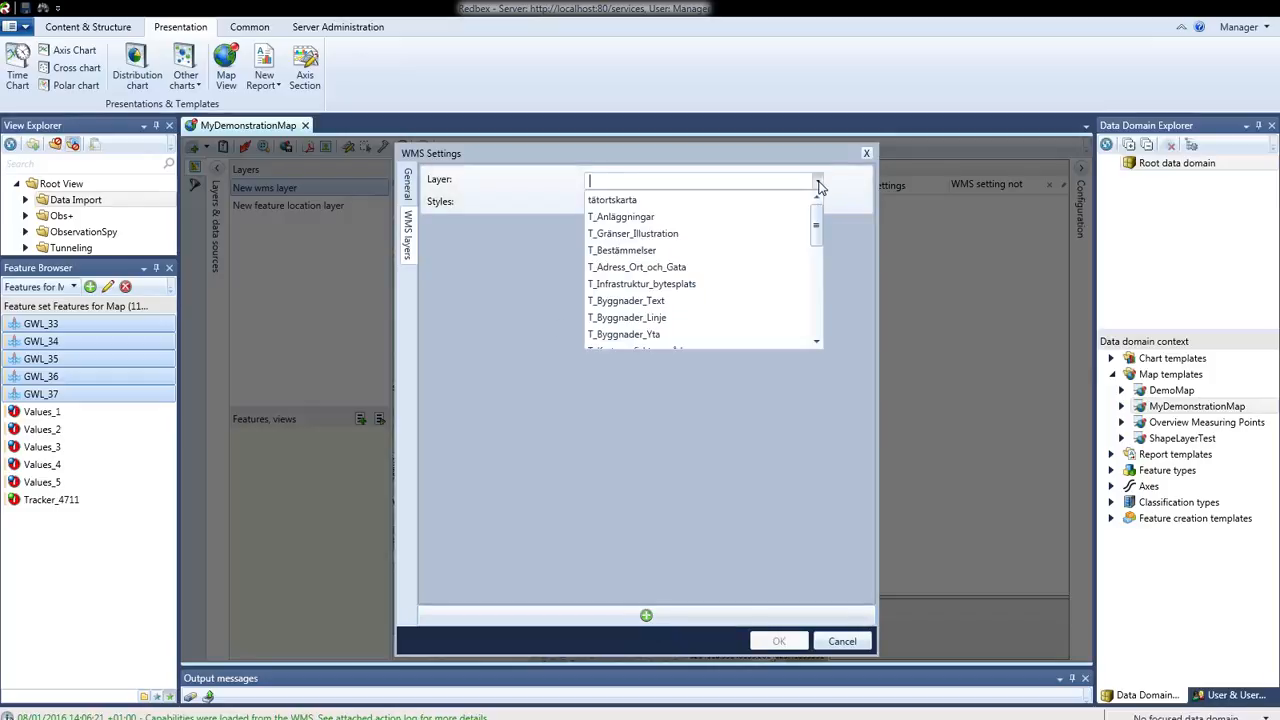
left_click(613, 200)
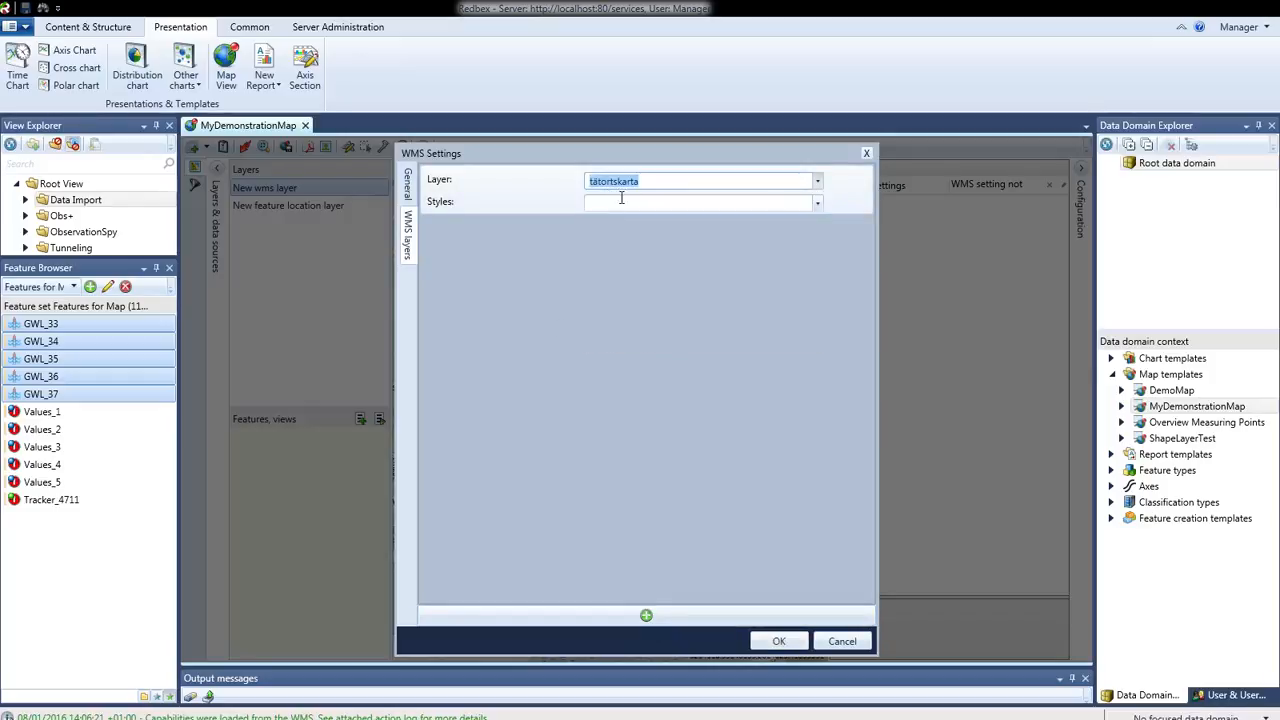
left_click(817, 205)
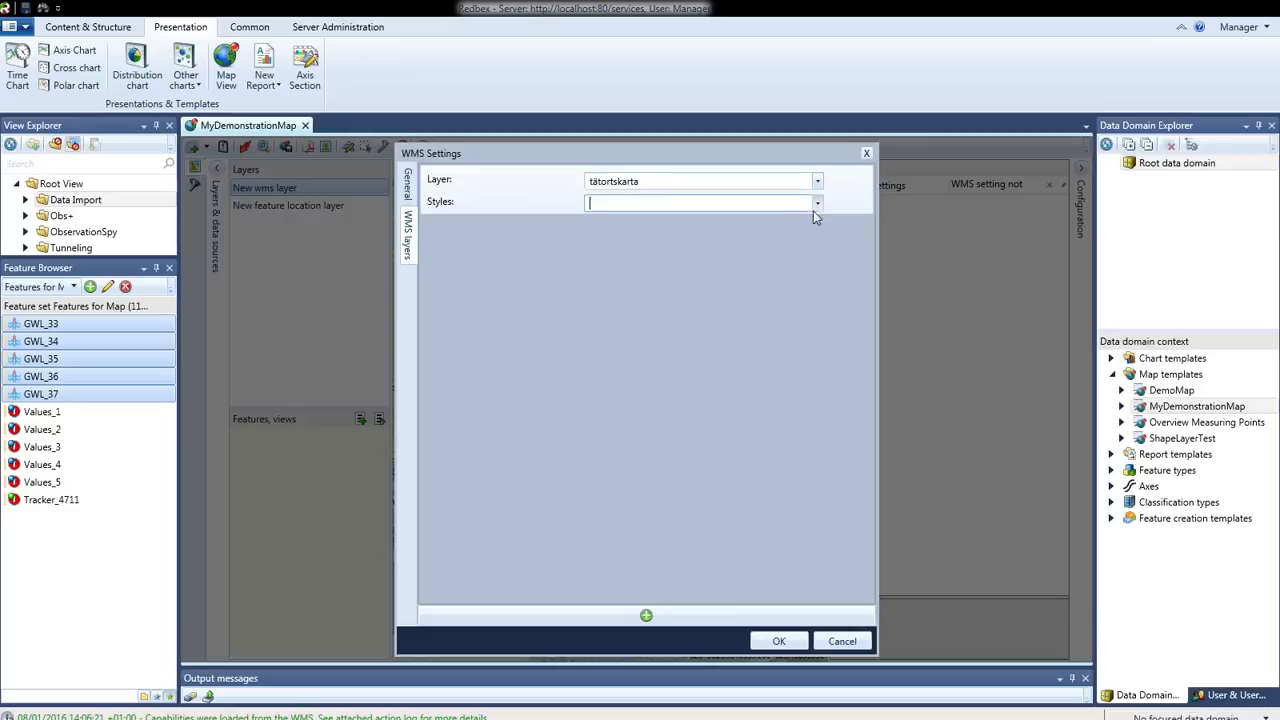
left_click(781, 641)
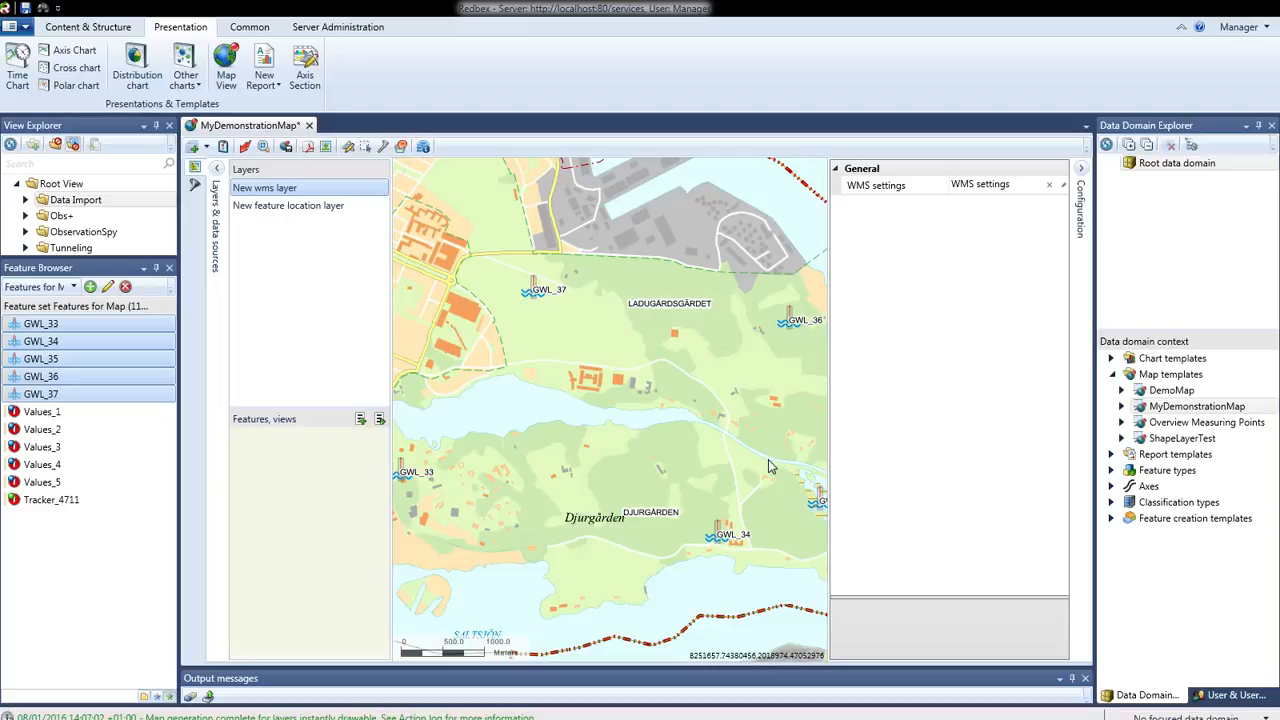
Show the alarms for feature GWL_37 from the map and close the pending alarms view
right_click(537, 296)
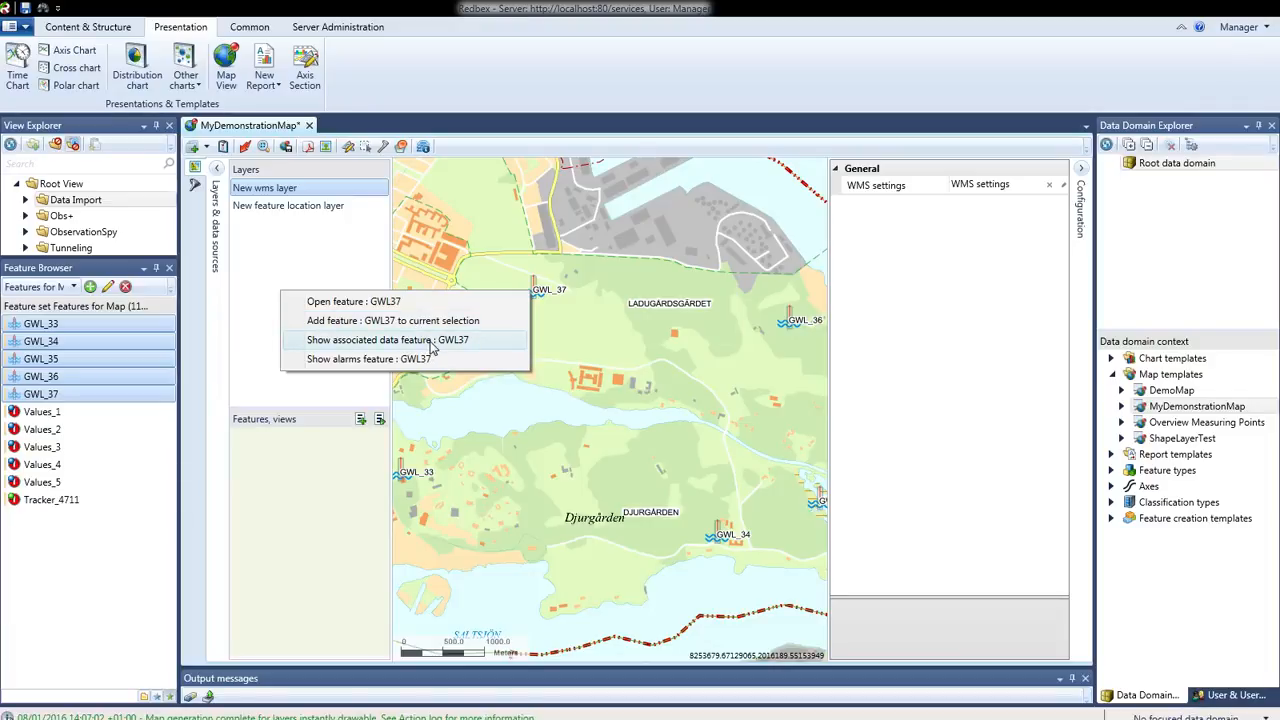
left_click(369, 359)
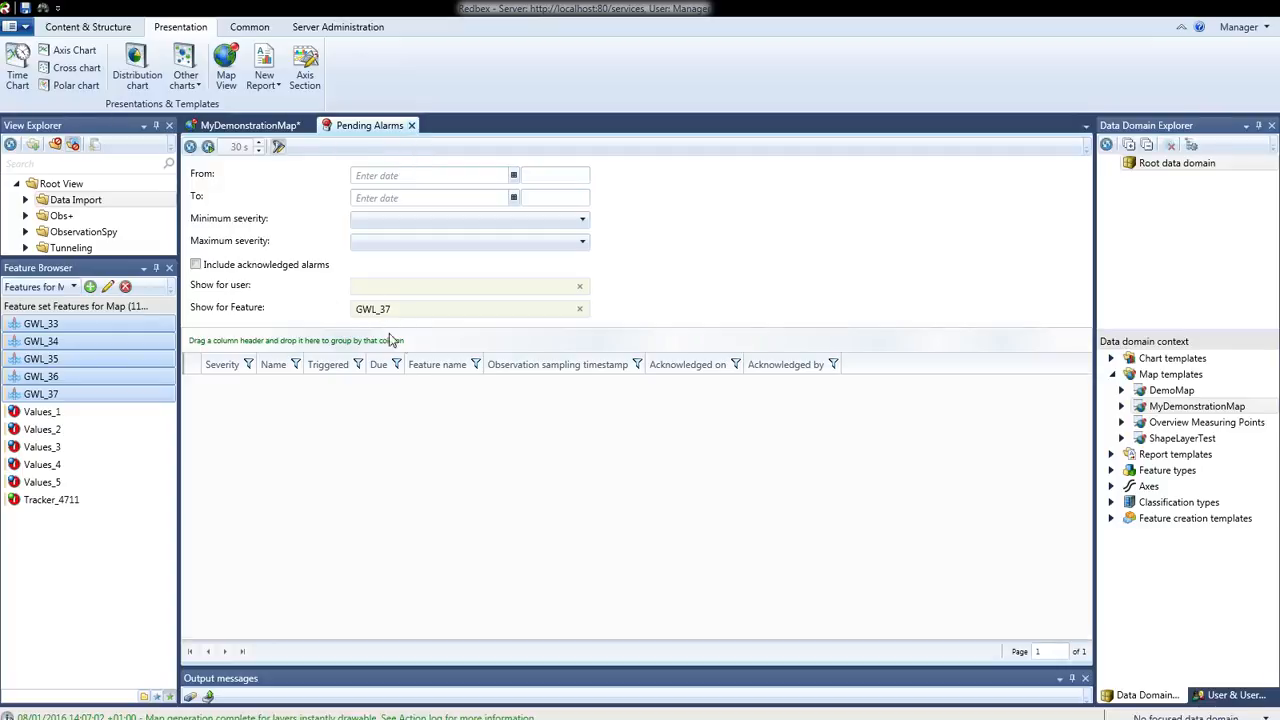
left_click(411, 126)
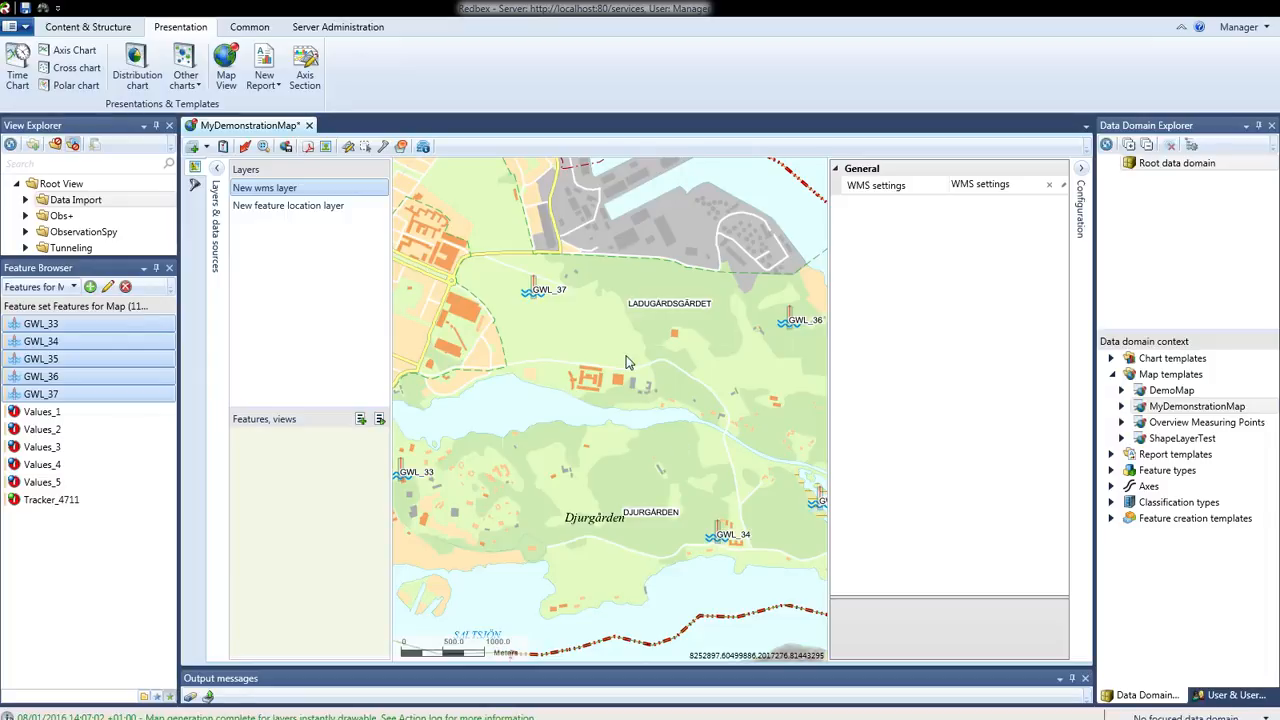
Add an Observation alarm on feature layer and assign features GWL_33 to GWL_37 to it
left_click(207, 147)
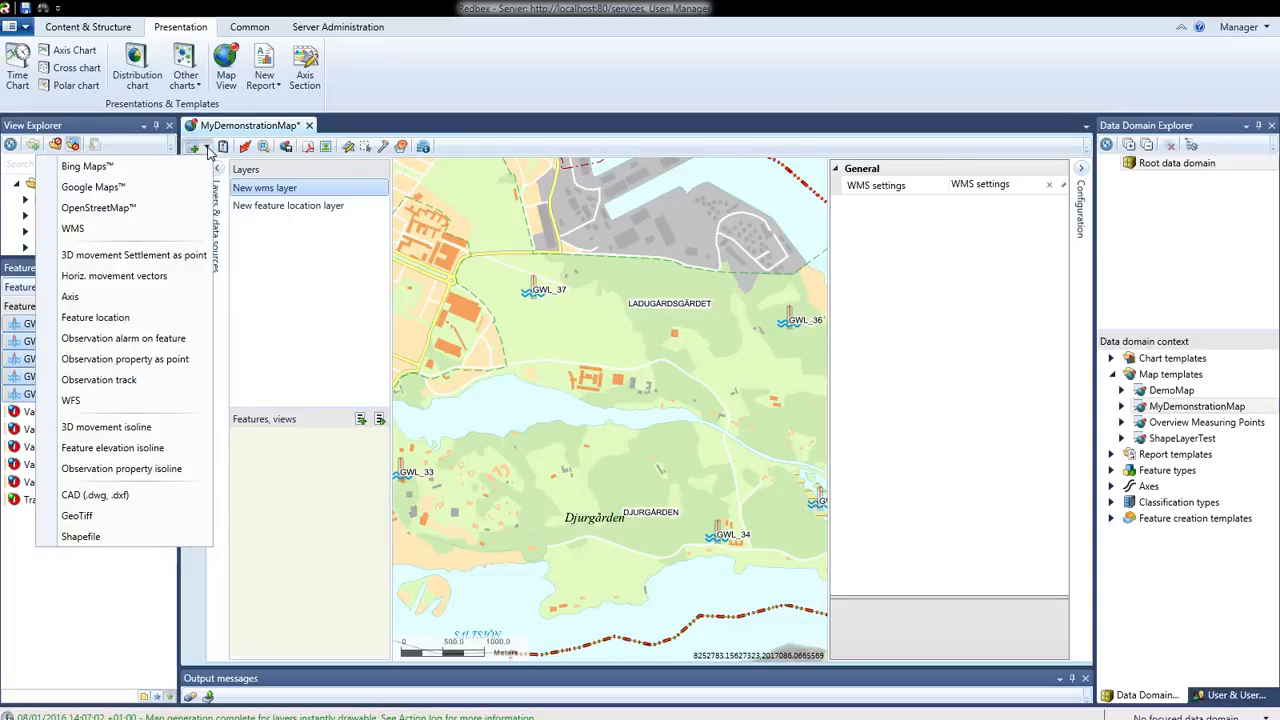
left_click(93, 342)
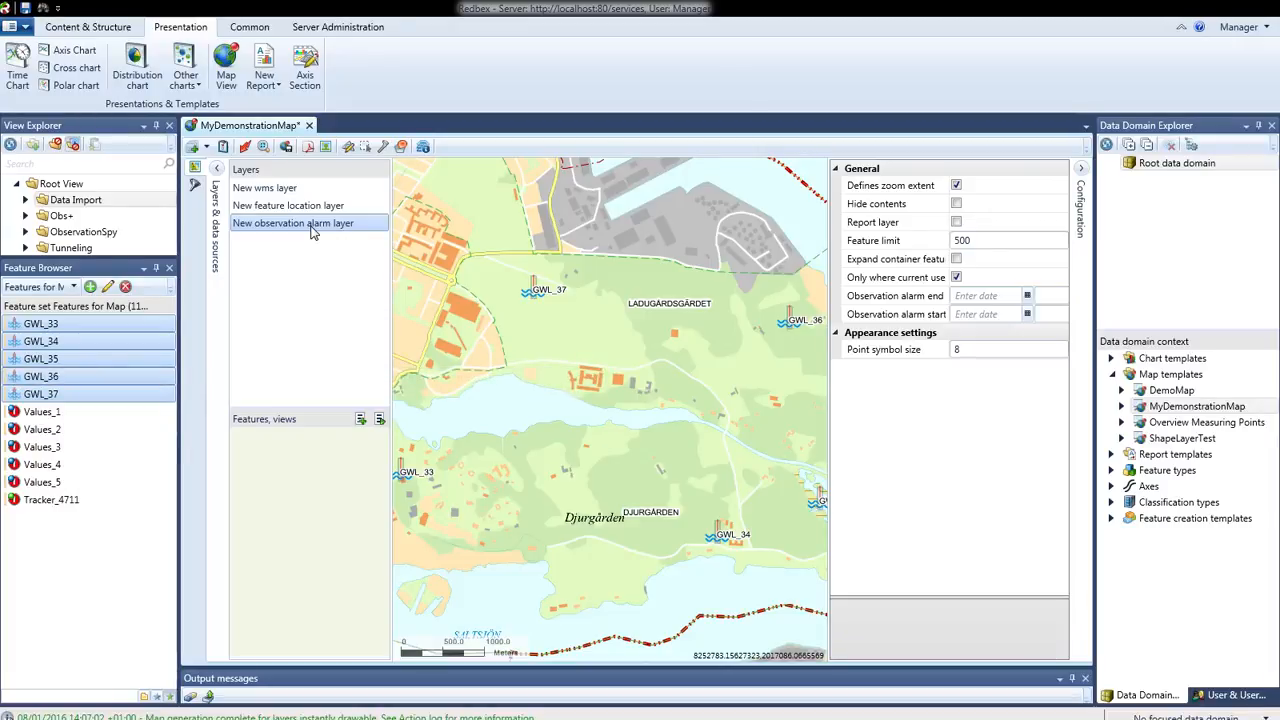
left_click(58, 330, "shift")
left_click_drag(58, 330, 305, 505)
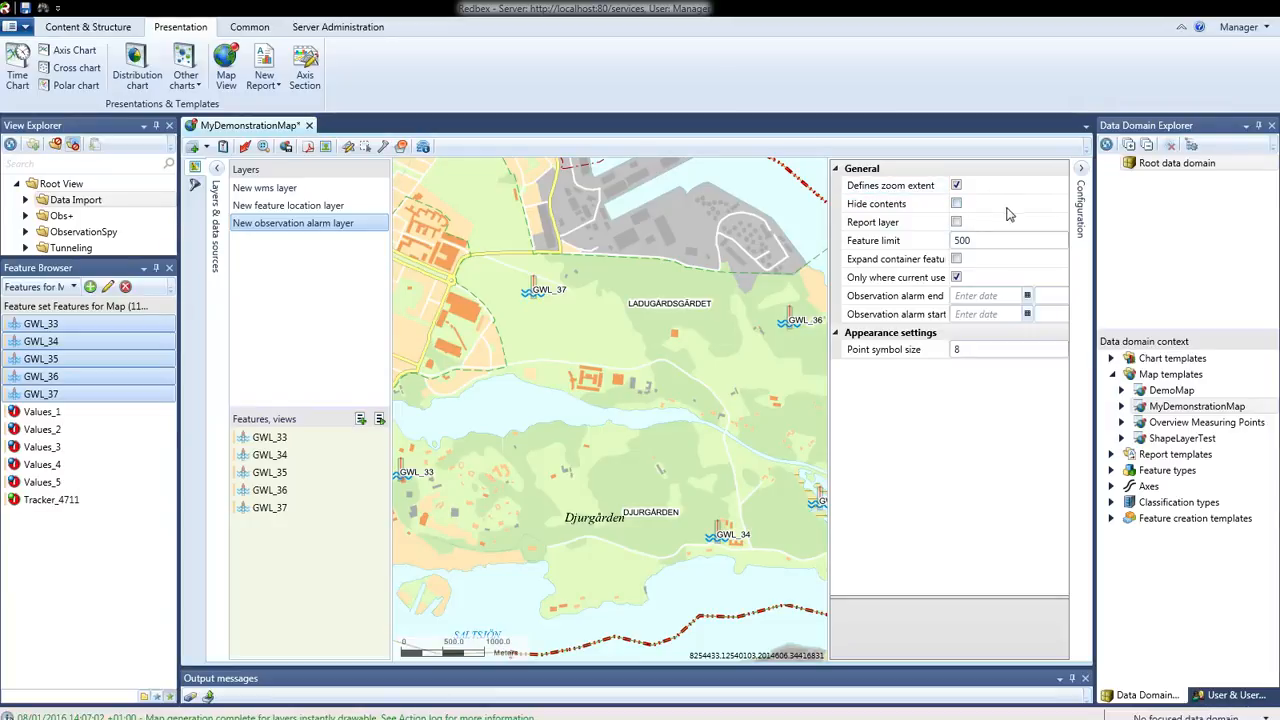
Read the descriptions of the alarm layer's container expansion and current-user options, and apply the template and binding to the map
left_click(900, 262)
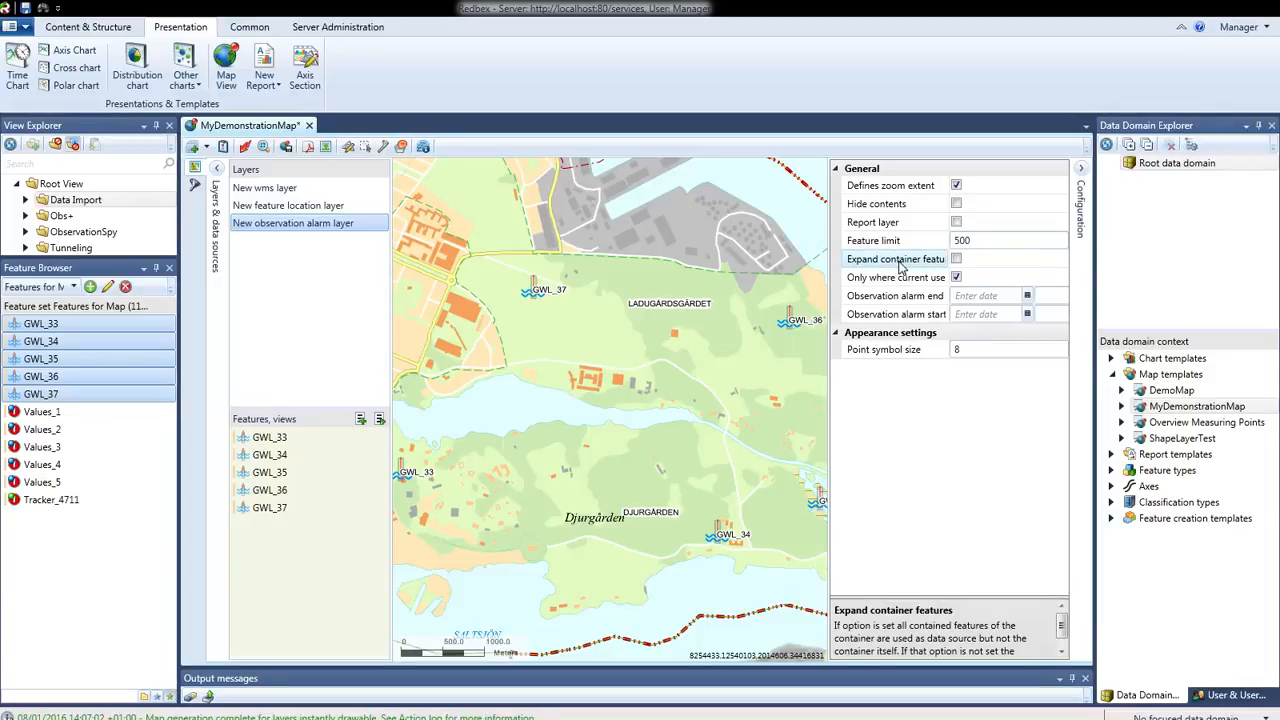
left_click(898, 280)
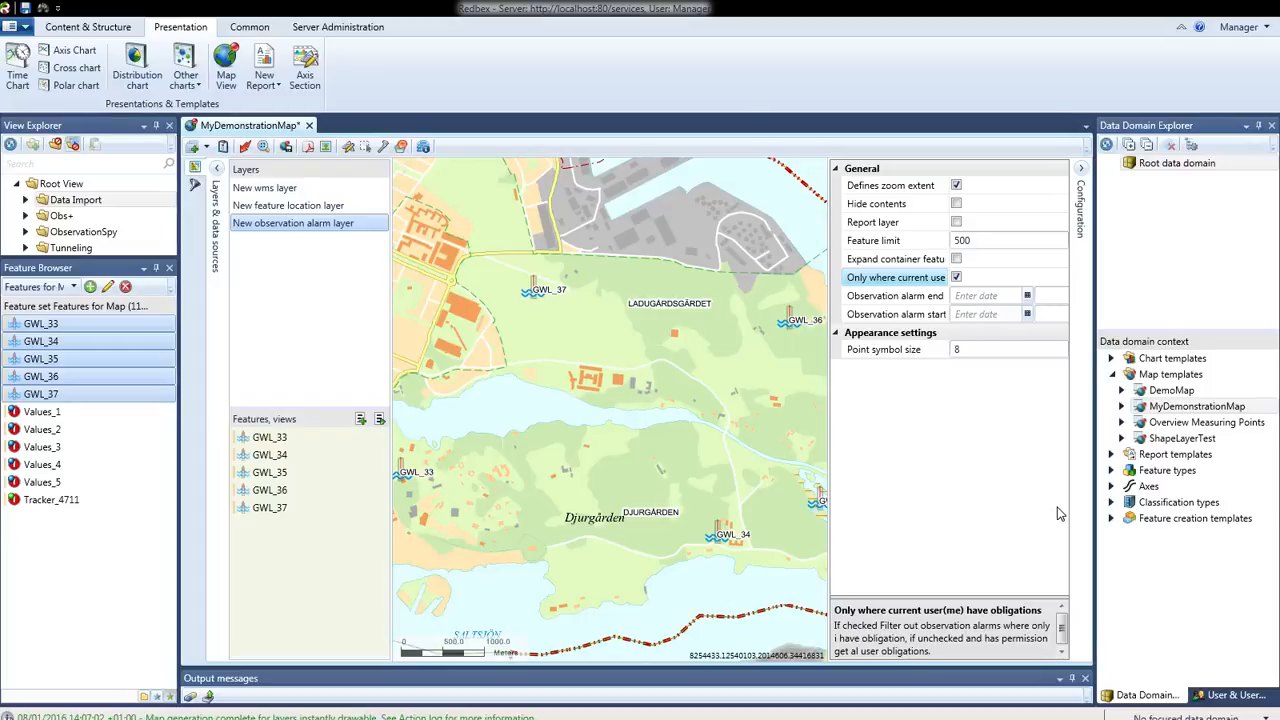
left_click(244, 148)
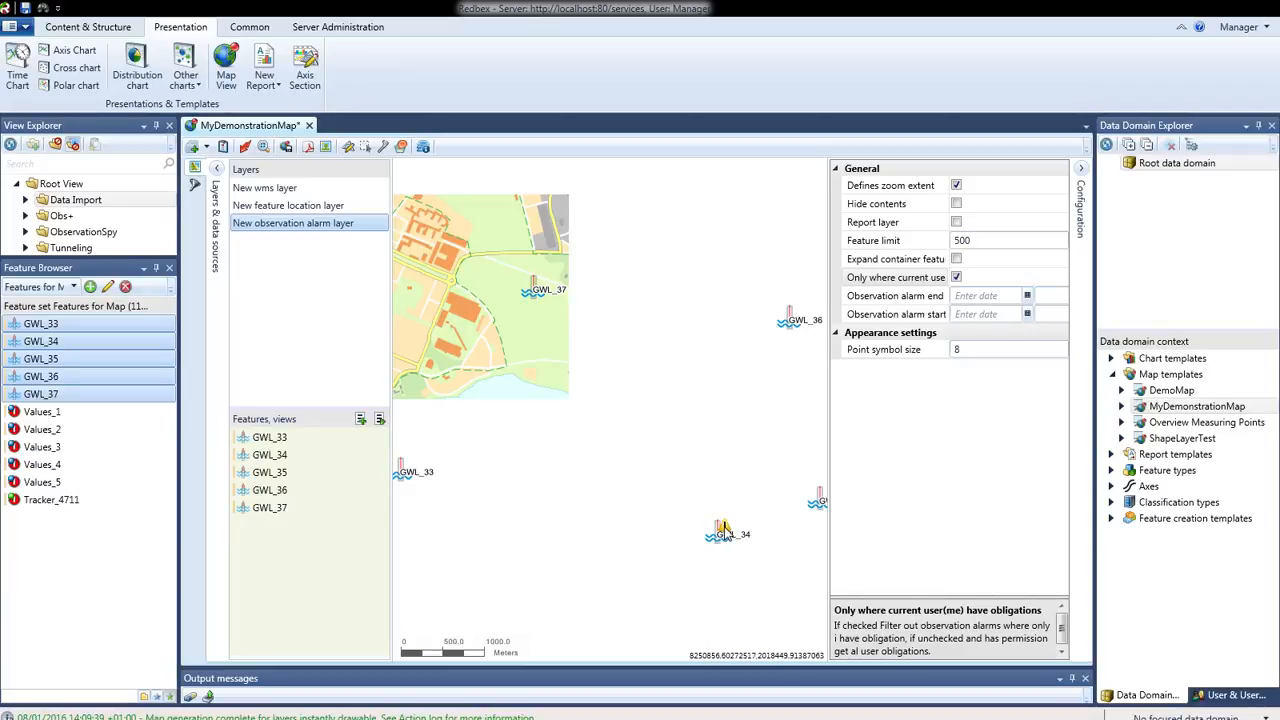
Show the alarms for feature GWL_34 from the map and expand the pending alarm's details
right_click(722, 530)
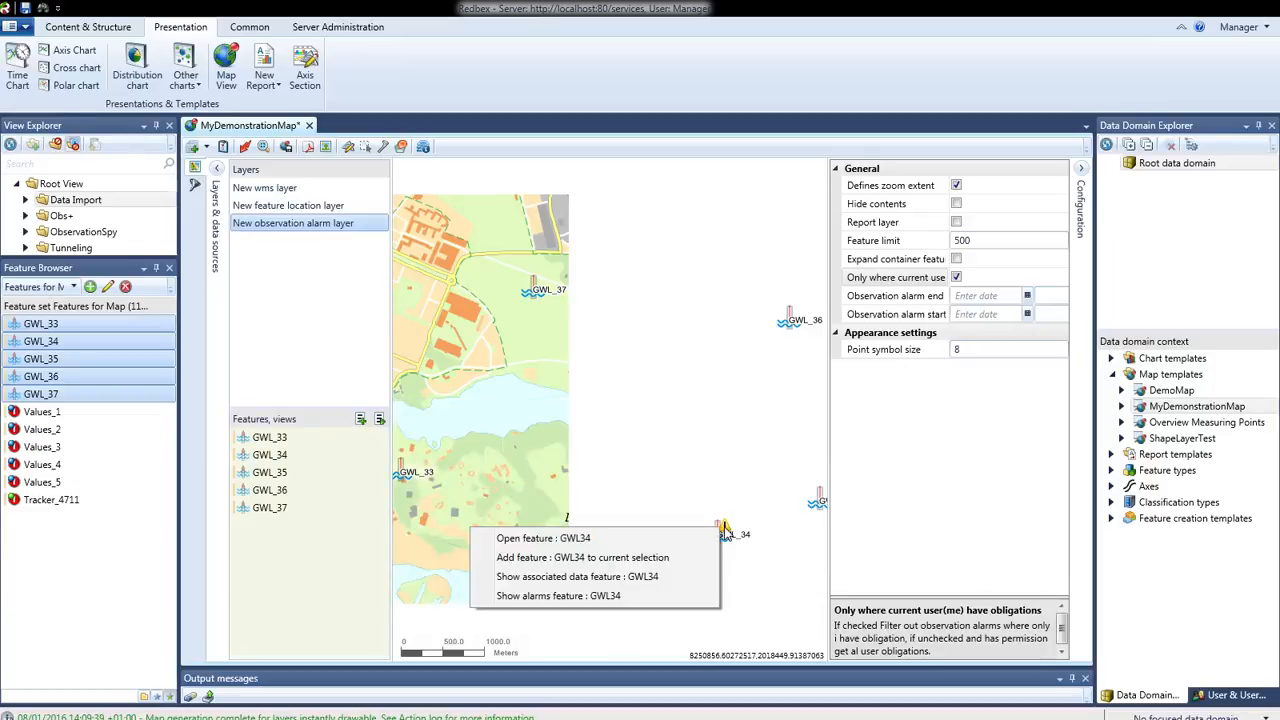
left_click(588, 600)
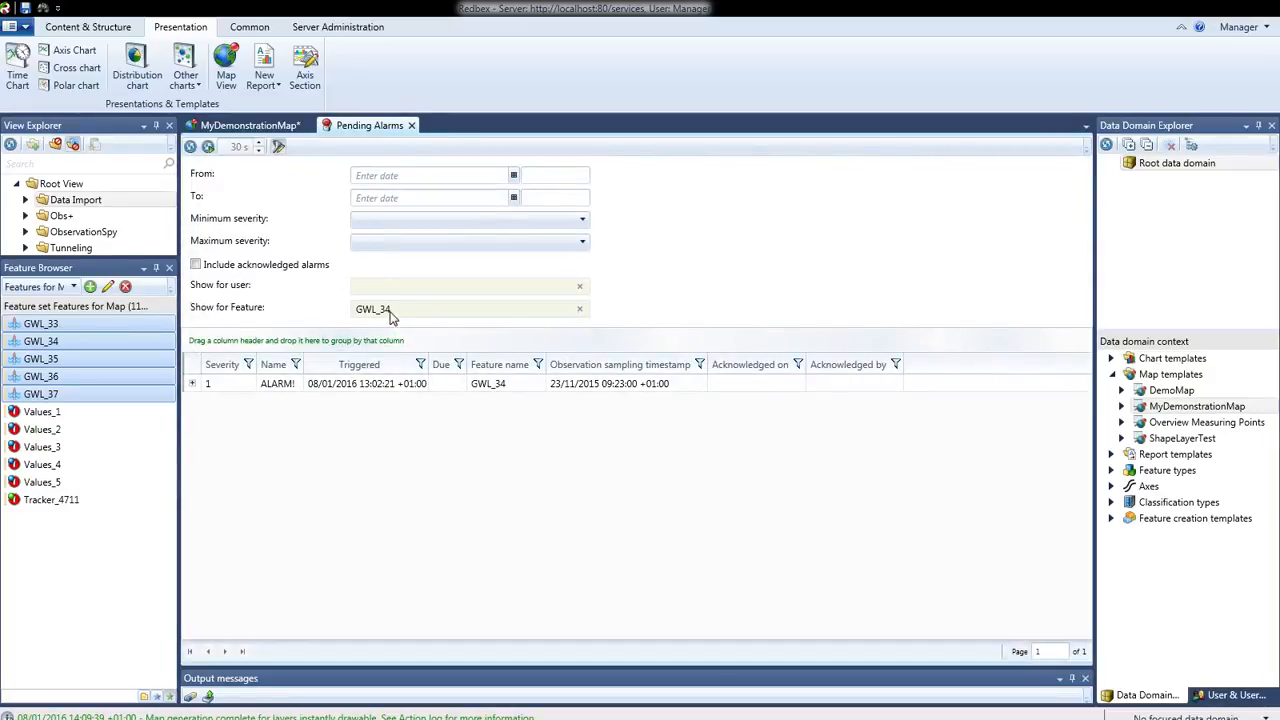
left_click(193, 385)
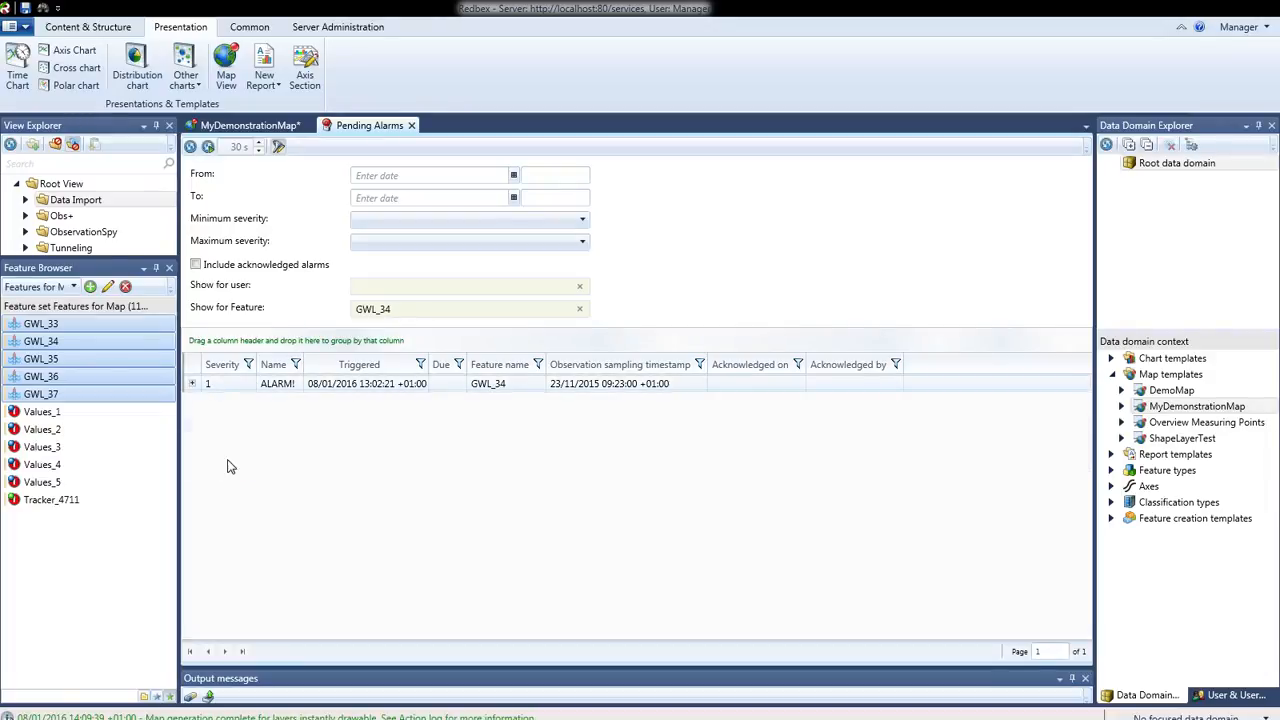
Look at the actions offered for the pending alarm of GWL_34 and close the pending alarms view
right_click(443, 388)
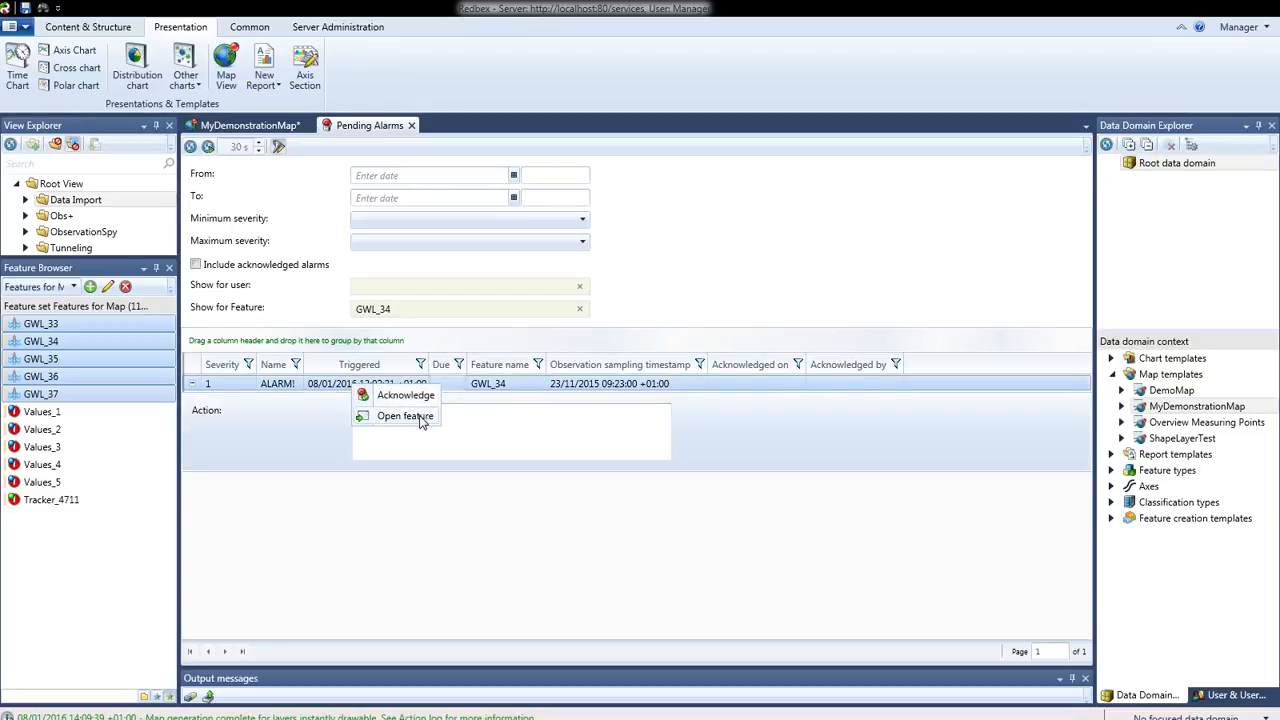
left_click(434, 568)
left_click(411, 126)
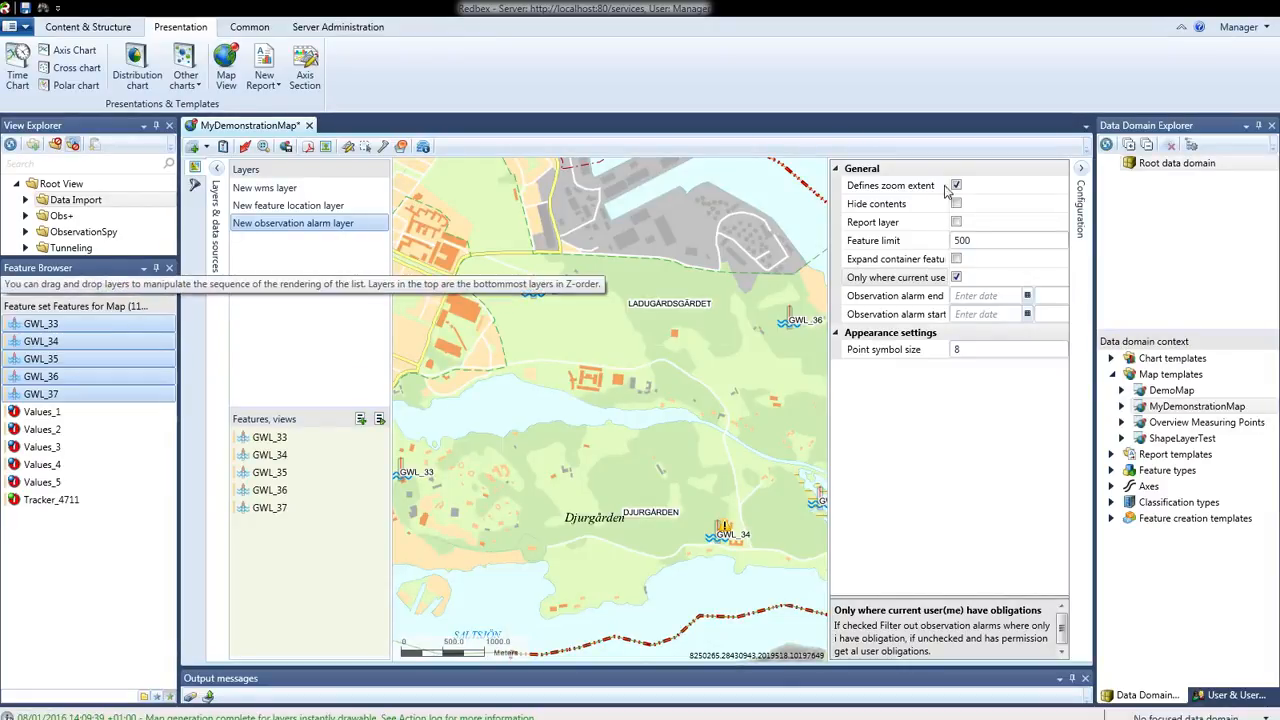
Add a Feature elevation isoline layer to MyDemonstrationMap
left_click(206, 147)
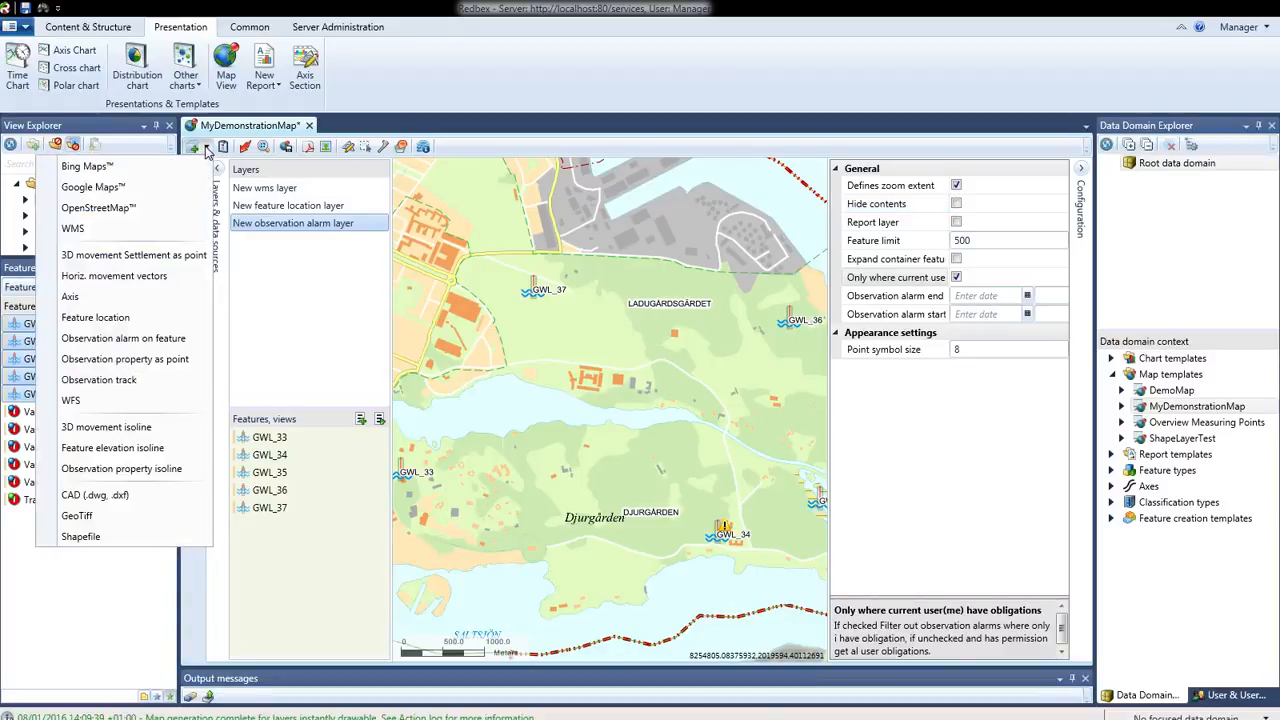
left_click(161, 450)
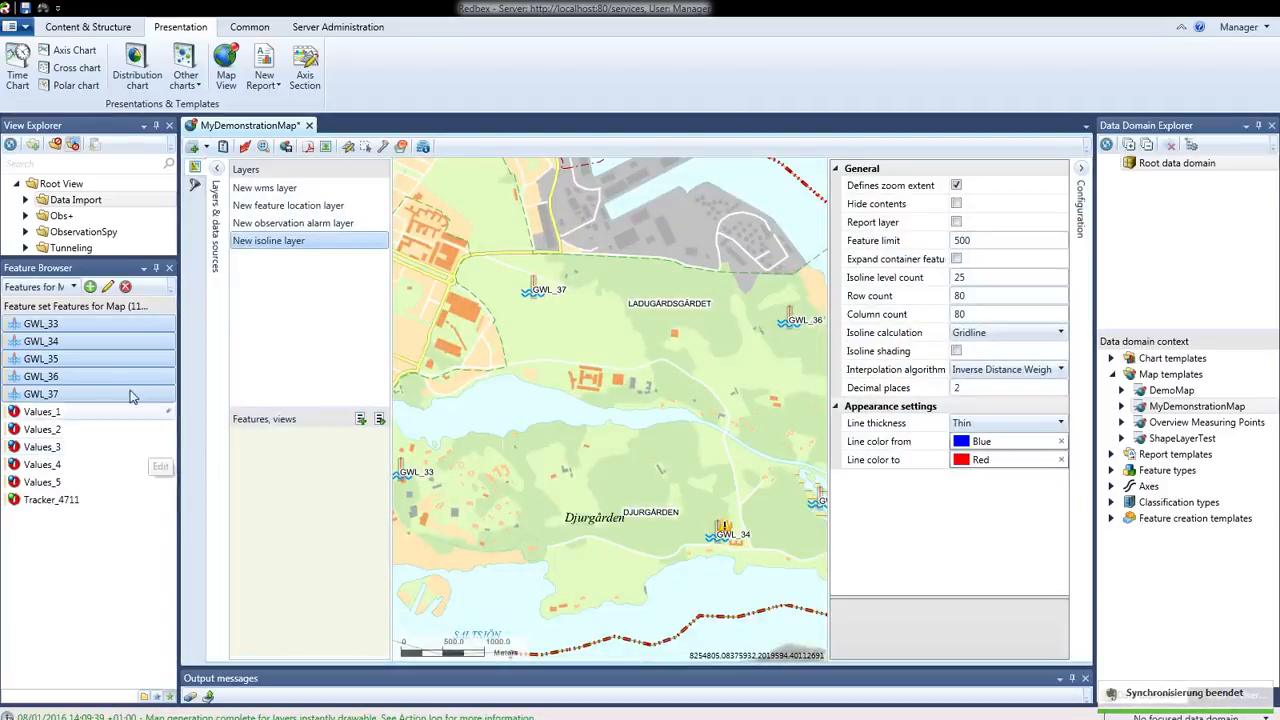
Open feature GWL_33 to inspect its coordinates and elevation, and close it again
left_click(79, 323)
right_click(80, 324)
left_click(124, 339)
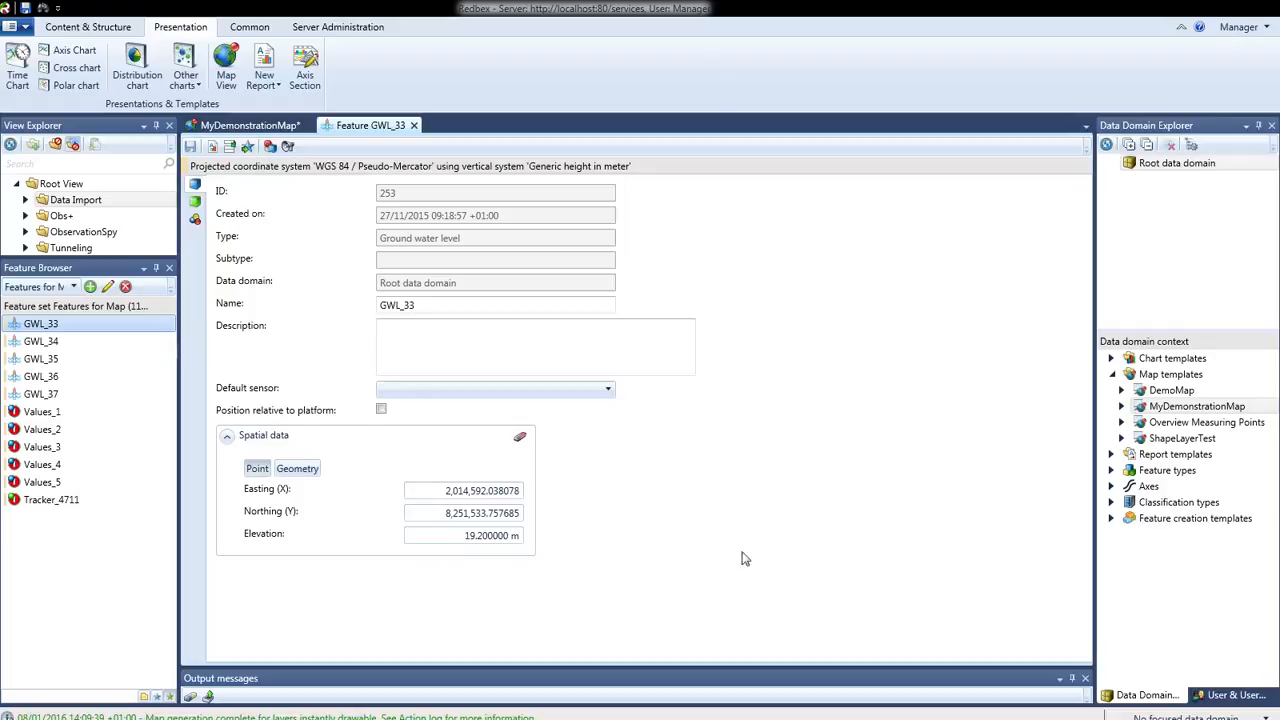
left_click(413, 125)
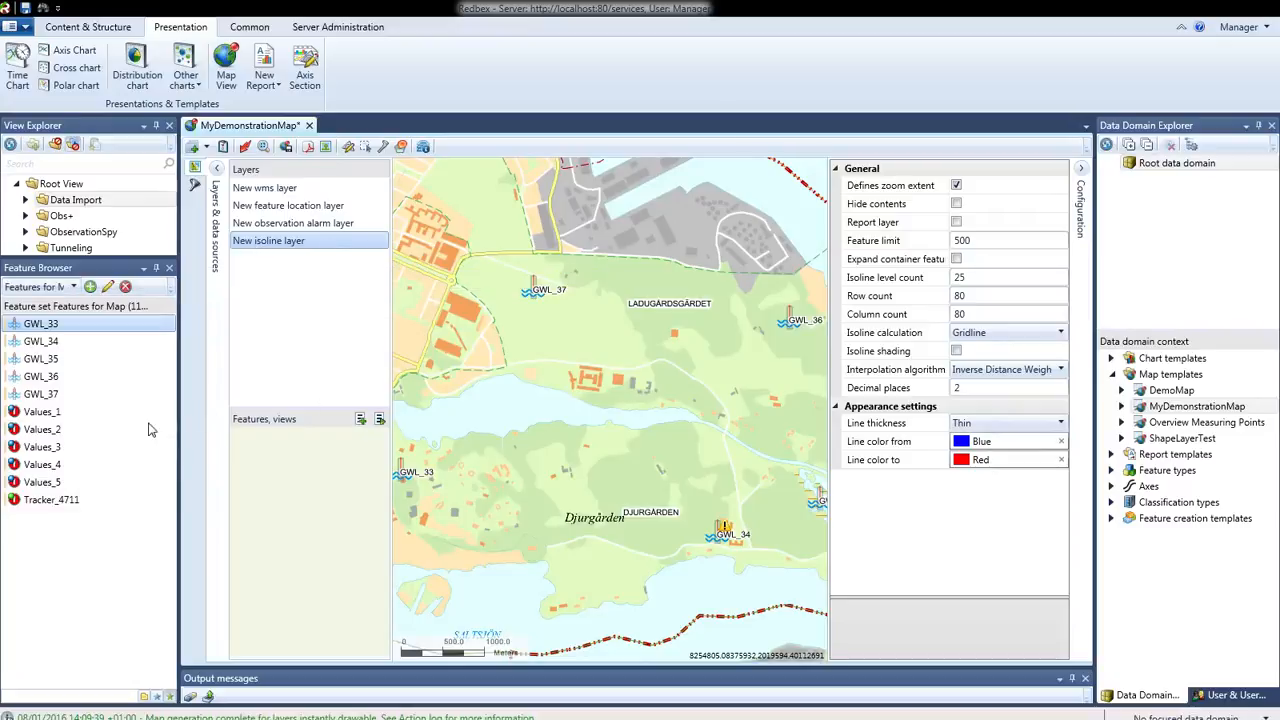
Assign features GWL_33 to GWL_37 to the elevation isoline layer and turn on its isoline shading
left_click(40, 394, "shift")
left_click_drag(55, 368, 300, 575)
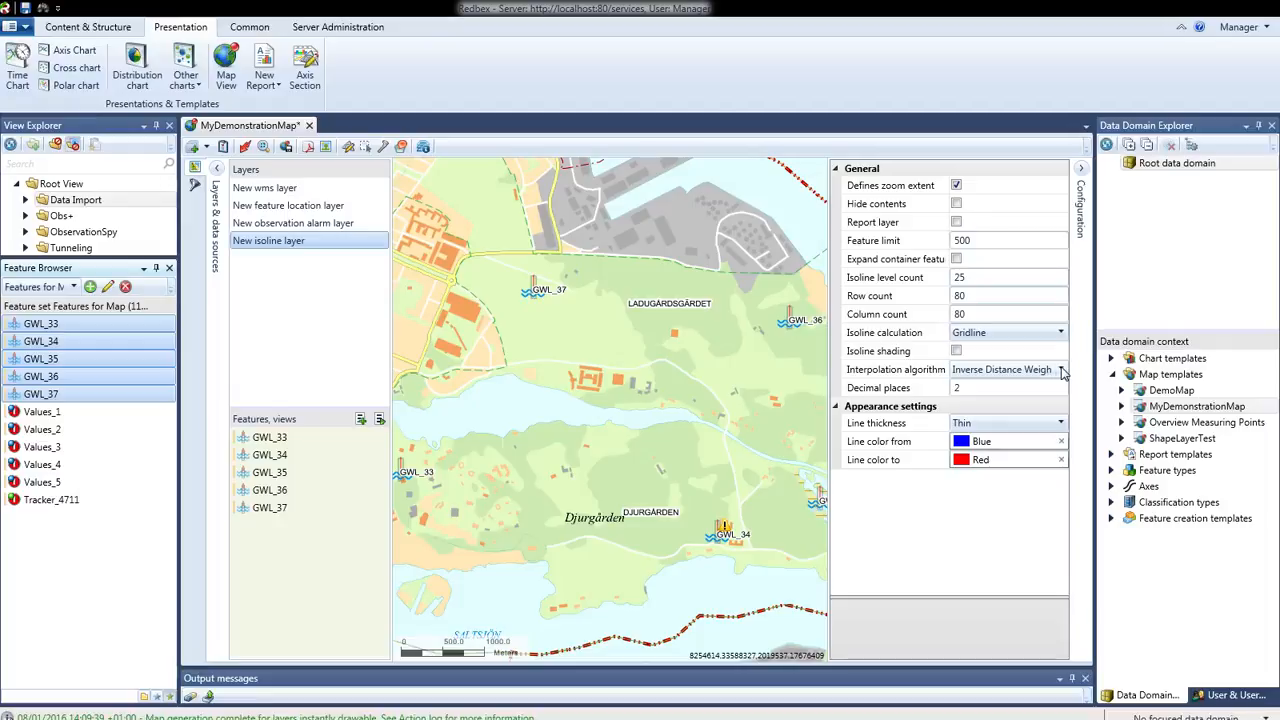
left_click(957, 352)
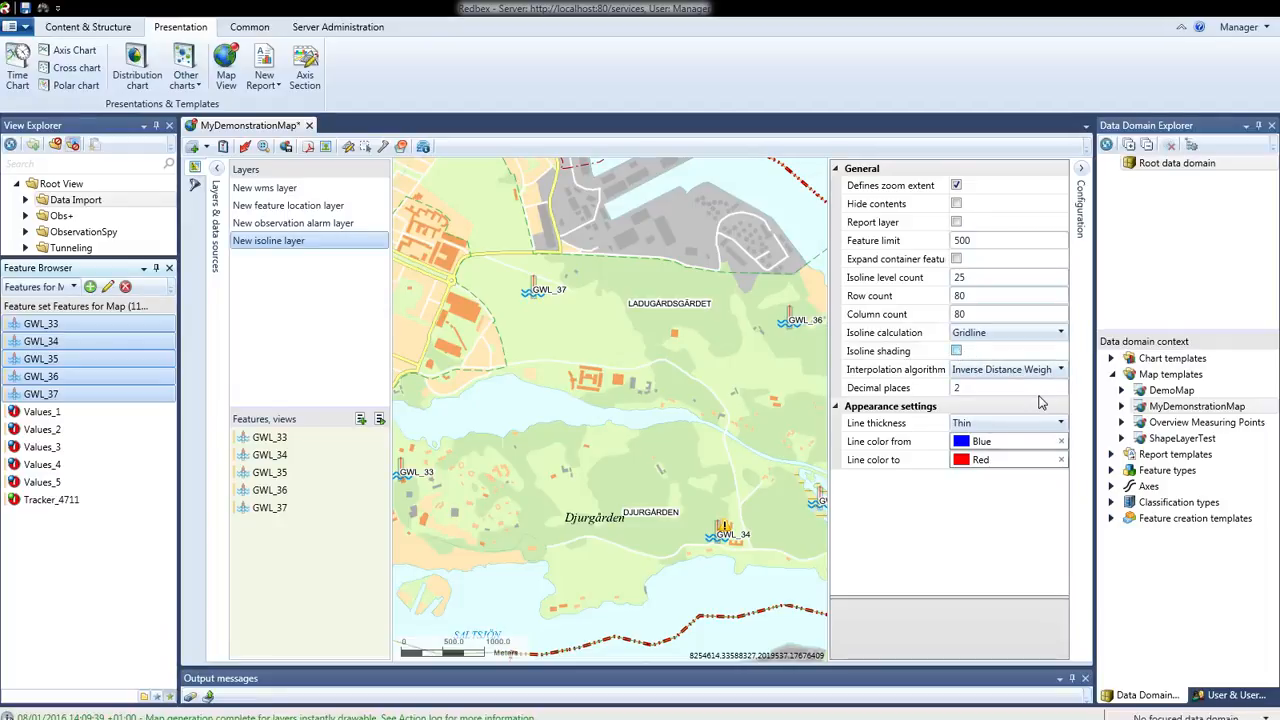
Choose Gridline as the elevation layer's isoline calculation and apply the template and binding to the map
left_click(1049, 337)
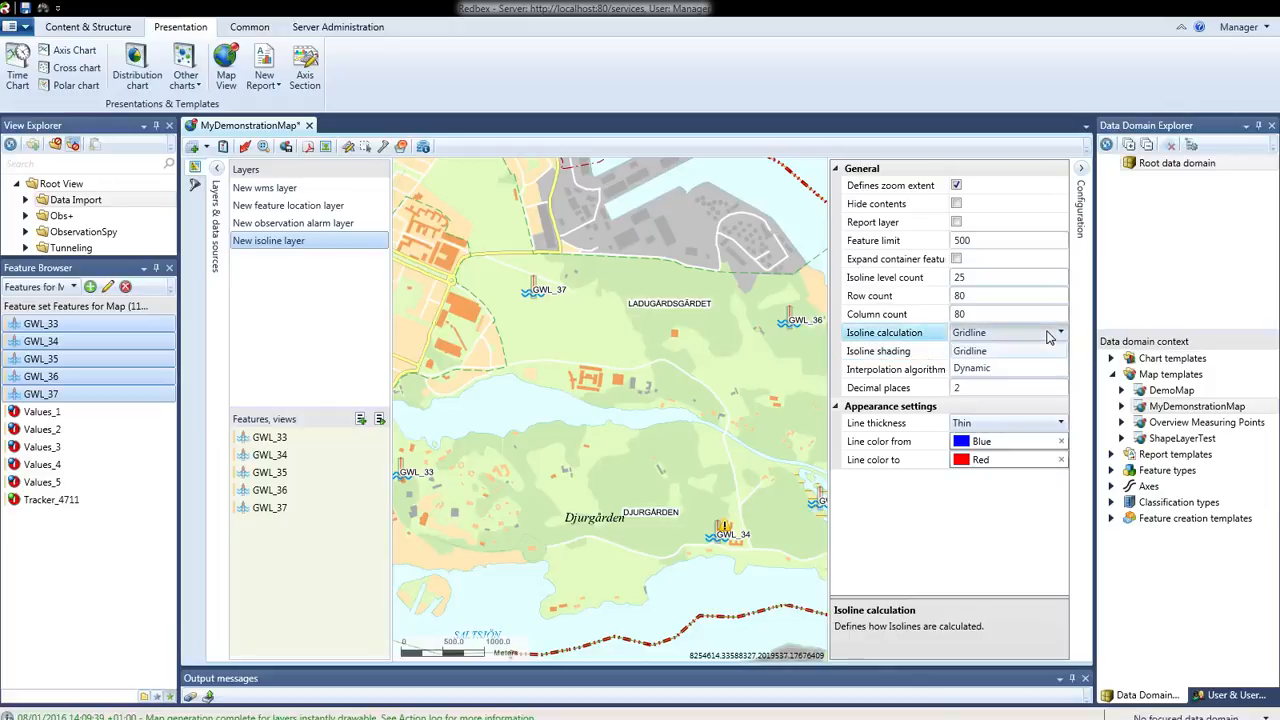
left_click(1022, 352)
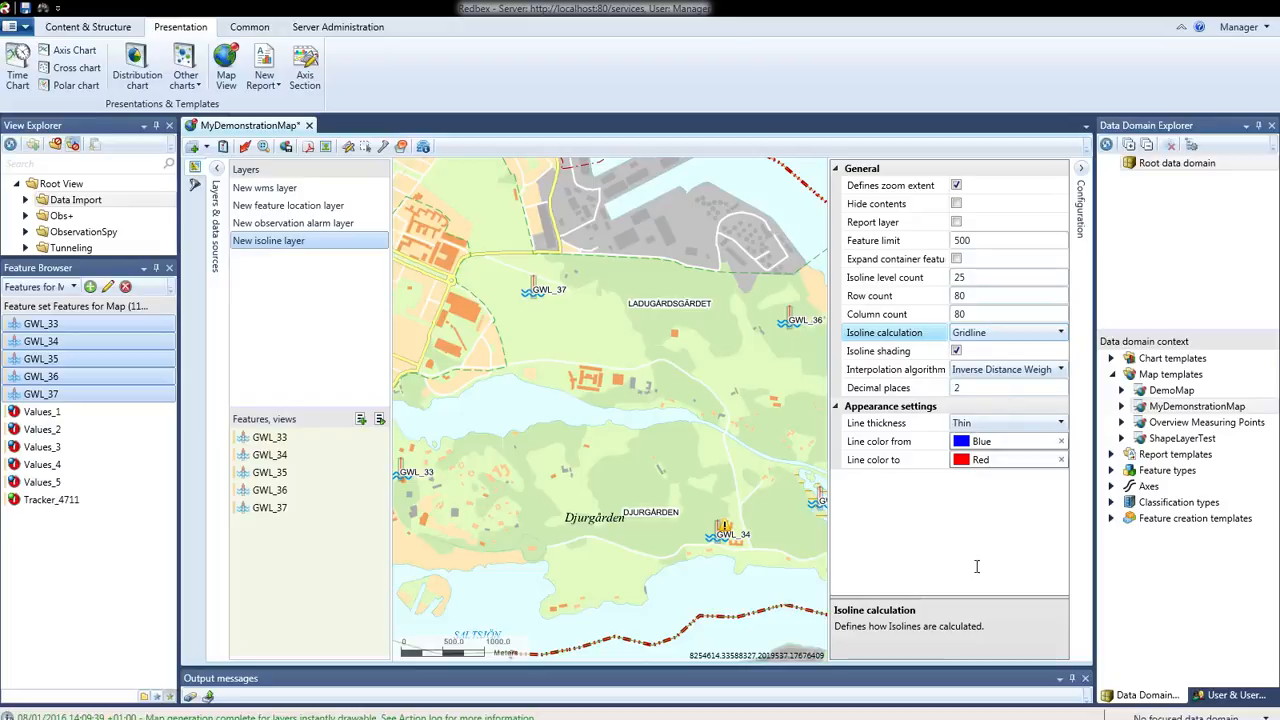
left_click(1005, 388)
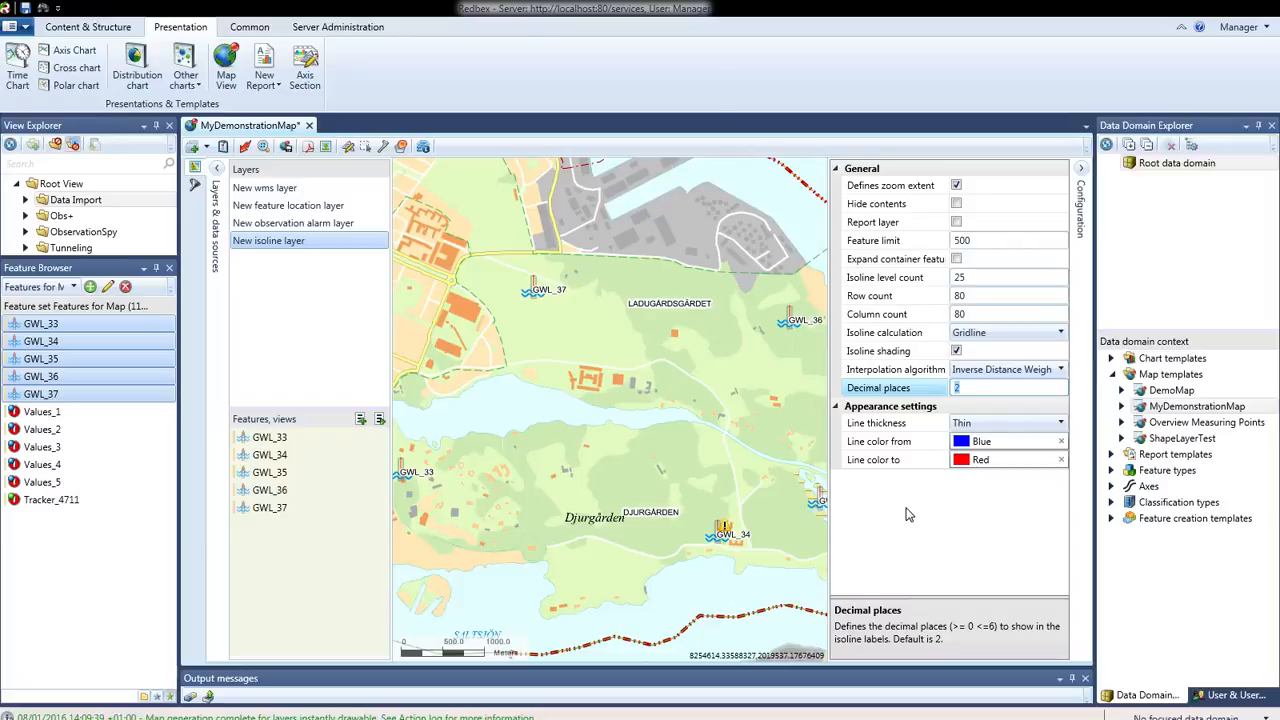
left_click(245, 147)
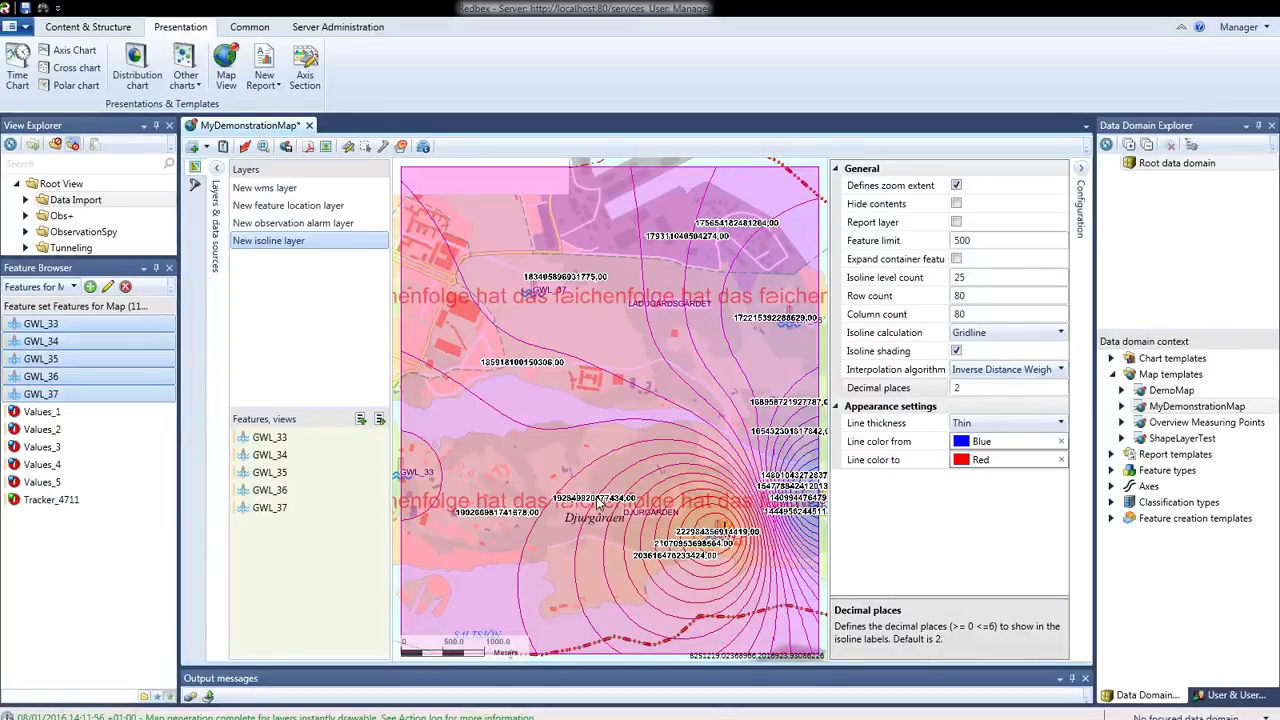
Hide the contents of the elevation isoline layer and add and select an Observation property isoline layer
left_click(956, 204)
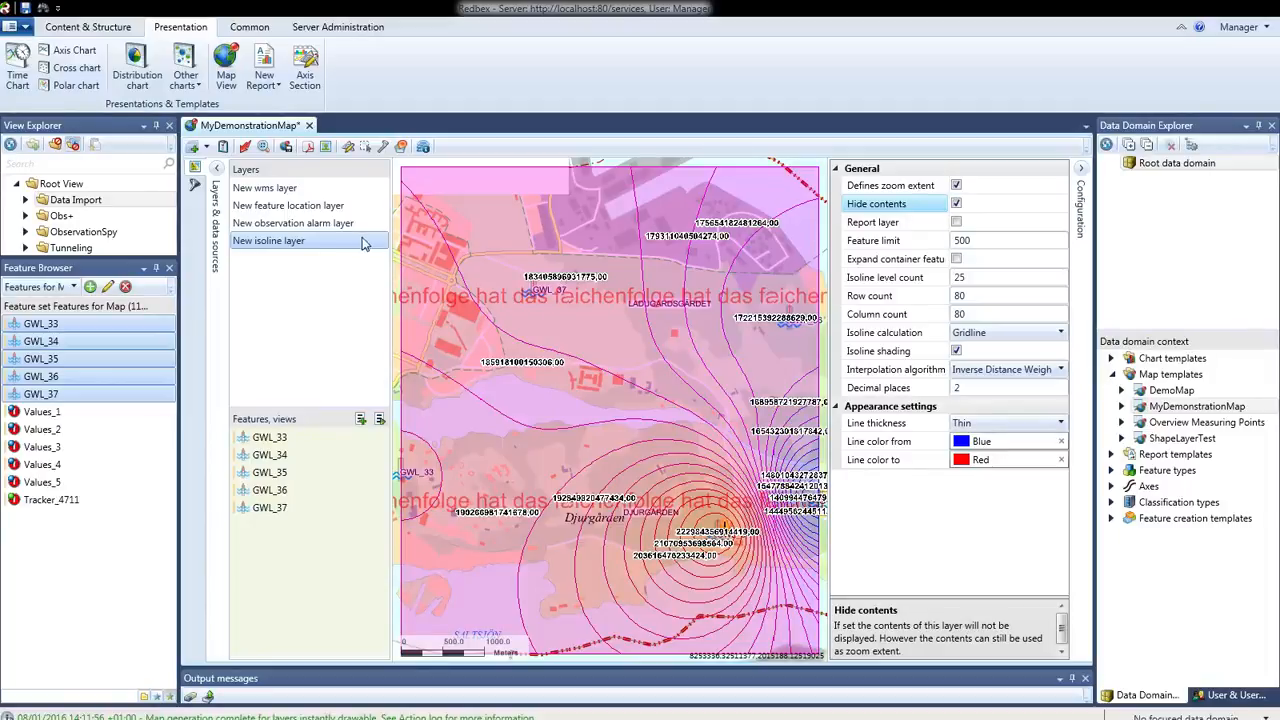
left_click(208, 148)
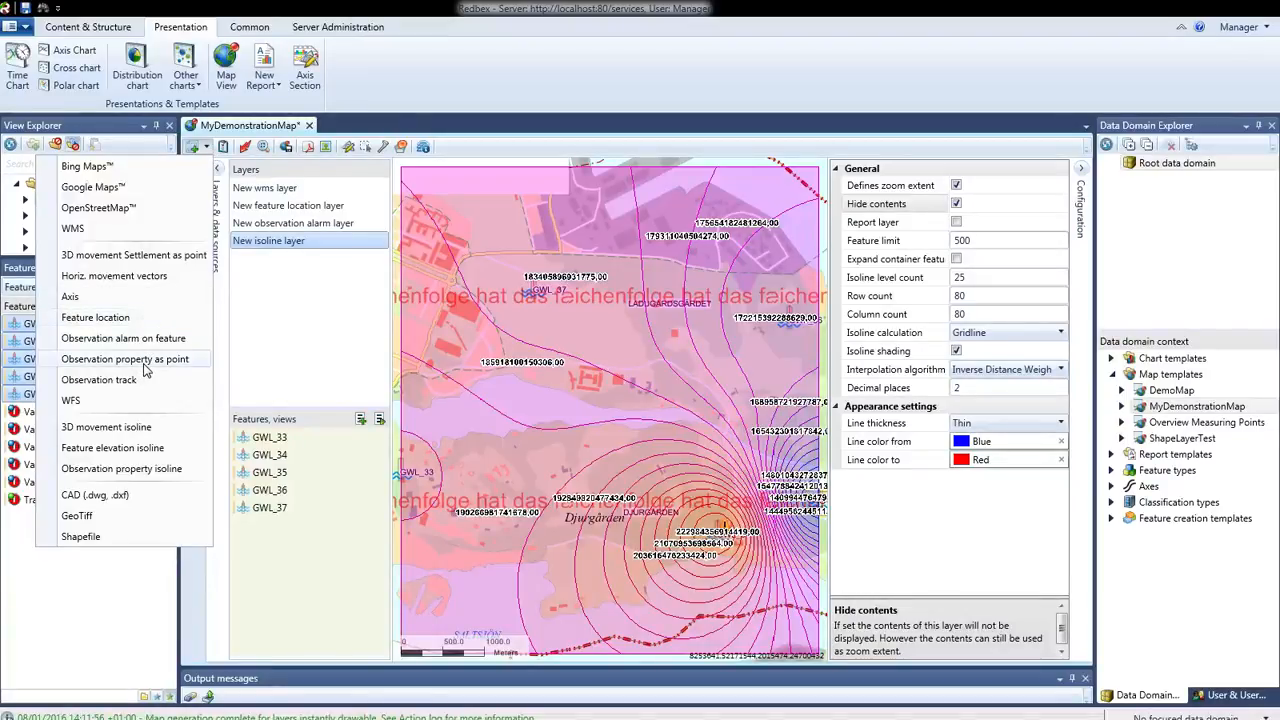
left_click(137, 471)
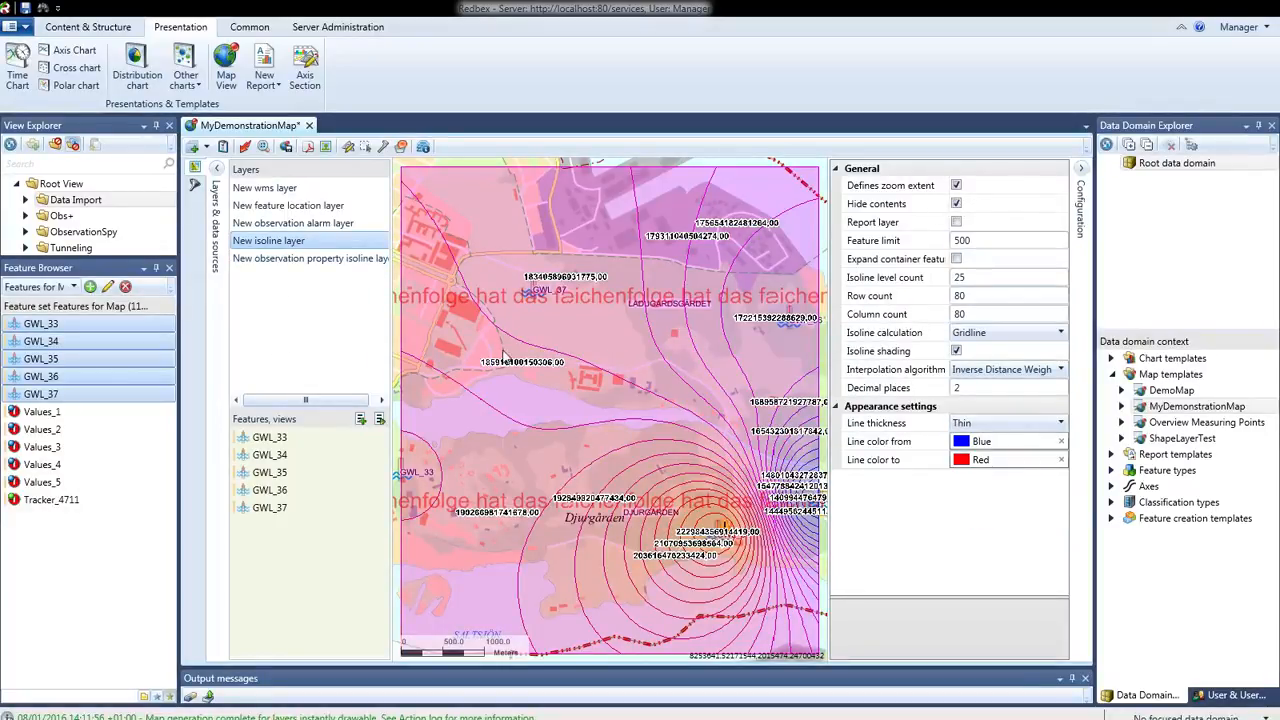
left_click(305, 259)
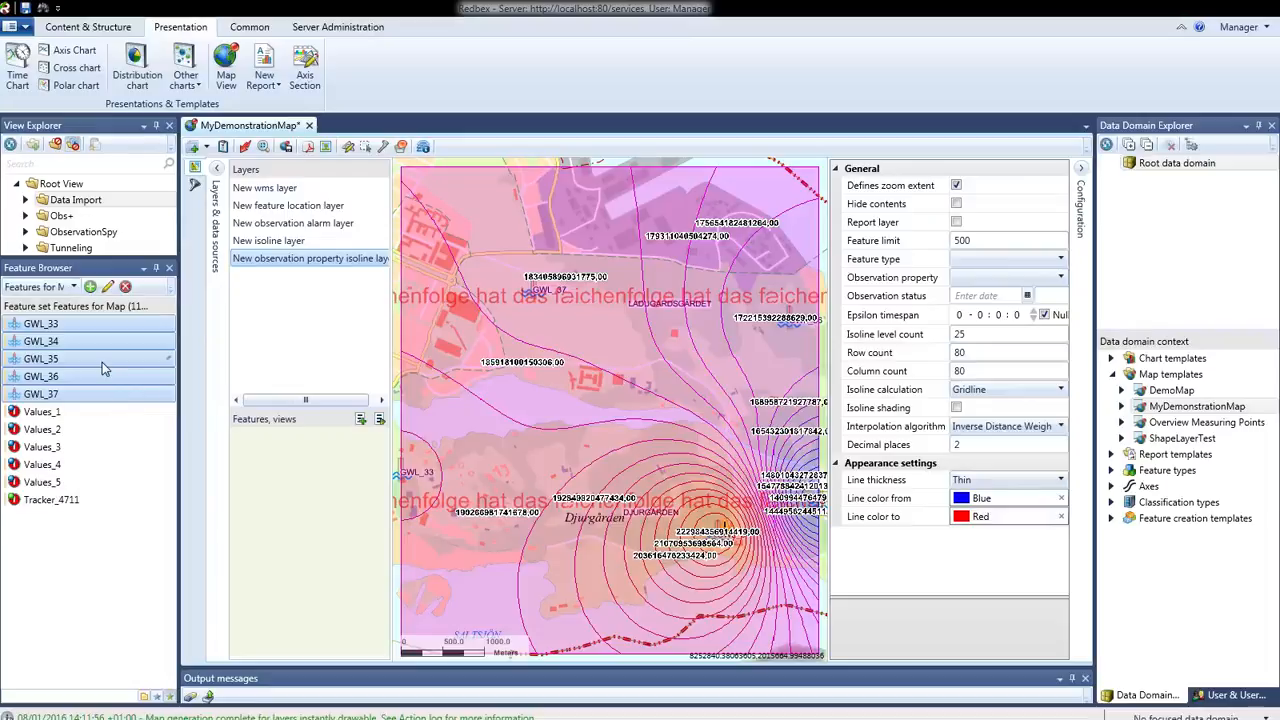
Try to assign features GWL_33 to GWL_37 to the observation property isoline layer
left_click_drag(259, 453, 313, 472)
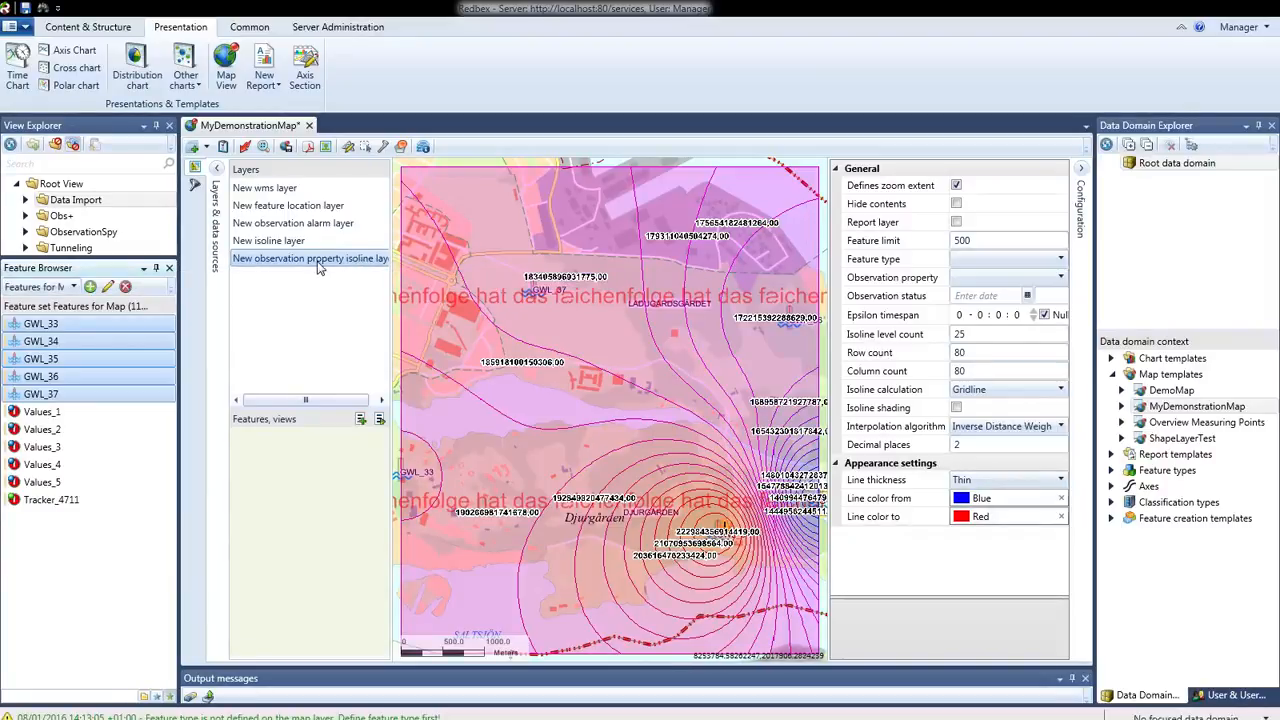
Set the observation property isoline layer's feature type to Ground water level and its observation property to Water level
left_click(968, 264)
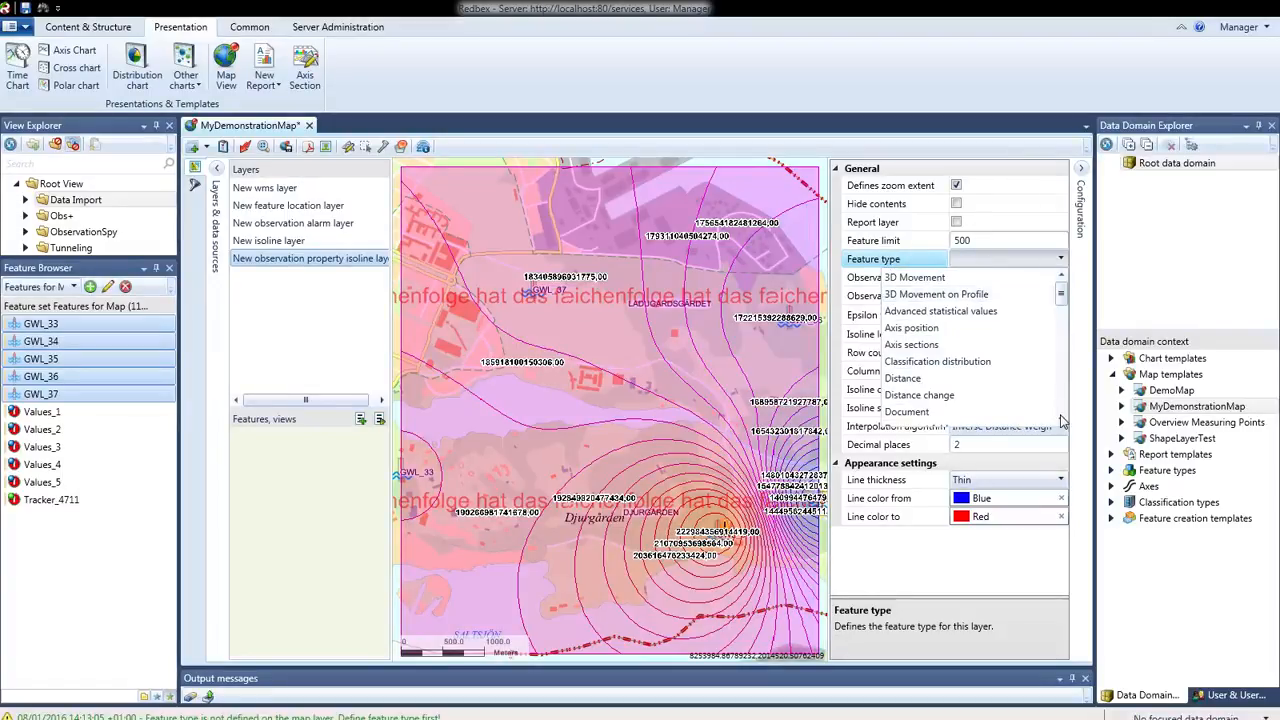
scroll(1062, 421, "down", 4)
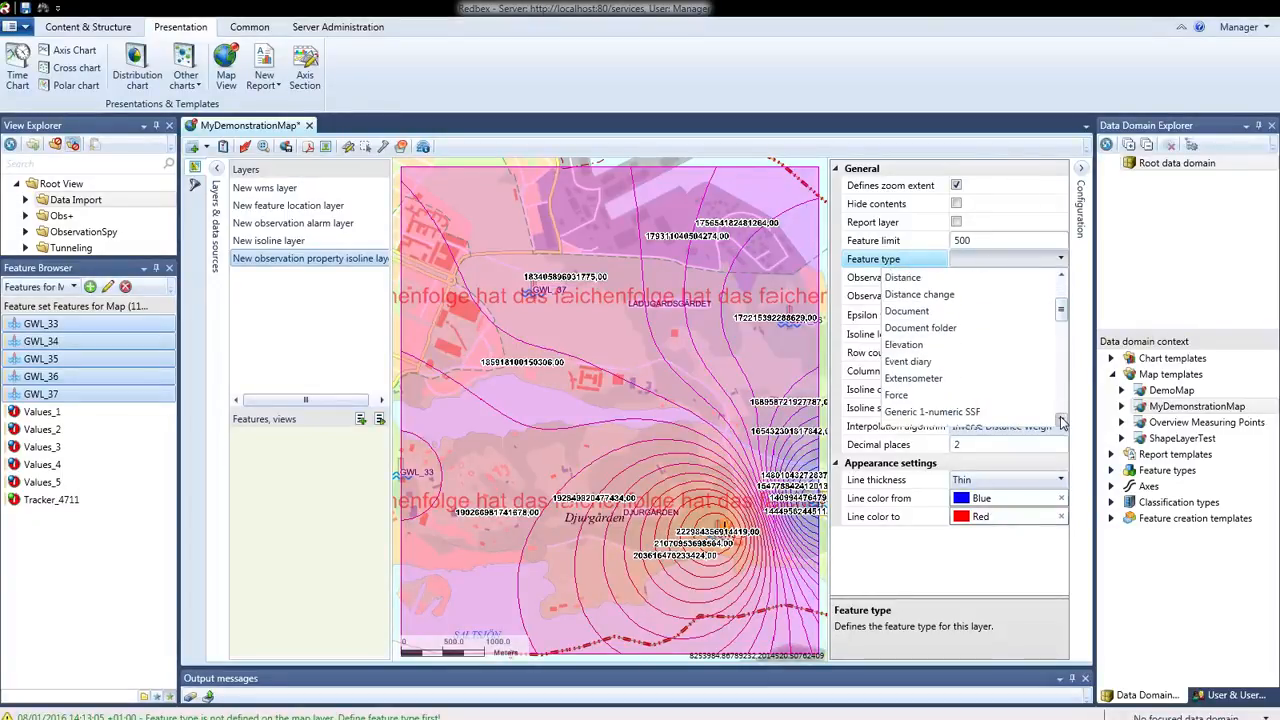
scroll(1062, 421, "down", 4)
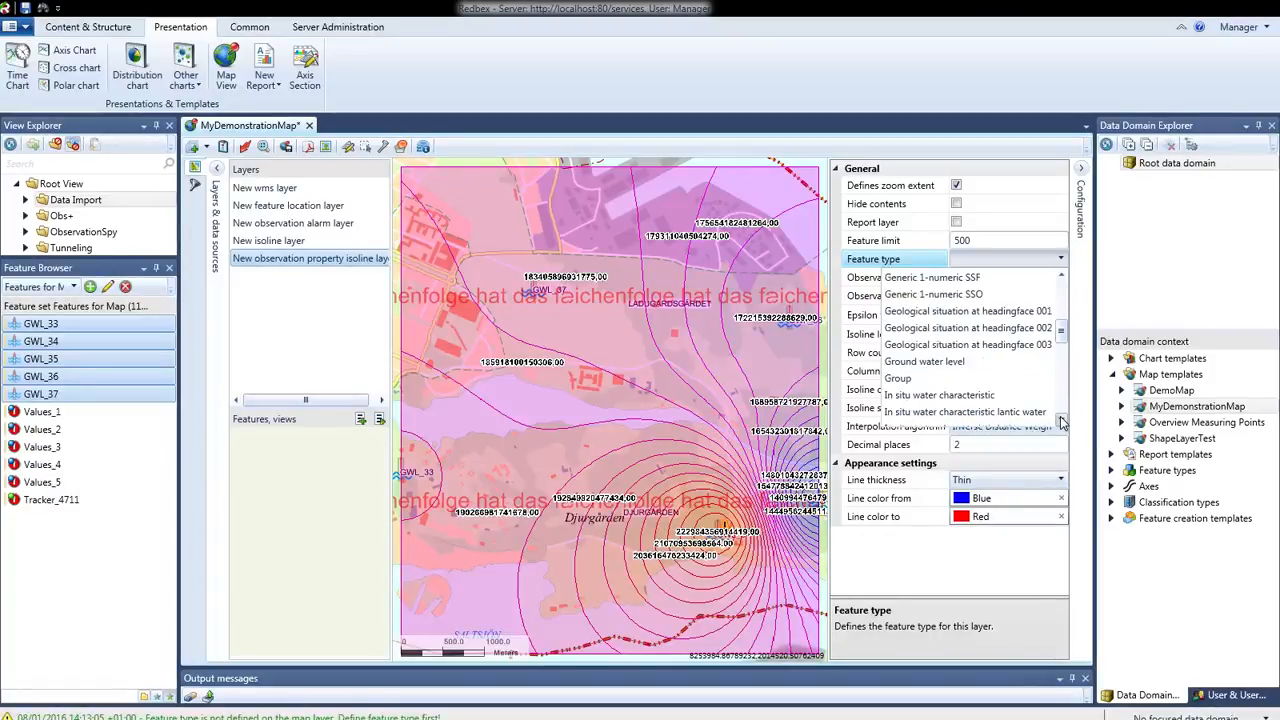
left_click(932, 362)
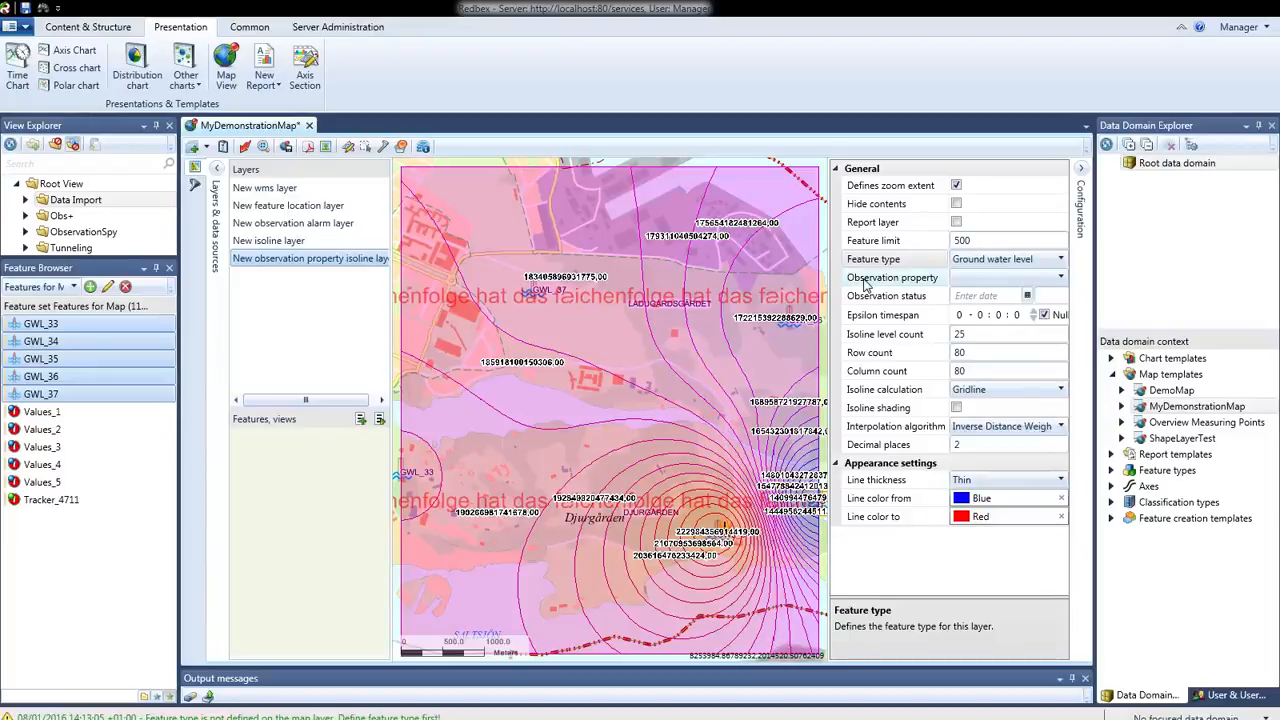
left_click(1060, 280)
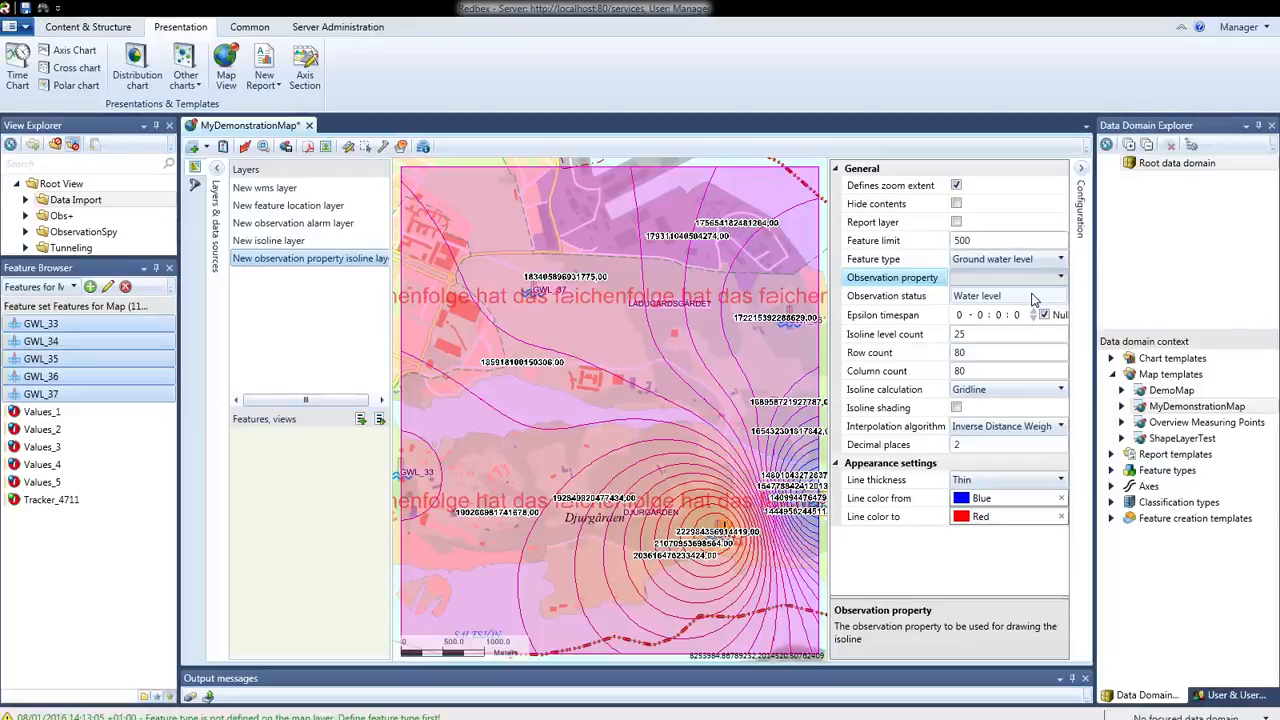
left_click(1033, 300)
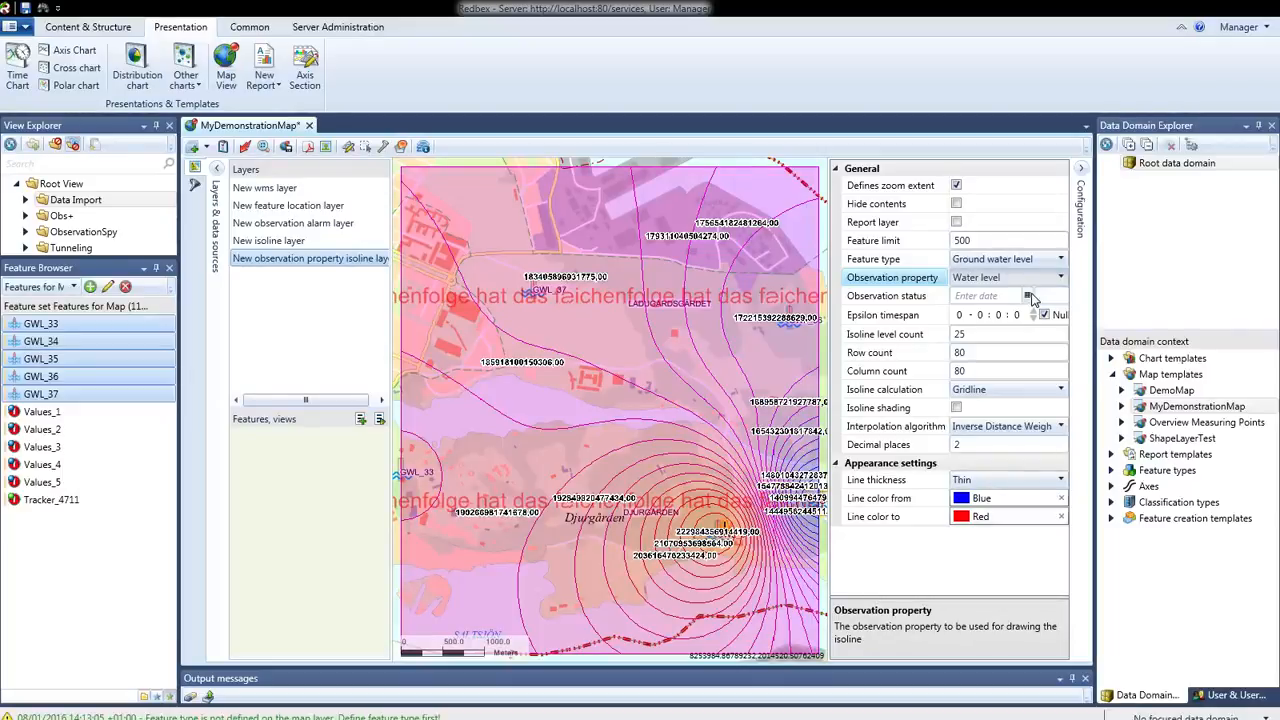
Assign GWL_33 to GWL_37 to the observation property isoline layer with isoline shading on, and apply the template and binding to the map
left_click_drag(66, 335, 304, 470)
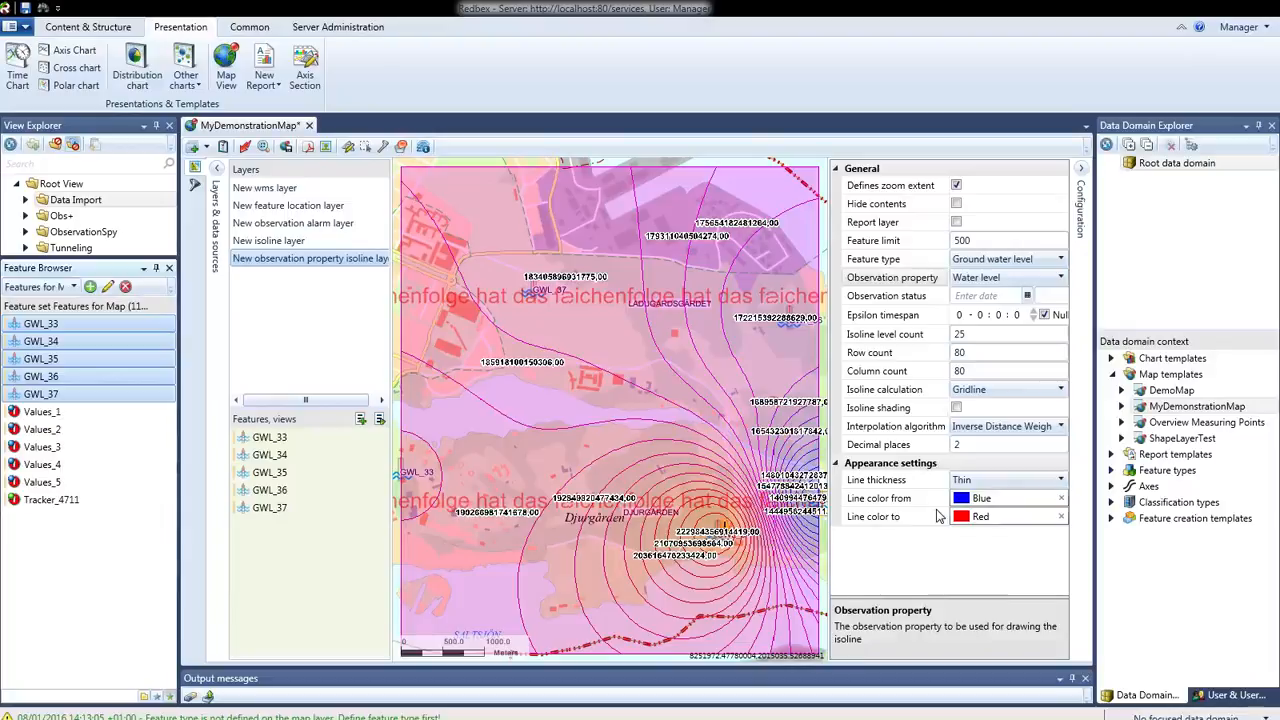
left_click(956, 408)
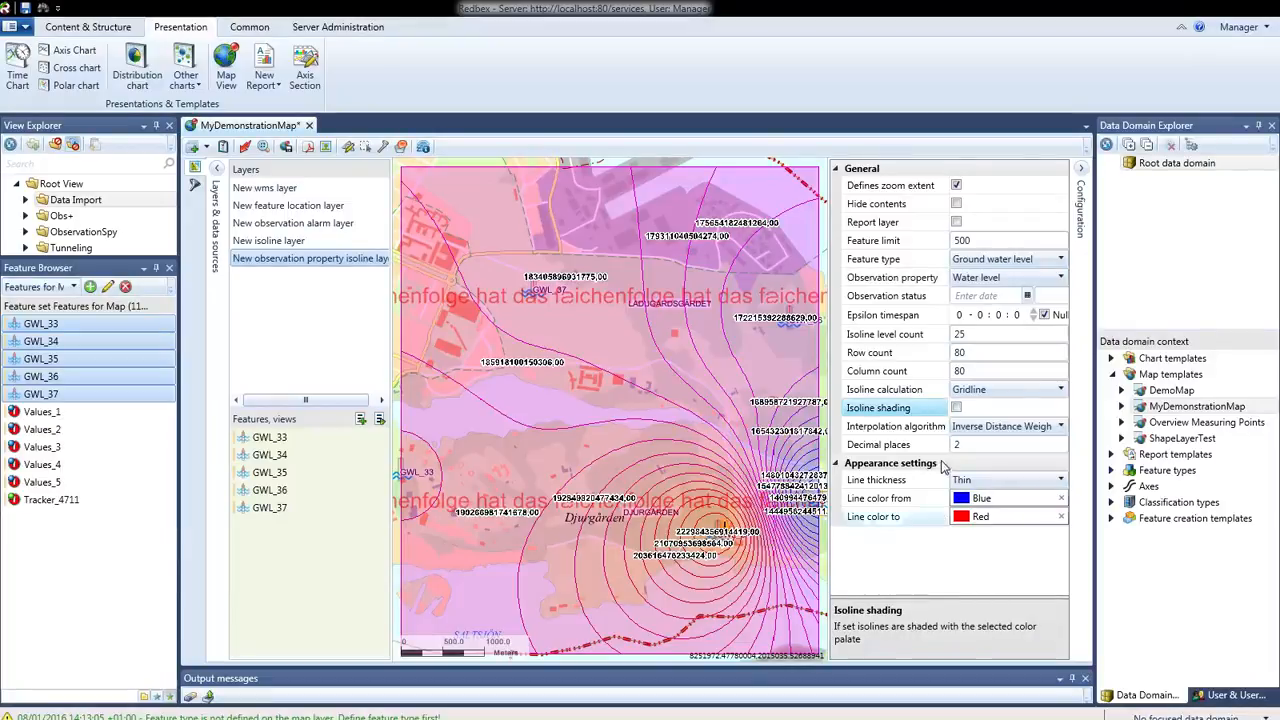
left_click(246, 148)
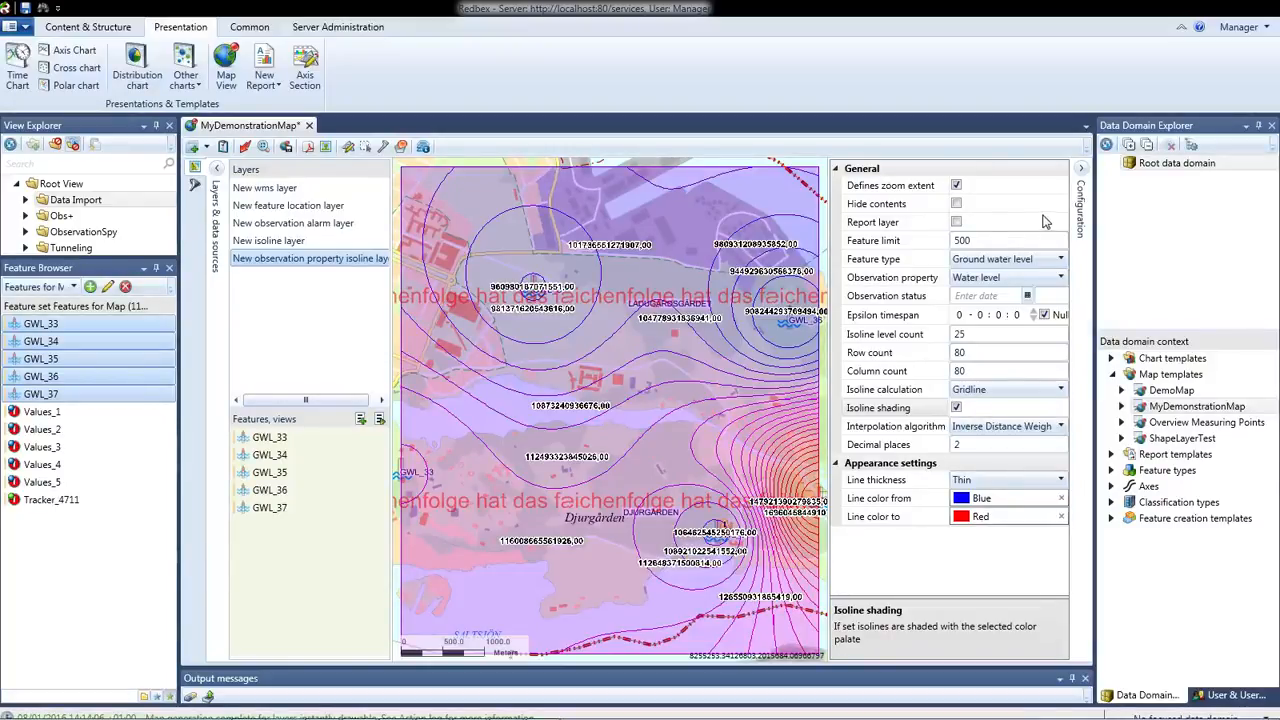
Hide the observation property isoline layer's contents and add an Observation property as point layer
left_click(957, 204)
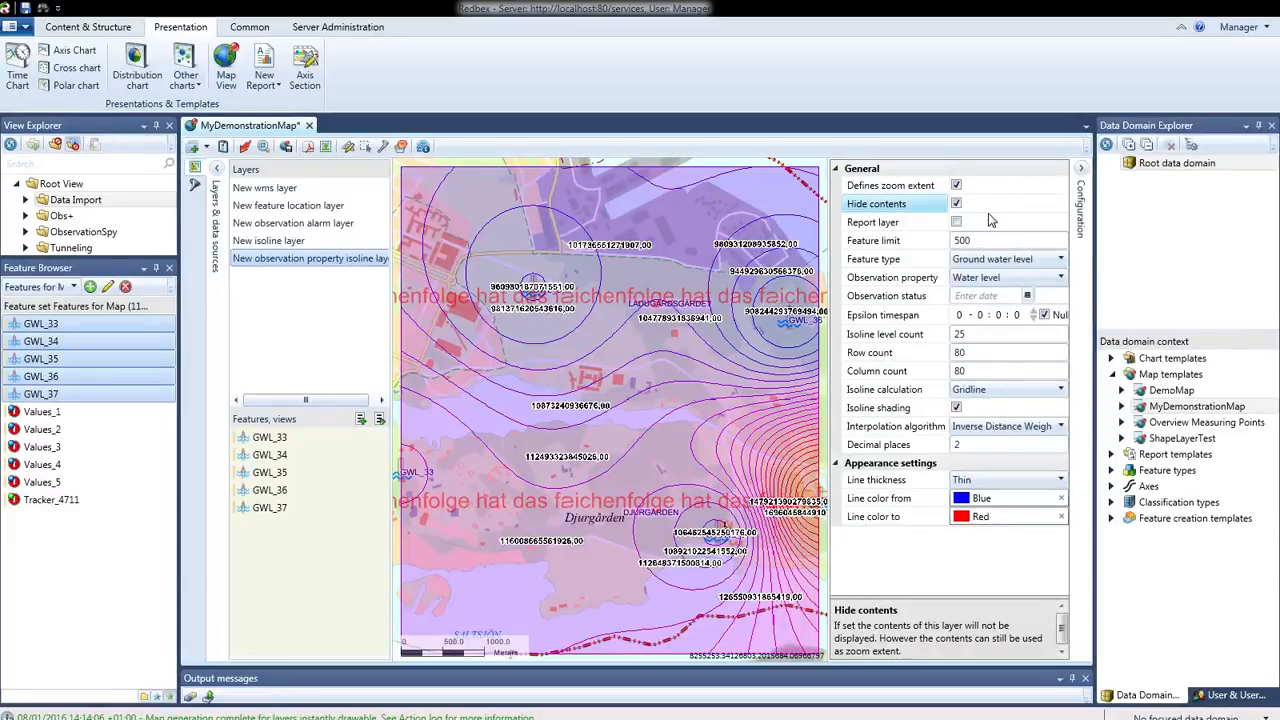
left_click(207, 147)
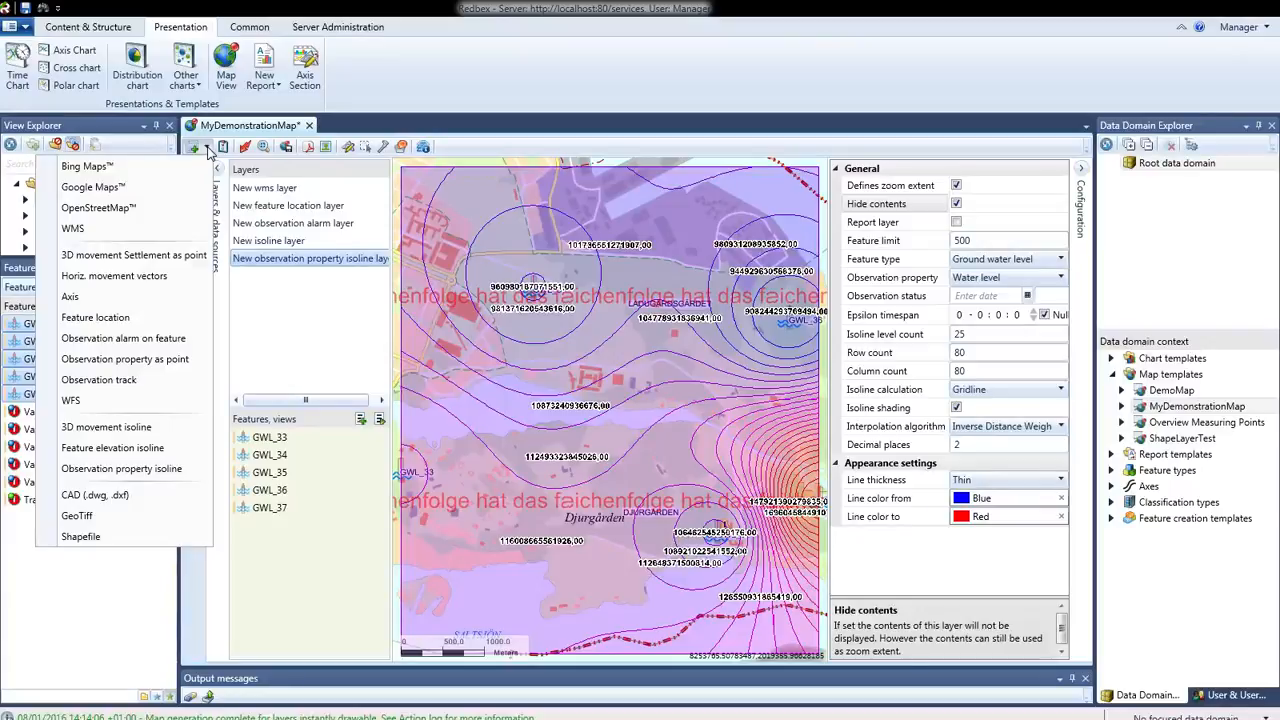
left_click(124, 359)
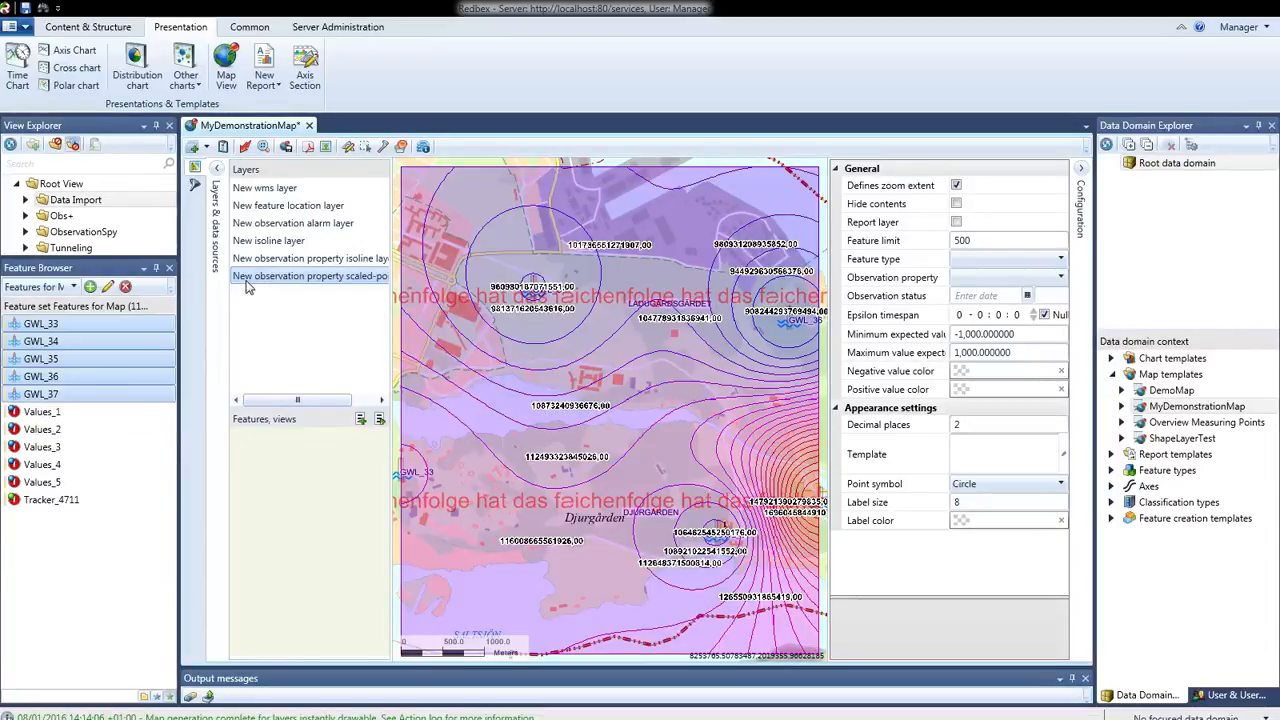
Set the point layer's feature type to Generic 1-numeric SSF and its observation property to Value
left_click(1028, 264)
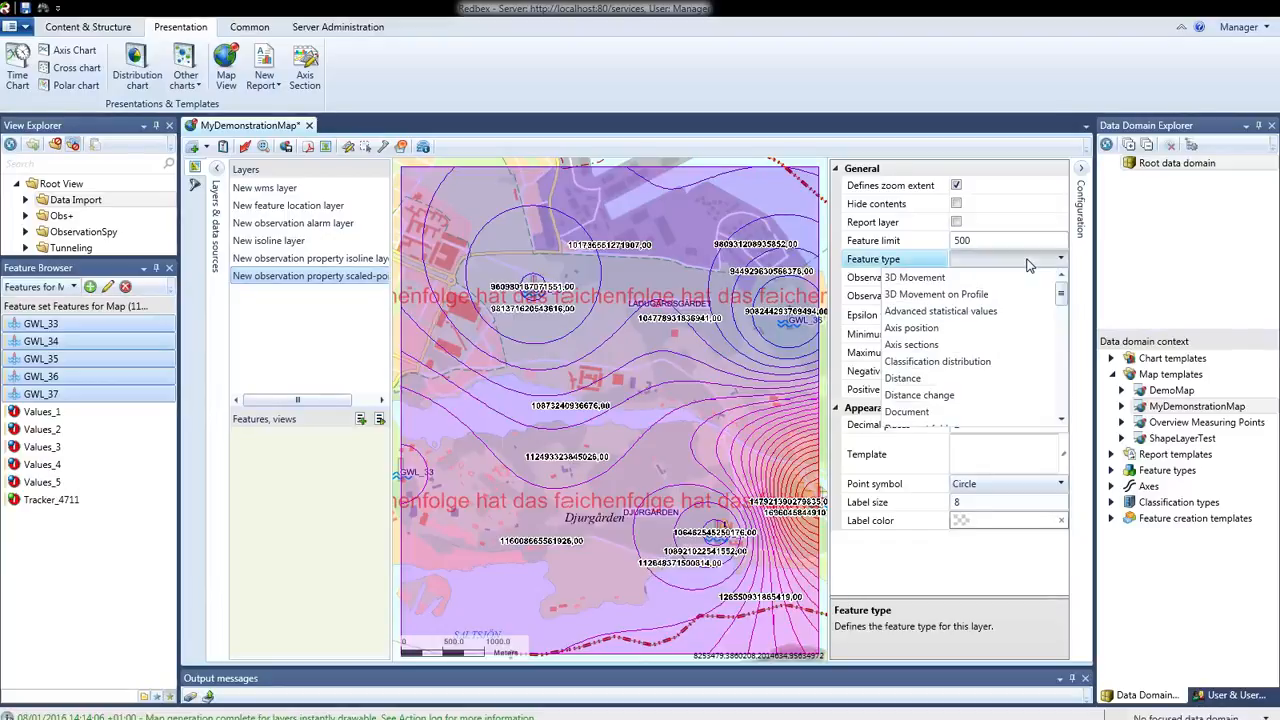
left_click(1061, 422)
left_click(1061, 422)
left_click(1061, 422)
left_click(1061, 422)
left_click(1061, 422)
left_click(1061, 422)
left_click(1061, 422)
left_click(1061, 422)
left_click(1061, 422)
left_click(1061, 422)
left_click(1061, 422)
left_click(1061, 422)
left_click(1061, 422)
left_click(1061, 422)
left_click(1061, 422)
left_click(1061, 422)
left_click(1061, 422)
left_click(1061, 422)
left_click(1061, 422)
left_click(1061, 422)
left_click(1061, 422)
left_click(1061, 422)
left_click(1061, 422)
left_click(1061, 422)
left_click(1061, 422)
left_click(1061, 422)
left_click(1061, 422)
left_click(1061, 422)
left_click(1061, 422)
left_click(1061, 422)
left_click(1061, 422)
left_click(1061, 422)
left_click(1061, 422)
left_click(1061, 422)
left_click(1061, 422)
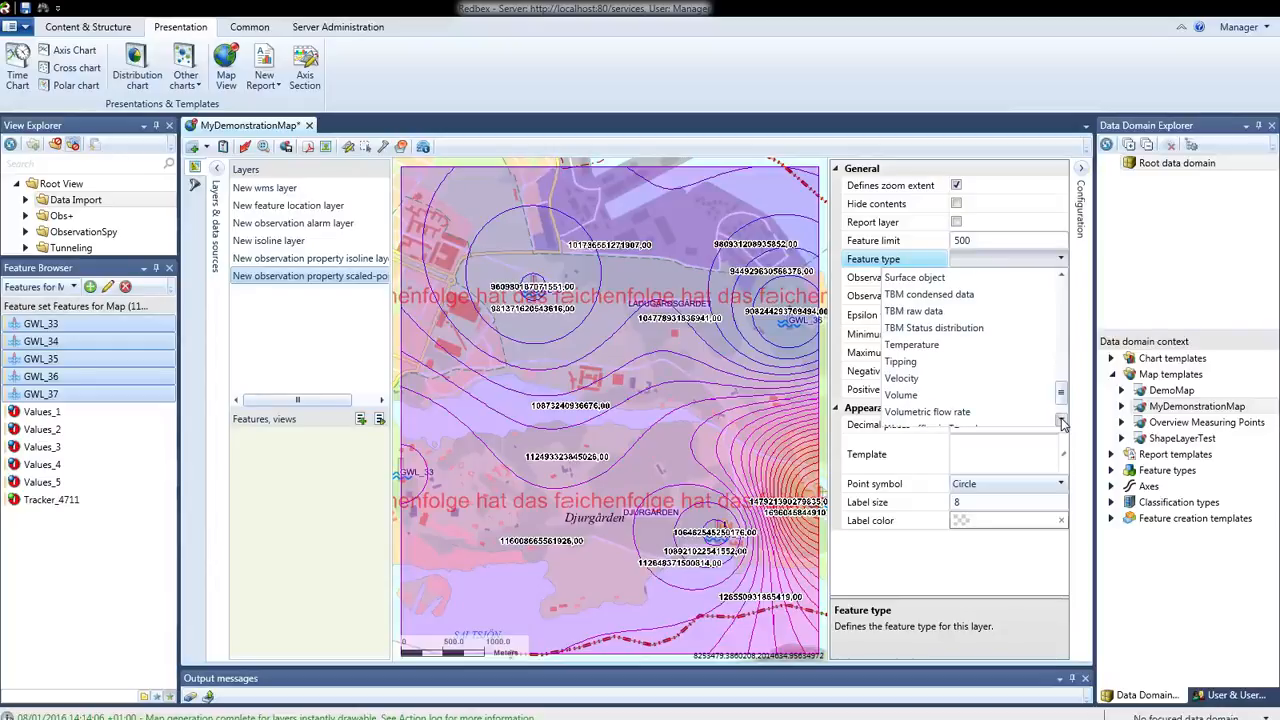
left_click(1061, 422)
left_click(1061, 422)
left_click(1061, 422)
left_click_drag(1062, 414, 1063, 326)
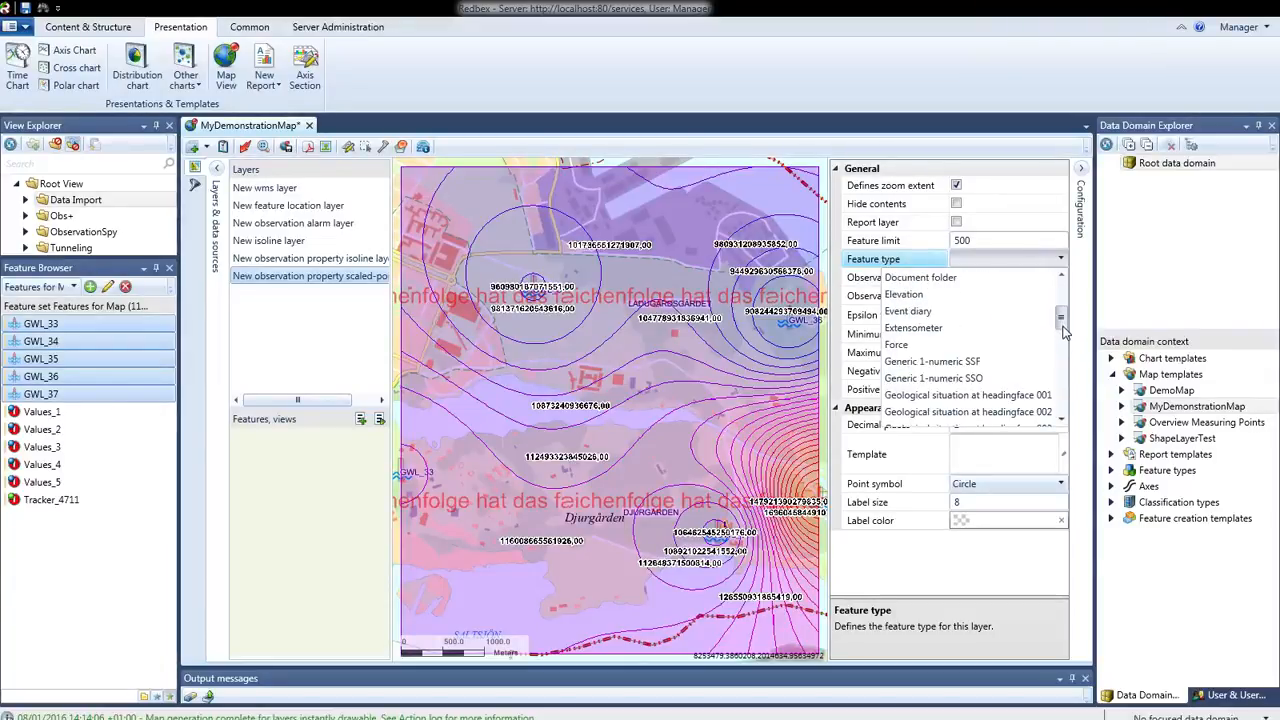
left_click(974, 363)
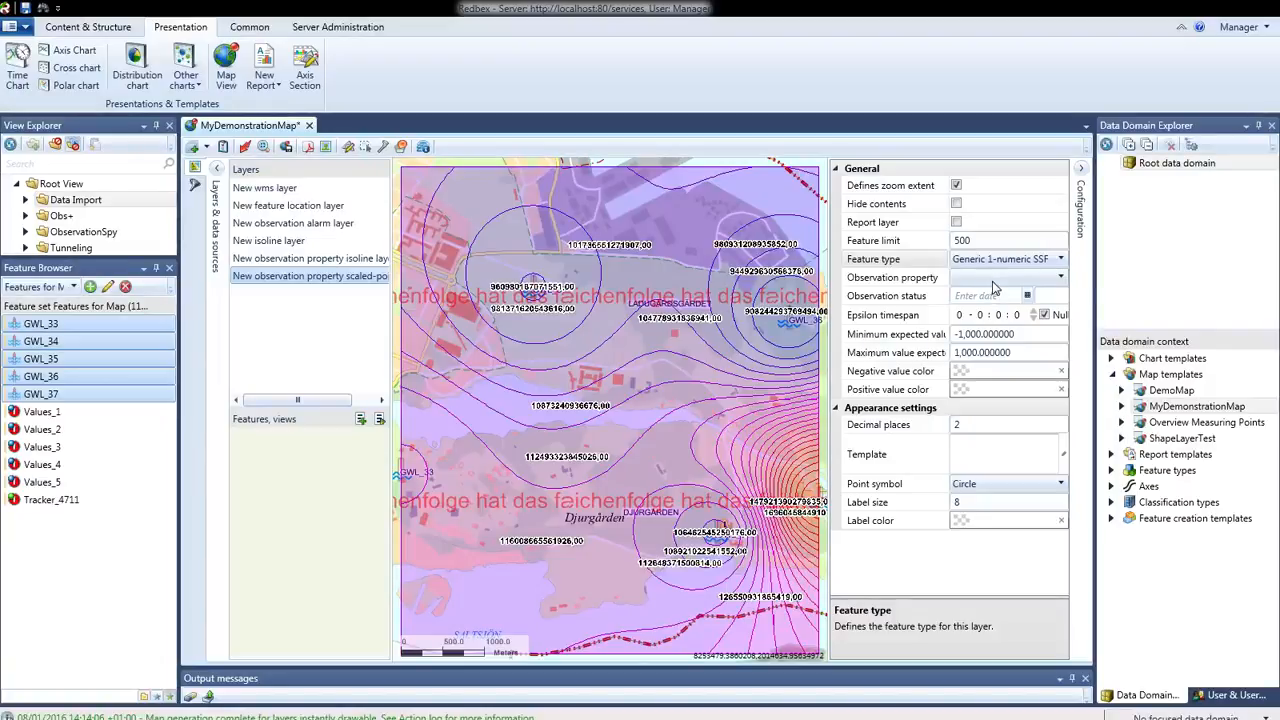
left_click(993, 281)
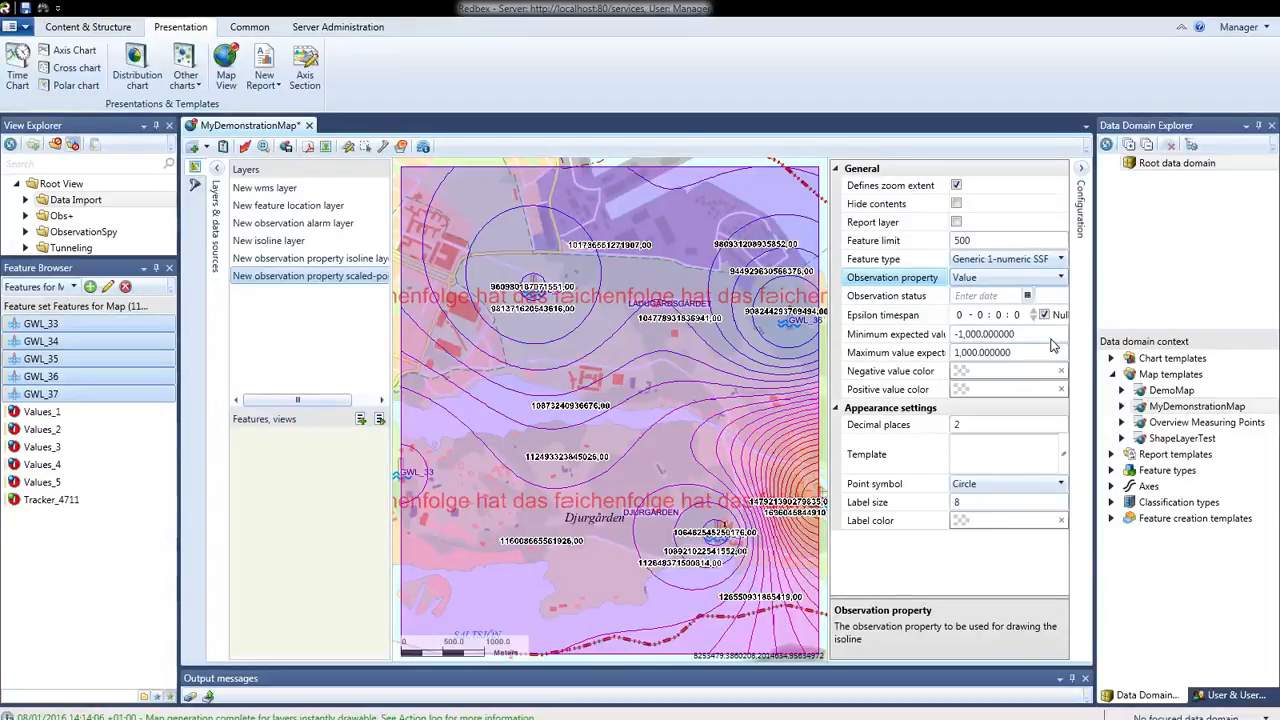
Assign the features Values_1 to Values_5 to the observation property scaled-point layer
left_click(62, 413)
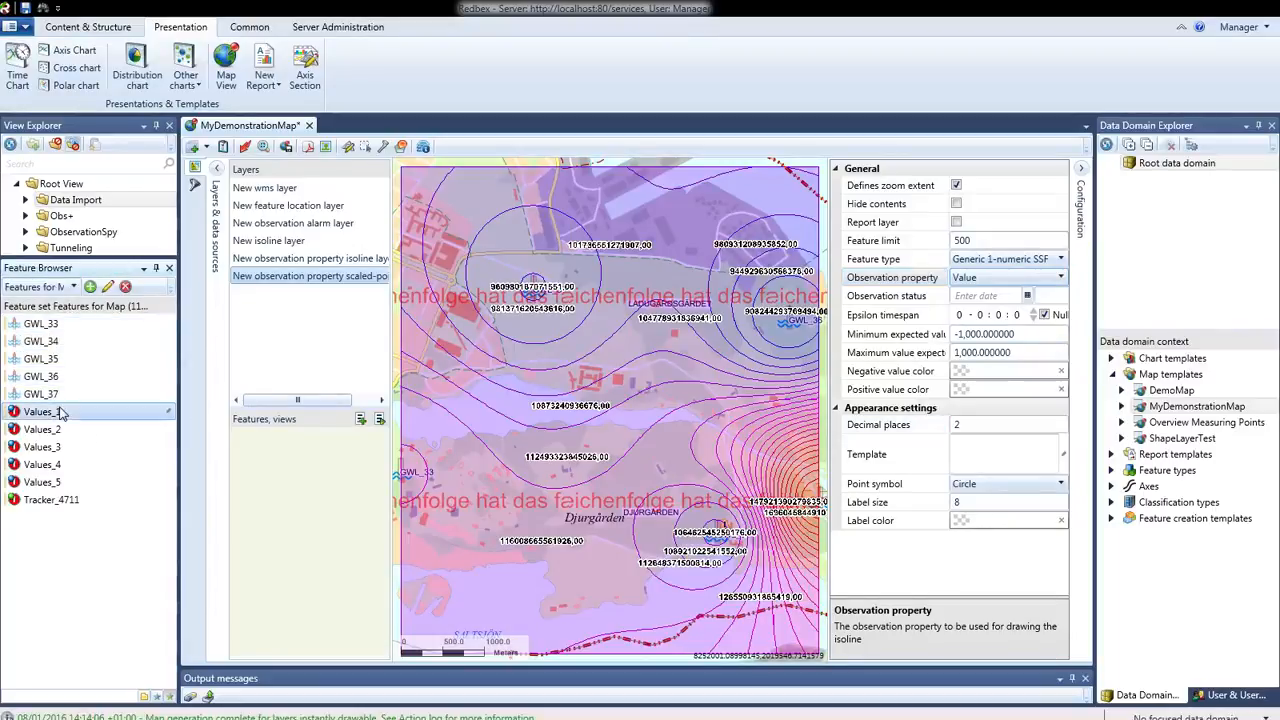
left_click(62, 482, "shift")
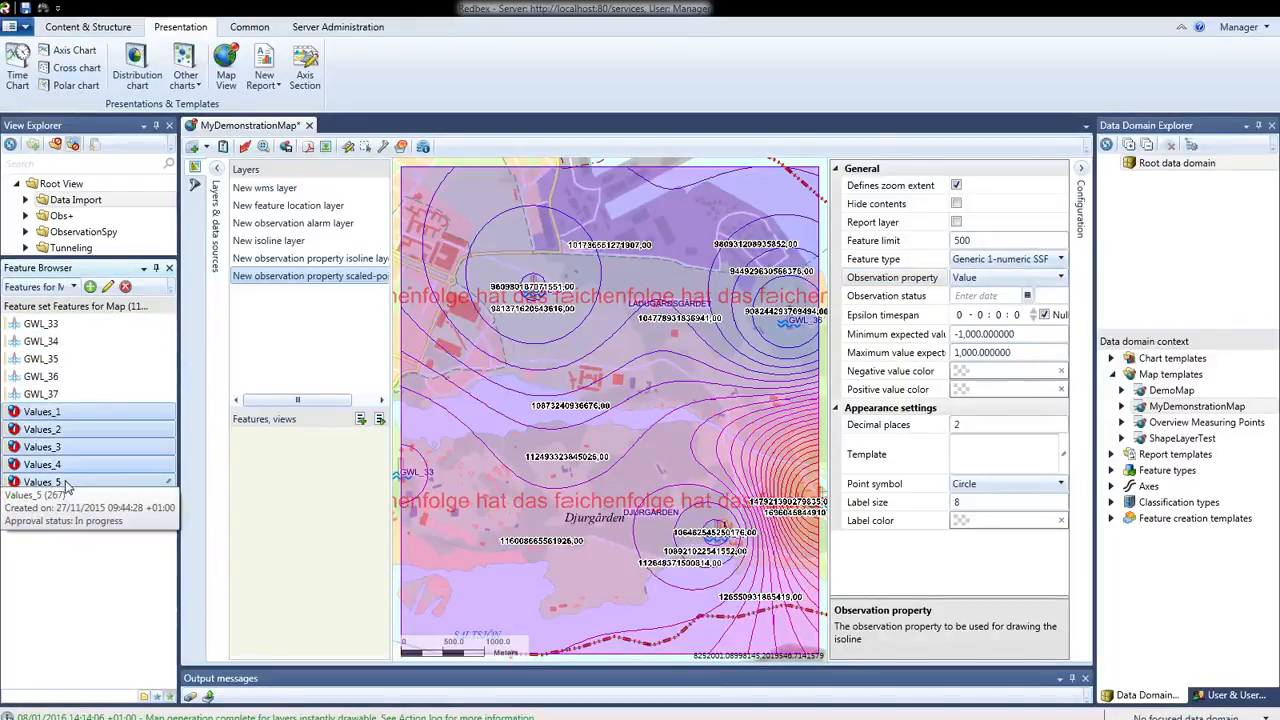
left_click_drag(133, 457, 303, 492)
Open the features Values_1 and Values_4 to examine their recorded observation values, and return to MyDemonstrationMap
left_click(30, 413)
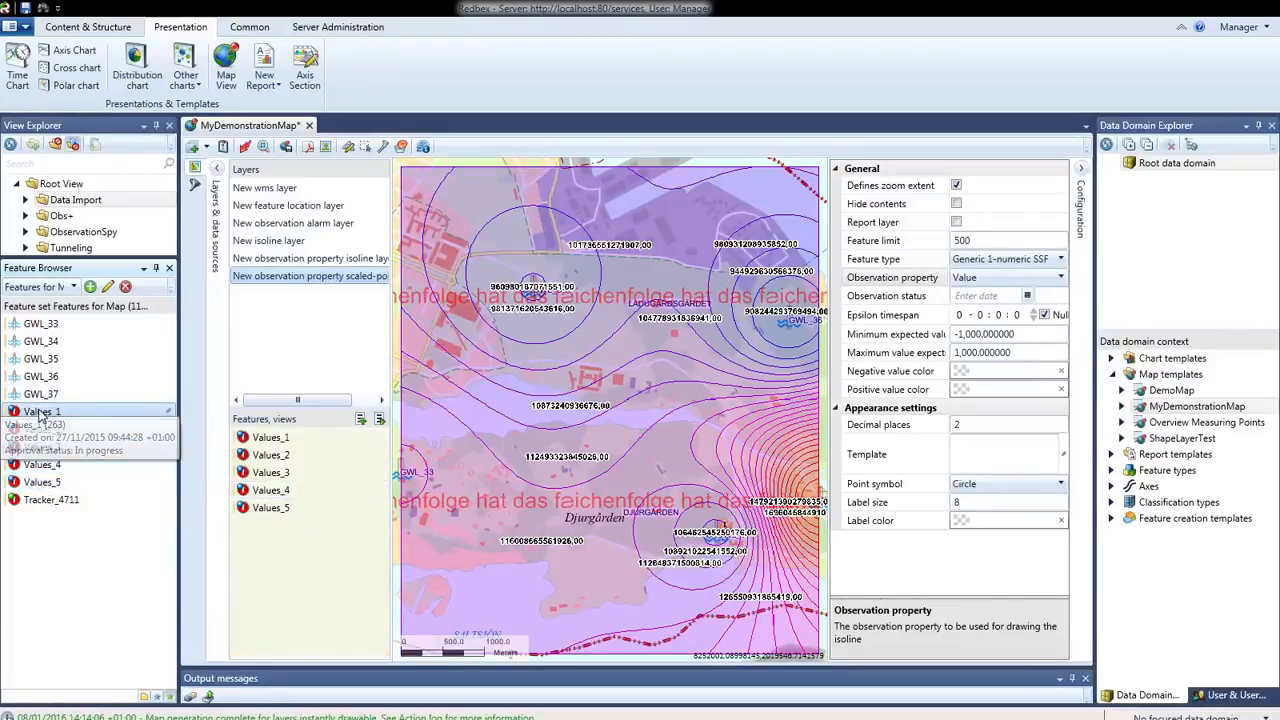
right_click(52, 414)
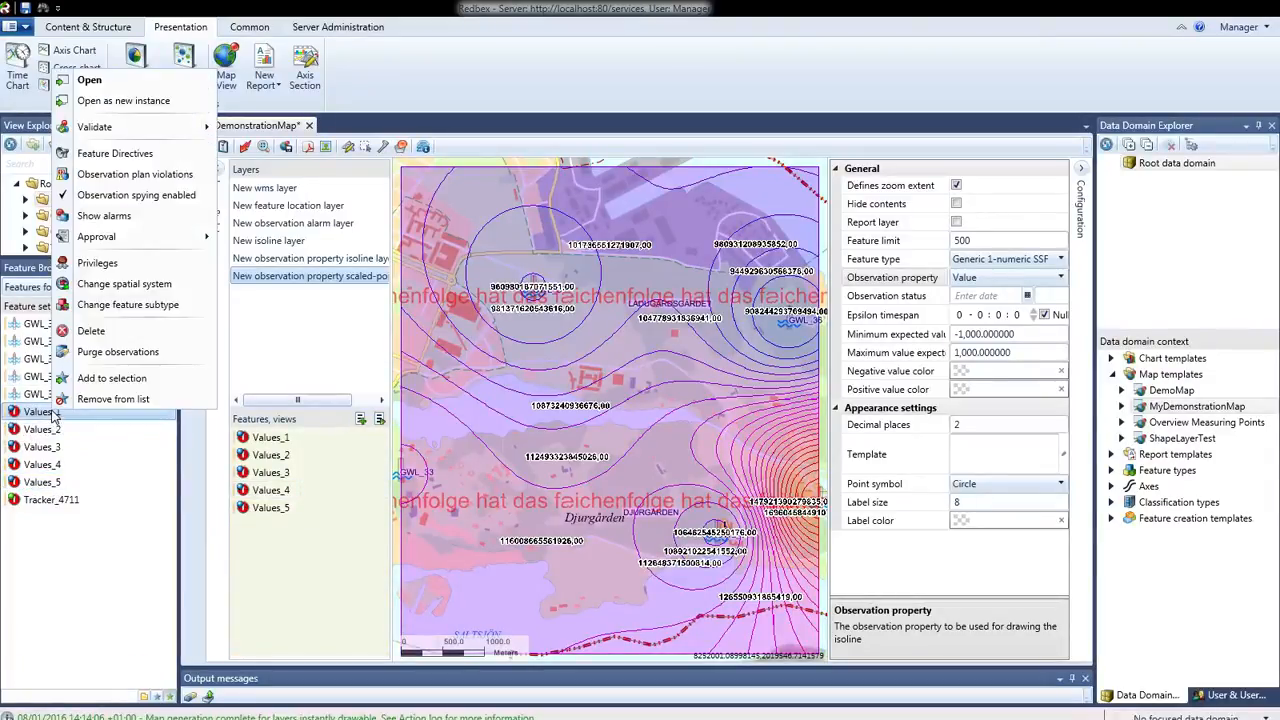
left_click(89, 81)
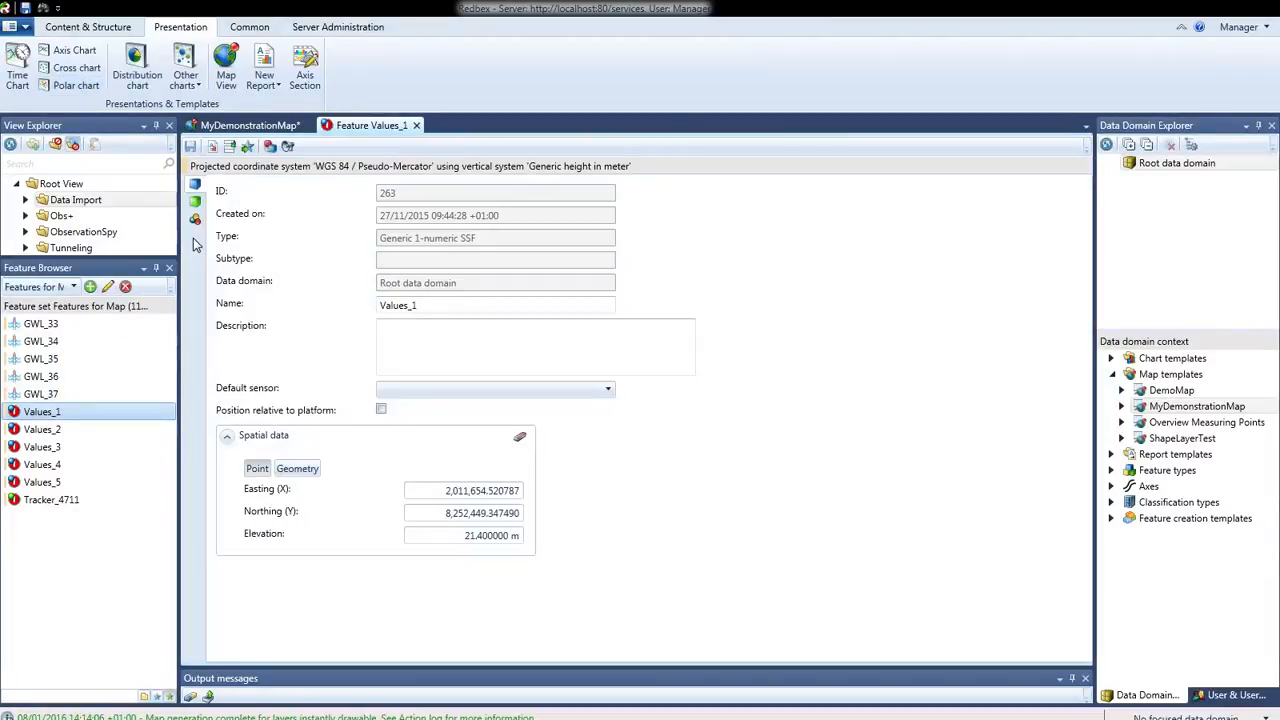
left_click(195, 220)
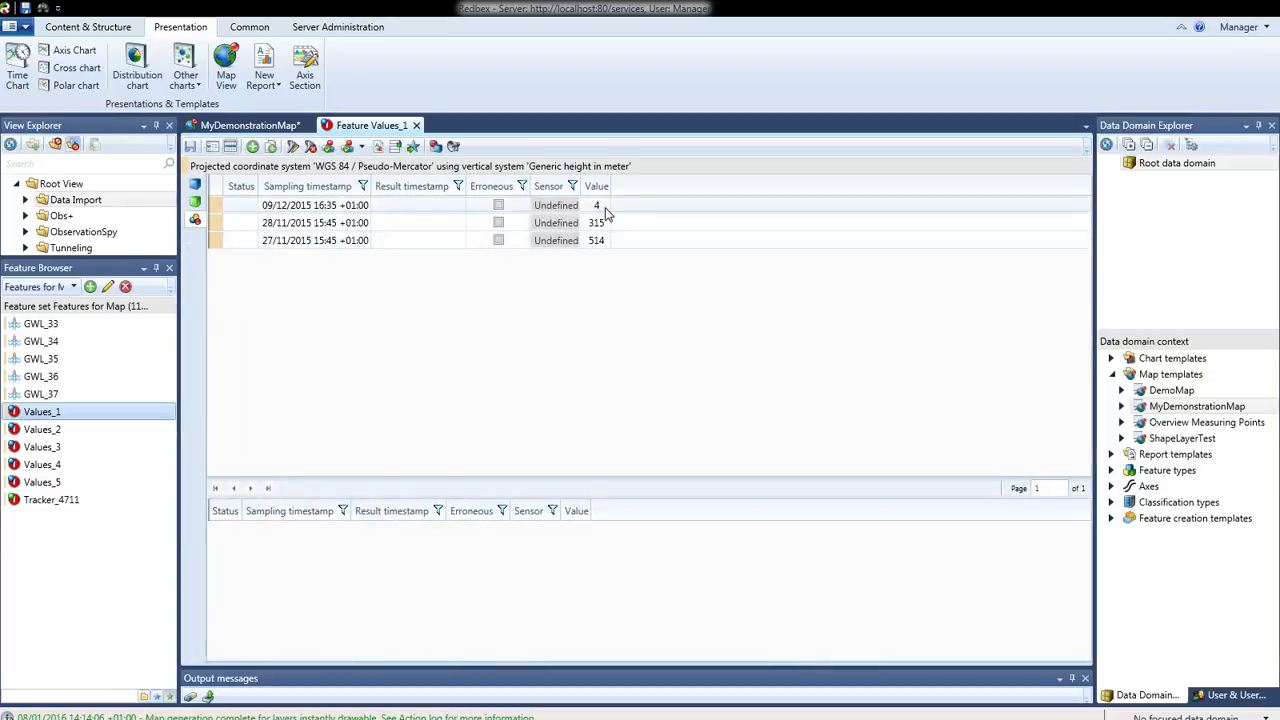
right_click(40, 464)
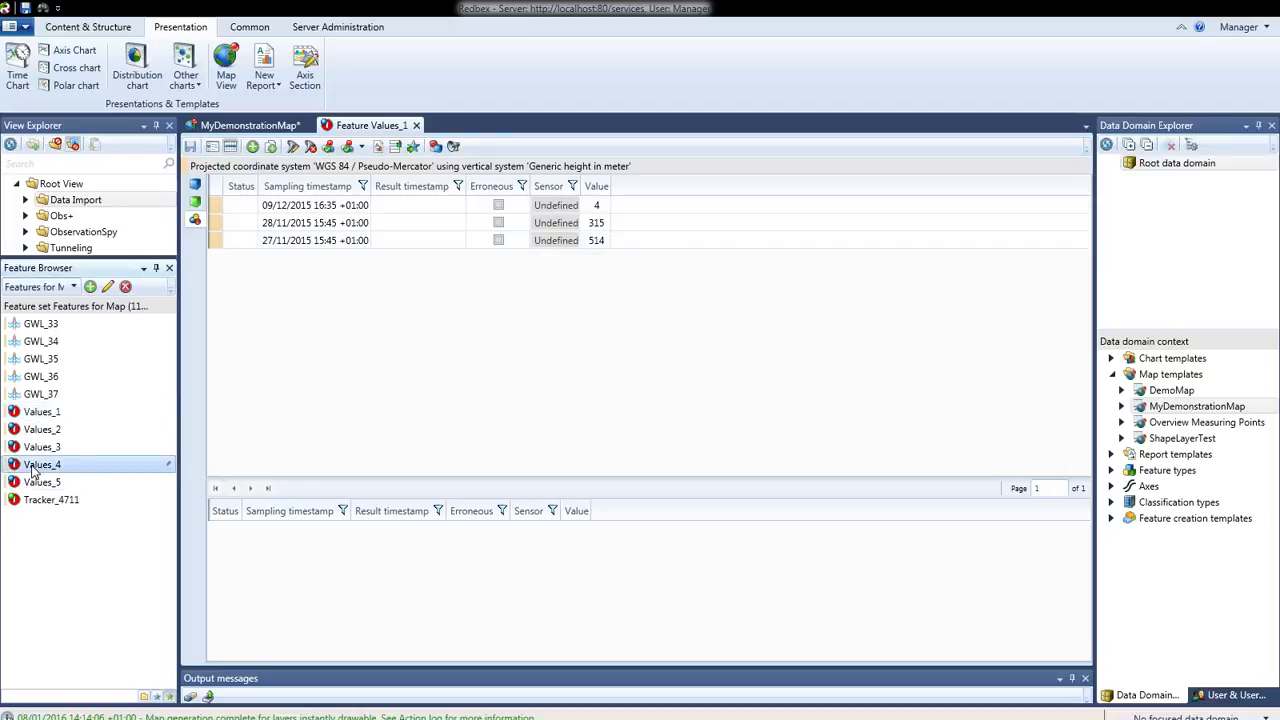
left_click(68, 153)
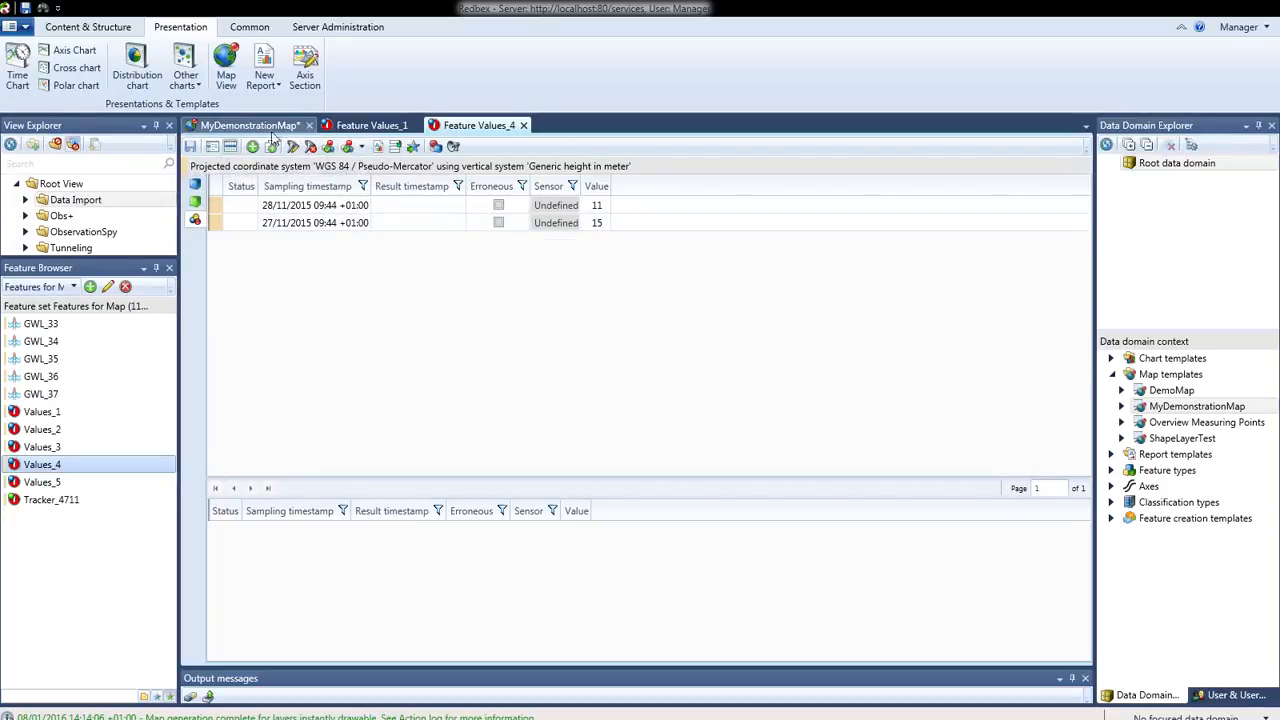
left_click(252, 125)
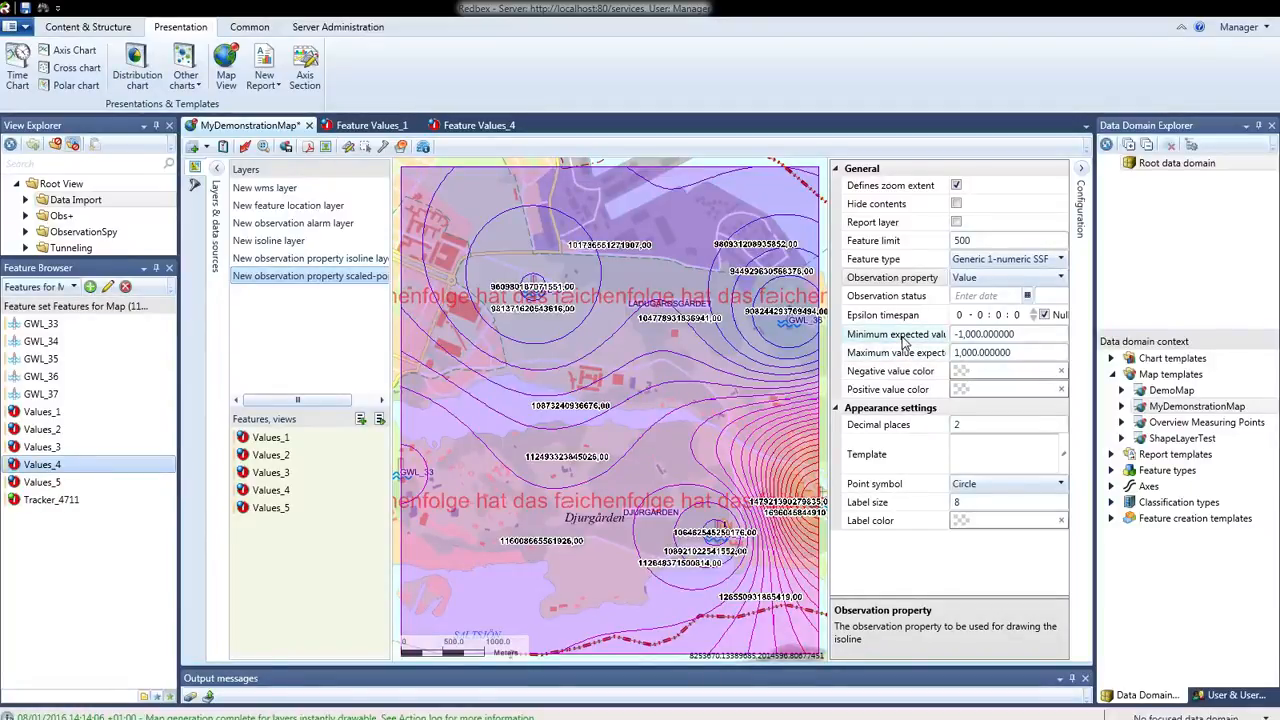
Set the scaled-point layer's minimum expected value to 0 and its maximum to 100, and apply the template to the map
left_click(904, 341)
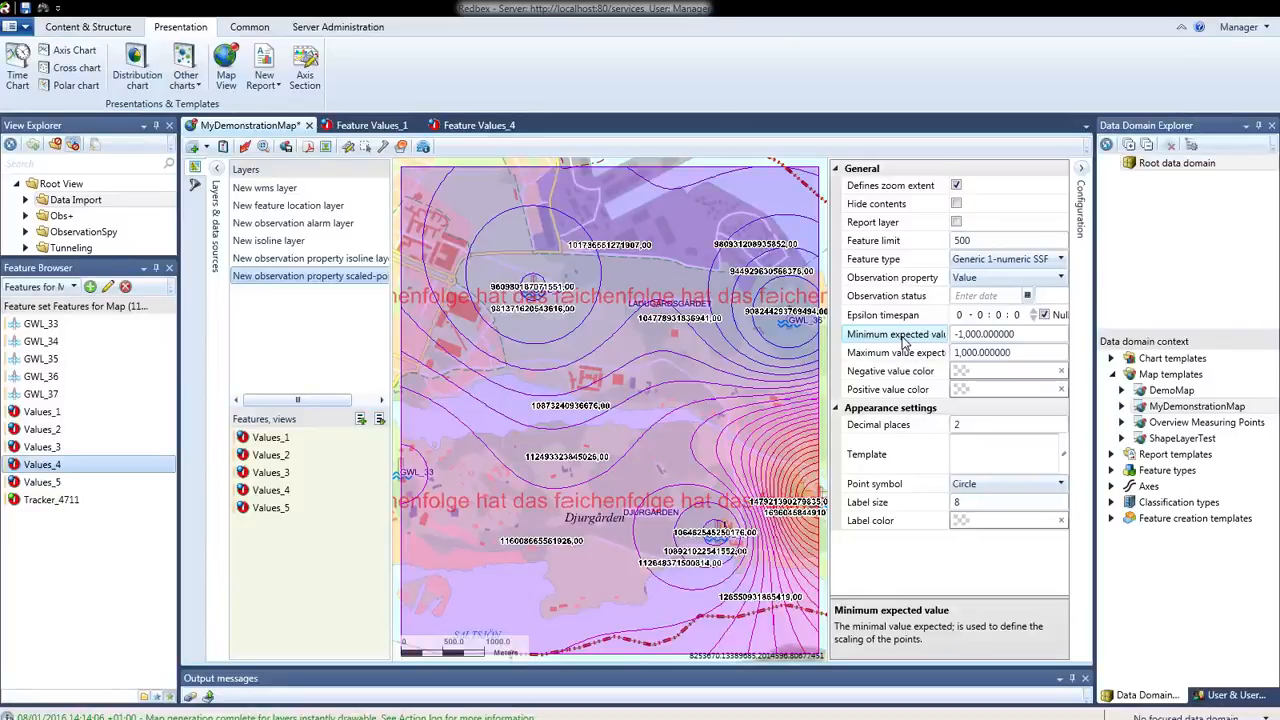
left_click(940, 342)
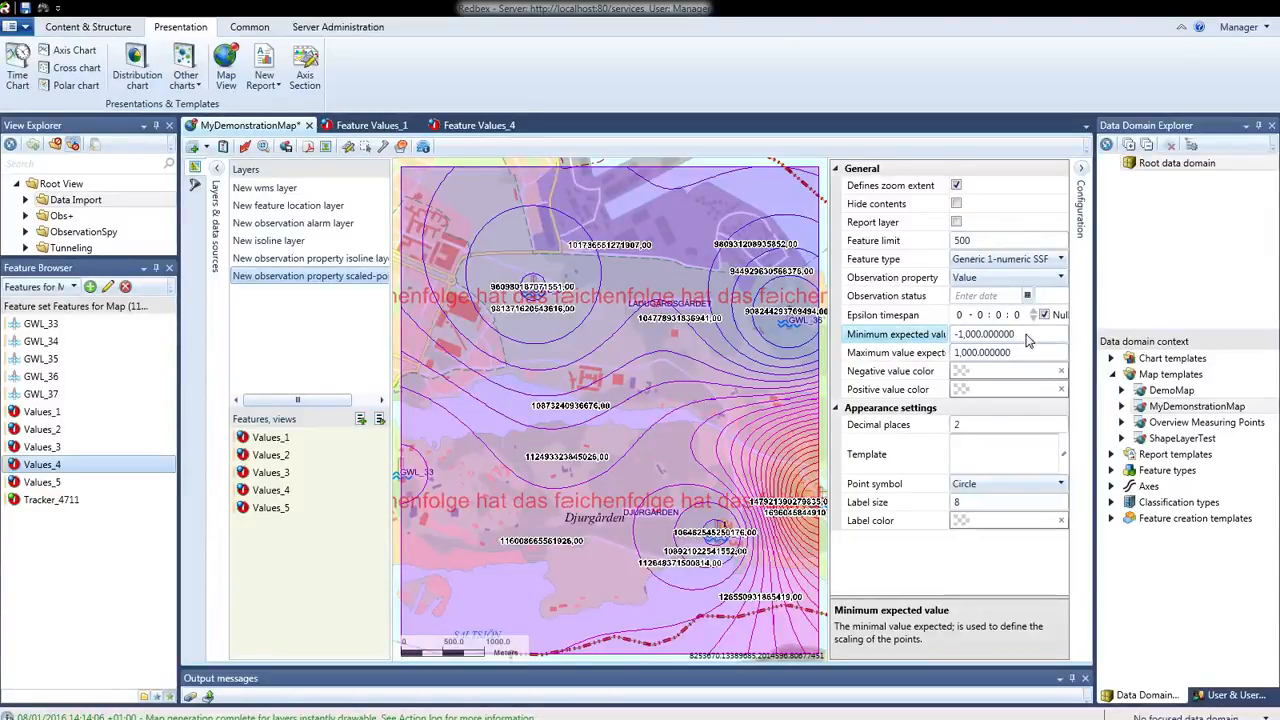
left_click(1027, 334)
type("0")
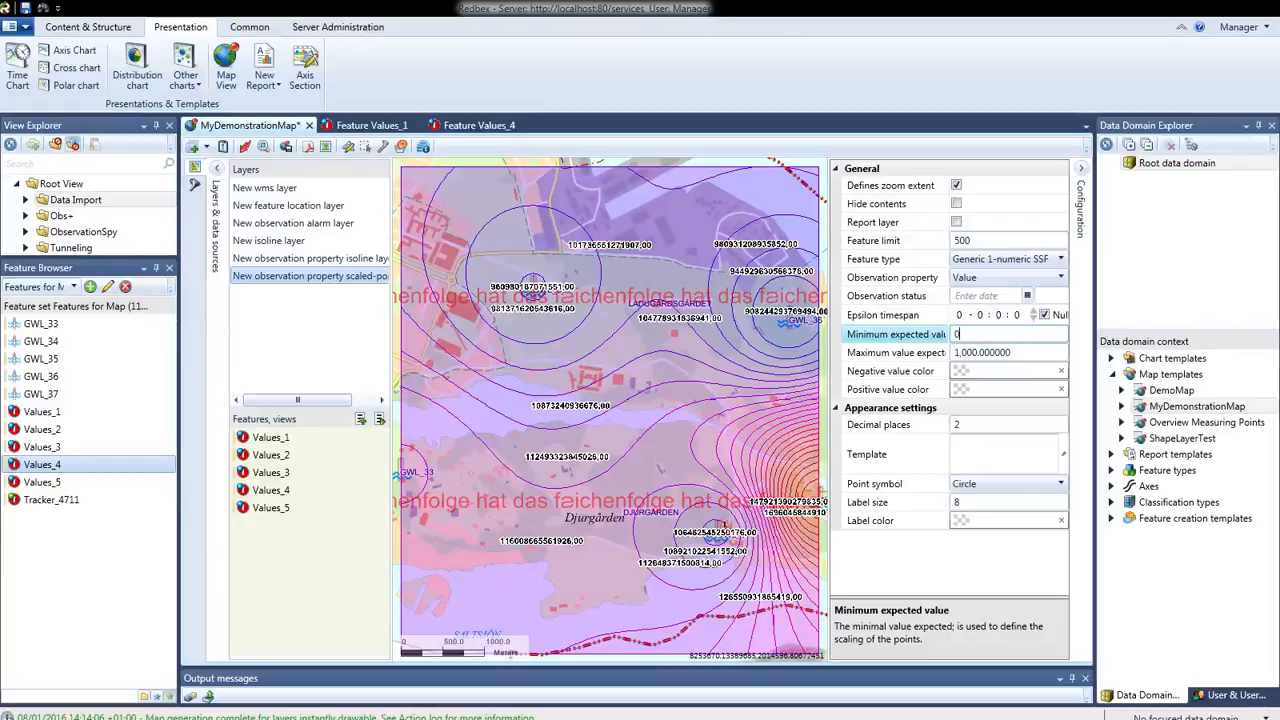
left_click(1026, 351)
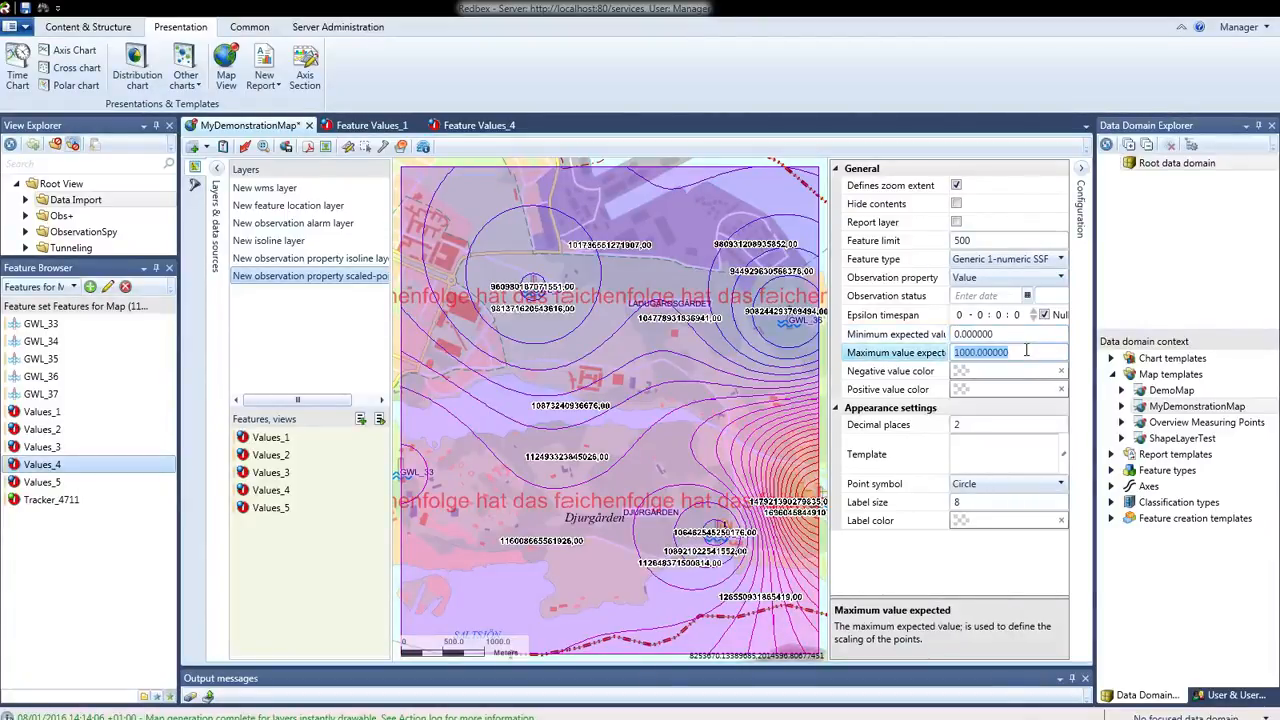
type("100")
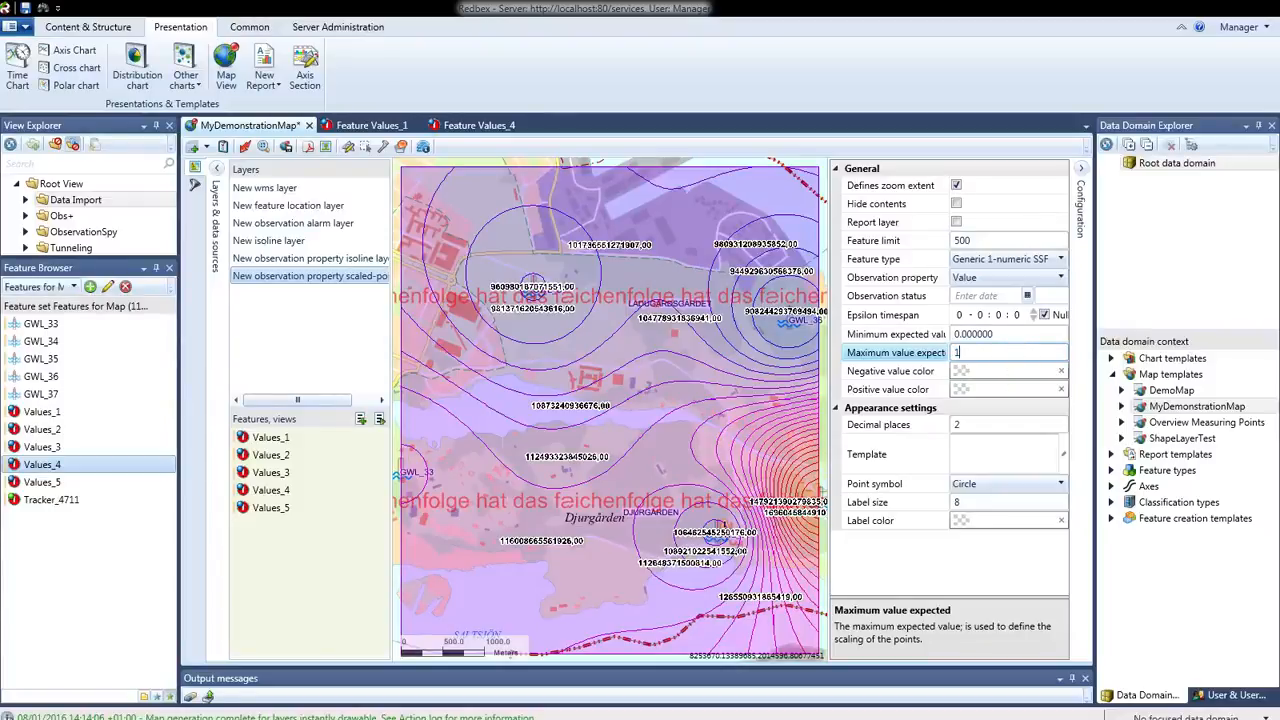
left_click(1012, 337)
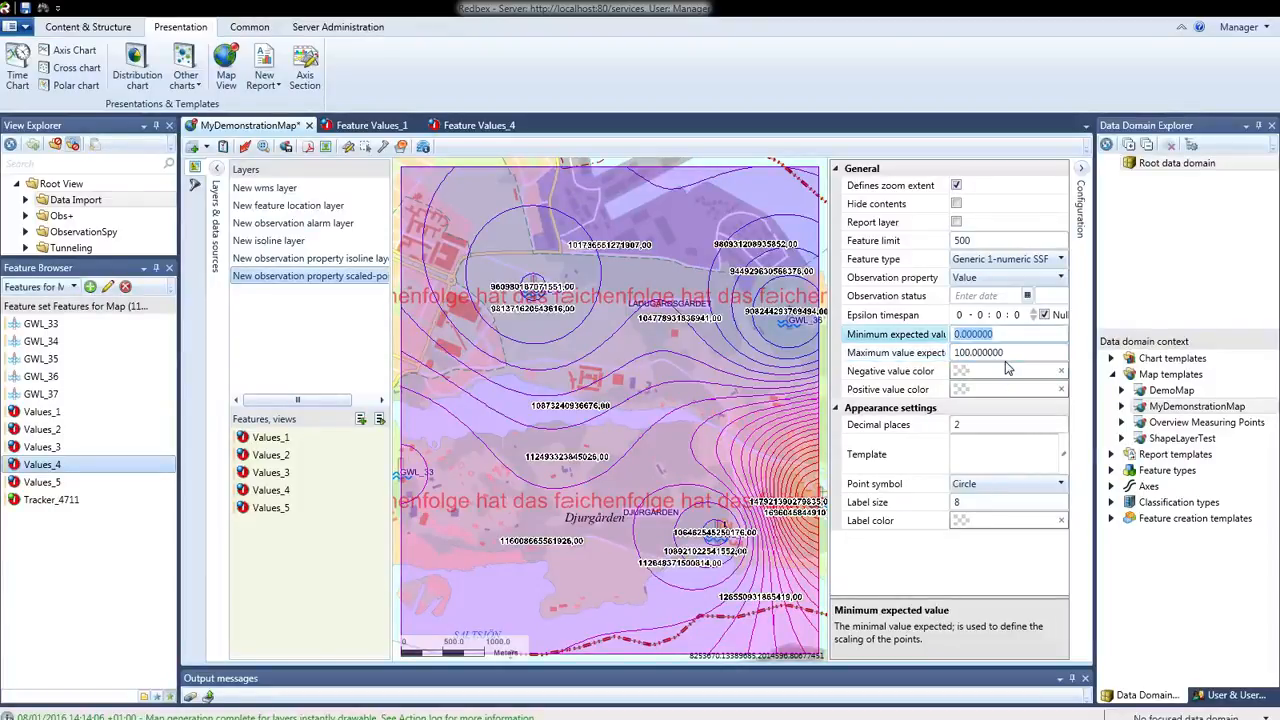
left_click(246, 149)
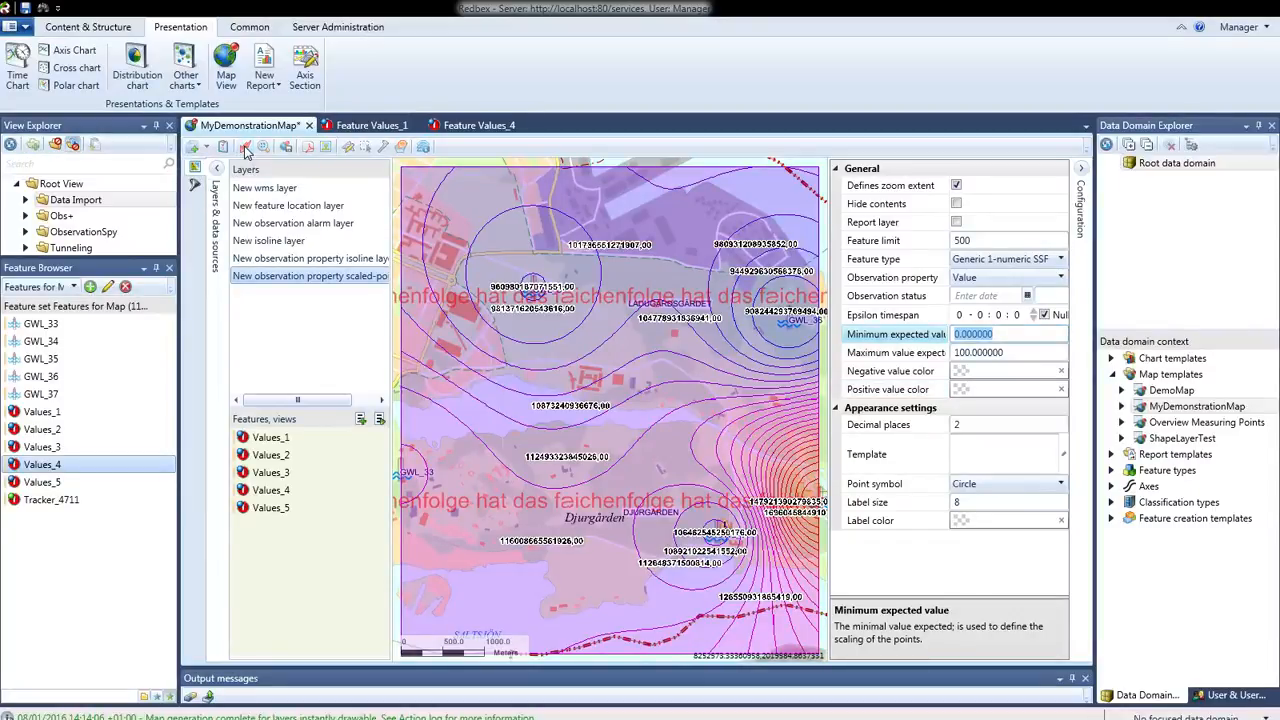
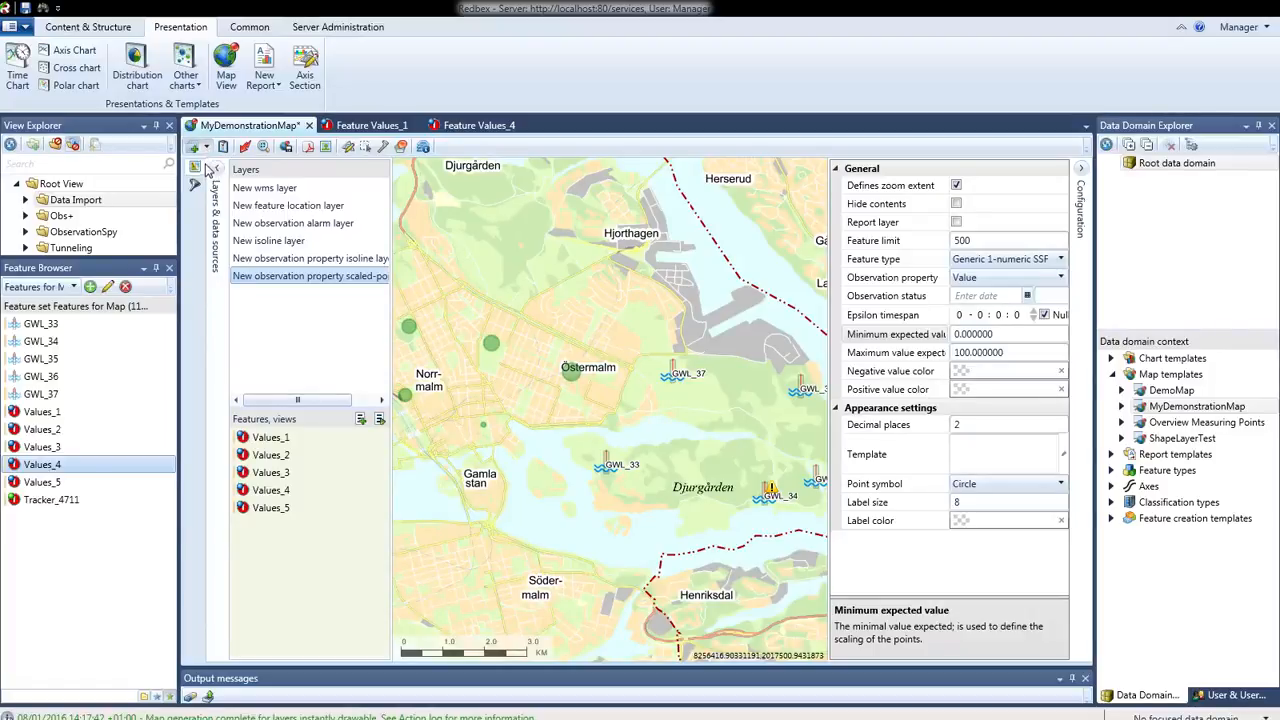
Add a second feature location layer to the map and assign the features Values_1 to Values_5 to it
left_click(208, 148)
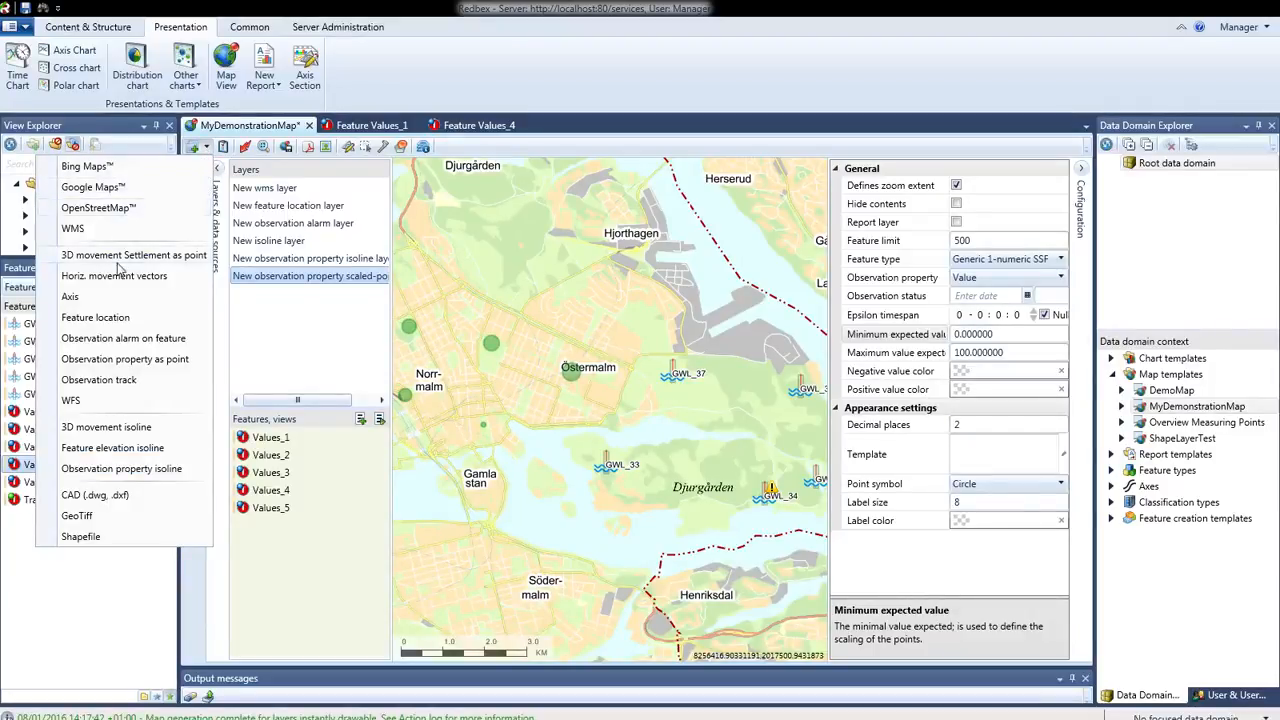
left_click(113, 318)
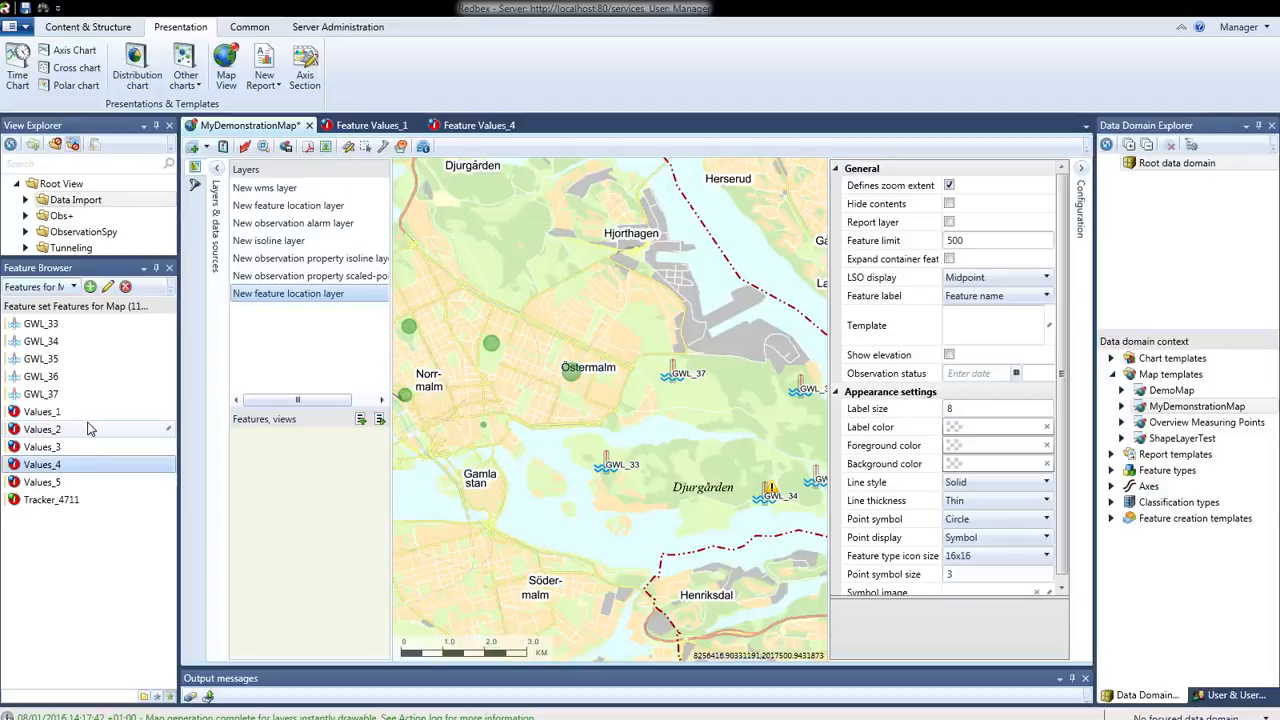
left_click(60, 414)
left_click(57, 482, "shift")
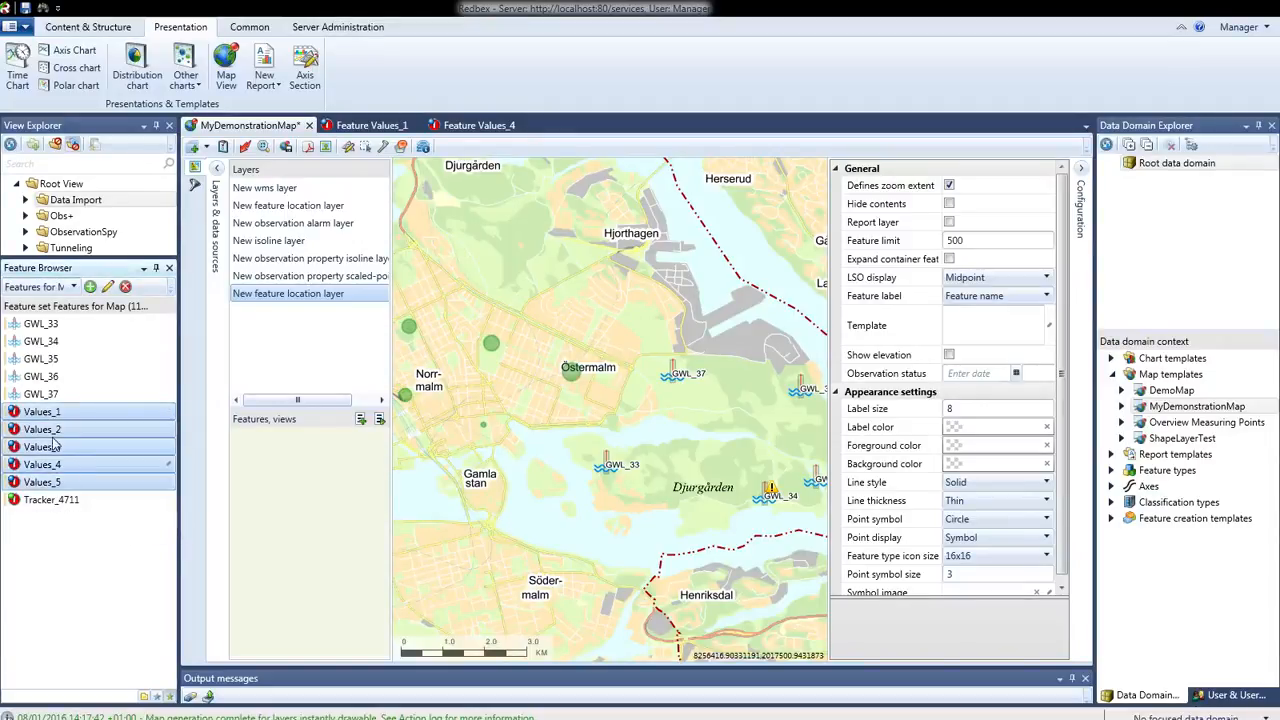
left_click_drag(45, 420, 282, 474)
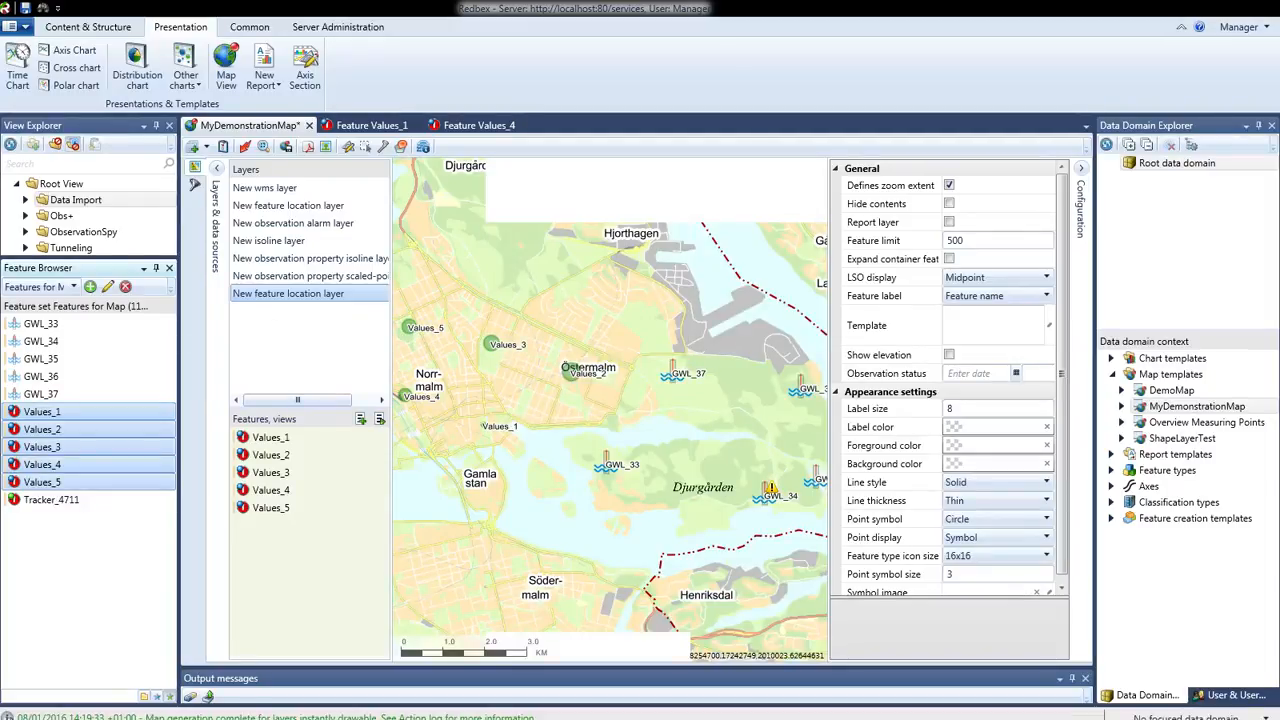
Open the feature Tracker_4711 to examine its recorded observations, and return to MyDemonstrationMap
left_click(66, 502)
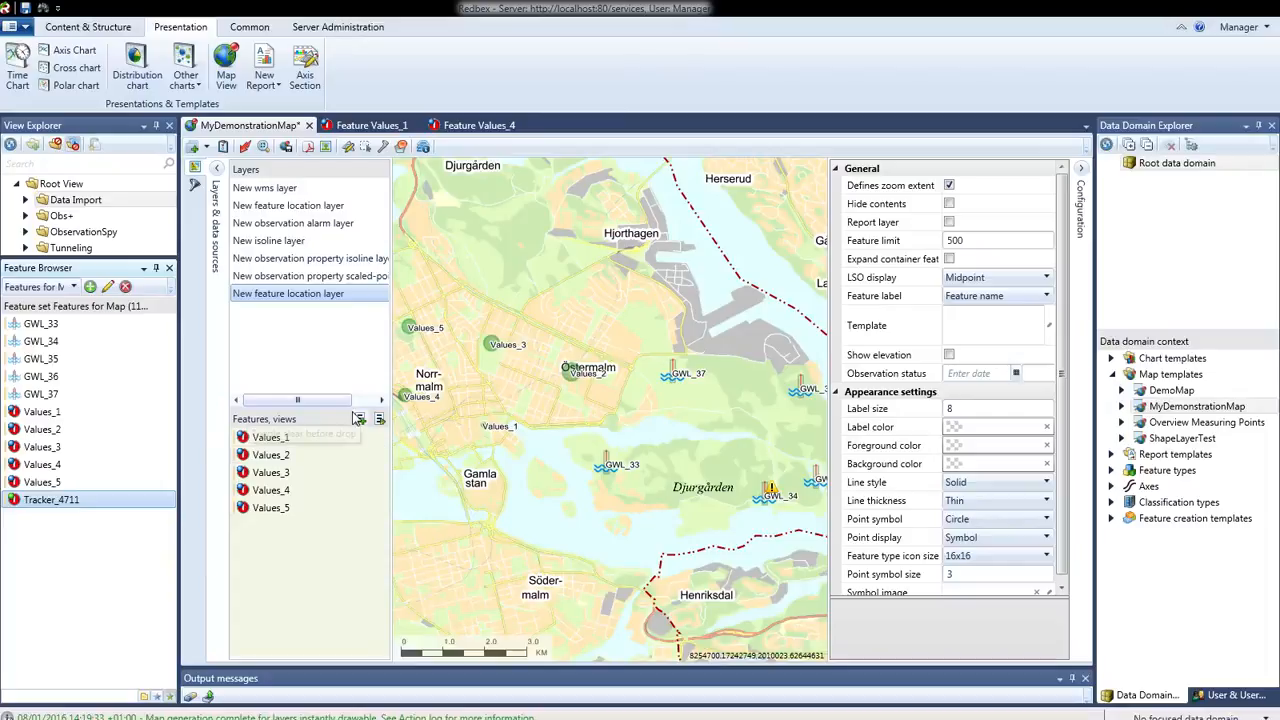
left_click(300, 280)
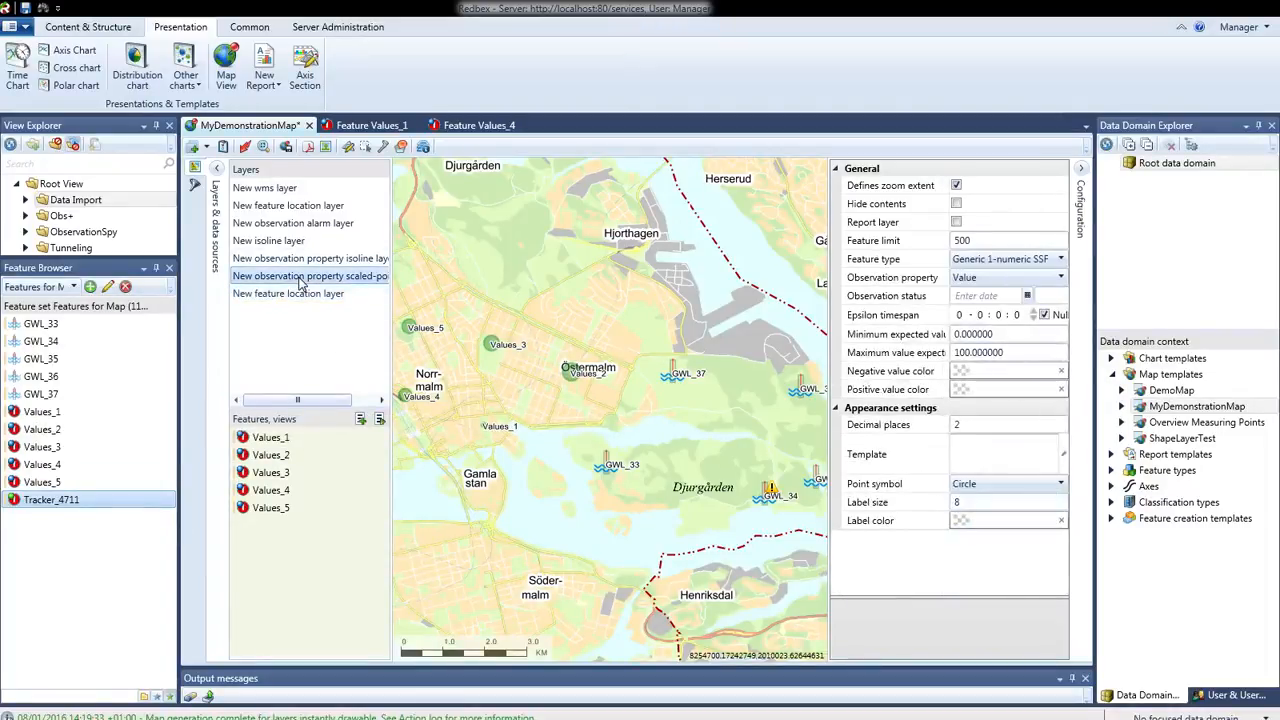
right_click(51, 500)
left_click(95, 181)
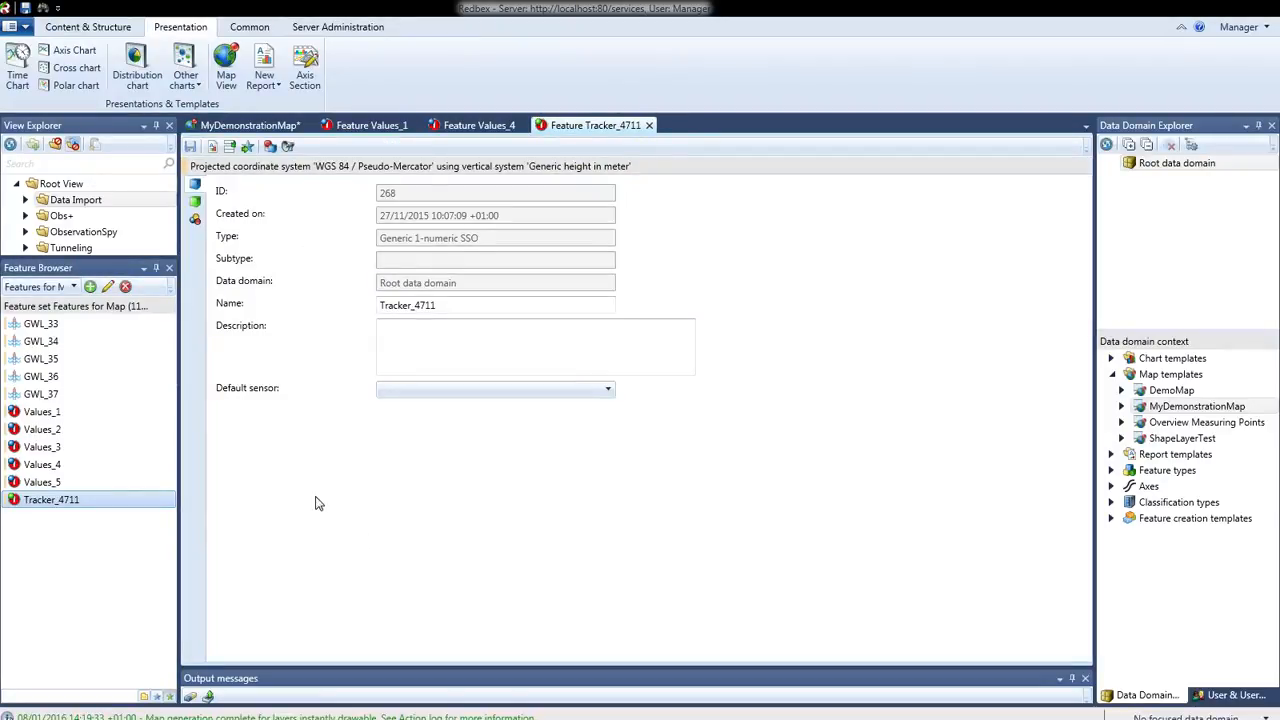
left_click(196, 220)
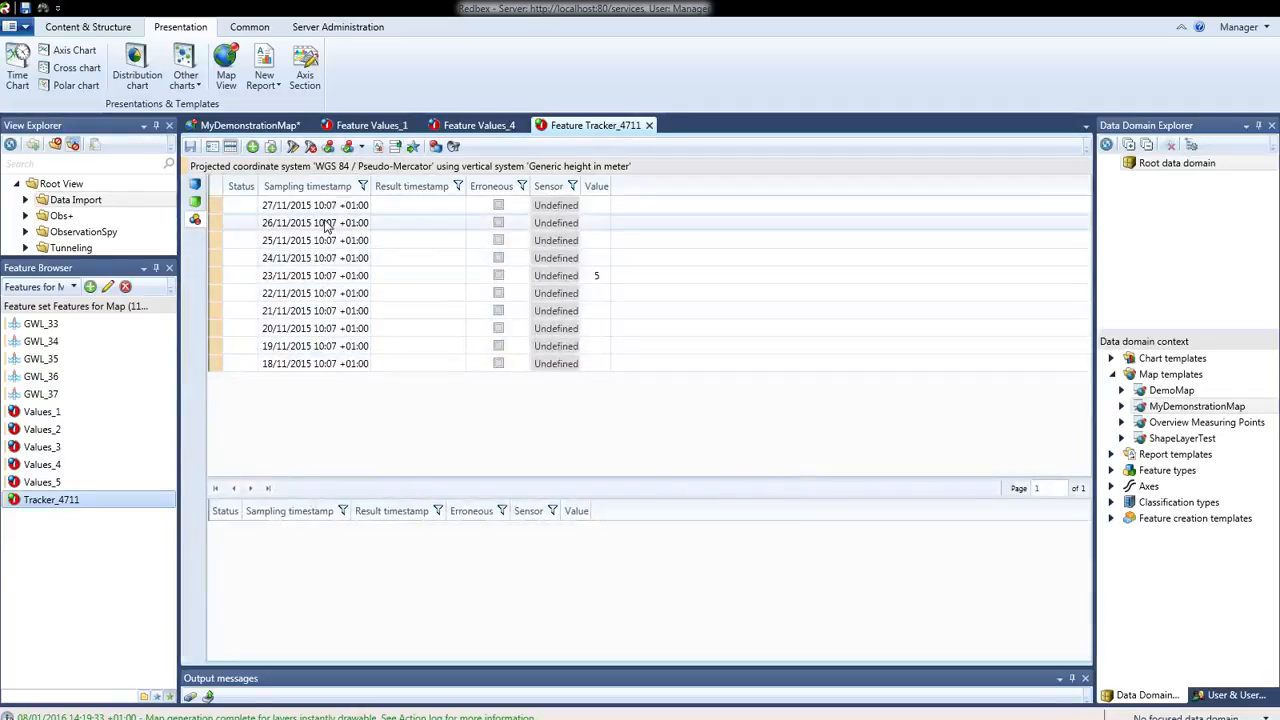
left_click(327, 223)
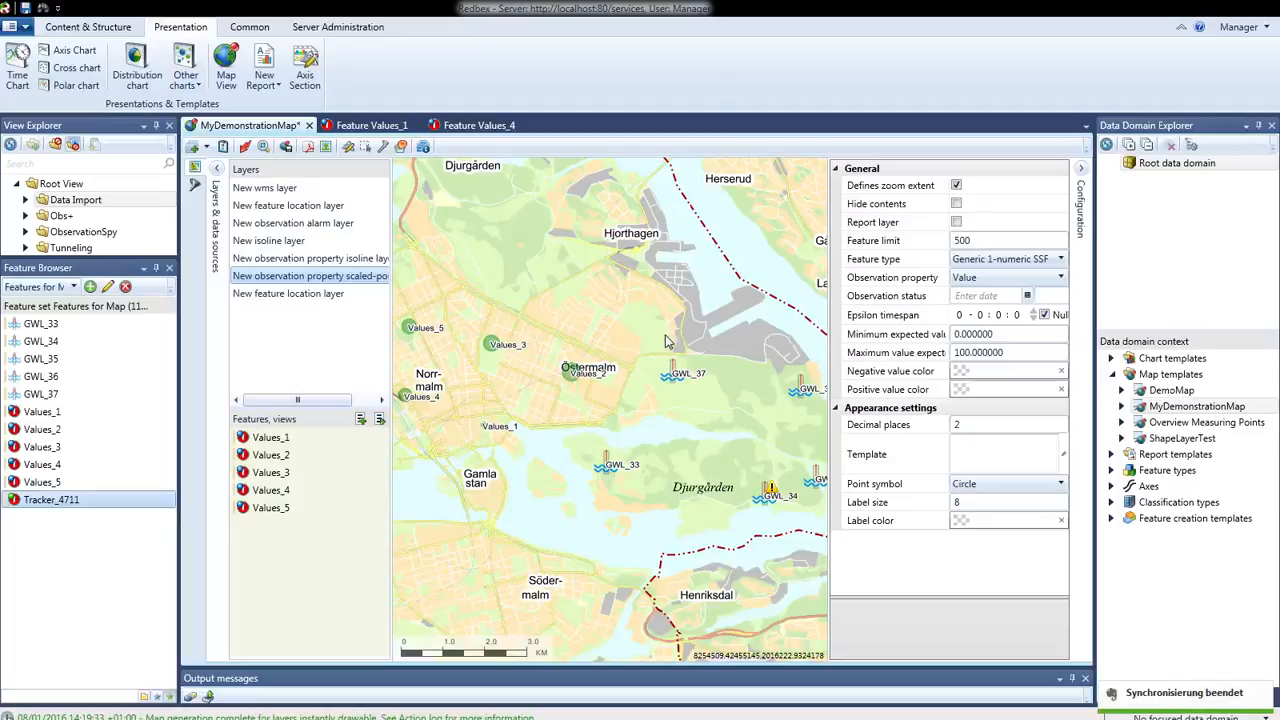
Add an observation track layer with the feature Tracker_4711 and apply the template to the map
left_click(207, 148)
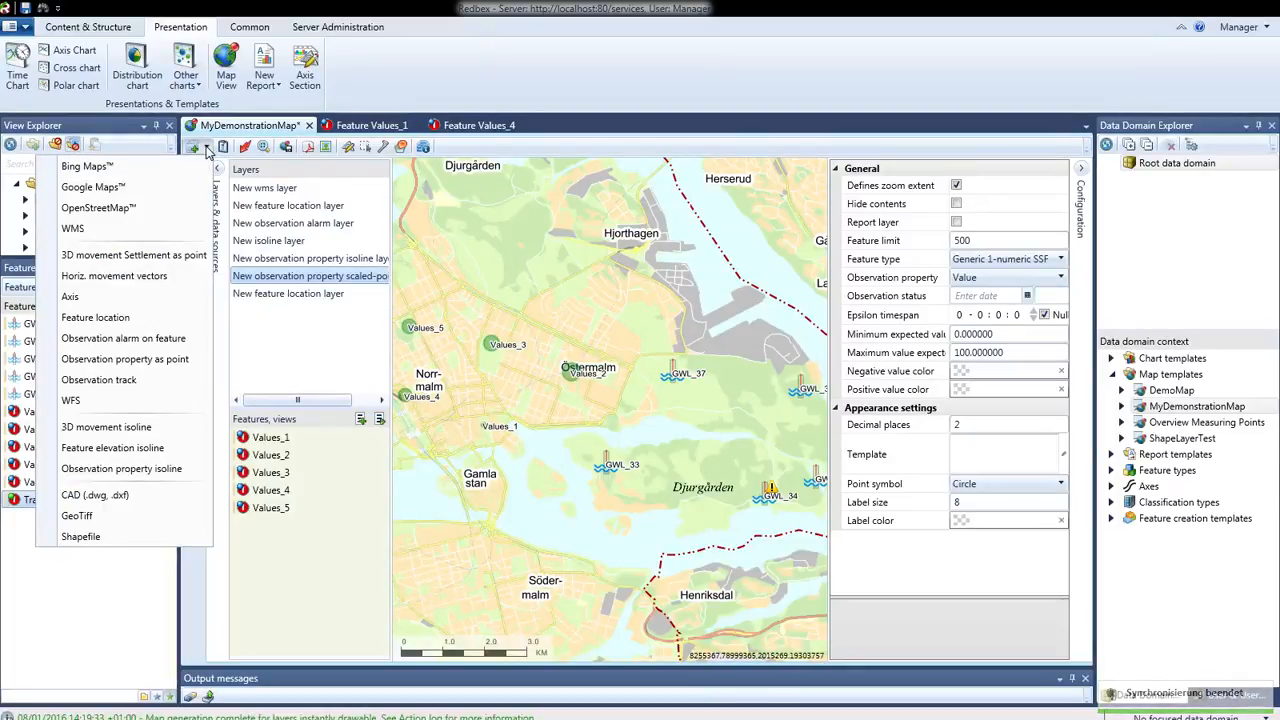
left_click(120, 381)
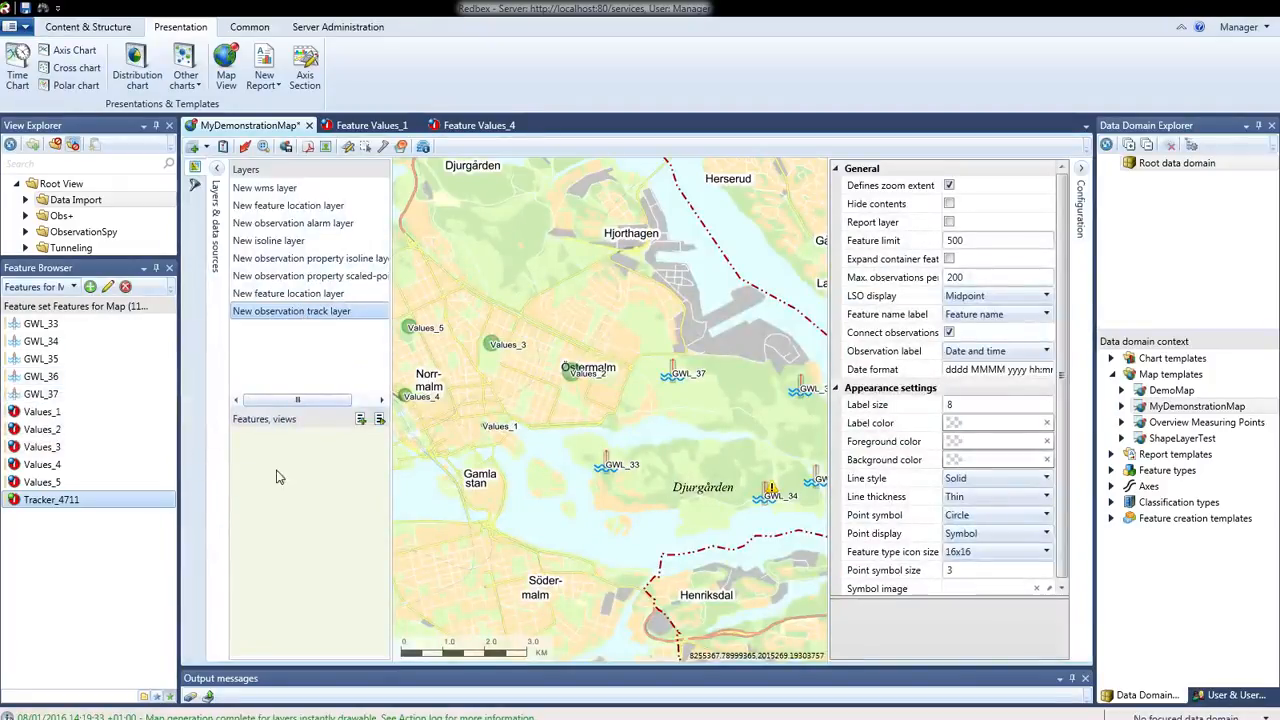
left_click_drag(36, 508, 272, 530)
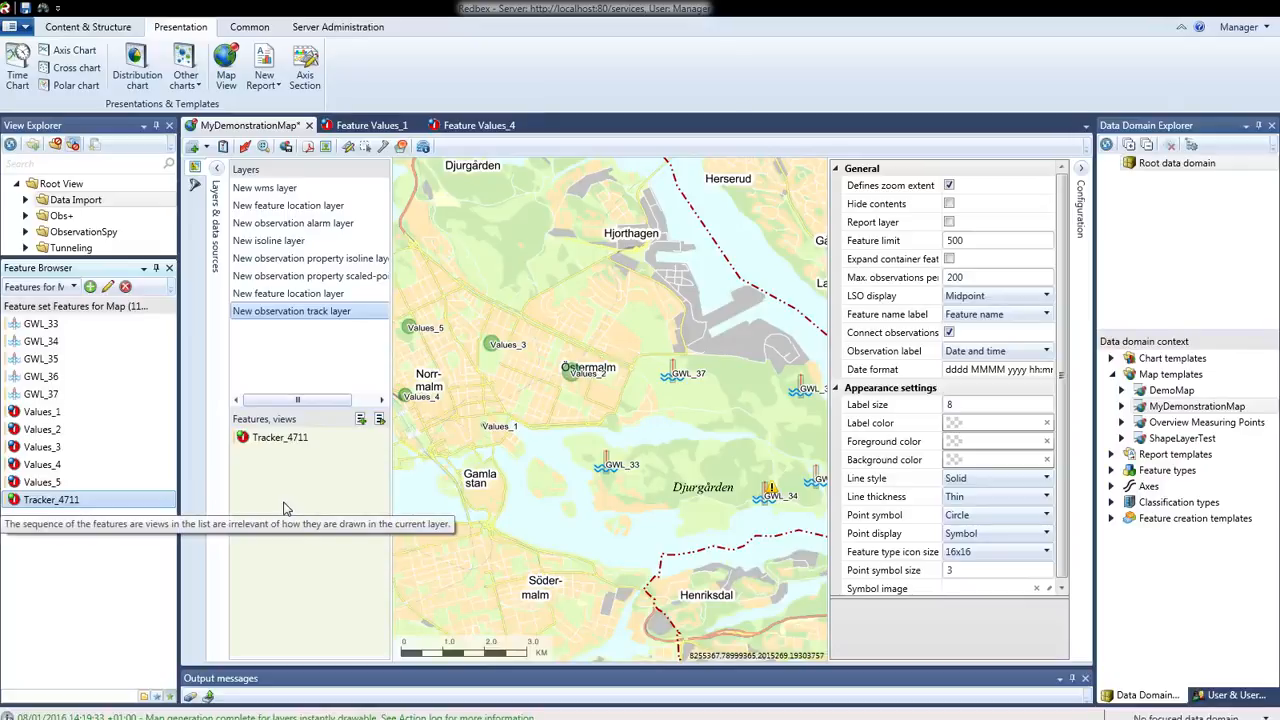
left_click(264, 440)
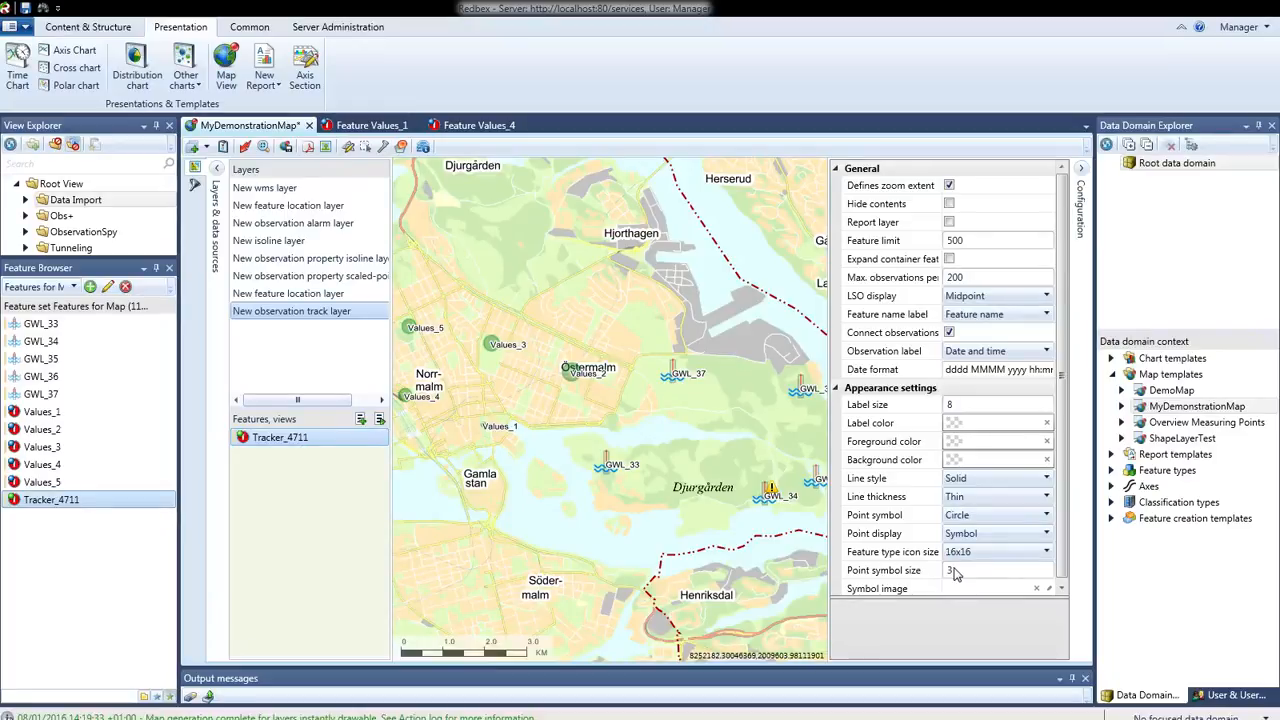
left_click(245, 149)
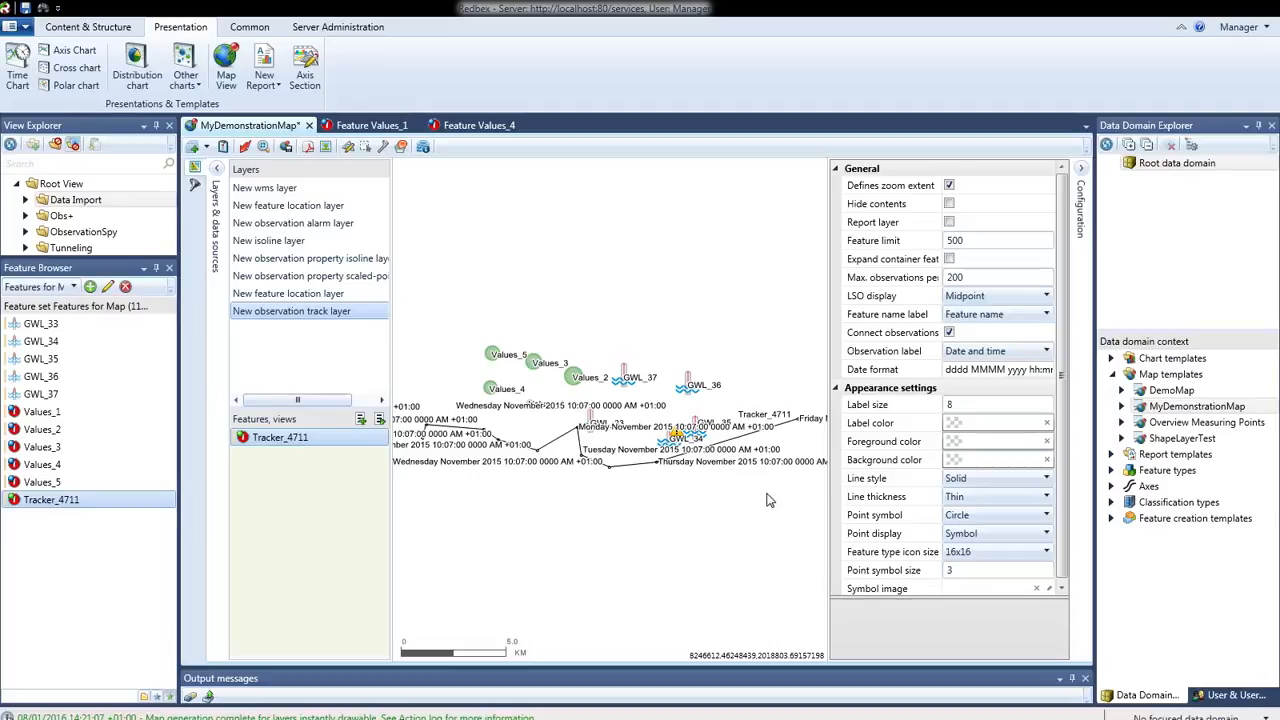
Shorten the observation track layer's date format to dd MM and apply the template to the map
left_click(988, 369)
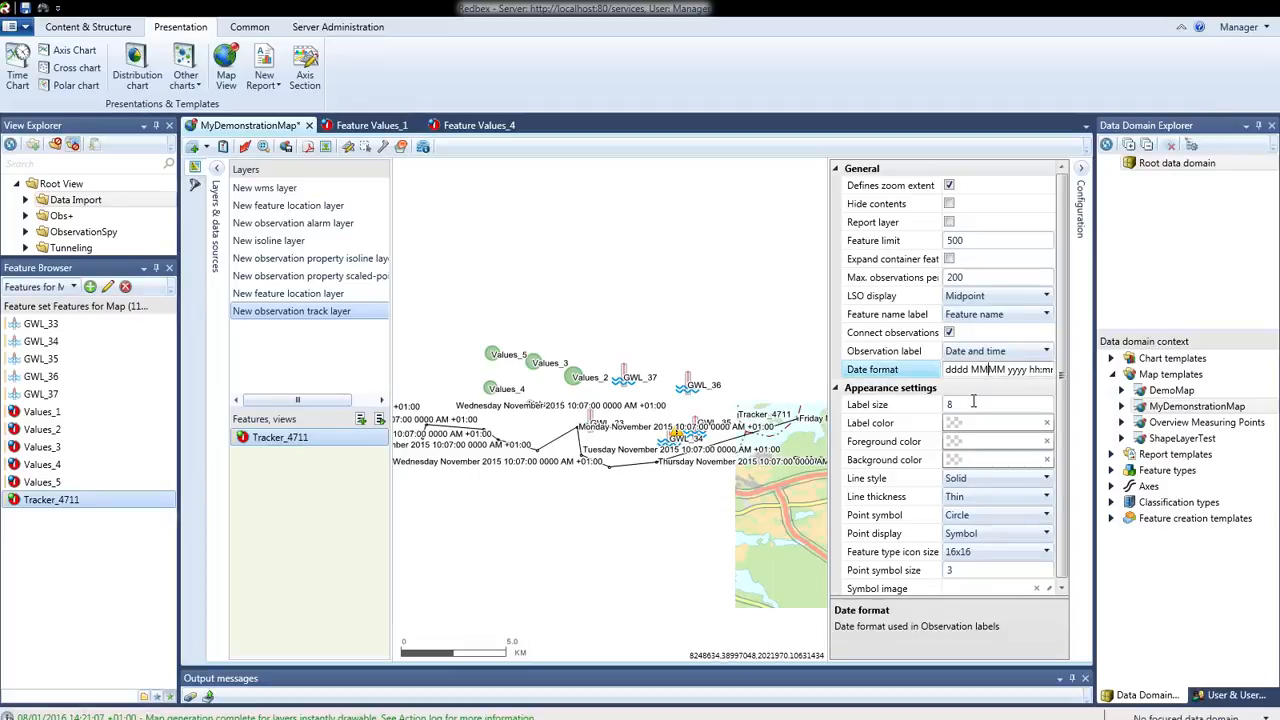
left_click(969, 369)
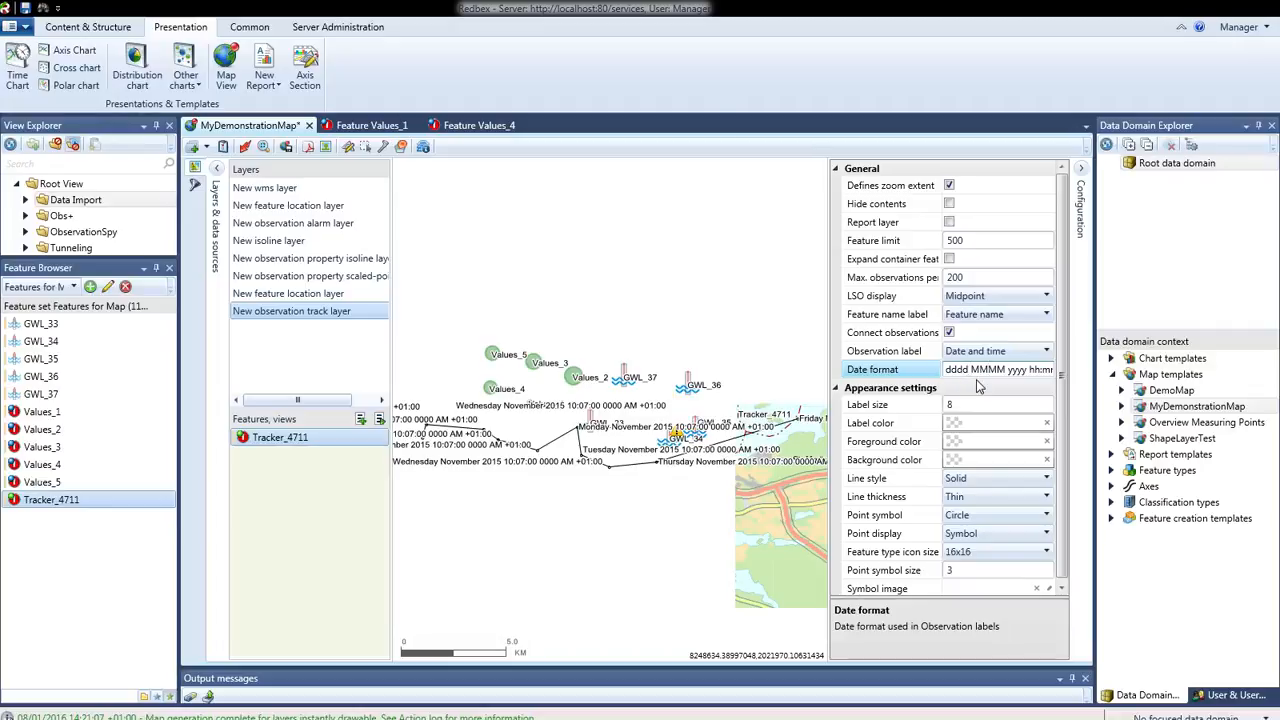
key("BackSpace")
key("BackSpace")
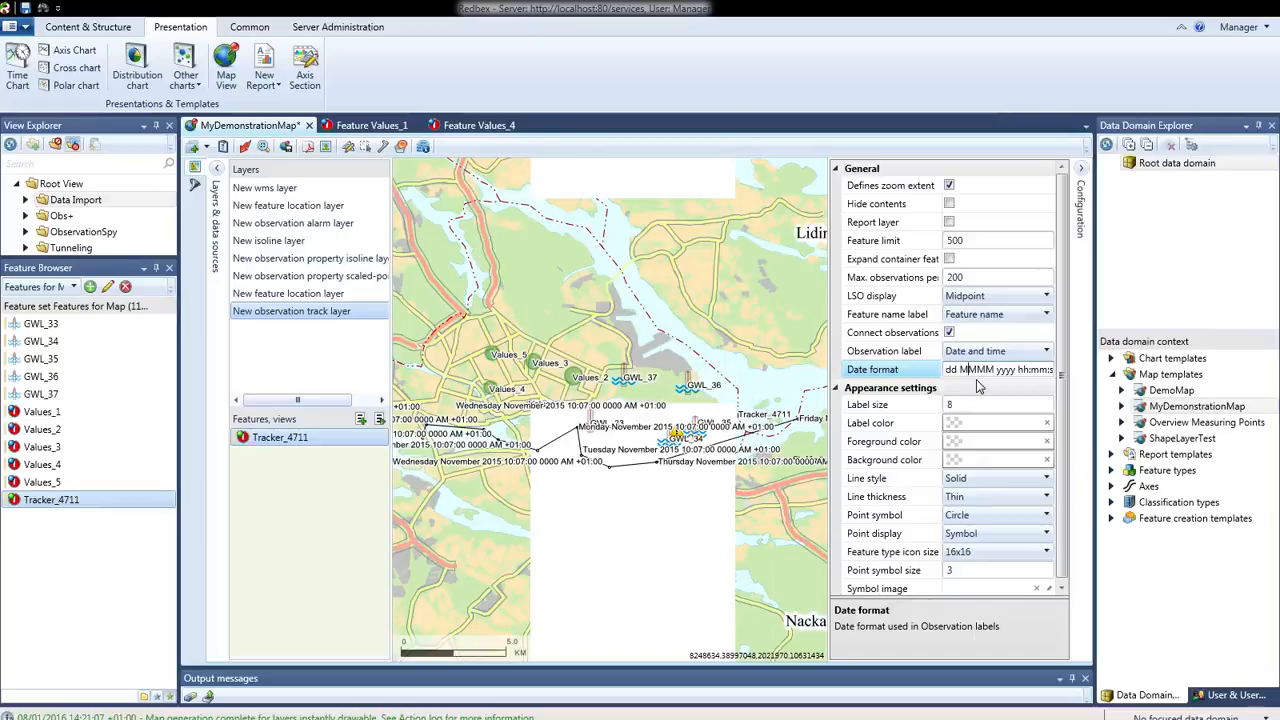
key("shift+Right")
key("shift+Right")
key("shift+Right")
key("shift+Right")
key("shift+Right")
key("shift+Right")
key("shift+Right")
key("shift+Right")
key("shift+Right")
key("shift+Right")
key("shift+Right")
key("shift+Right")
key("shift+Right")
key("shift+Right")
key("shift+Right")
key("shift+Right")
key("shift+Right")
key("shift+Right")
key("shift+Right")
key("shift+Right")
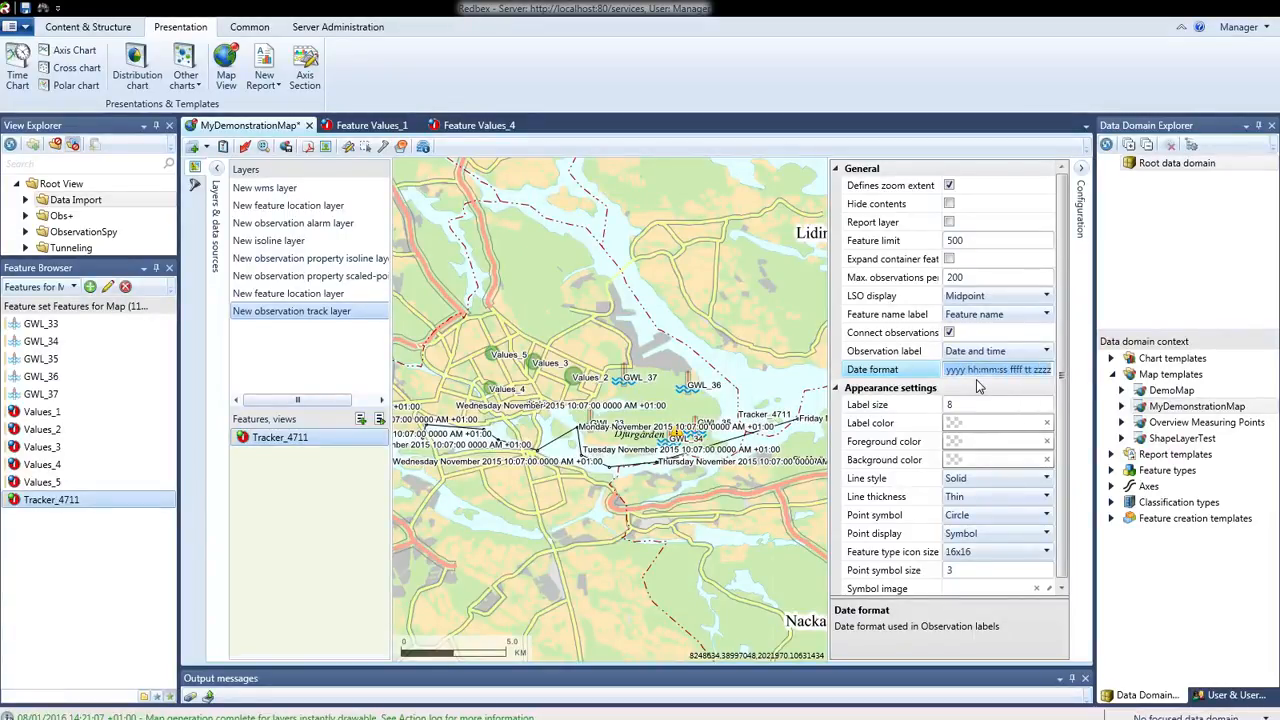
key("Delete")
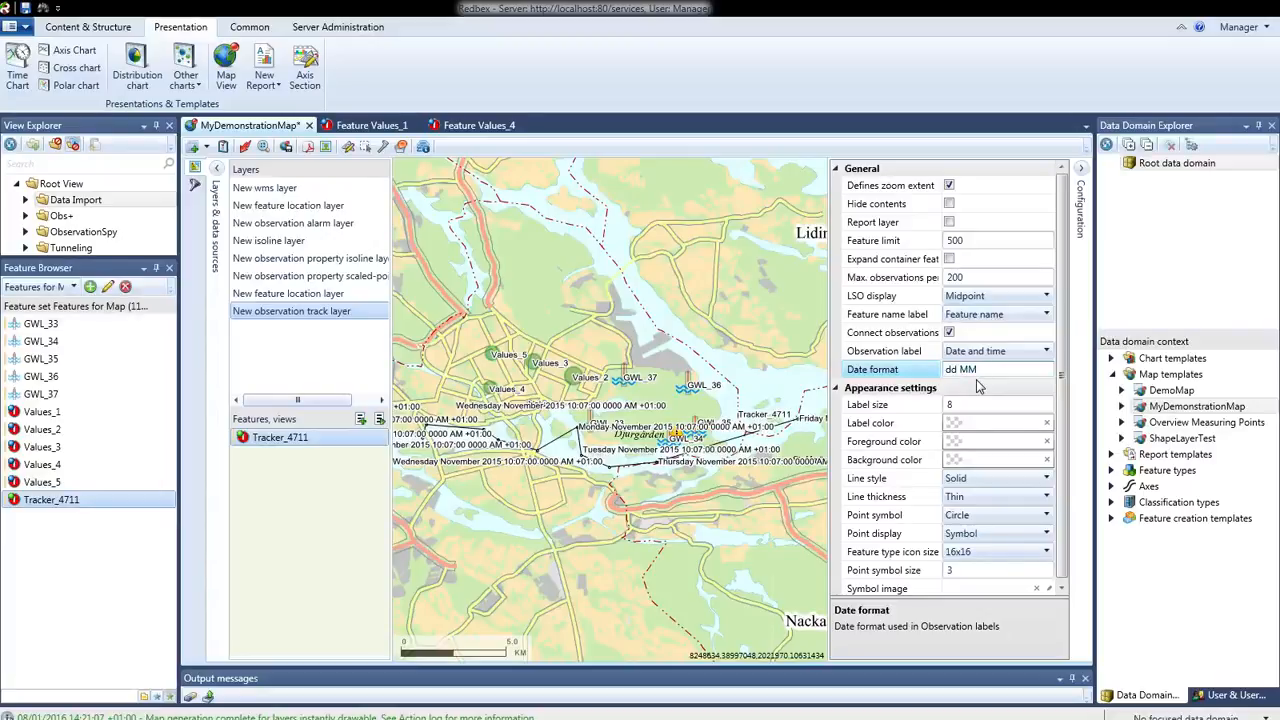
left_click(246, 148)
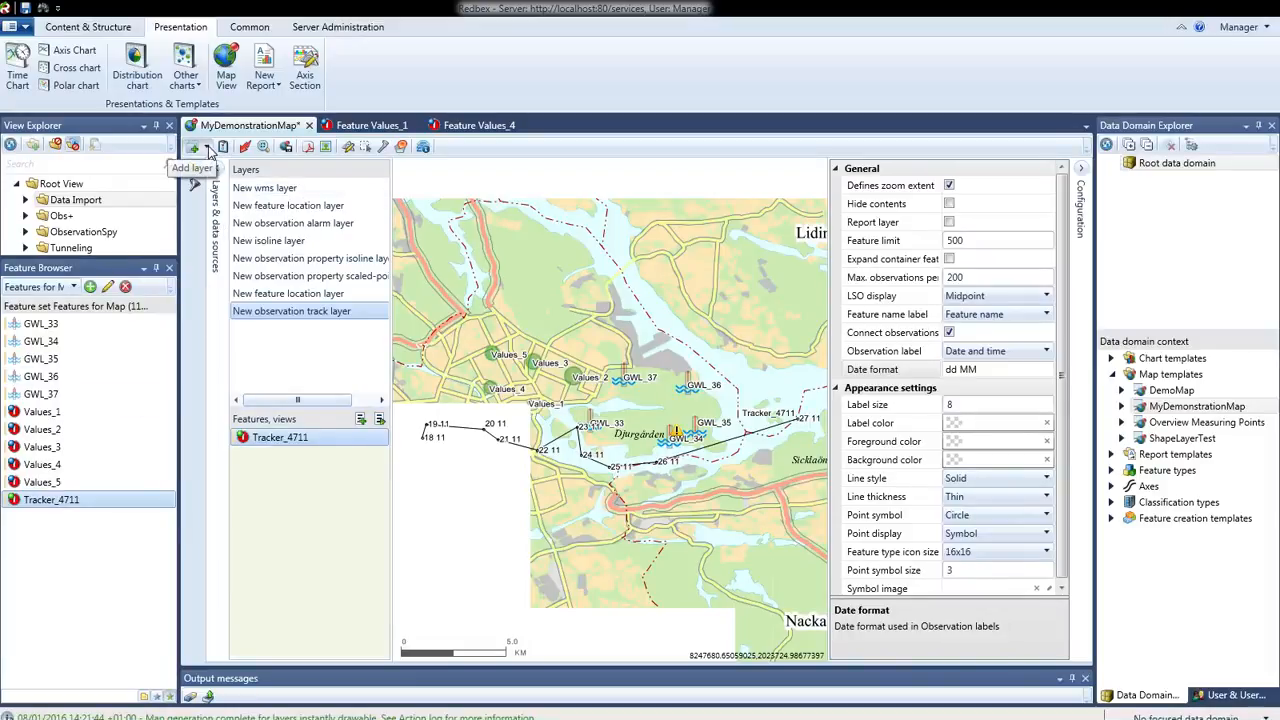
Add an axis layer to the map and assign Simple Axis from the data domain's axes to it
left_click(209, 149)
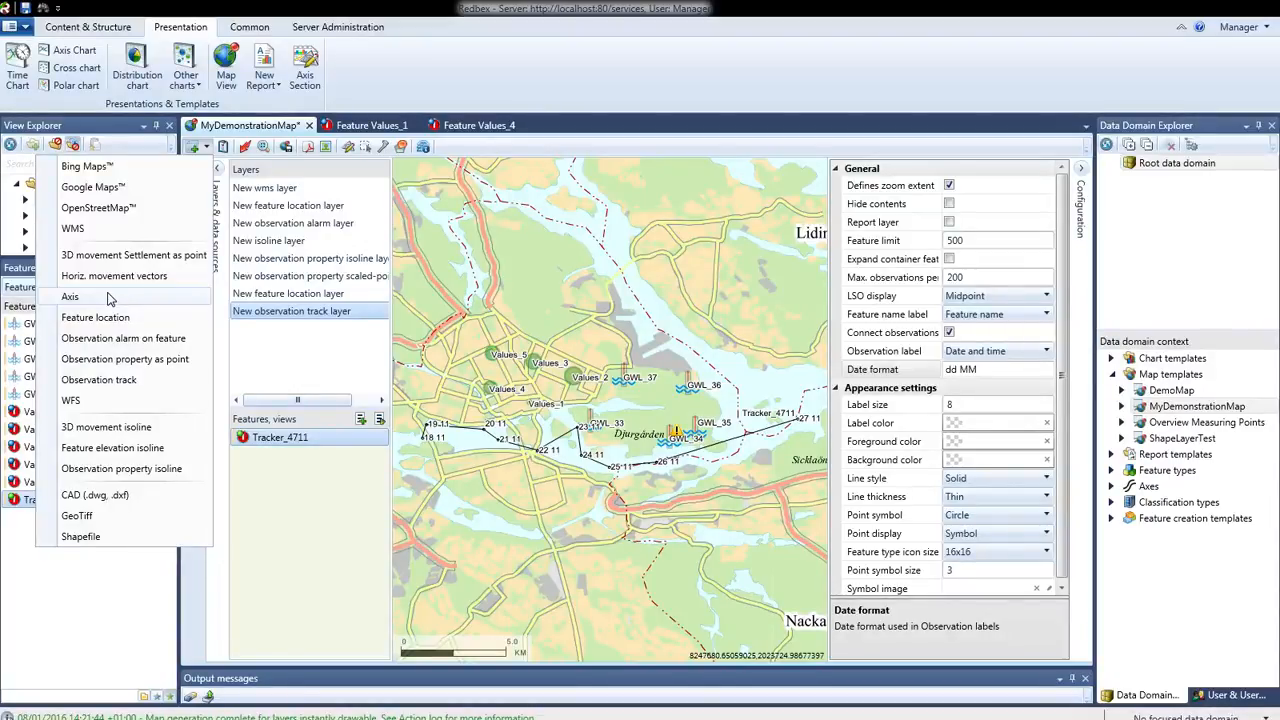
left_click(70, 297)
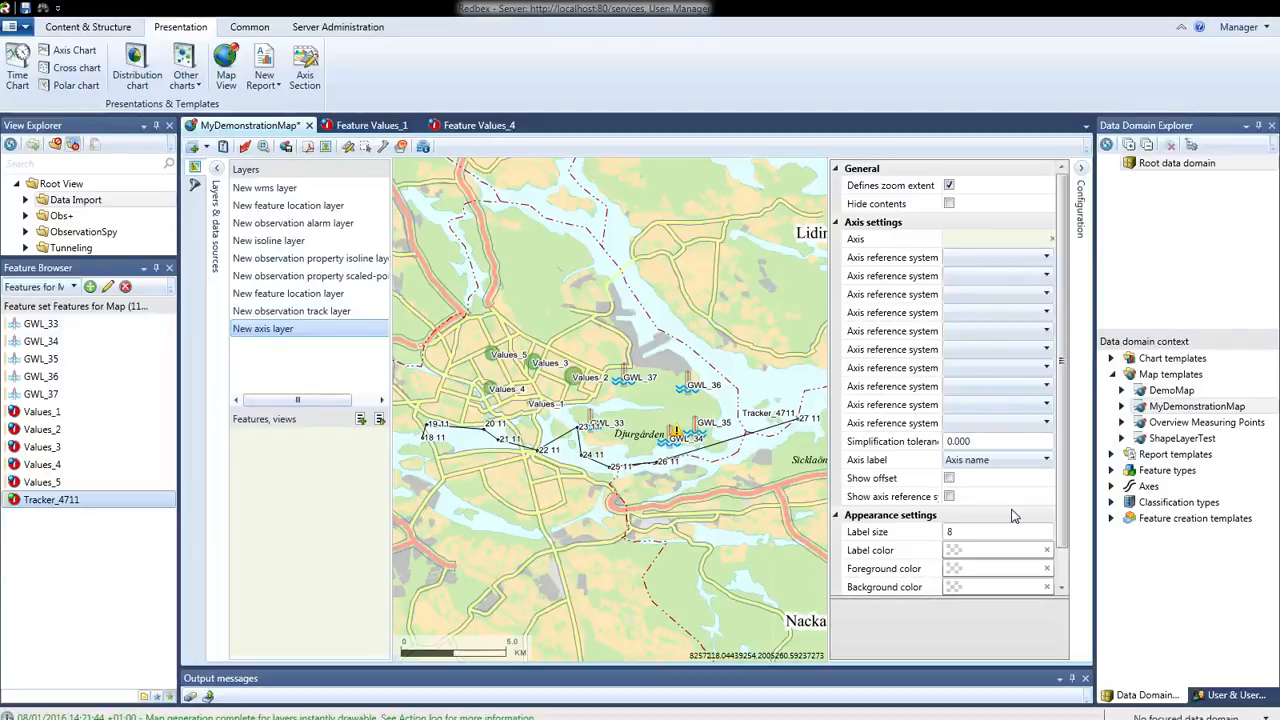
double_click(1148, 486)
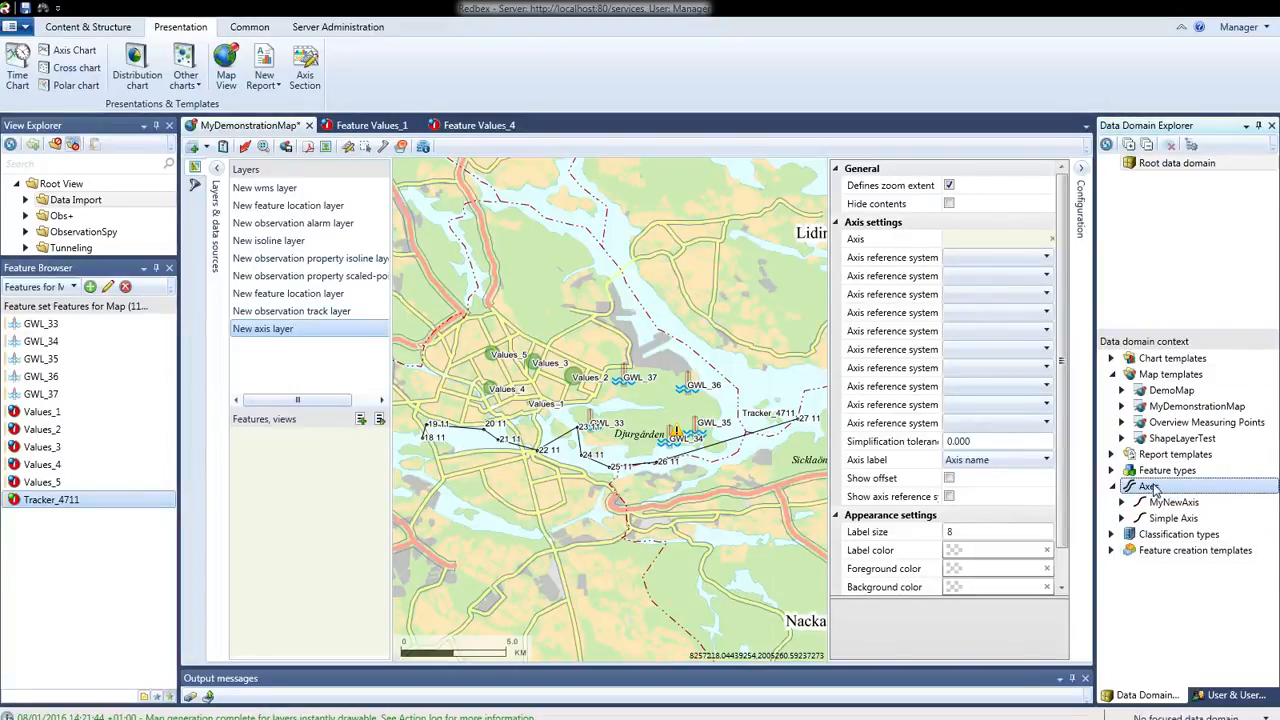
left_click(1192, 146)
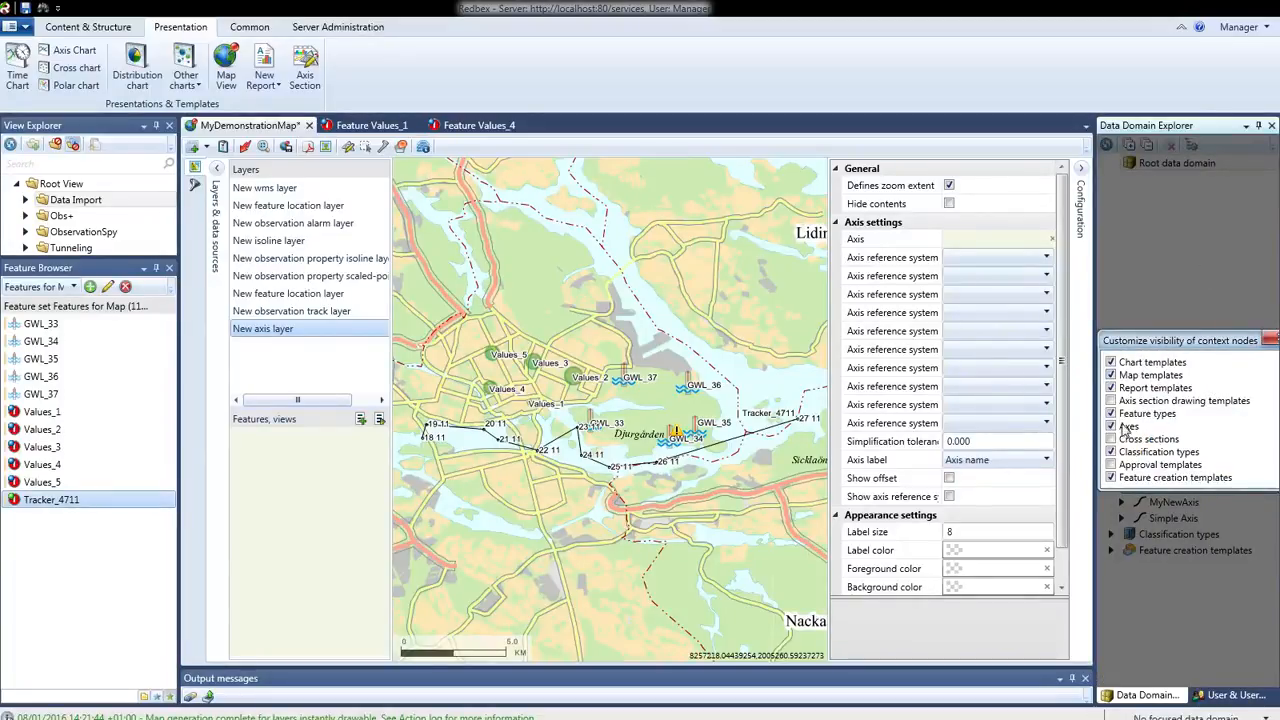
left_click(1270, 340)
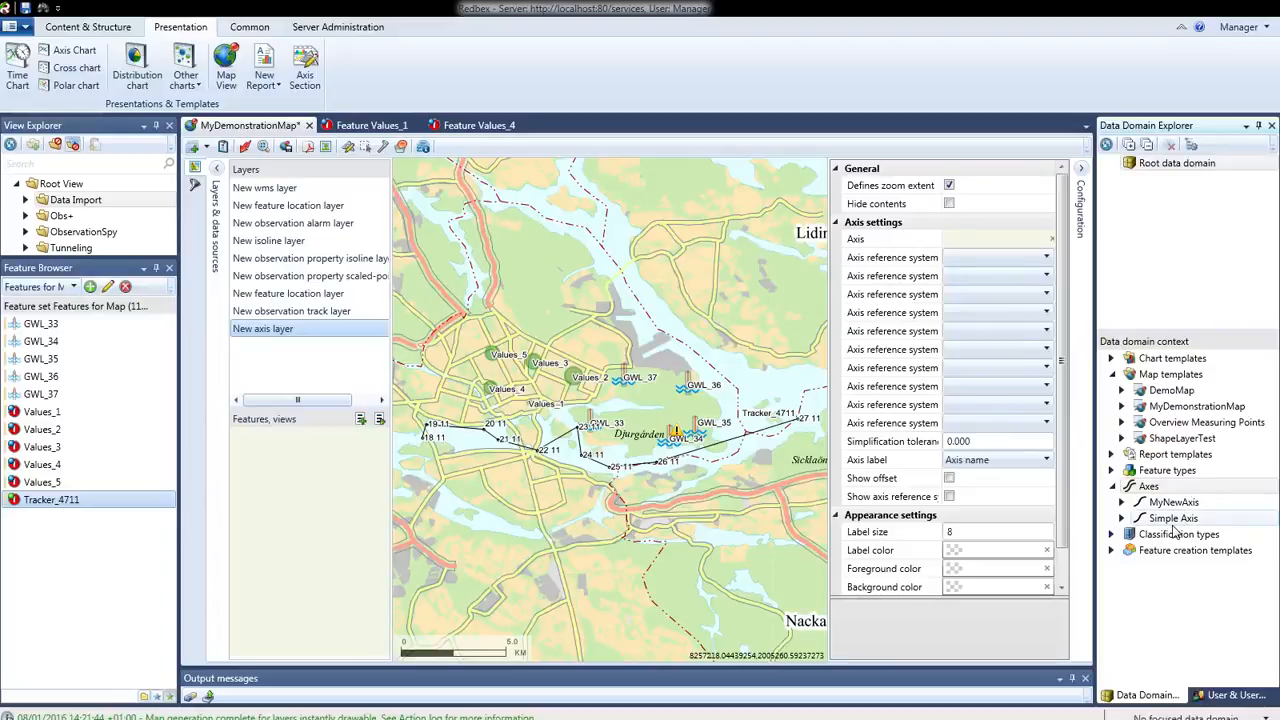
left_click_drag(1172, 518, 992, 242)
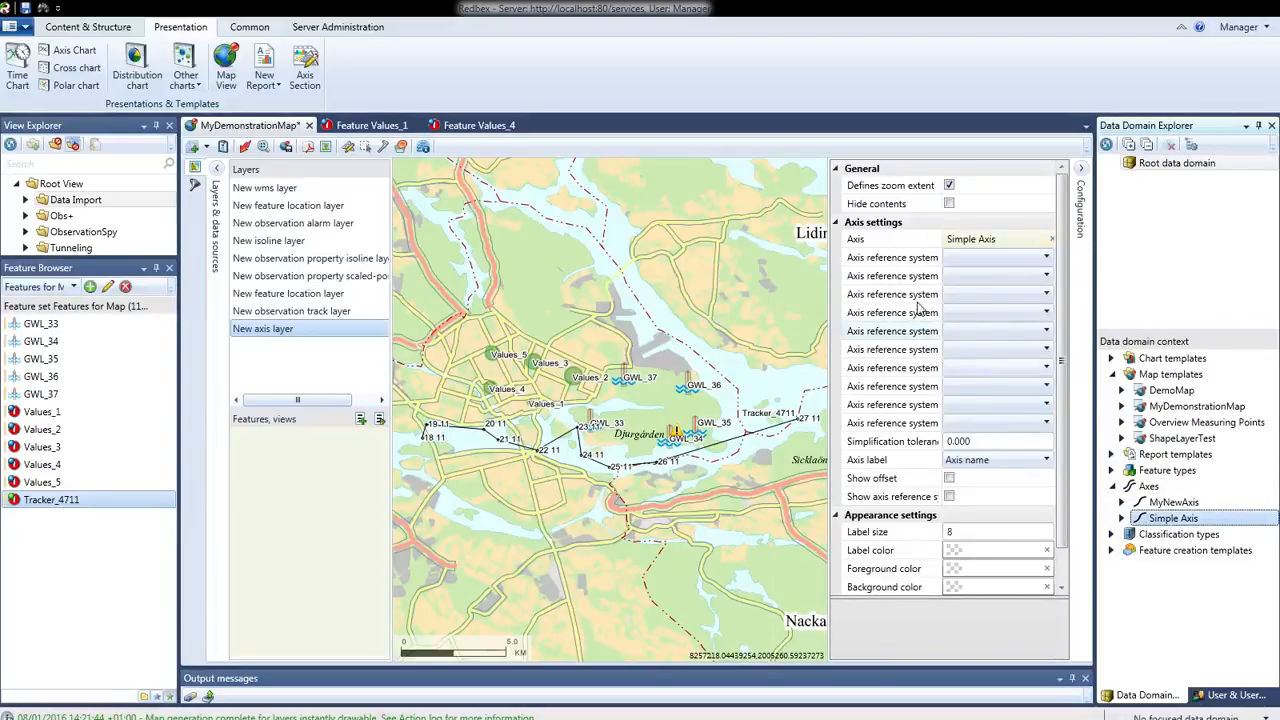
Set the axis layer's first axis reference system to Drive north and the second to Drive south
left_click(1046, 262)
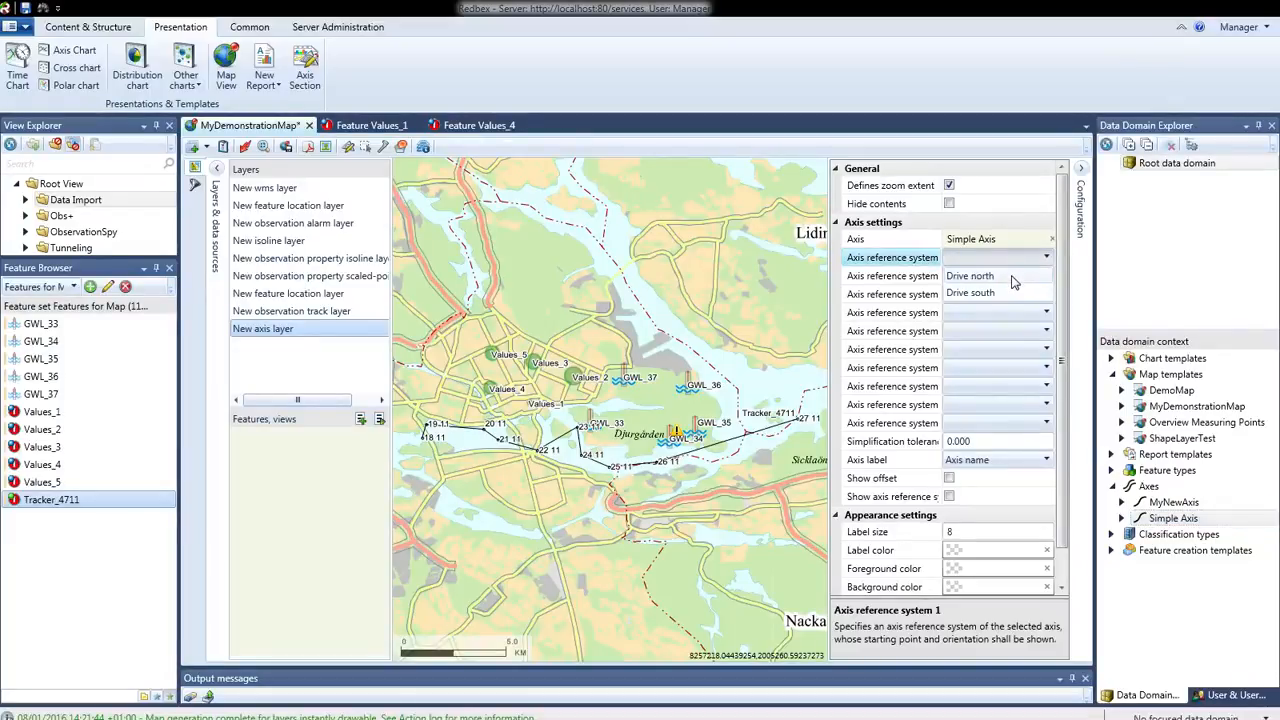
left_click(1013, 276)
left_click(1046, 277)
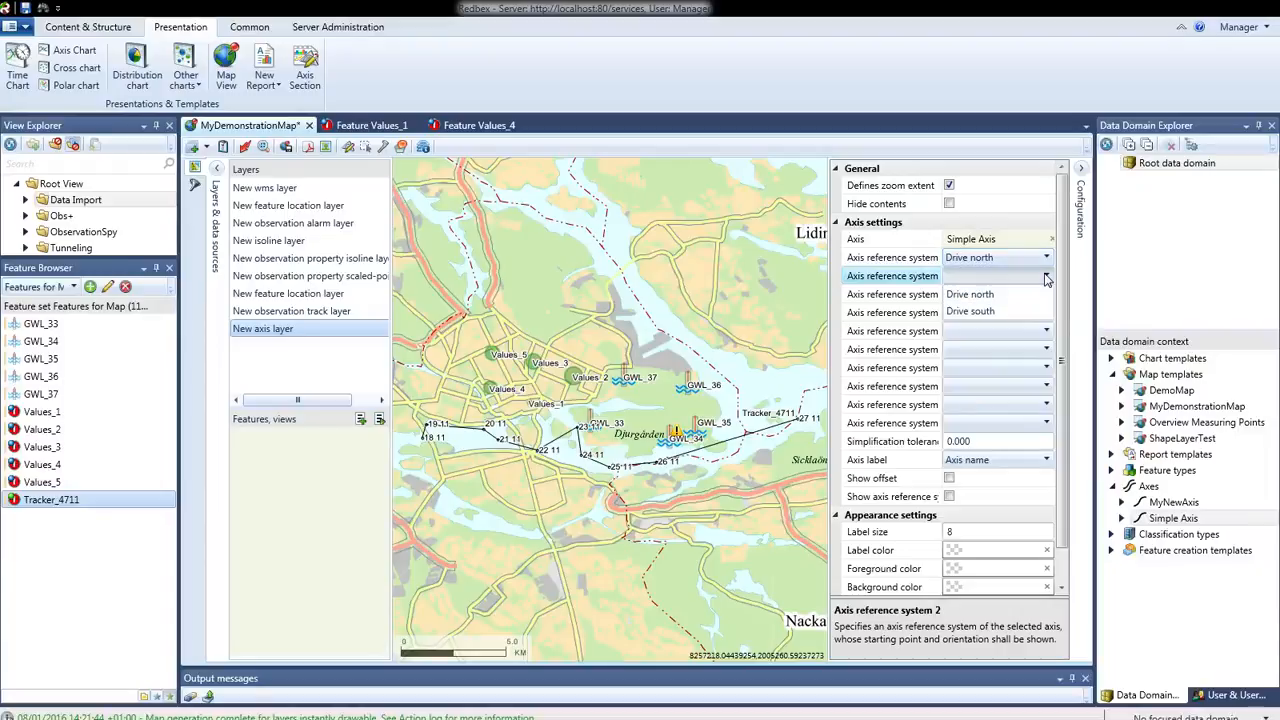
left_click(1008, 312)
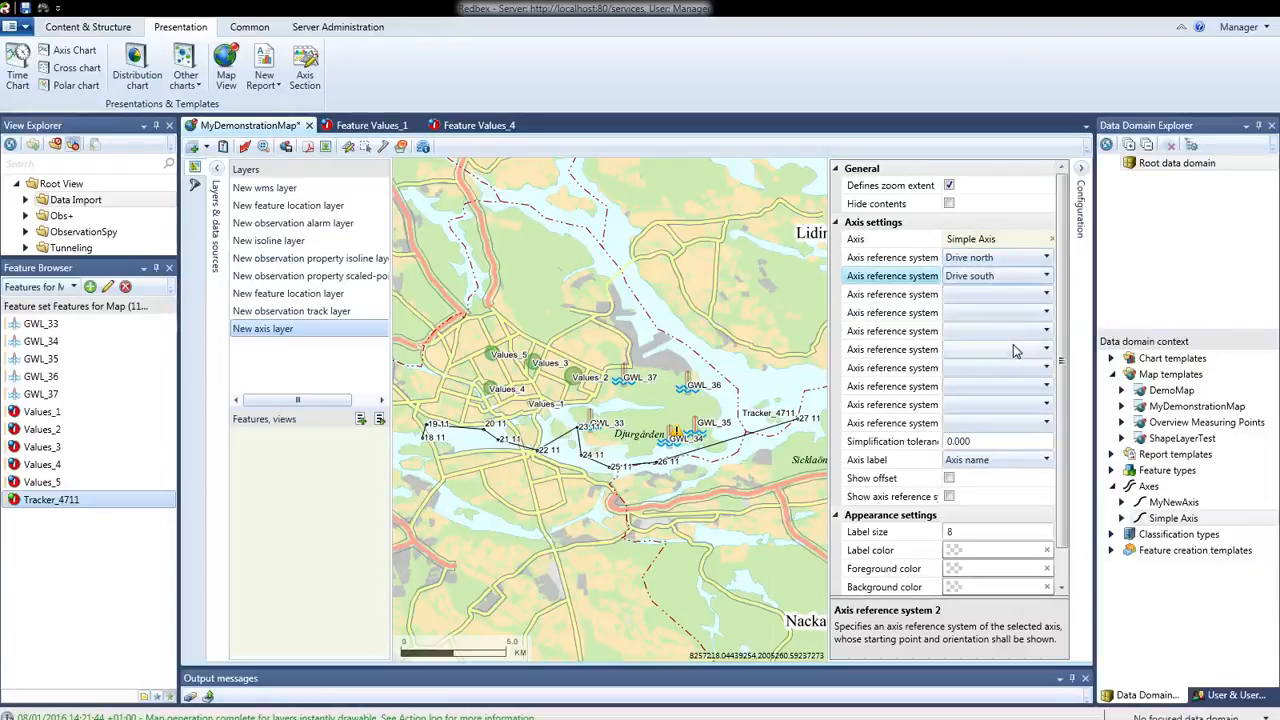
left_click(1035, 278)
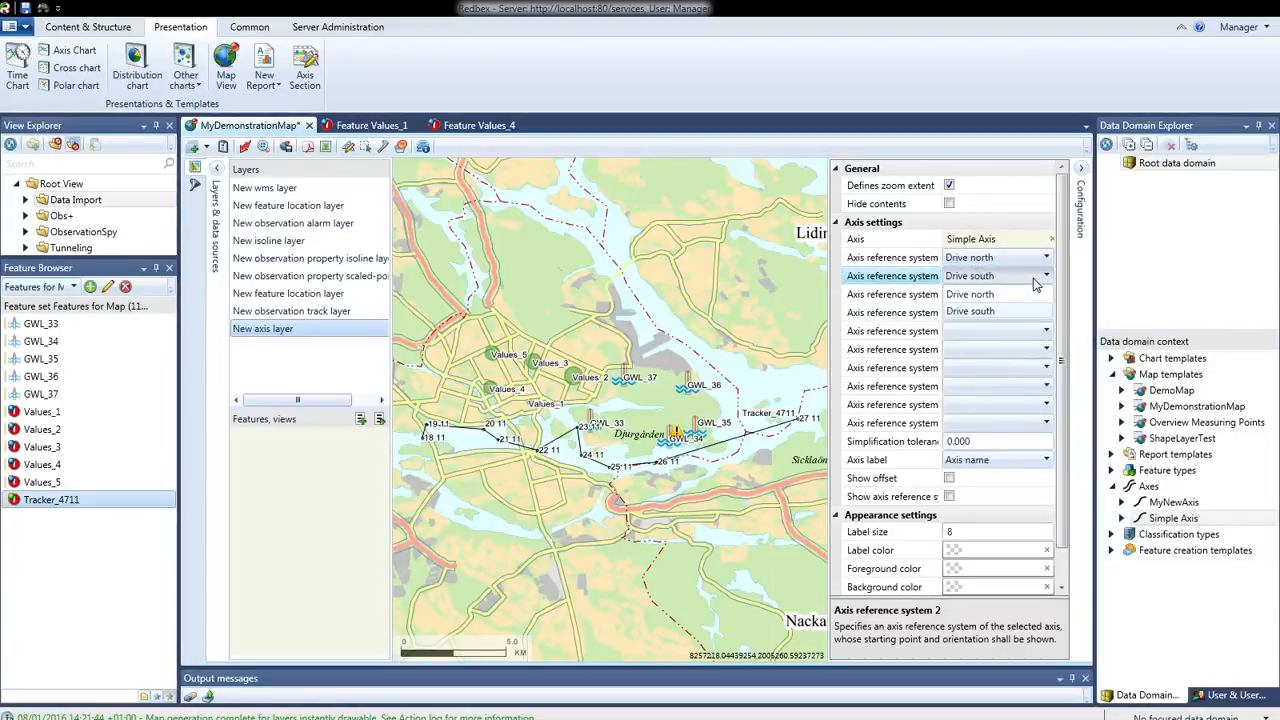
left_click(1008, 312)
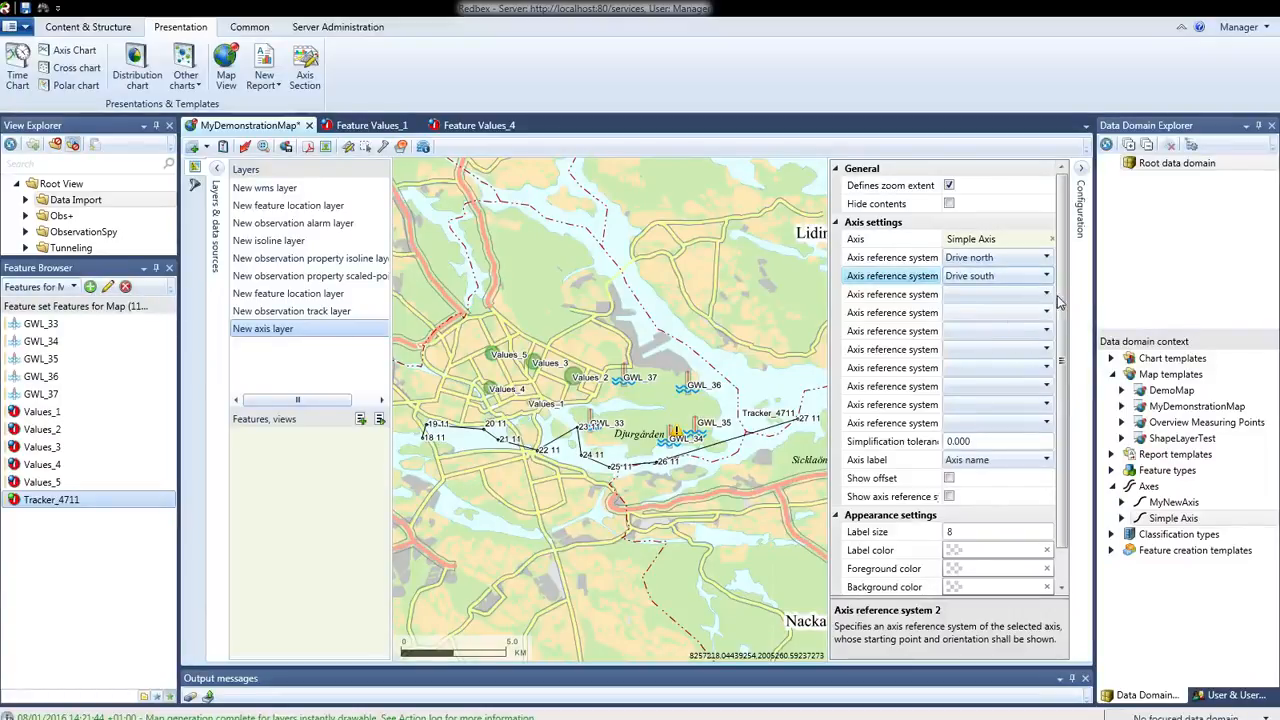
Choose Axis name as the axis layer's axis label and enable showing the axis reference system name
left_click_drag(1062, 303, 1062, 340)
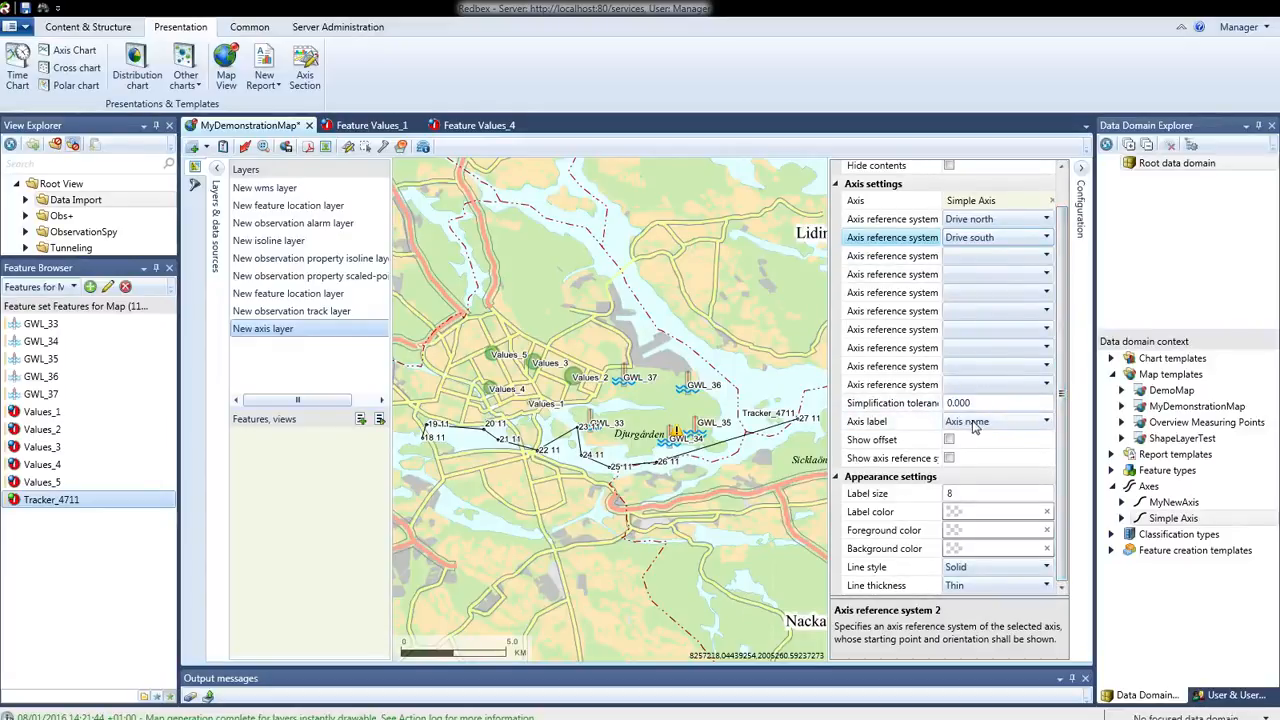
left_click(1048, 425)
left_click(1048, 425)
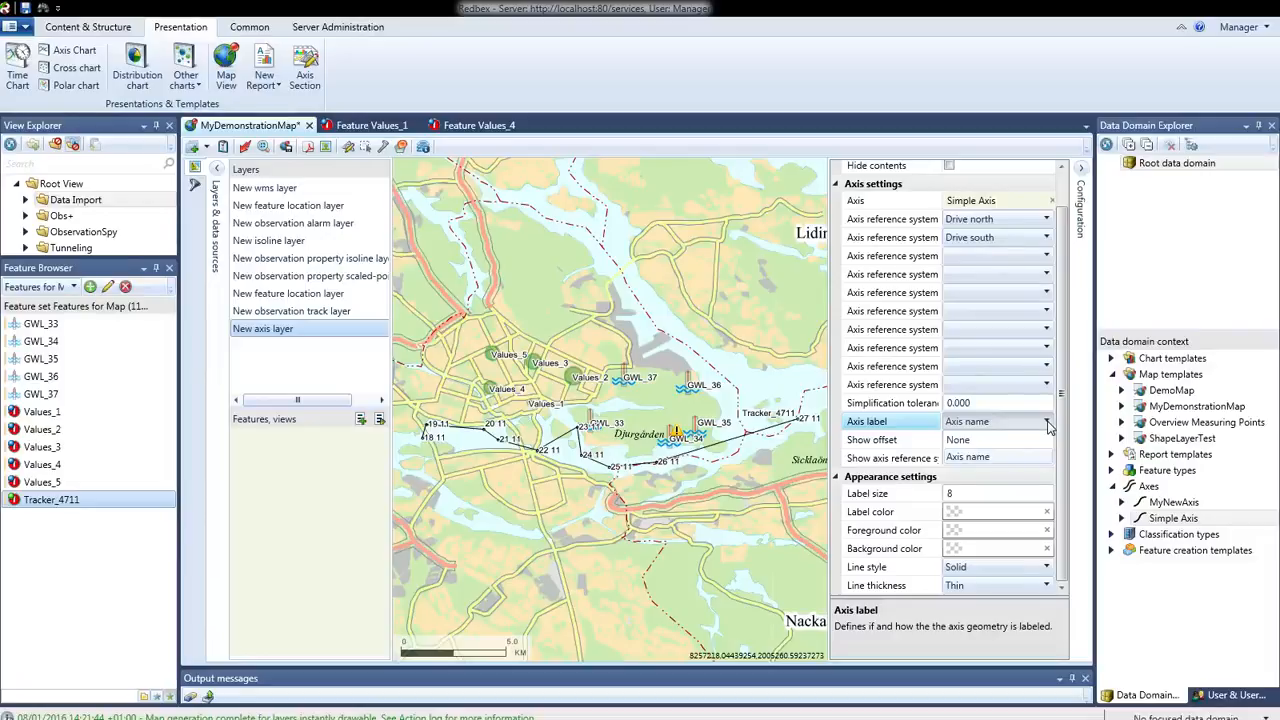
left_click(1048, 425)
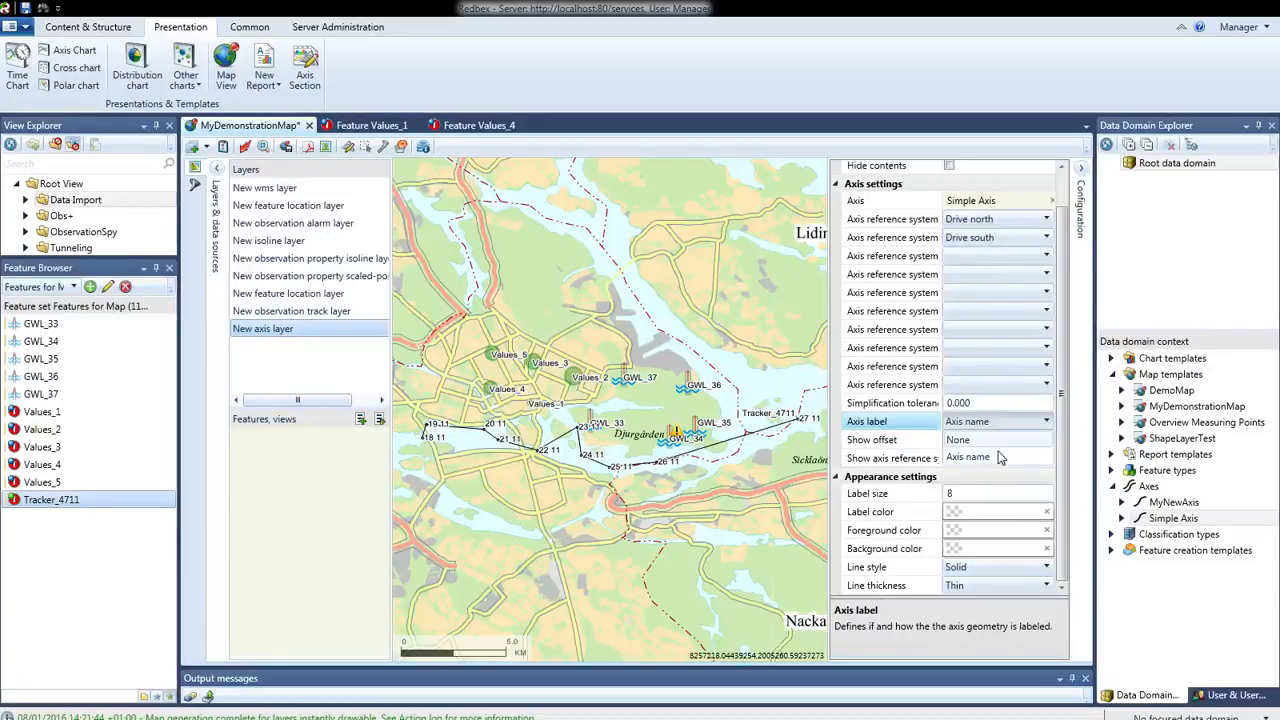
left_click(988, 458)
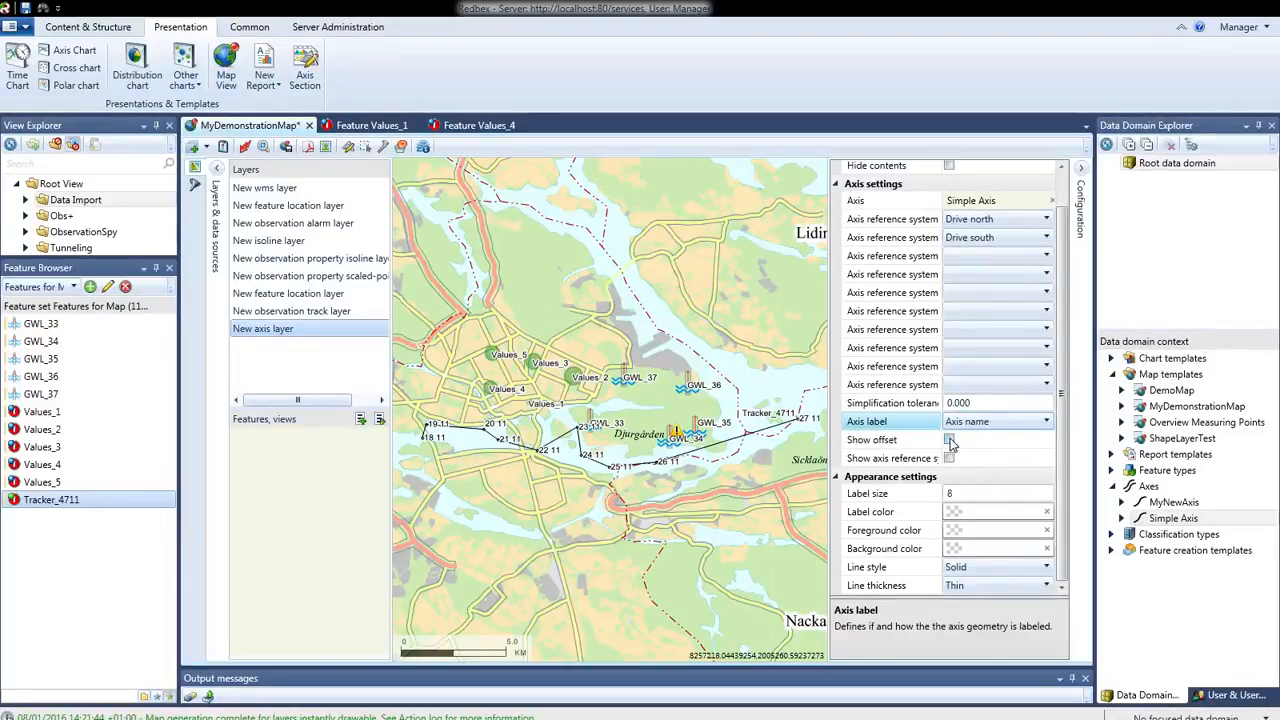
left_click(929, 462)
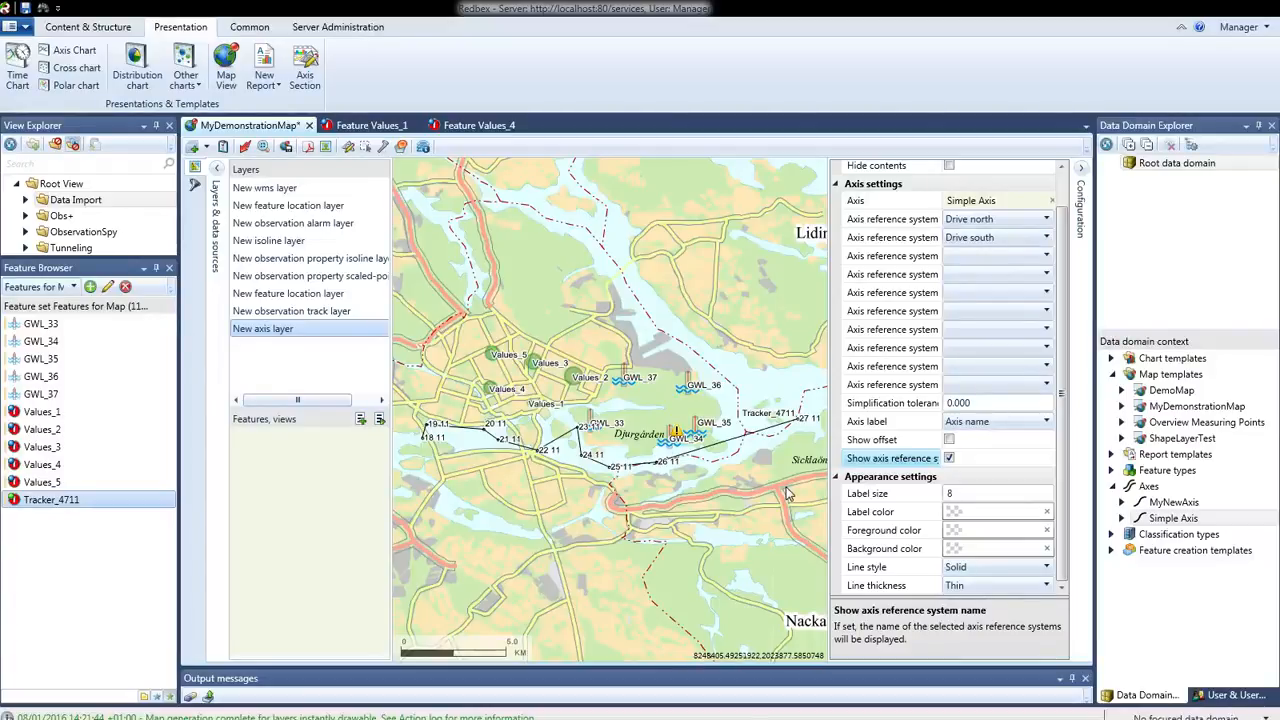
Set the axis layer's label color and foreground color to pink #FF0085
left_click(1018, 516)
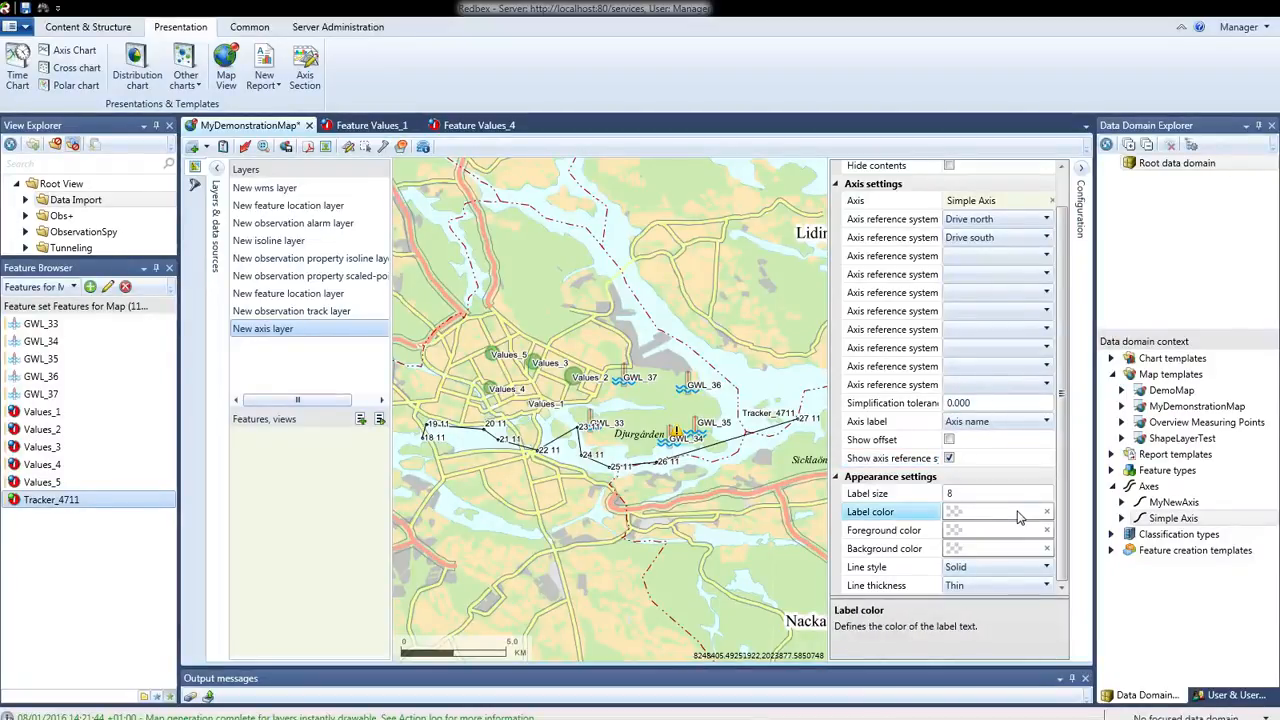
left_click(960, 515)
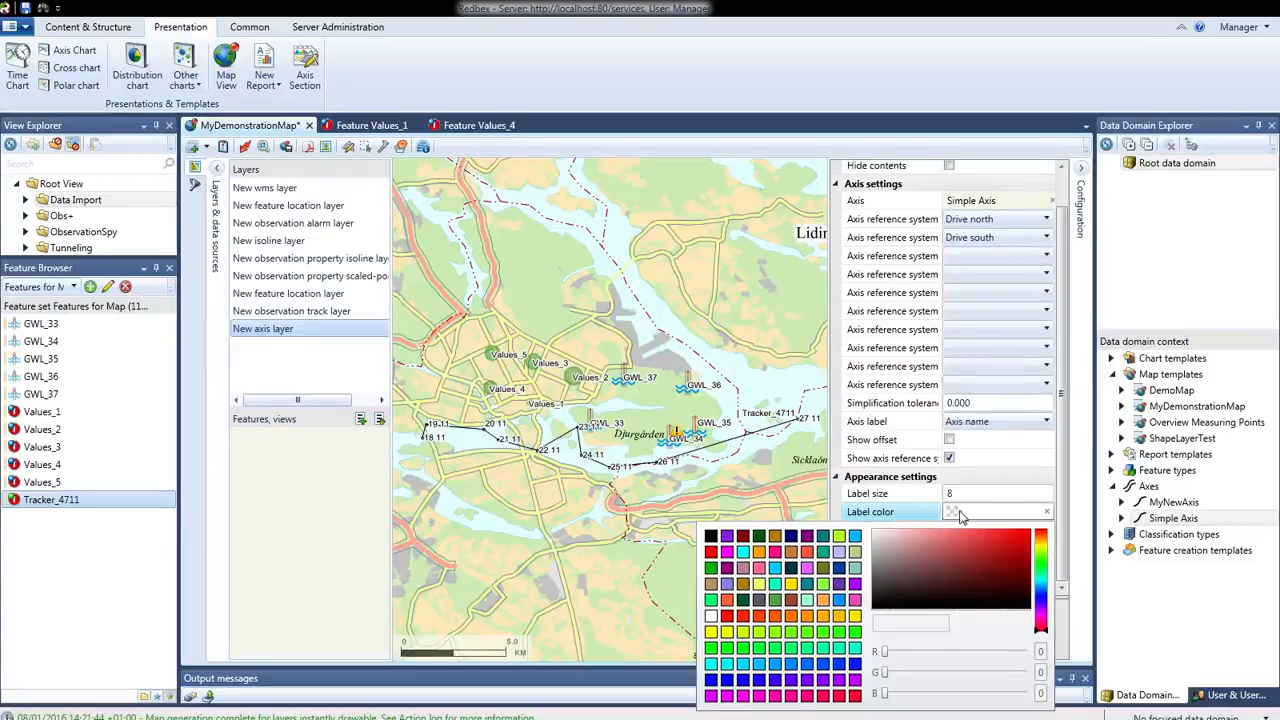
left_click(807, 697)
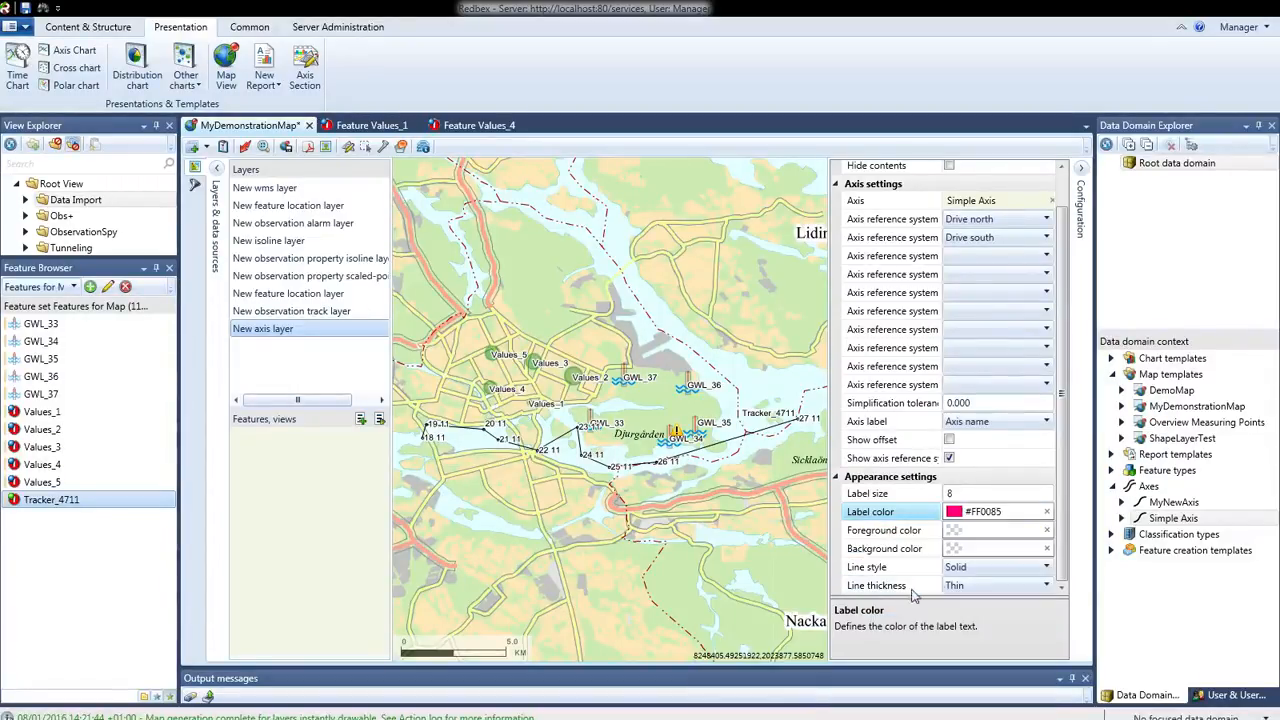
left_click(957, 533)
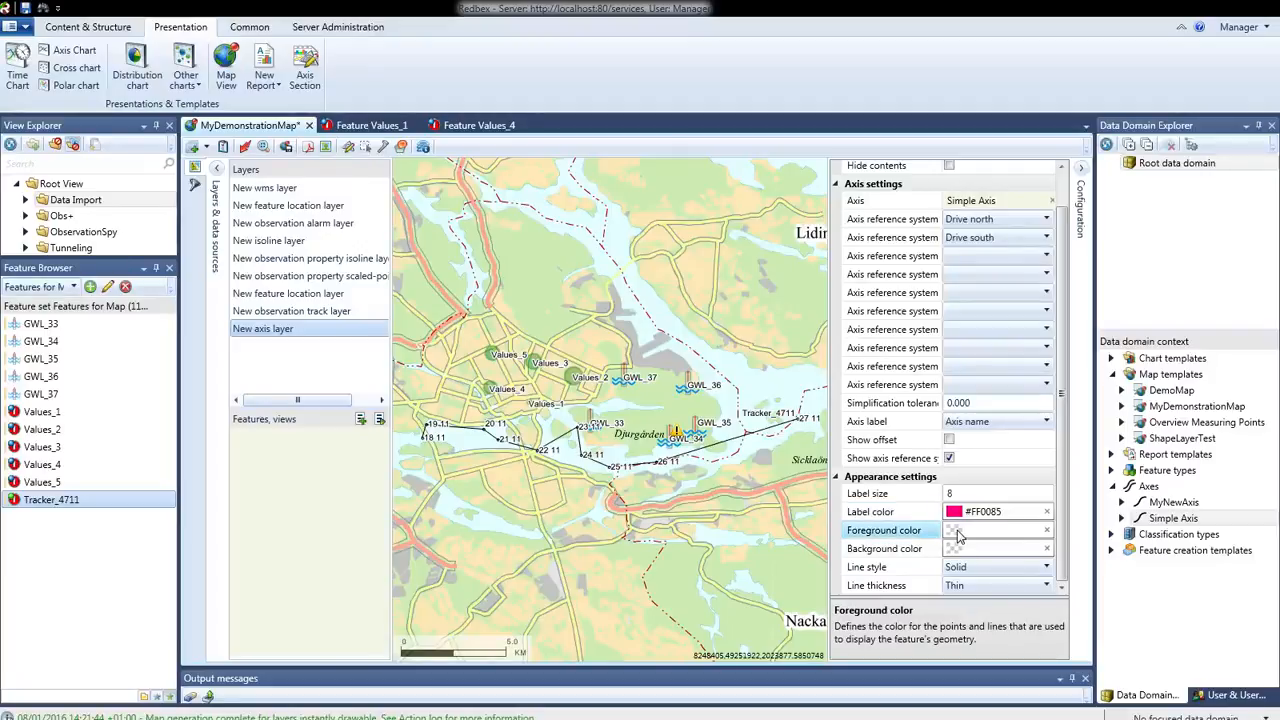
left_click(957, 533)
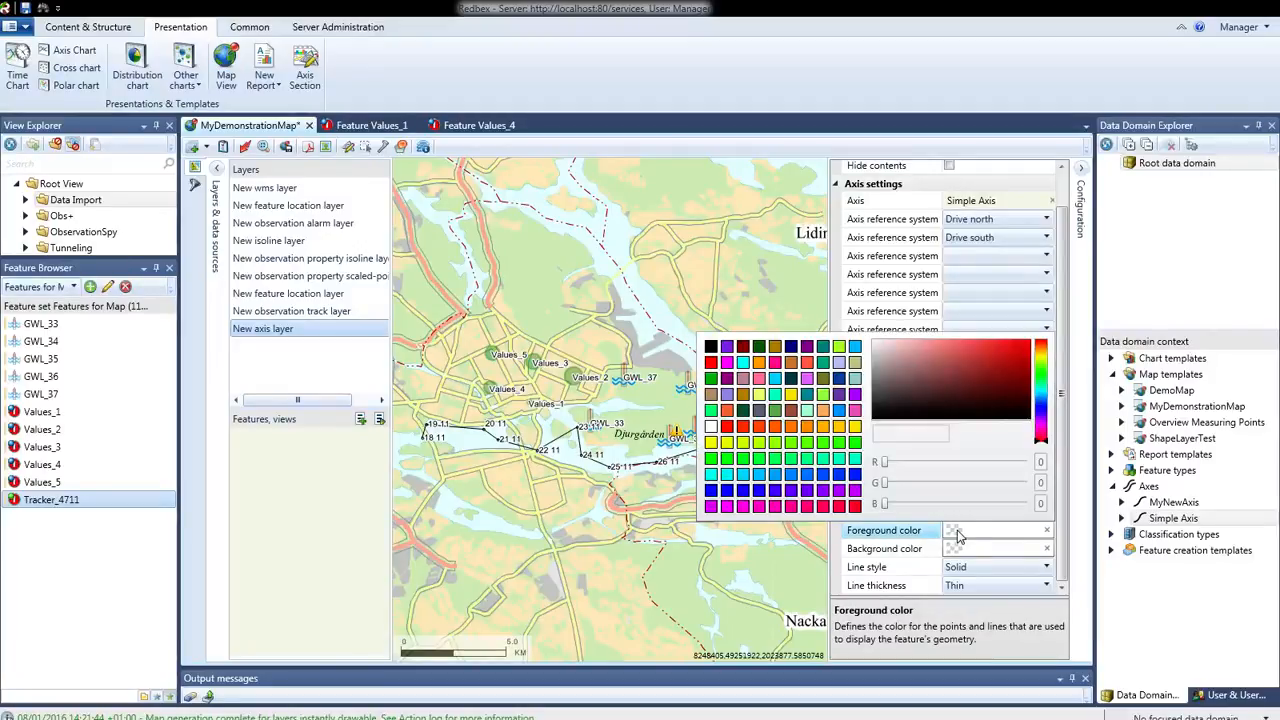
left_click(806, 508)
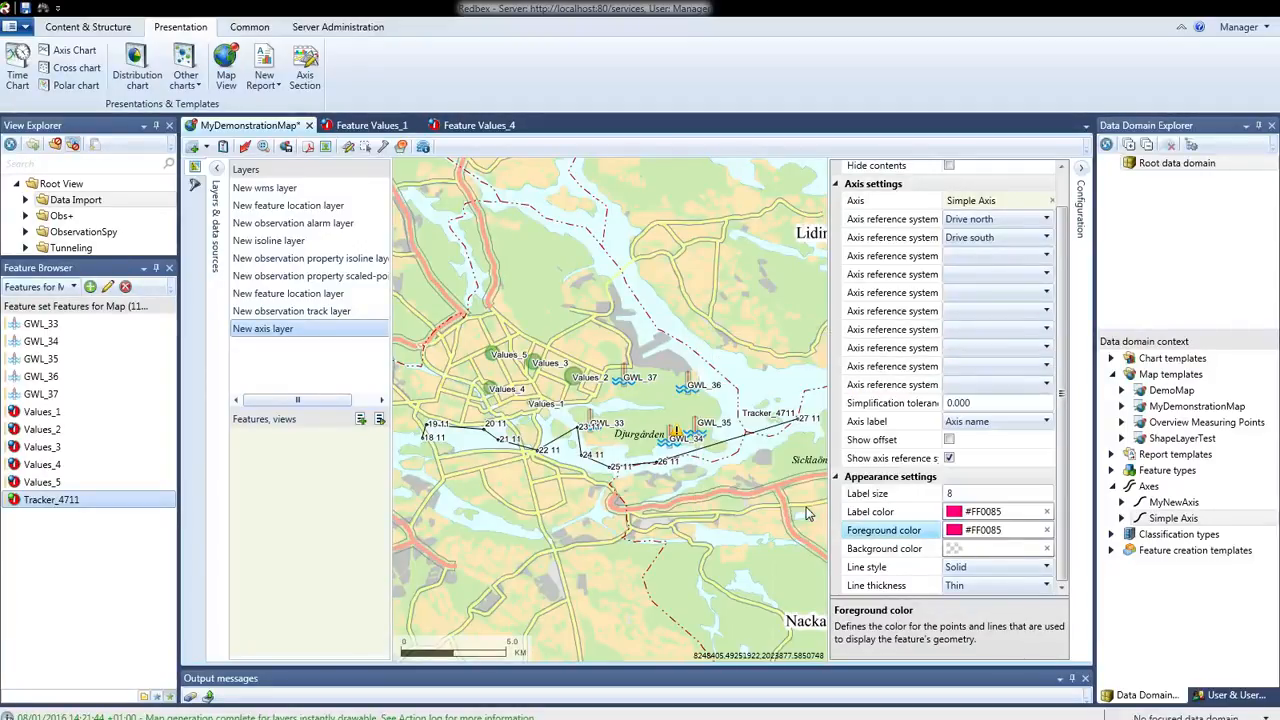
Set the axis layer's line style to Dashed and line thickness to Medium, and apply the template to the map
left_click(1042, 567)
left_click(1043, 569)
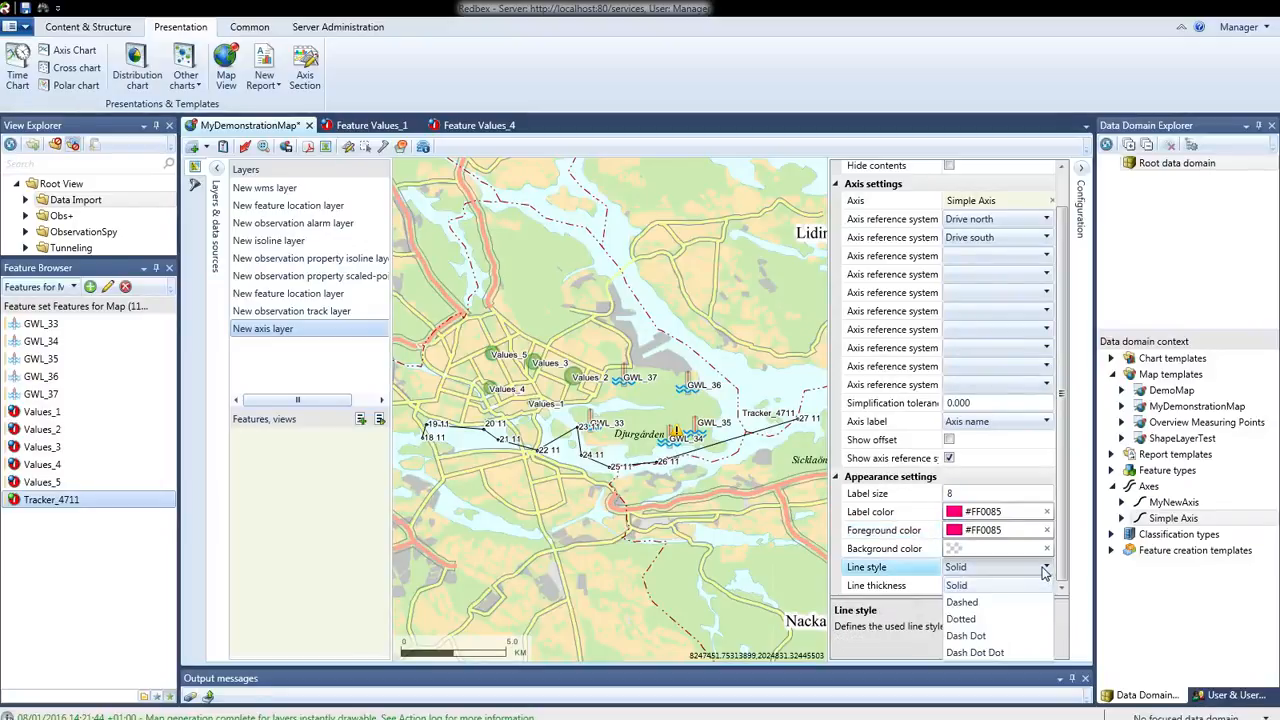
left_click(985, 604)
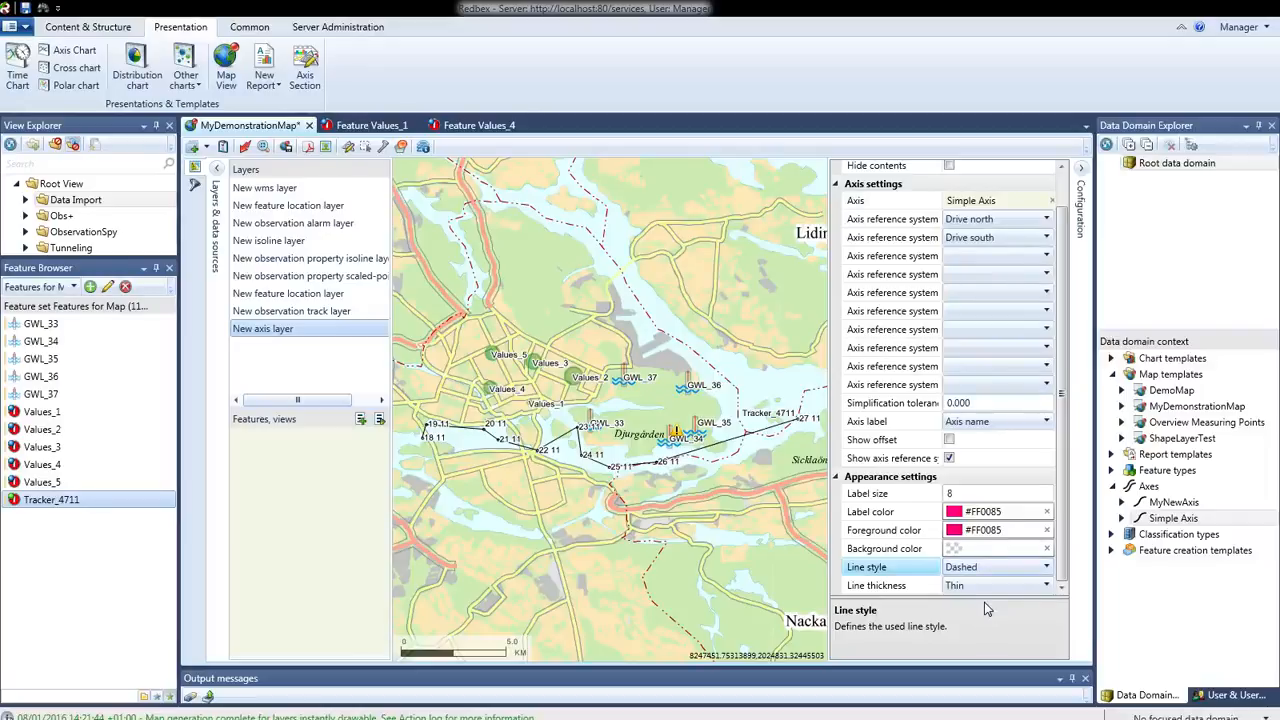
left_click(1046, 586)
left_click(1046, 586)
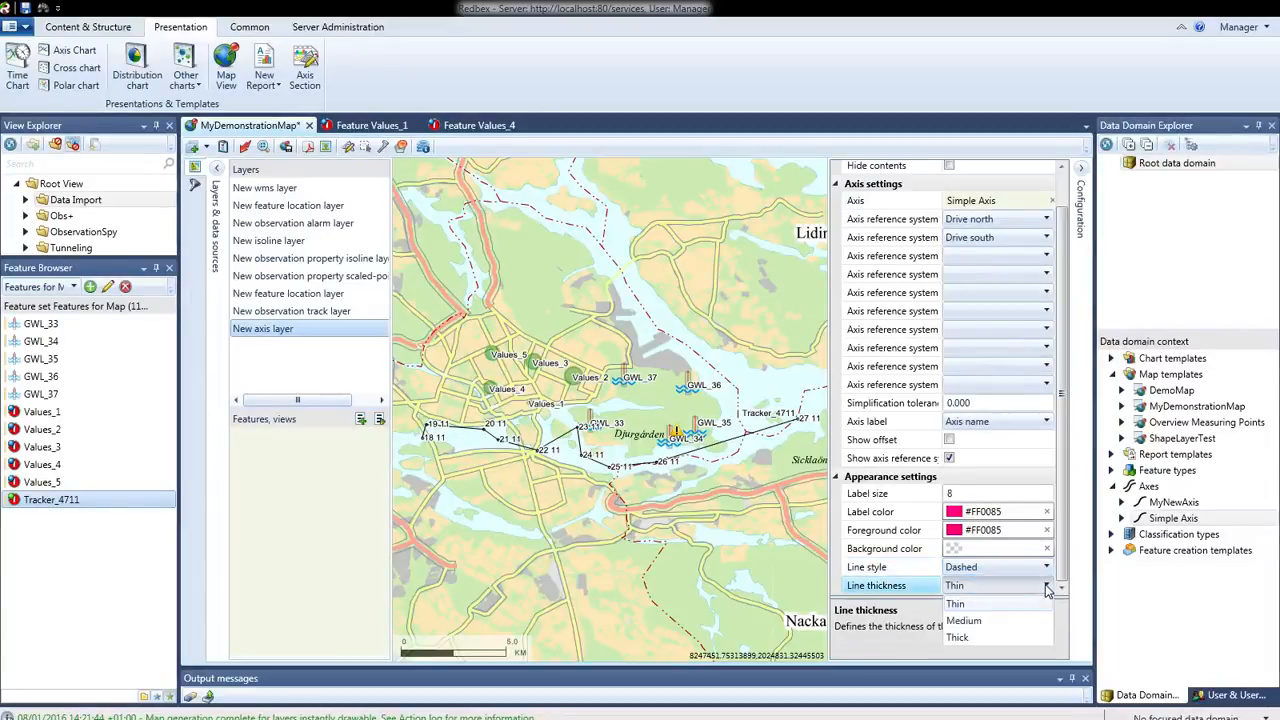
left_click(966, 620)
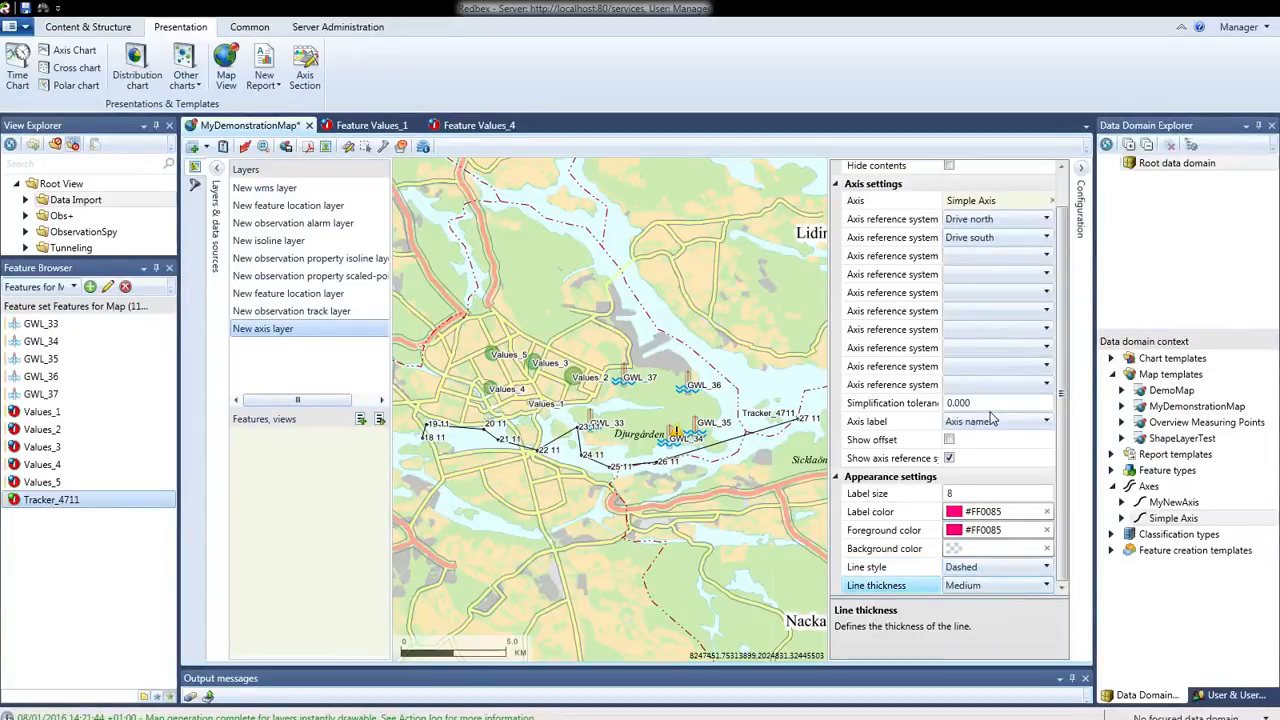
left_click(245, 149)
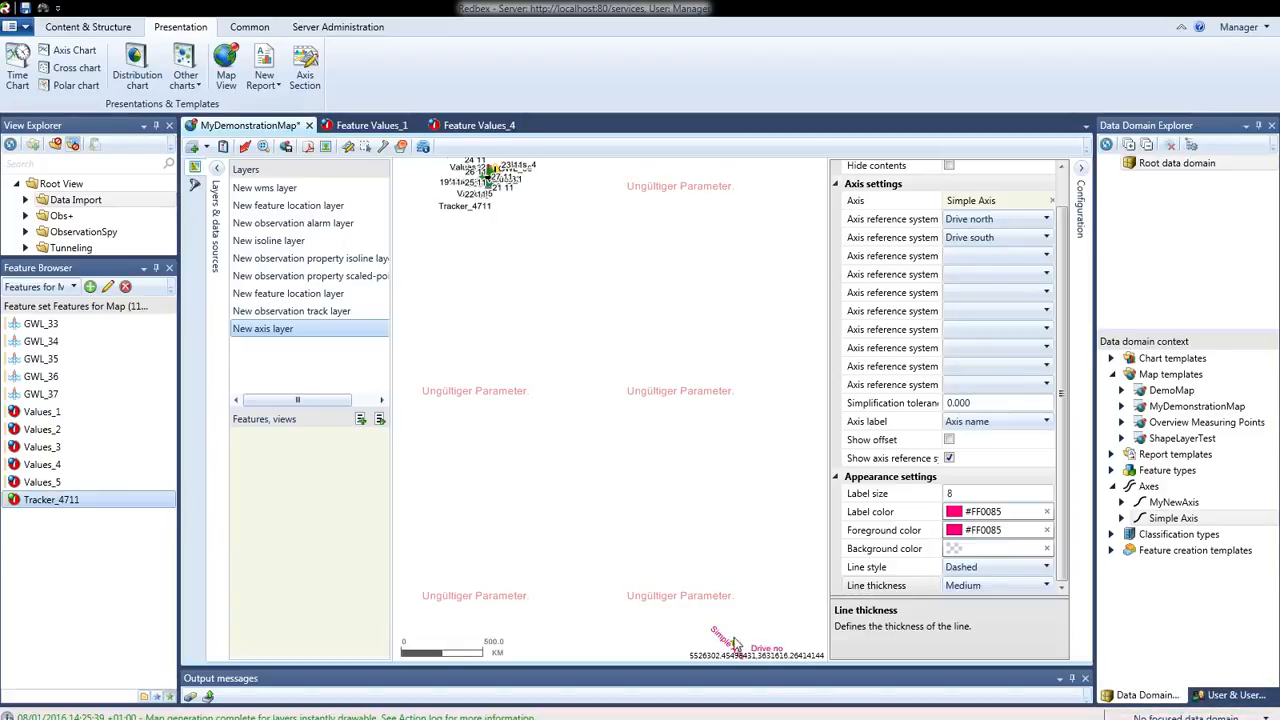
Examine the course of Simple Axis on the map together with its axis name and reference system labels
left_click_drag(737, 640, 721, 522)
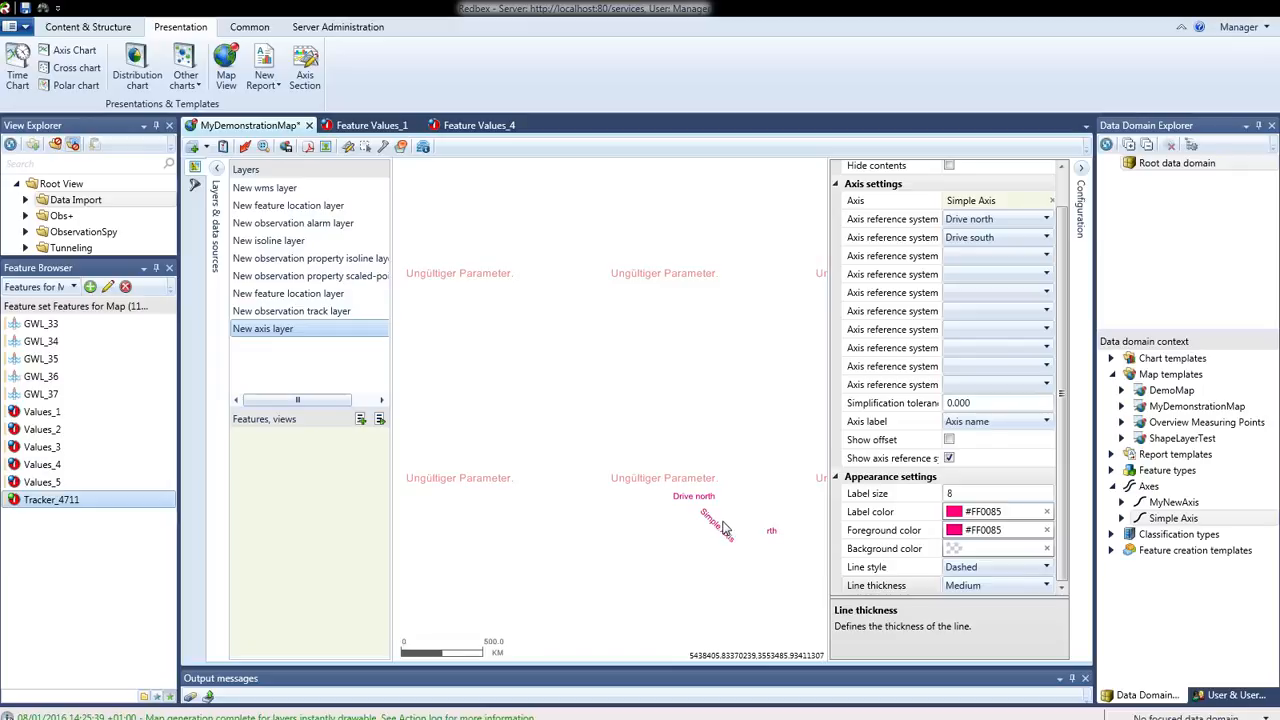
scroll(724, 528, "up", 1)
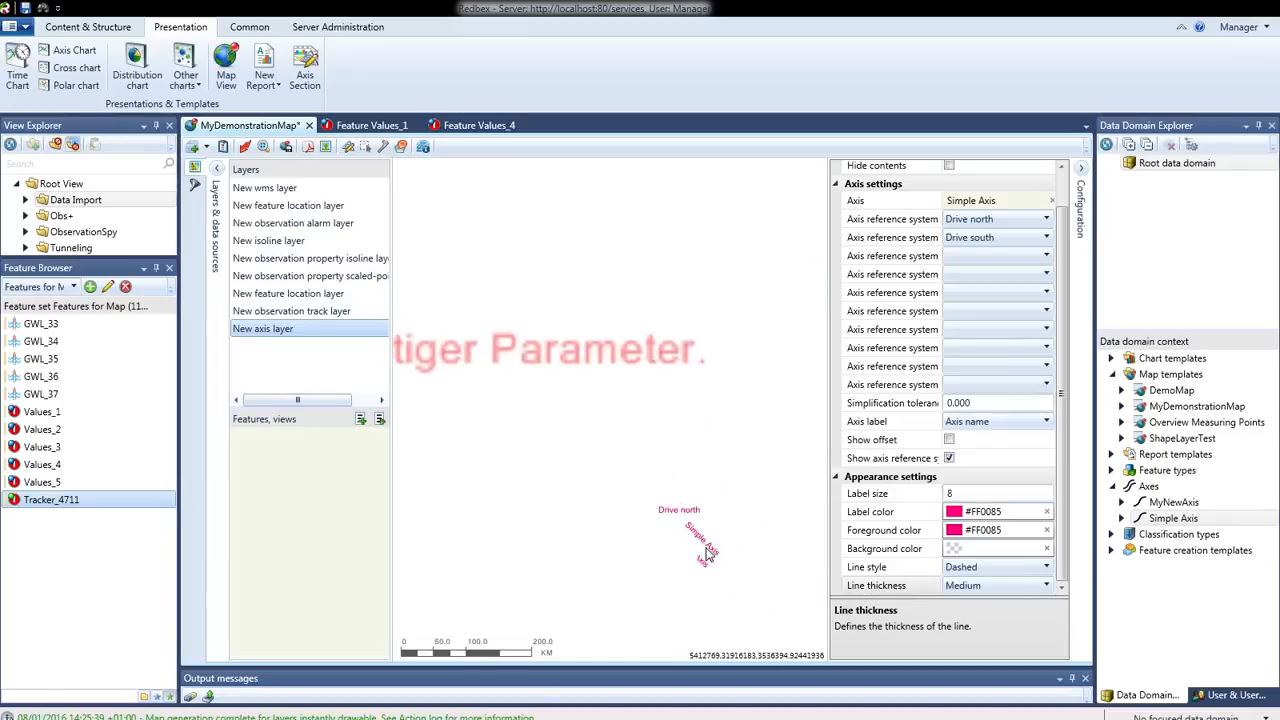
scroll(706, 555, "up", 1)
scroll(706, 553, "up", 1)
scroll(688, 533, "up", 2)
scroll(706, 523, "up", 1)
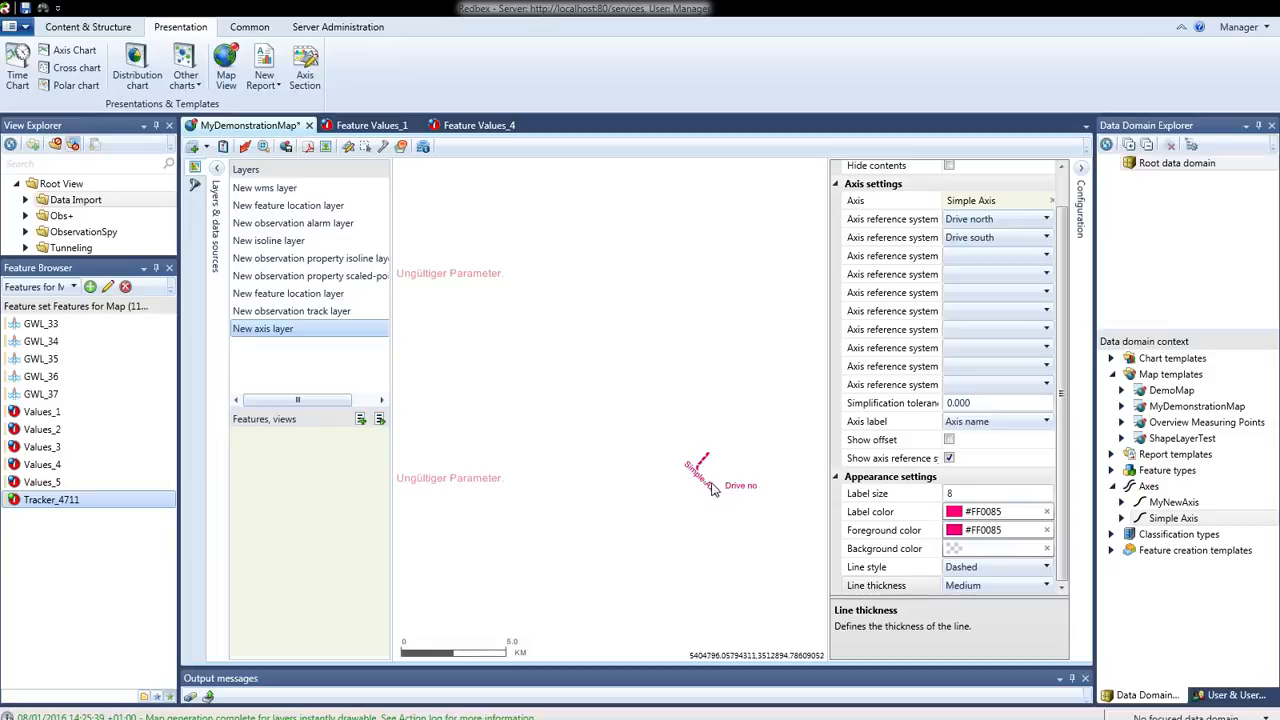
scroll(712, 486, "up", 1)
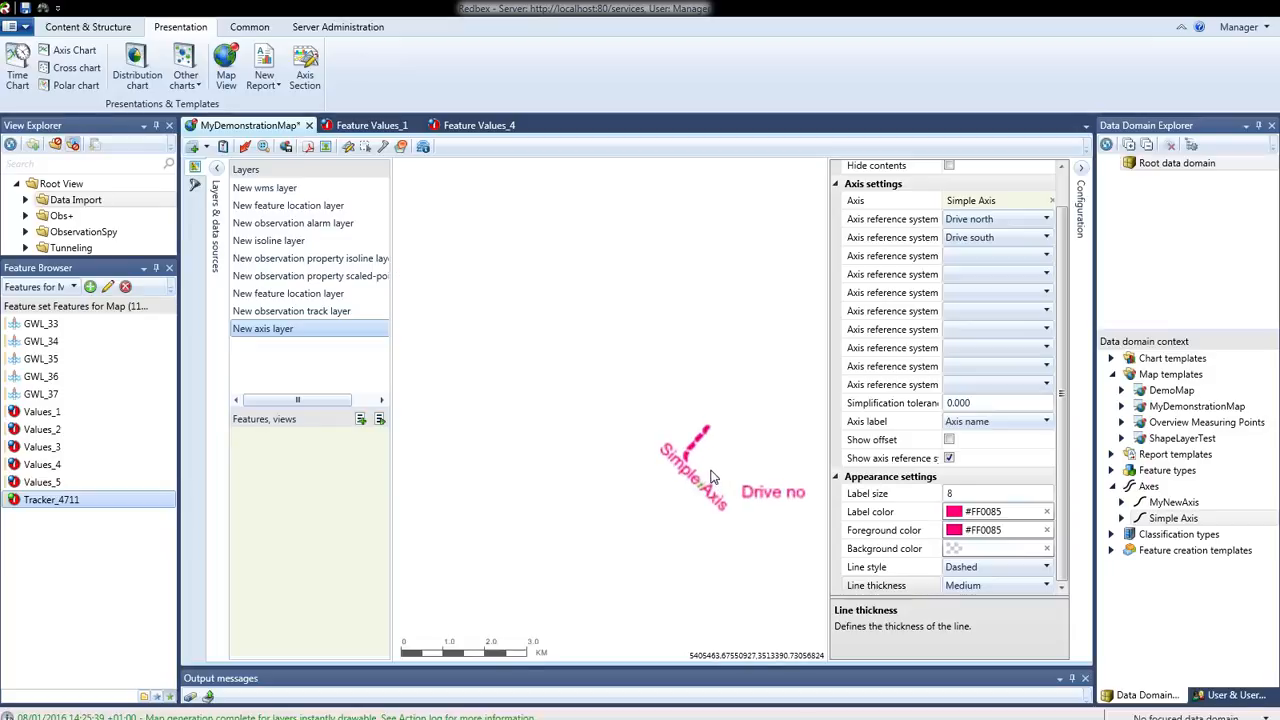
scroll(714, 477, "up", 2)
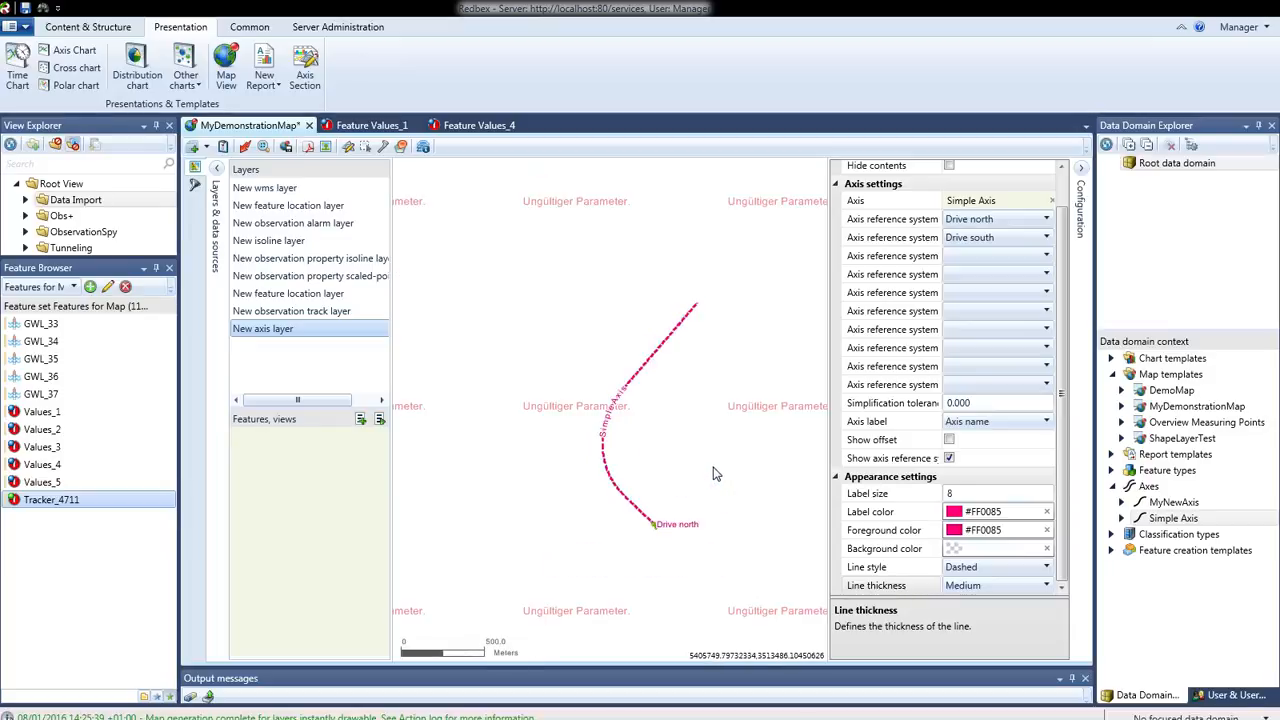
scroll(652, 460, "up", 1)
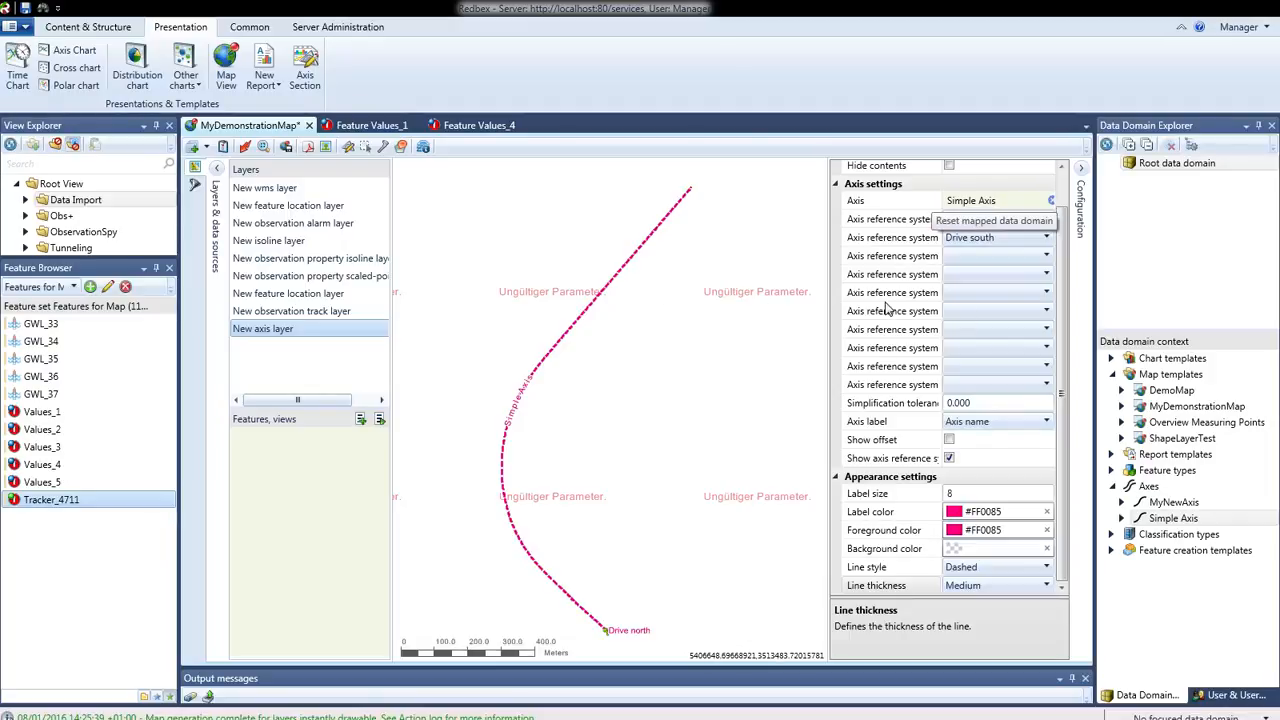
Replace the axis layer's axis with MyNewAxis, using Drive North as its second axis reference system, and apply the template
left_click(1050, 200)
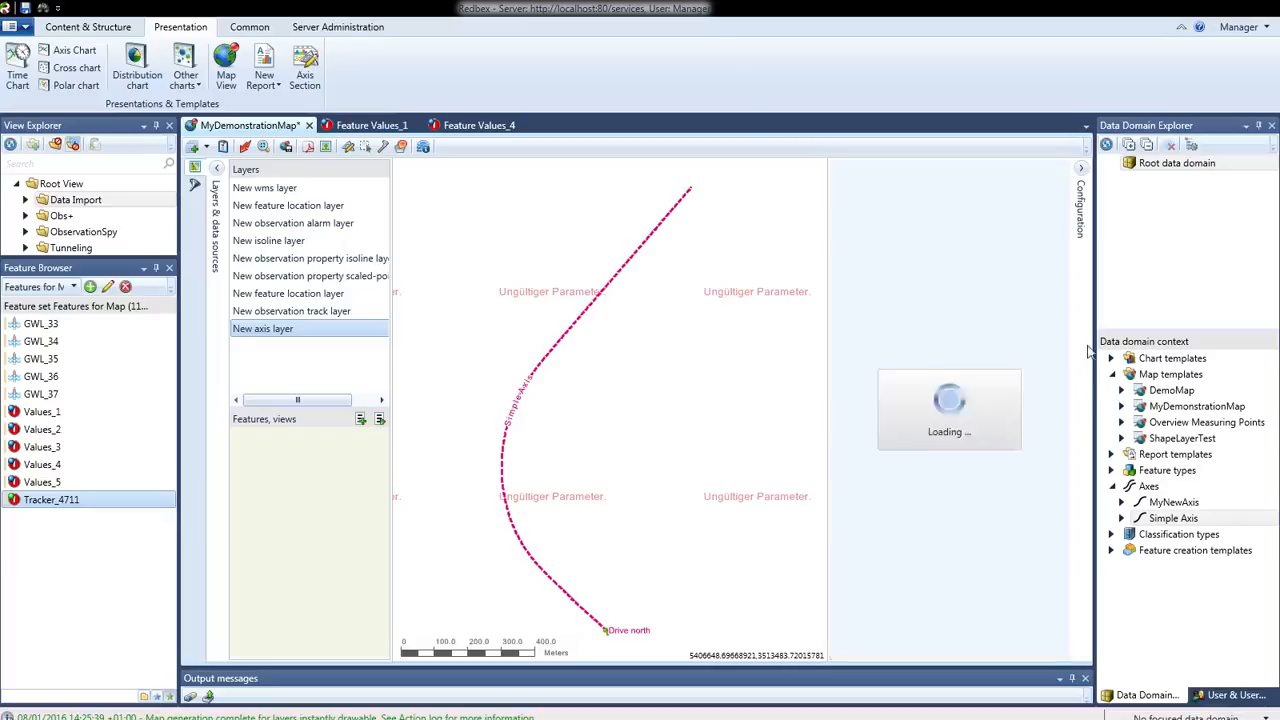
left_click_drag(1172, 508, 990, 208)
left_click(1027, 239)
left_click(1046, 238)
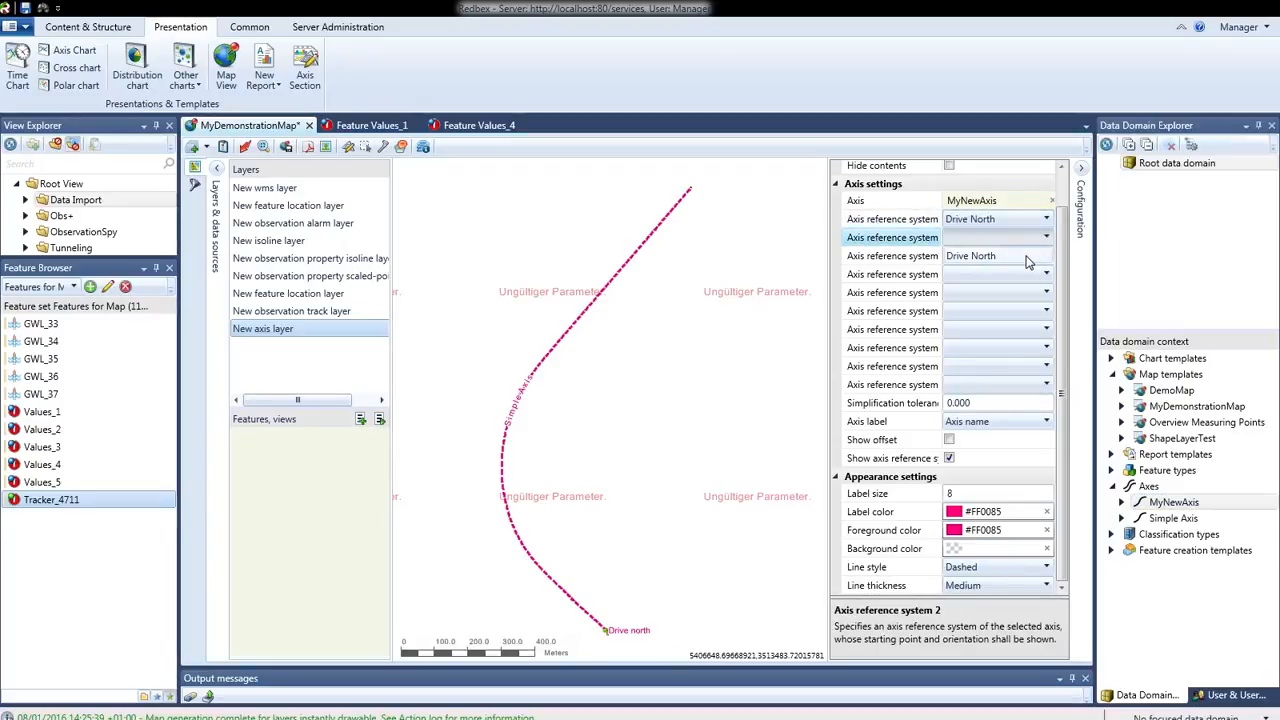
left_click(1030, 257)
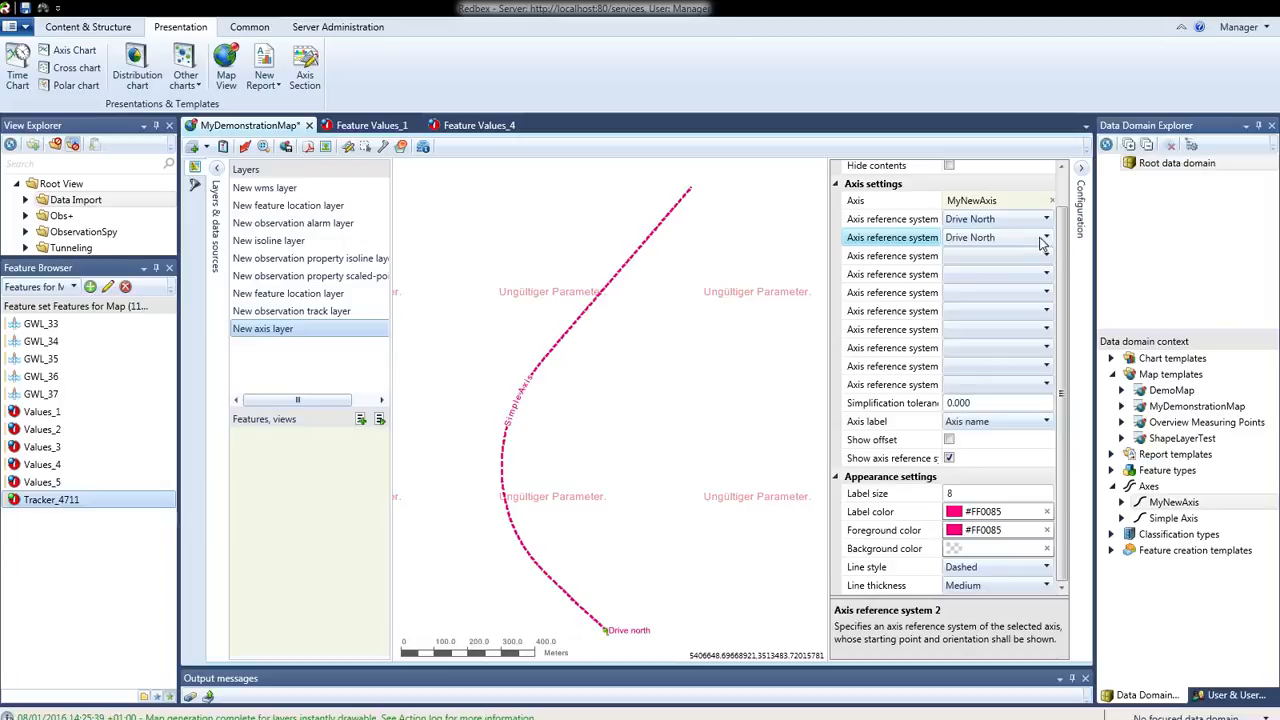
left_click(1047, 240)
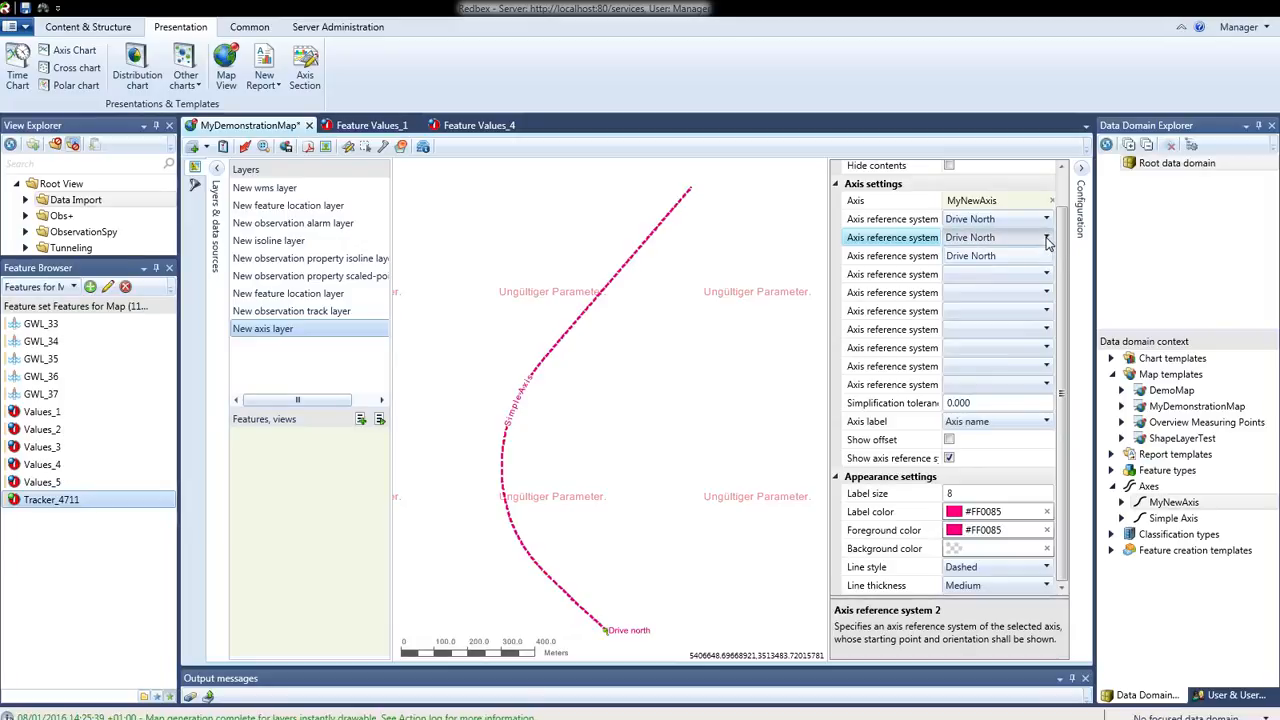
left_click(1047, 240)
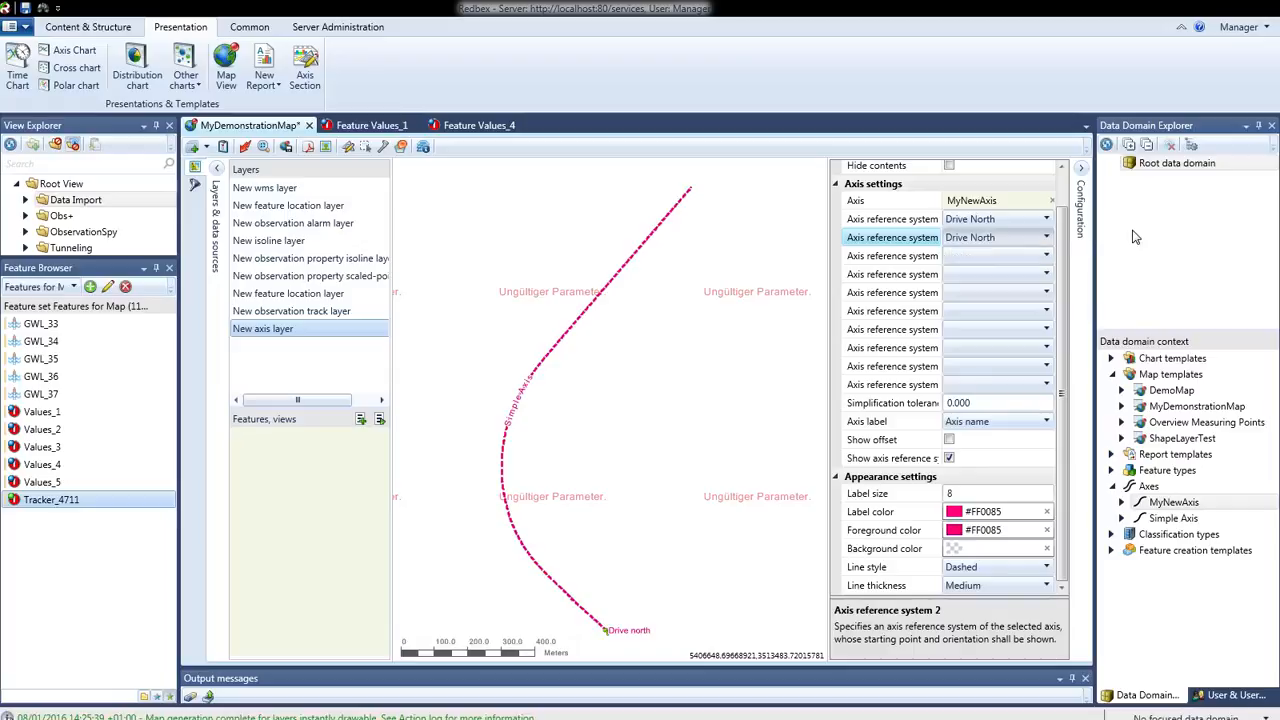
left_click(247, 148)
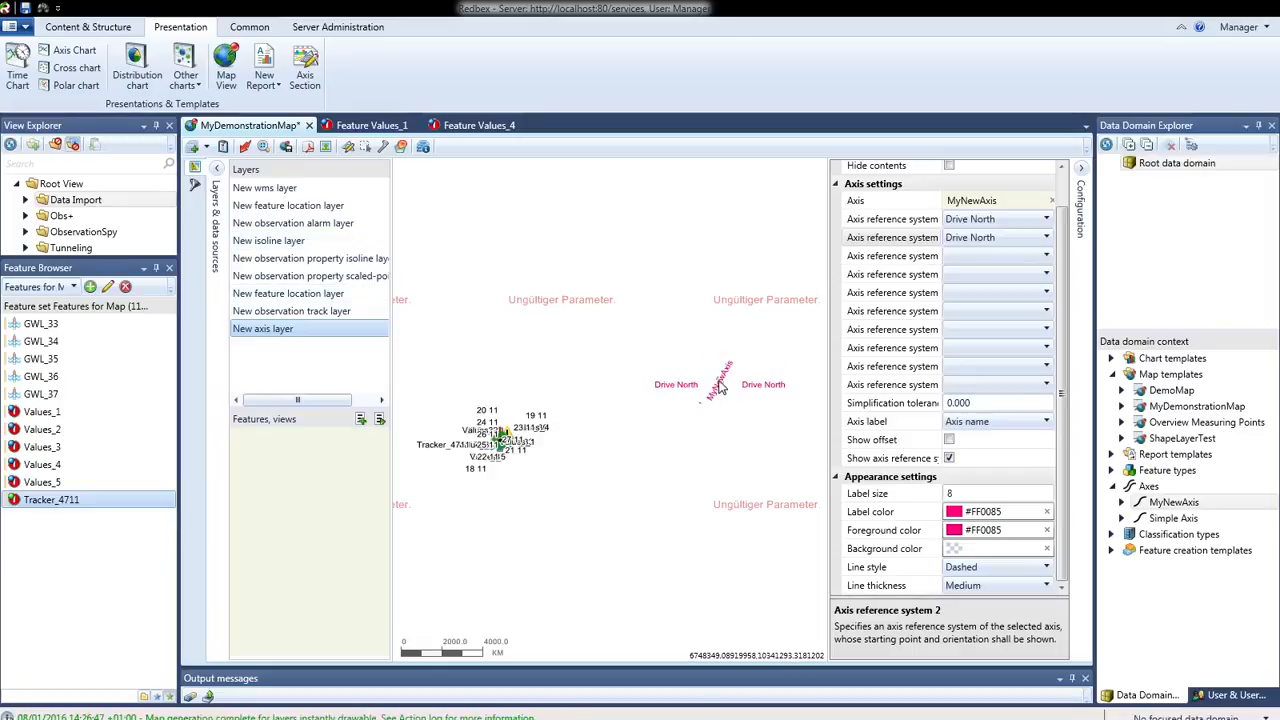
Inspect the whole MyNewAxis line and its Drive North labels on the map
scroll(722, 389, "up", 2)
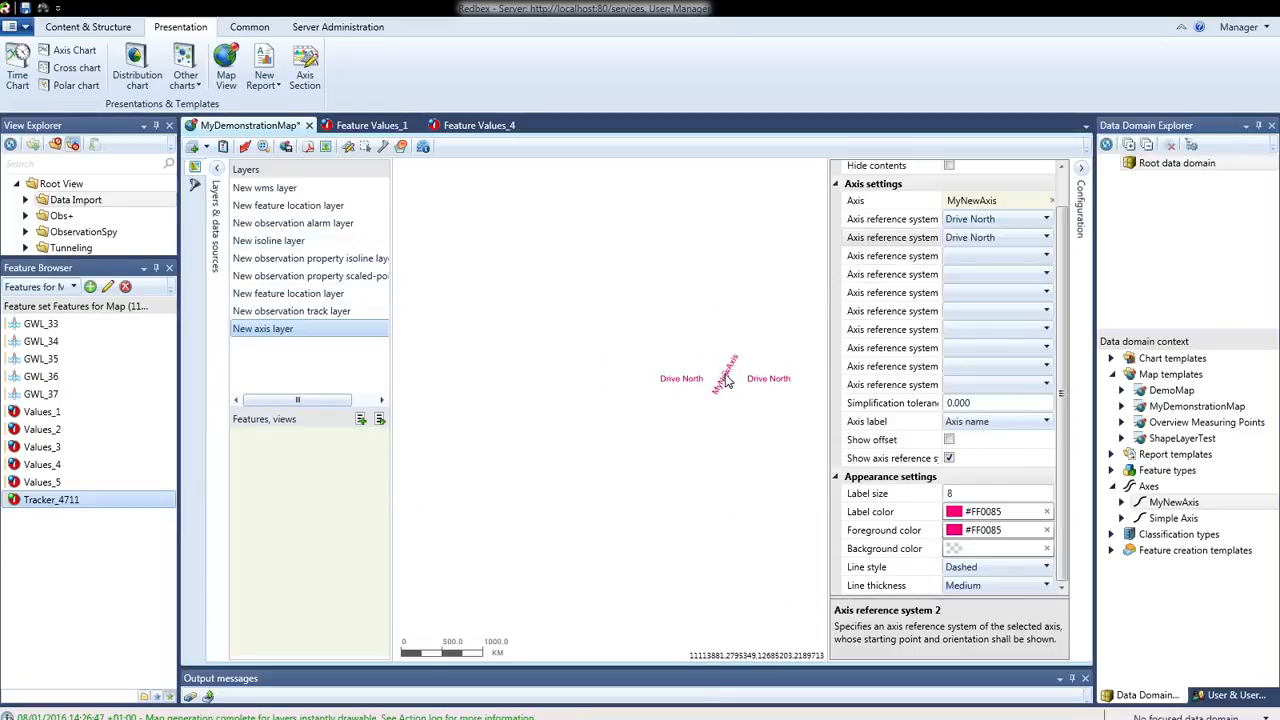
scroll(732, 376, "up", 4)
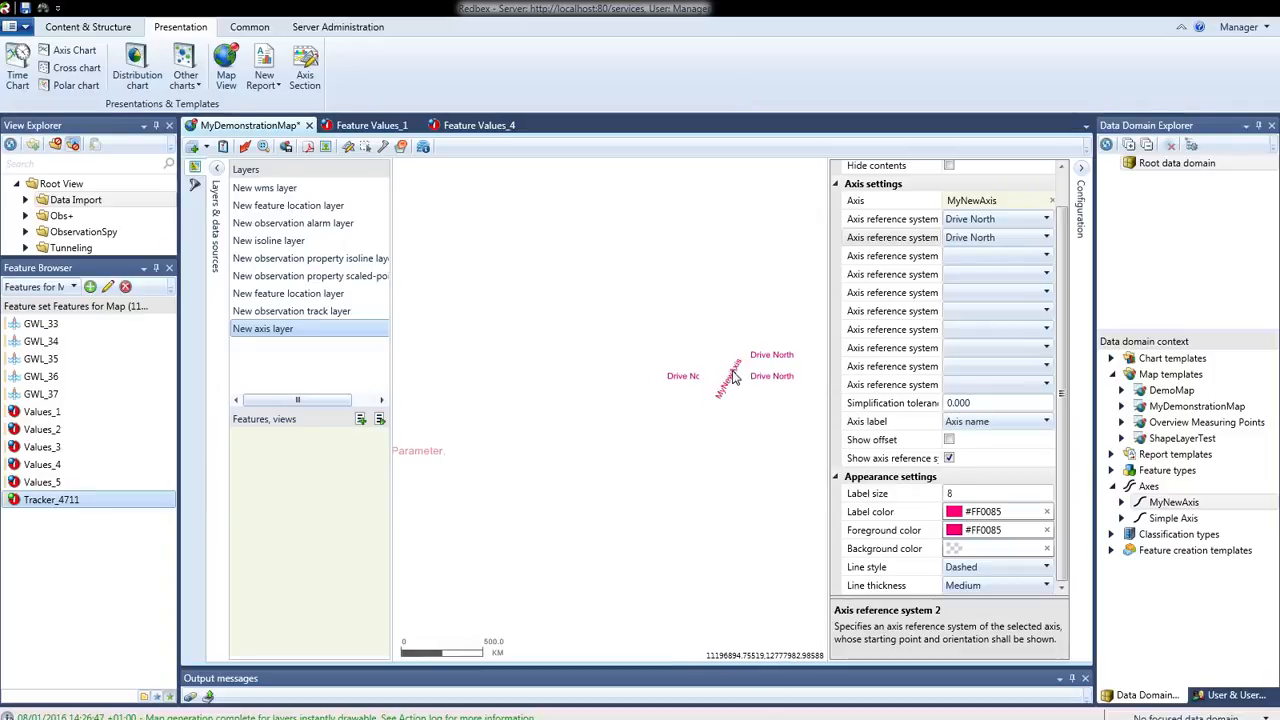
scroll(736, 412, "up", 2)
scroll(740, 410, "up", 3)
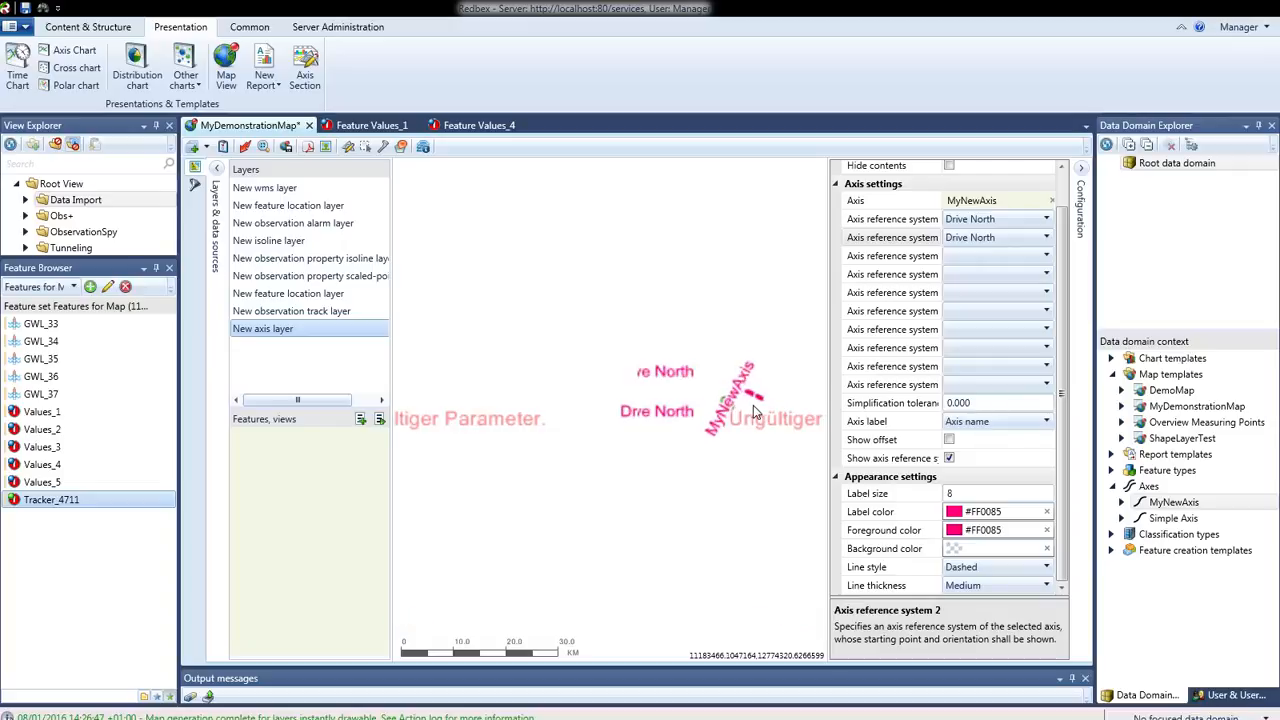
scroll(752, 405, "up", 3)
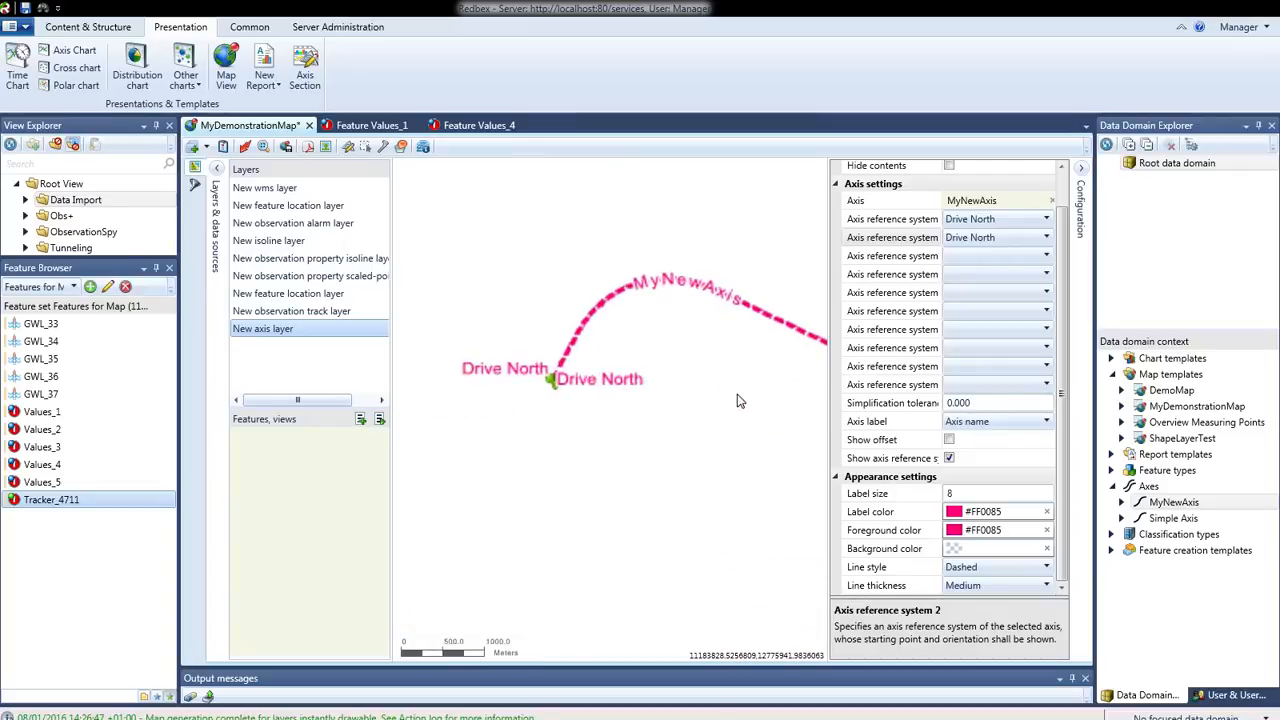
left_click_drag(646, 409, 637, 411)
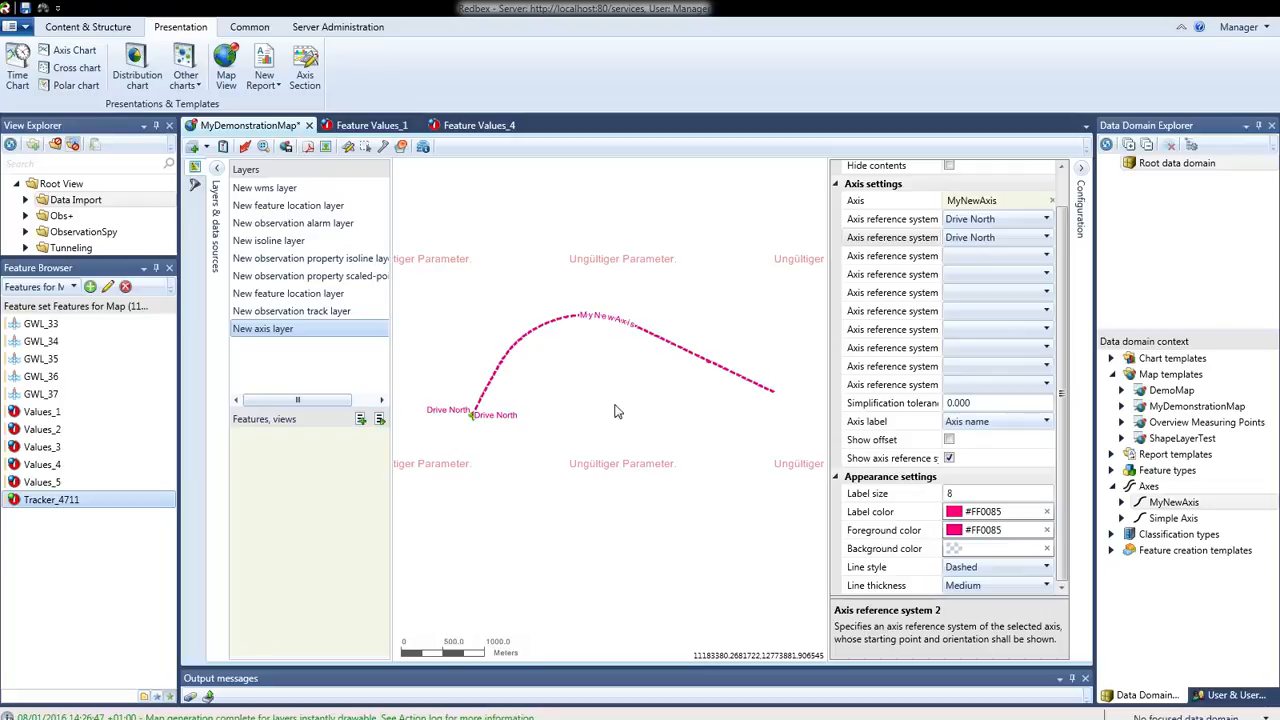
Save the map template MyDemonstrationMap in the Root data domain and its bindings as MyDemonstrationMapBindings
left_click(286, 147)
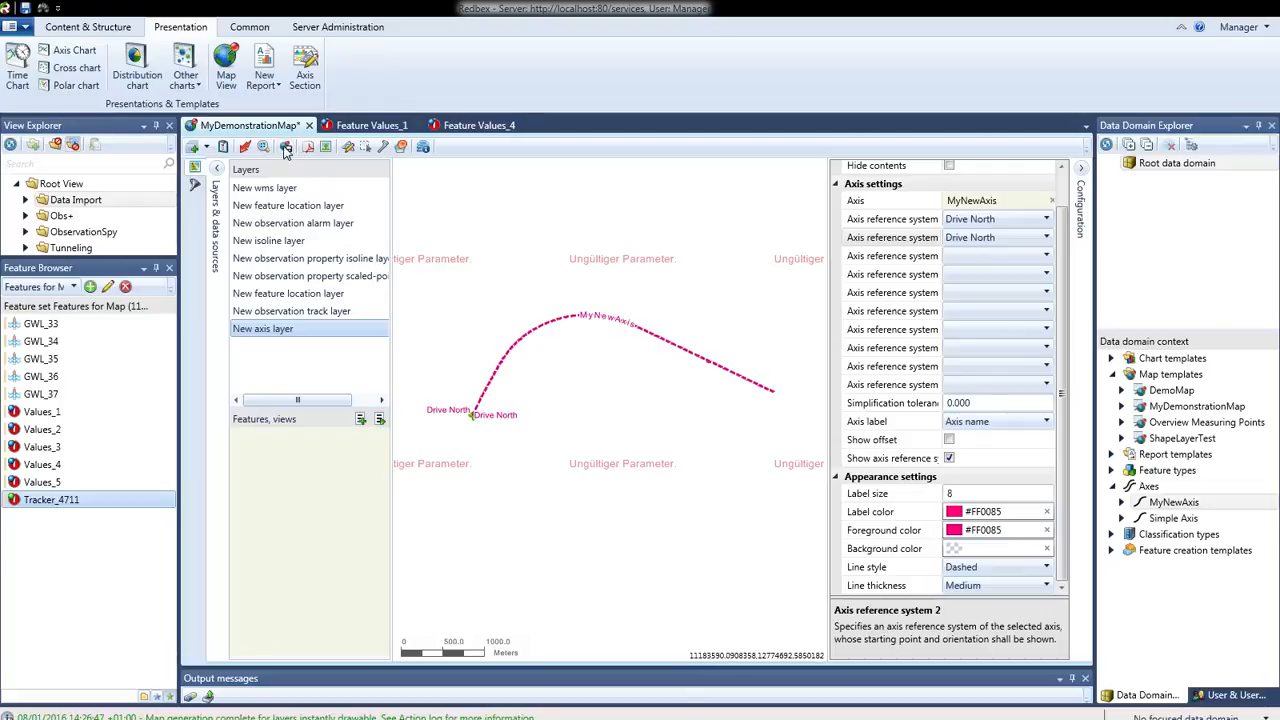
left_click(784, 395)
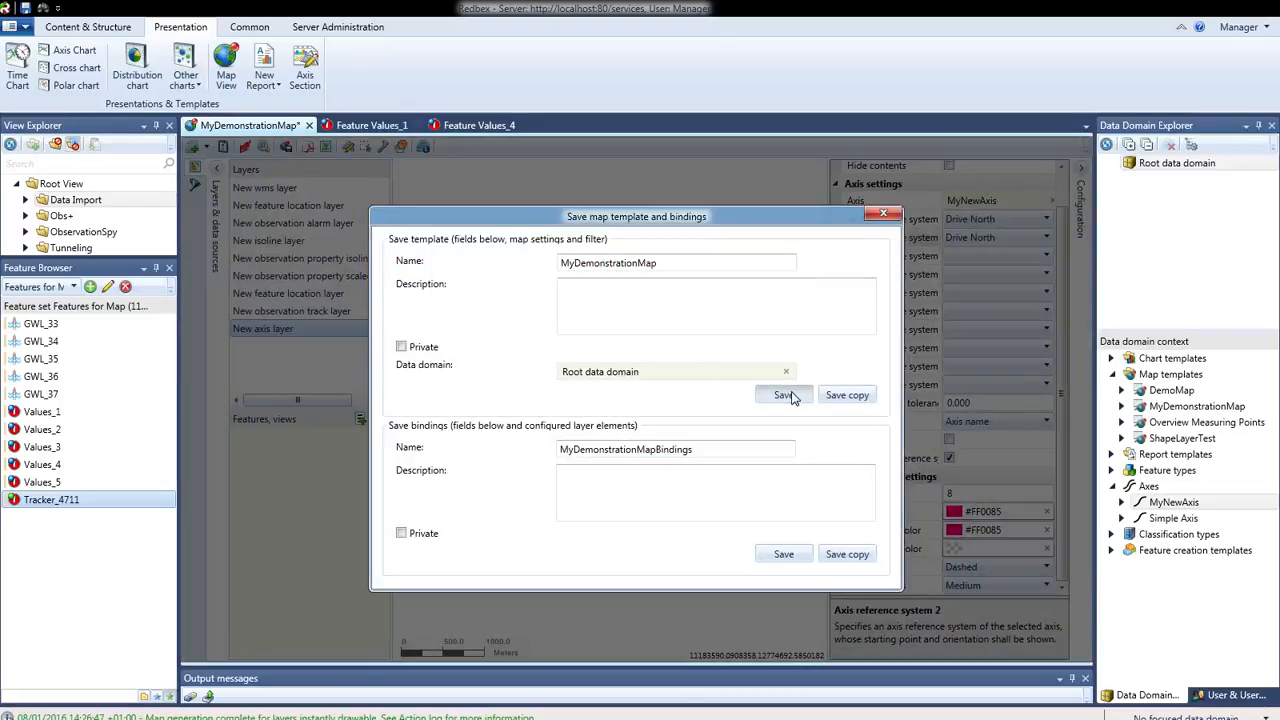
left_click(784, 556)
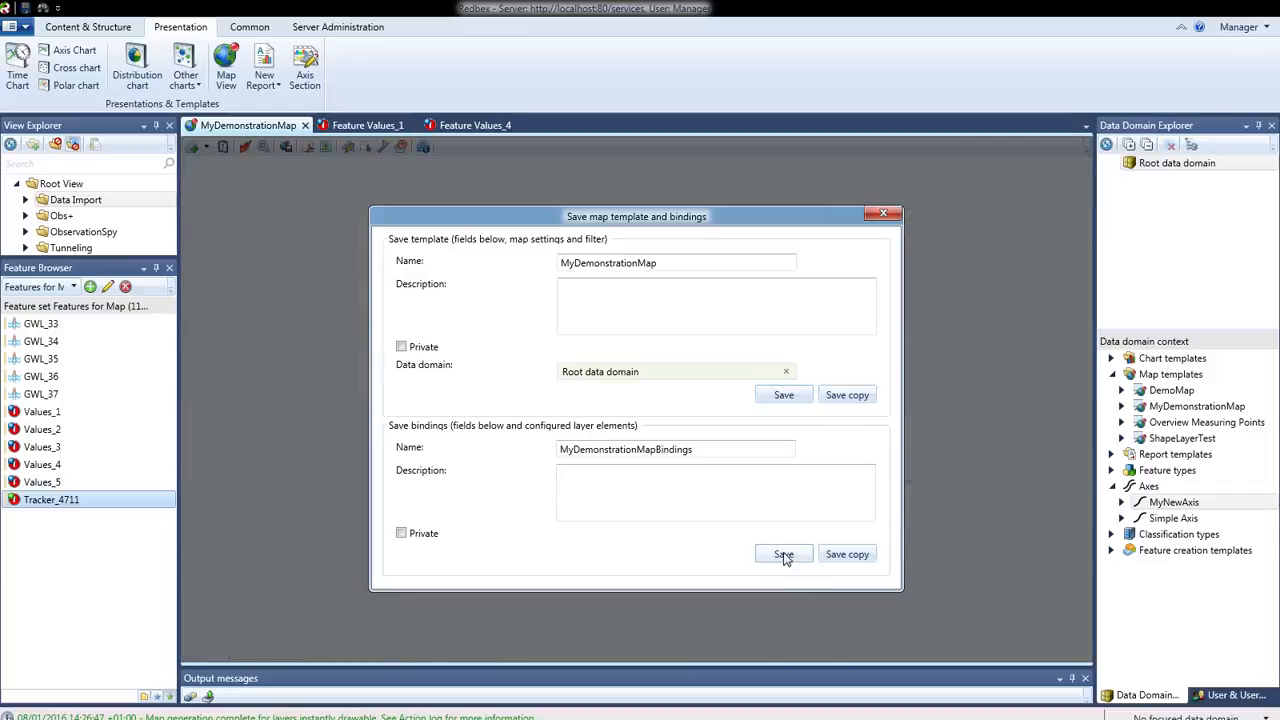
left_click(880, 218)
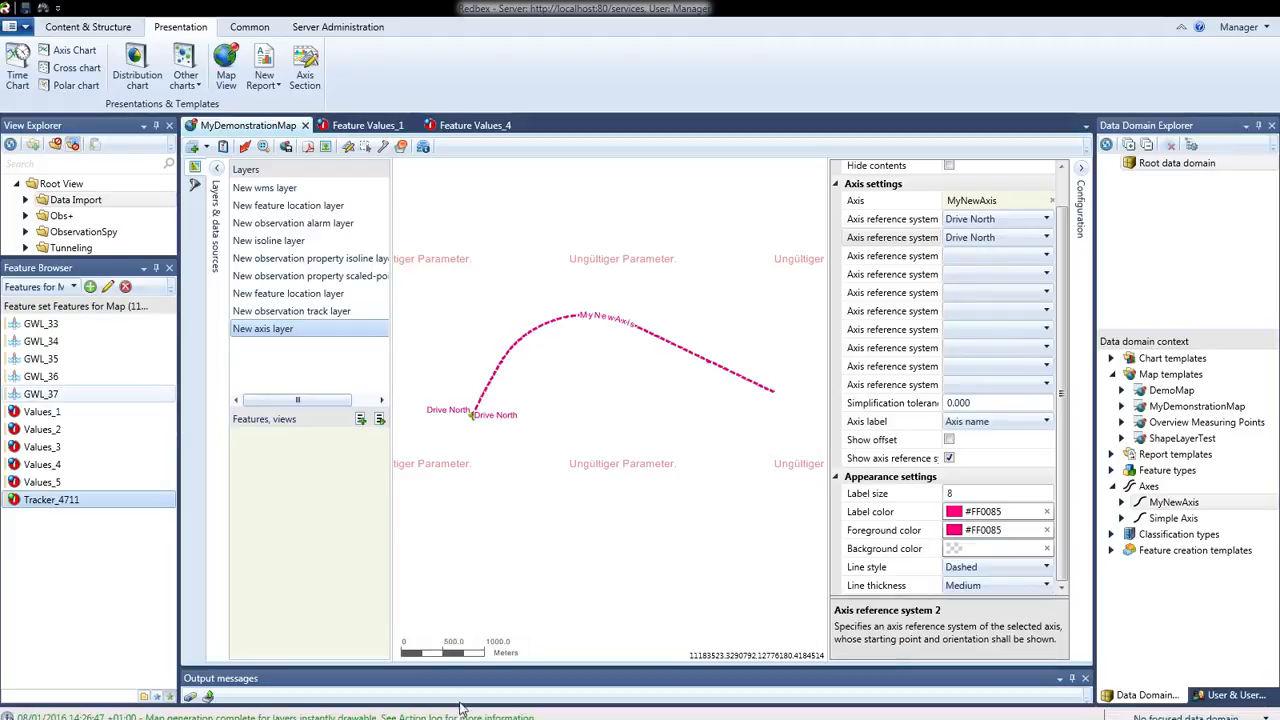
key("super")
left_click(541, 712)
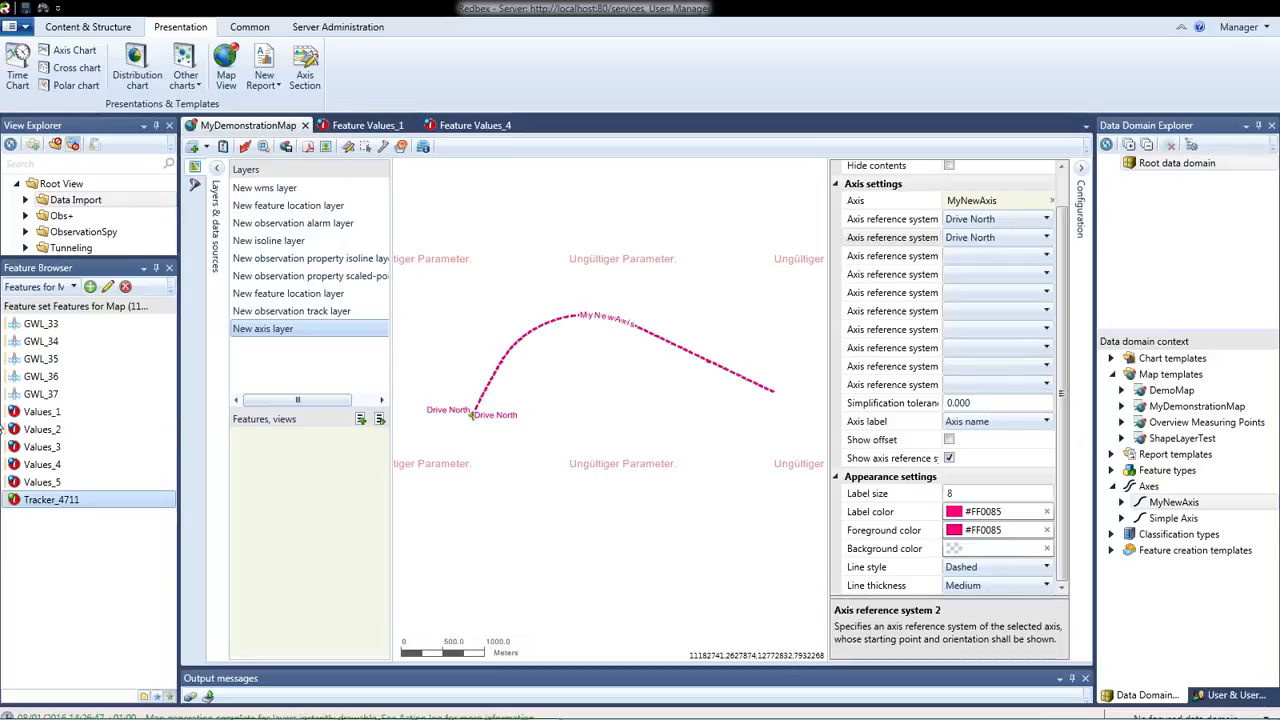
Remove the axis layer from the map's layers
right_click(279, 337)
left_click(260, 366)
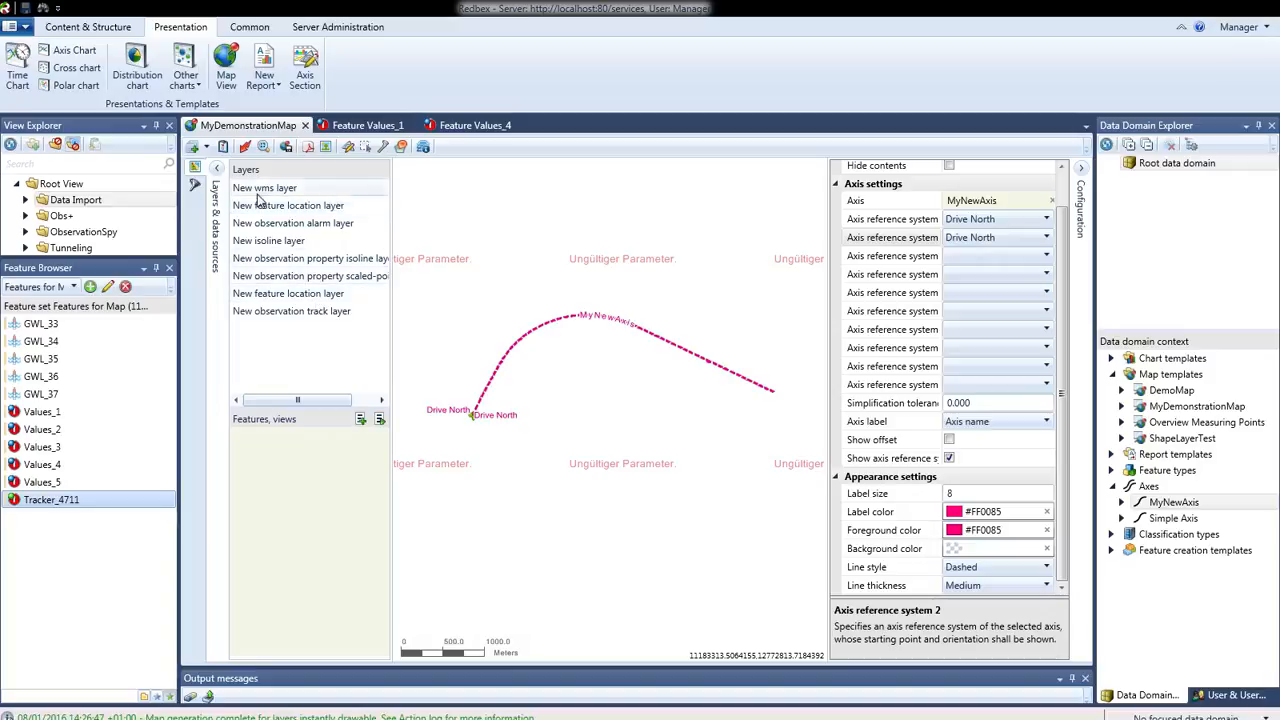
Move the isoline layer above the observation alarm layer and the lower feature location layer above the scaled-point layer, and apply the template
left_click_drag(274, 243, 281, 222)
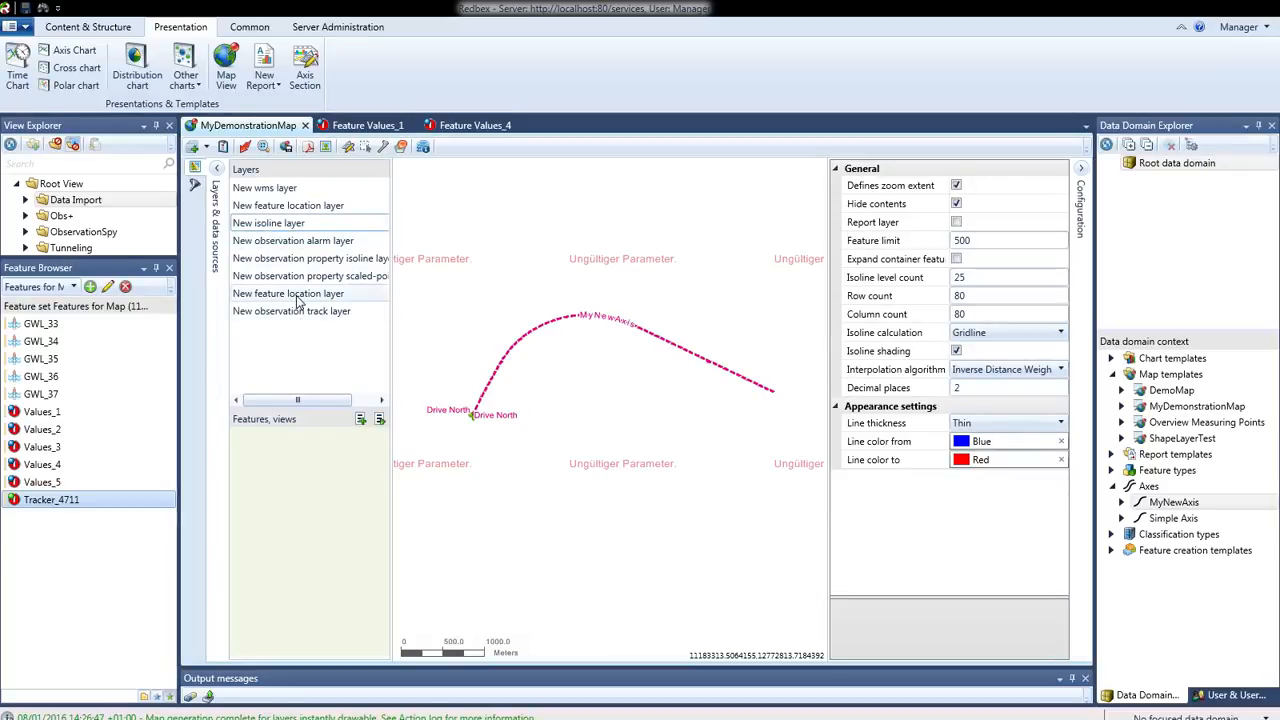
left_click_drag(298, 290, 300, 277)
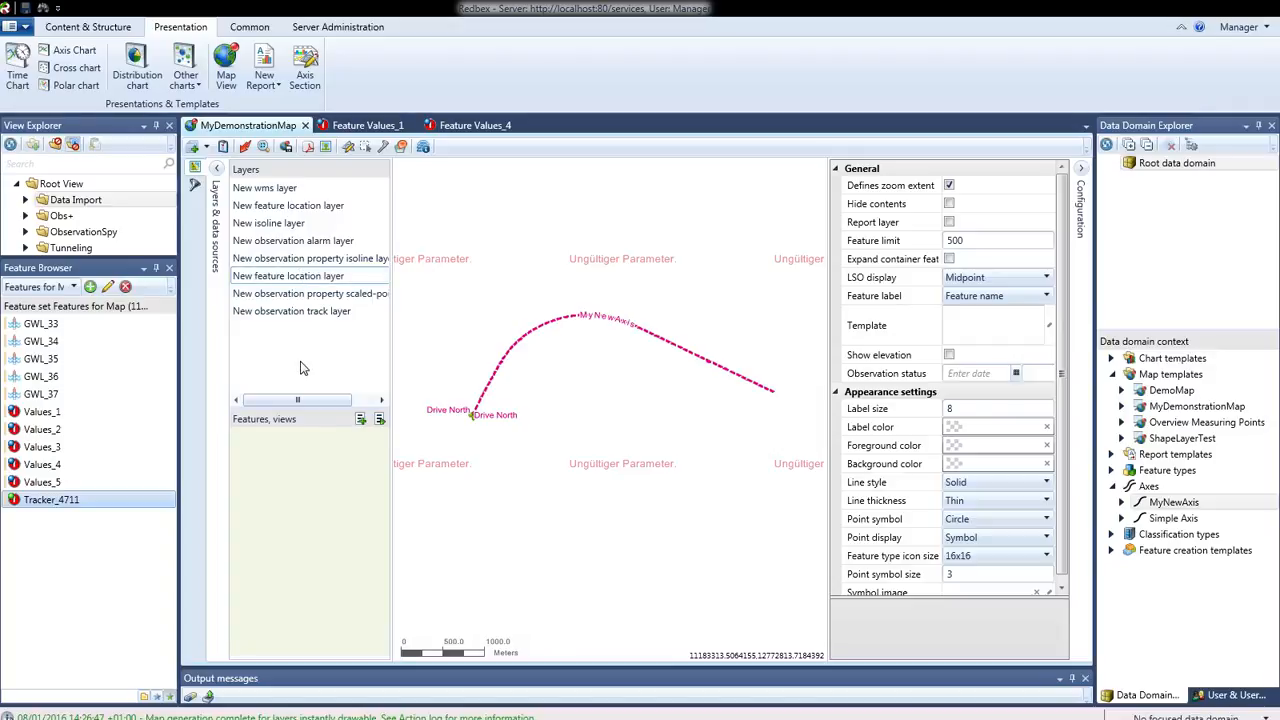
left_click(247, 147)
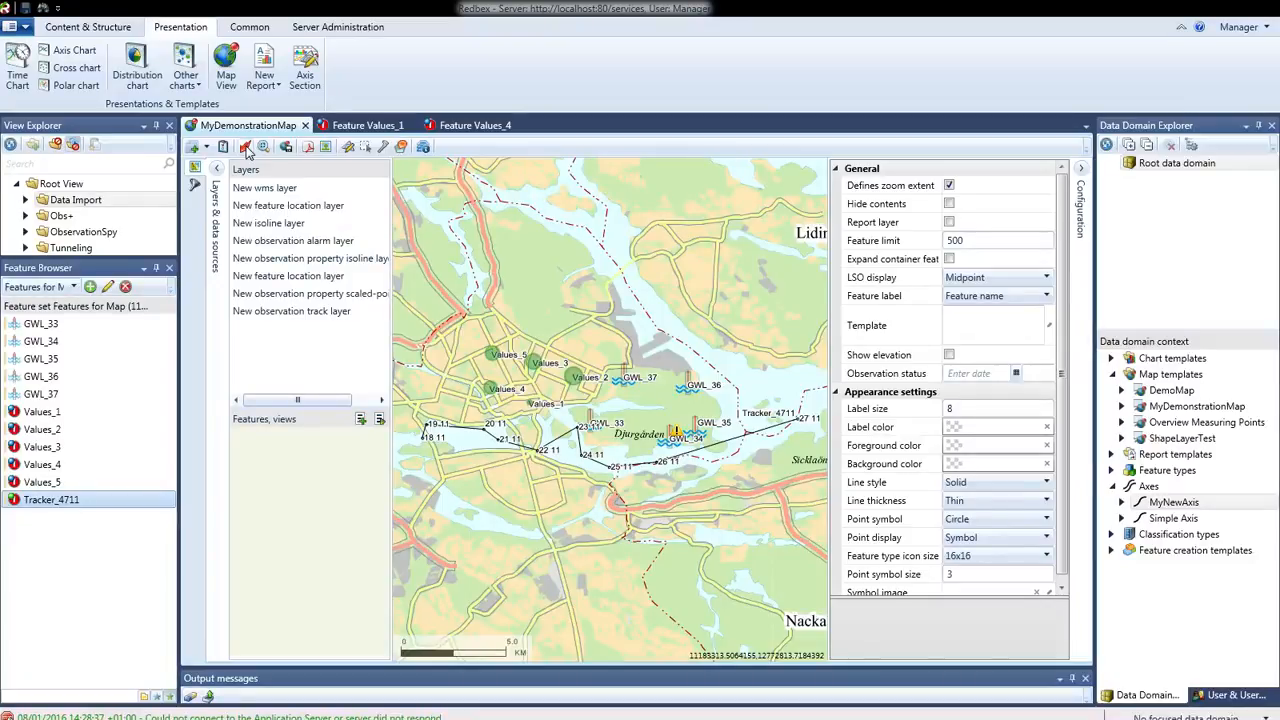
Display the configuration of the WMS layer
left_click(276, 189)
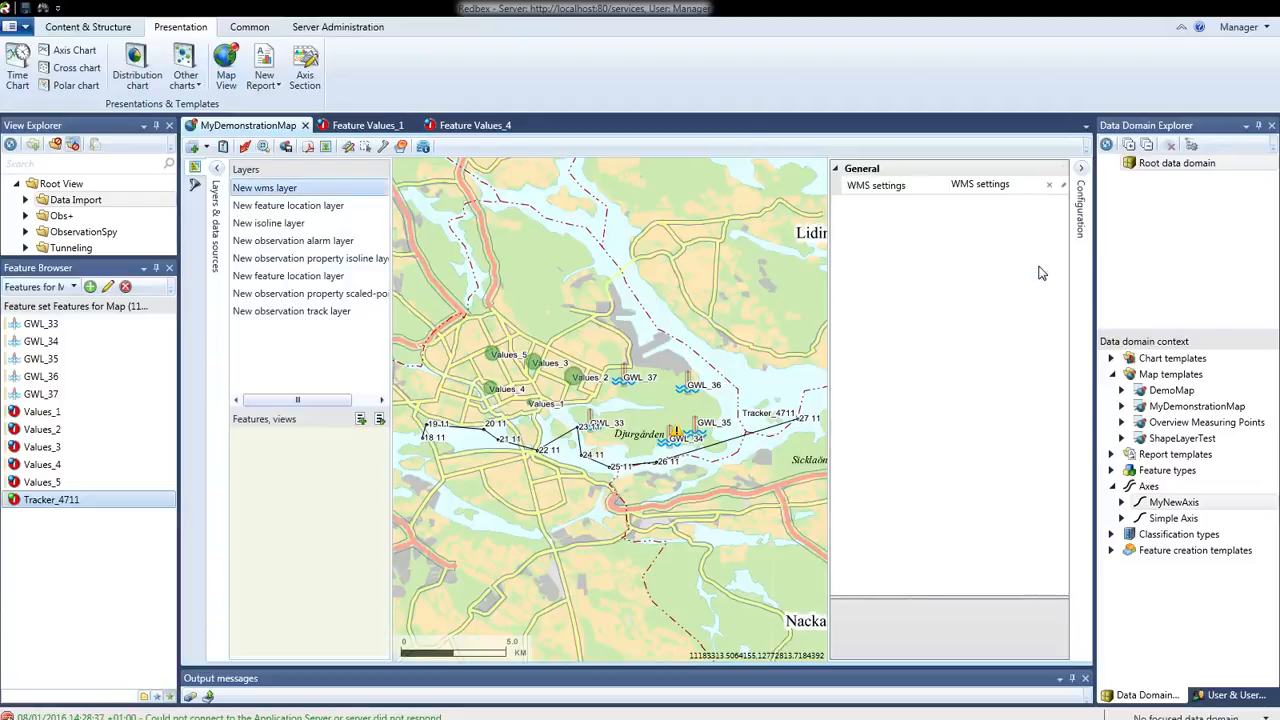